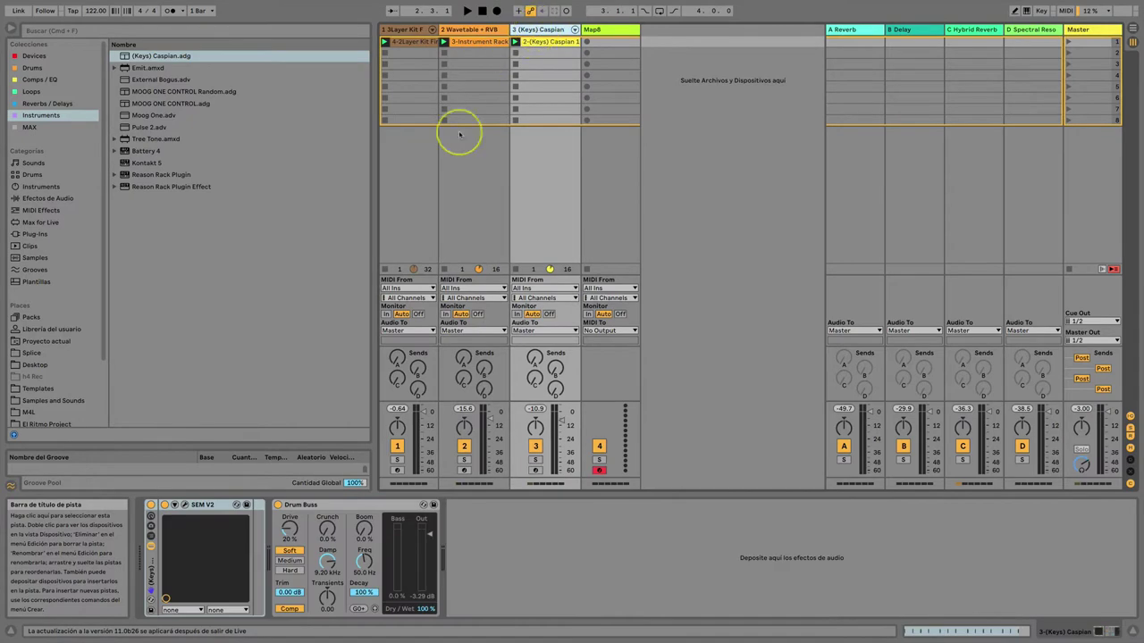
# Step: Open the SEM V2 synth's plug-in window on the (Keys) Caspian track to view it, and close it again
pyautogui.click(185, 505)
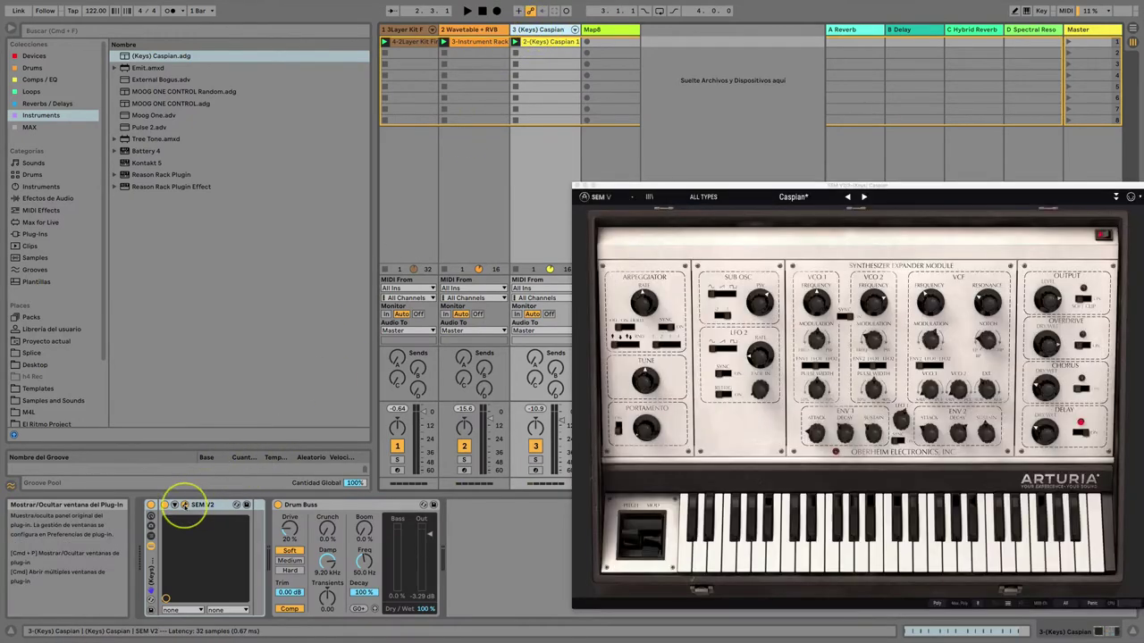
pyautogui.moveTo(740, 186); pyautogui.dragTo(506, 119)
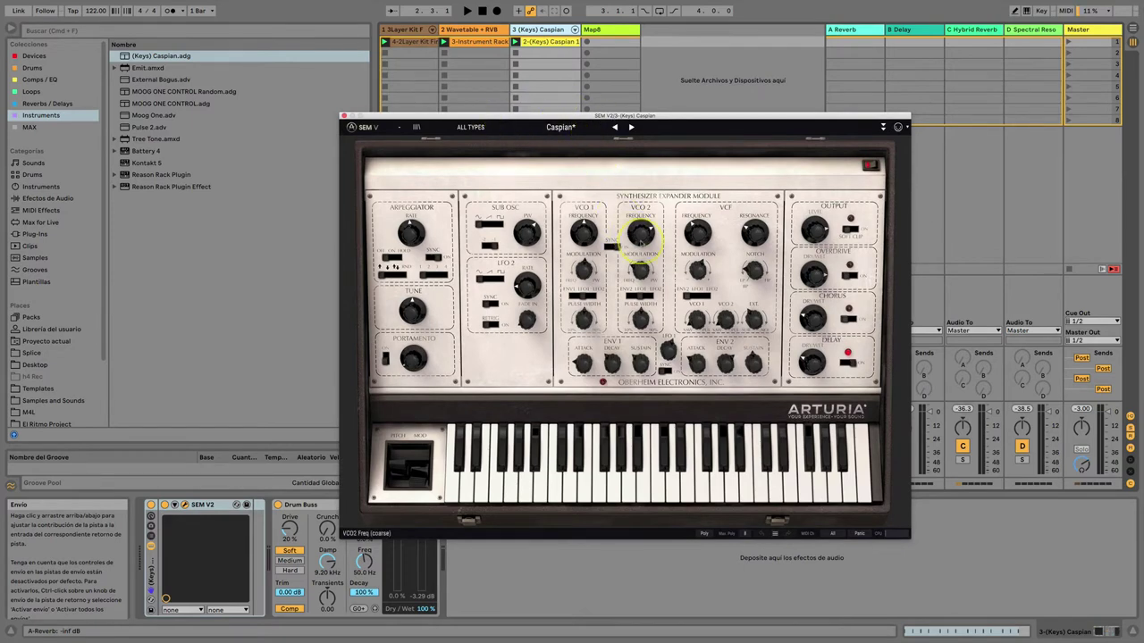
pyautogui.moveTo(352, 116); pyautogui.dragTo(441, 136)
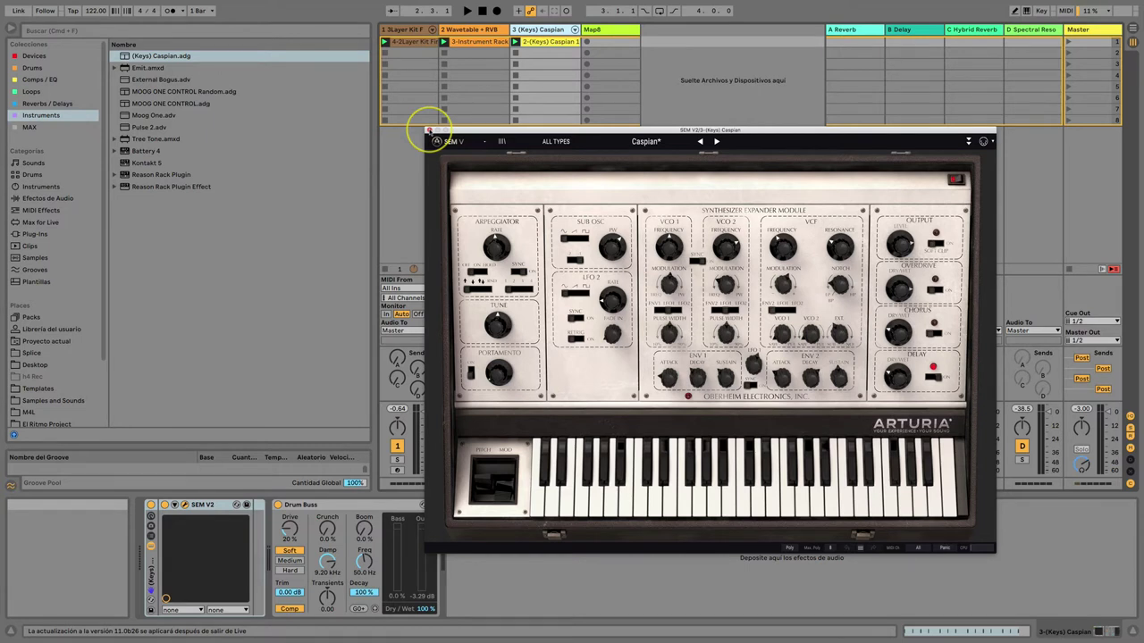
pyautogui.click(429, 129)
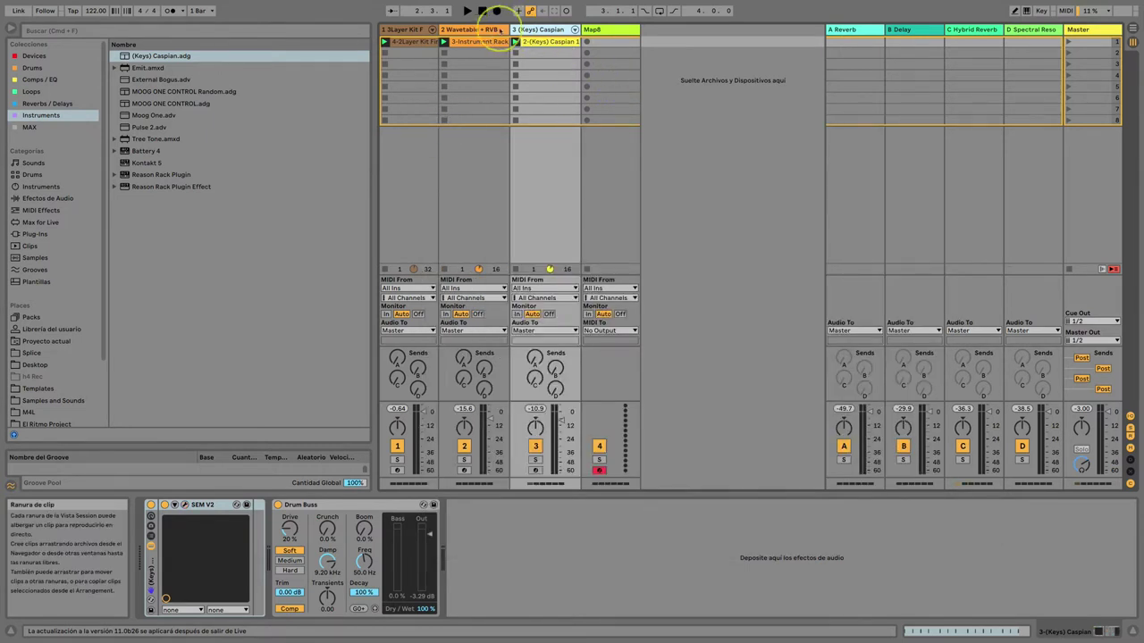
# Step: Show the devices of the 3Layer Kit First GM drum track and audition the track in solo
pyautogui.click(414, 28)
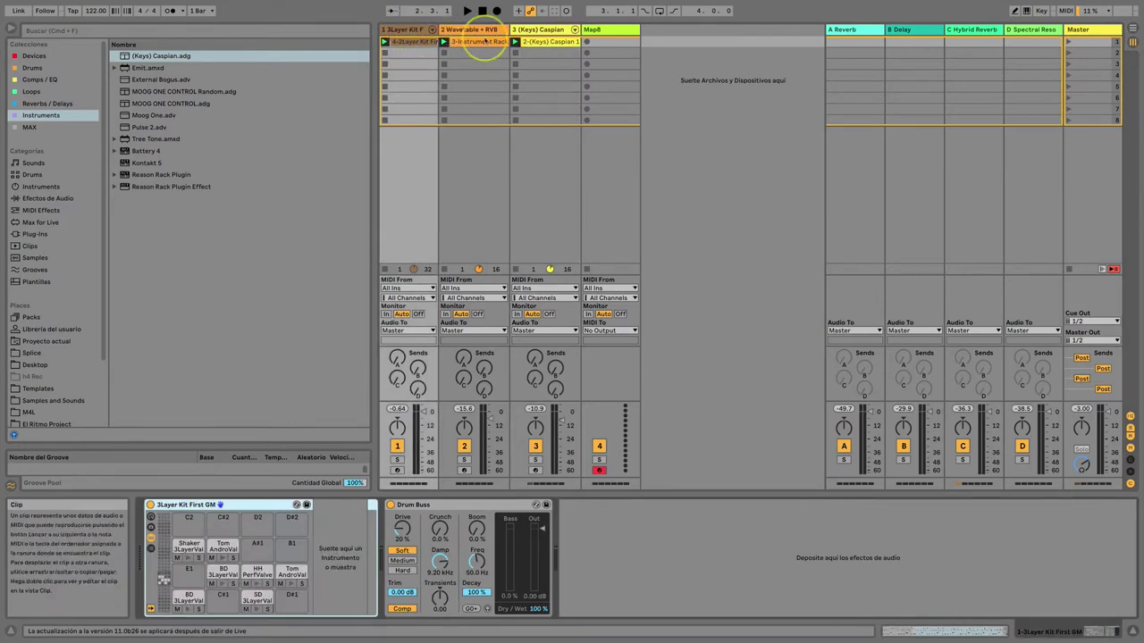
pyautogui.click(445, 41)
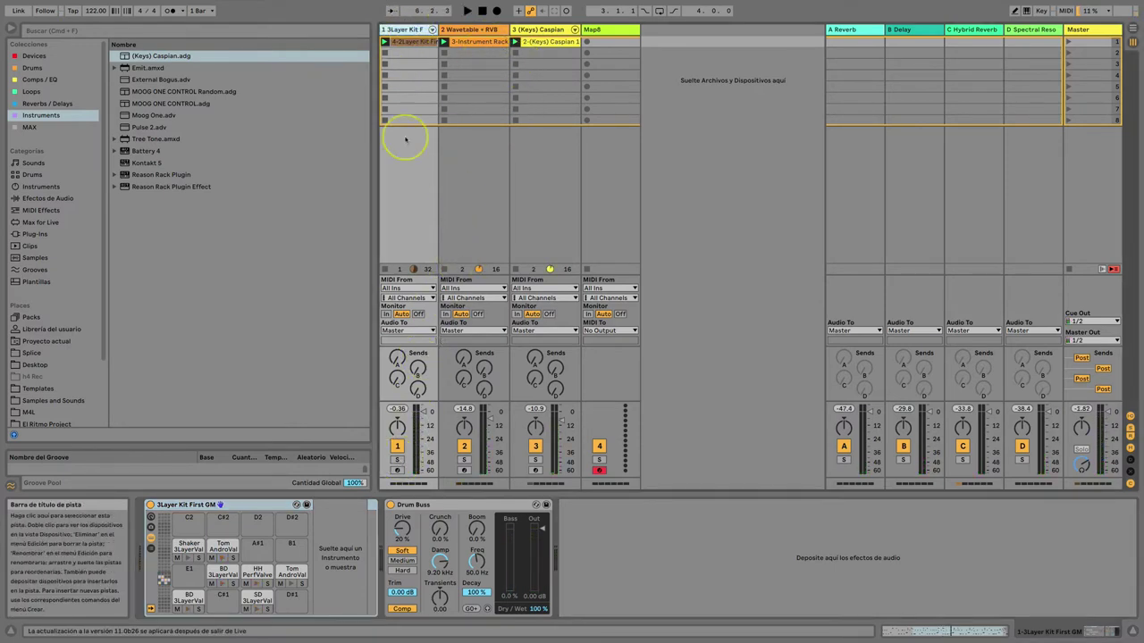
pyautogui.click(398, 460)
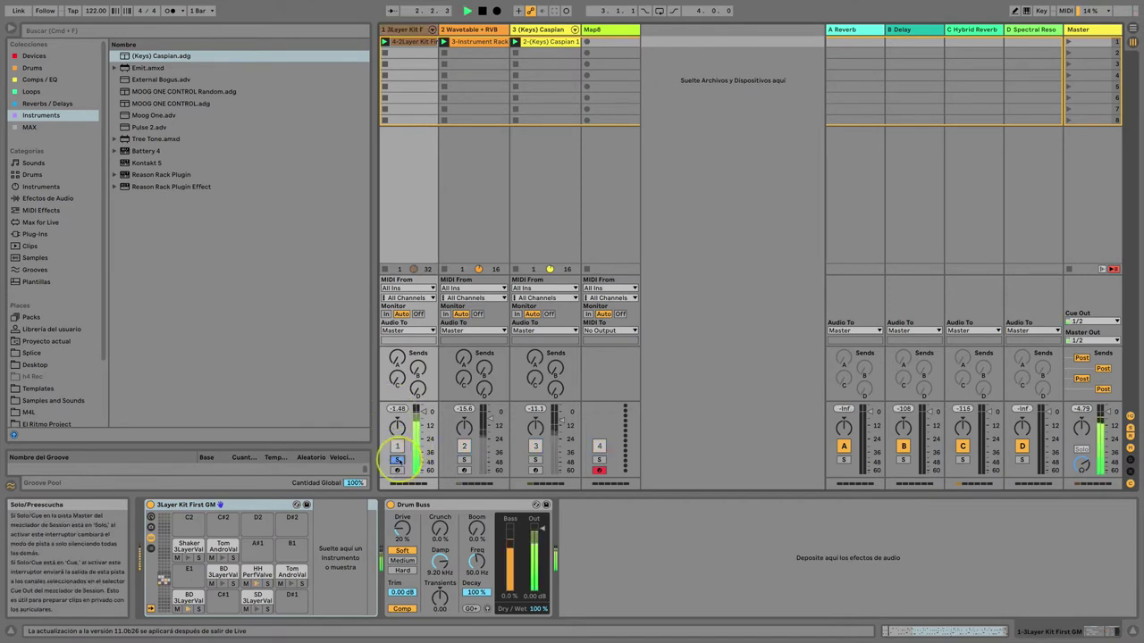
pyautogui.click(397, 459)
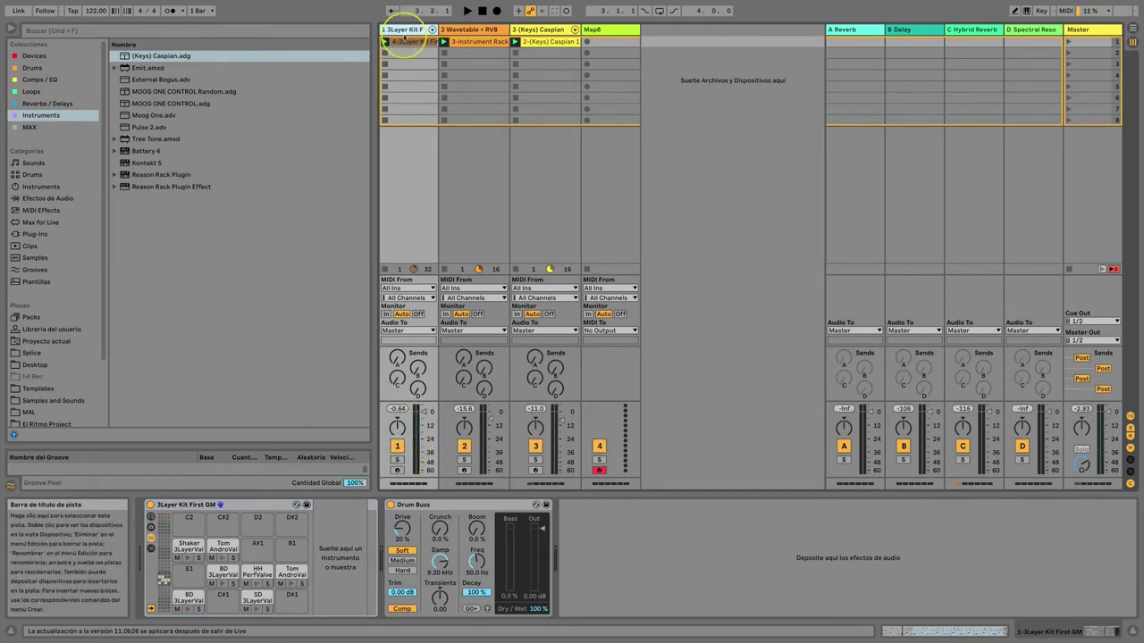
# Step: Briefly reveal the drum rack's macro controls, hide them again and select the rack
pyautogui.click(150, 517)
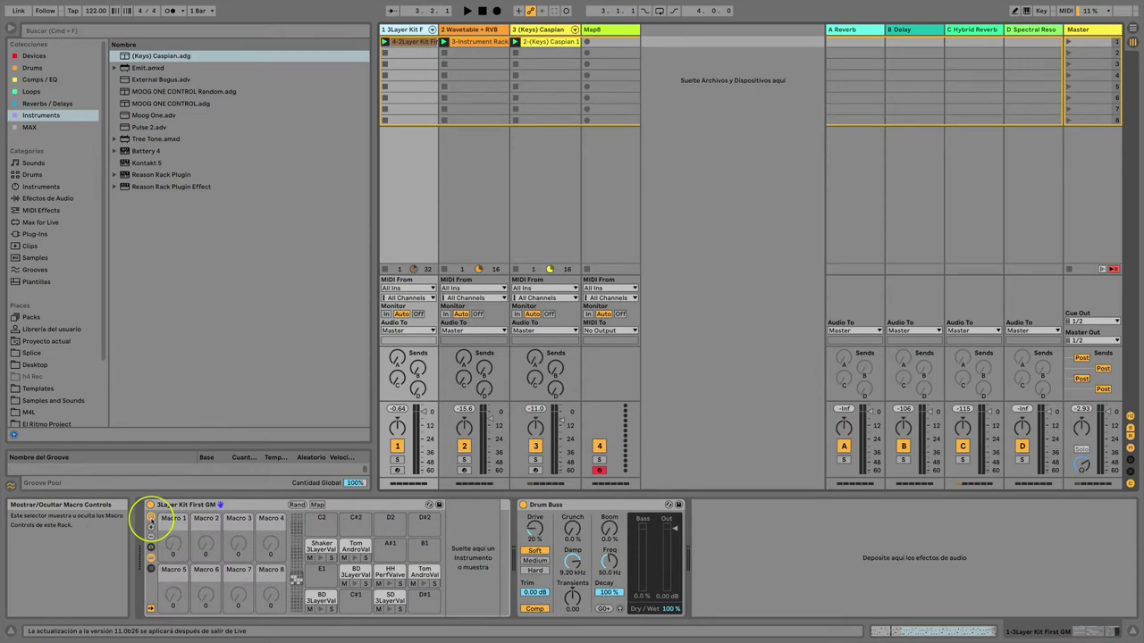
pyautogui.click(150, 517)
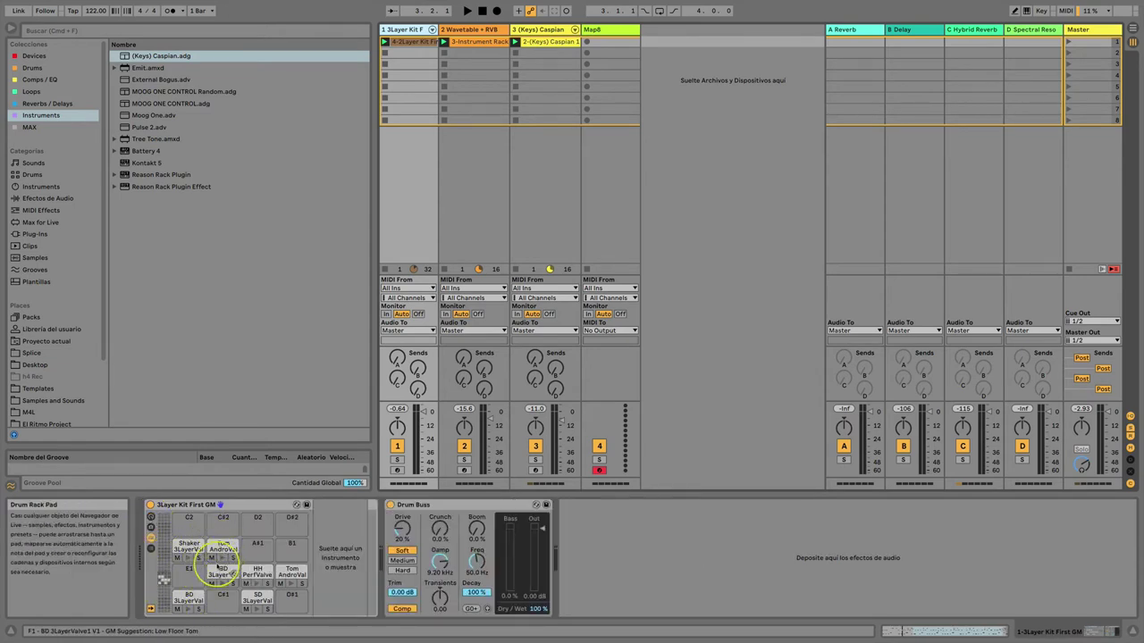
pyautogui.click(200, 506)
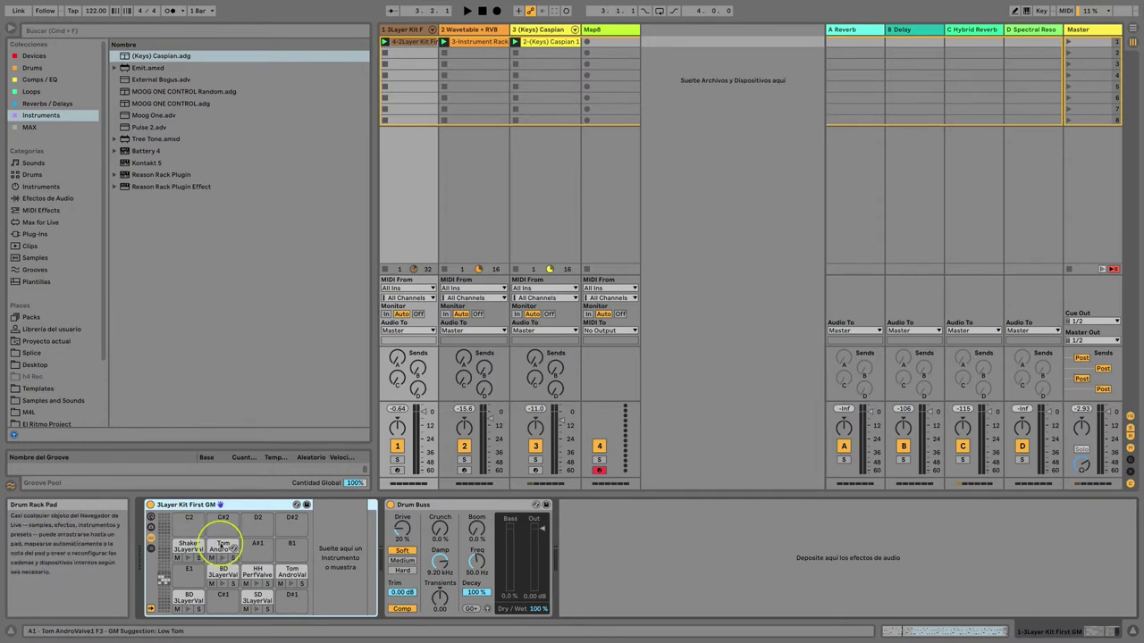
# Step: Preview the sounds of the bass drum, tom and snare pads in the drum rack
pyautogui.click(188, 609)
pyautogui.click(223, 585)
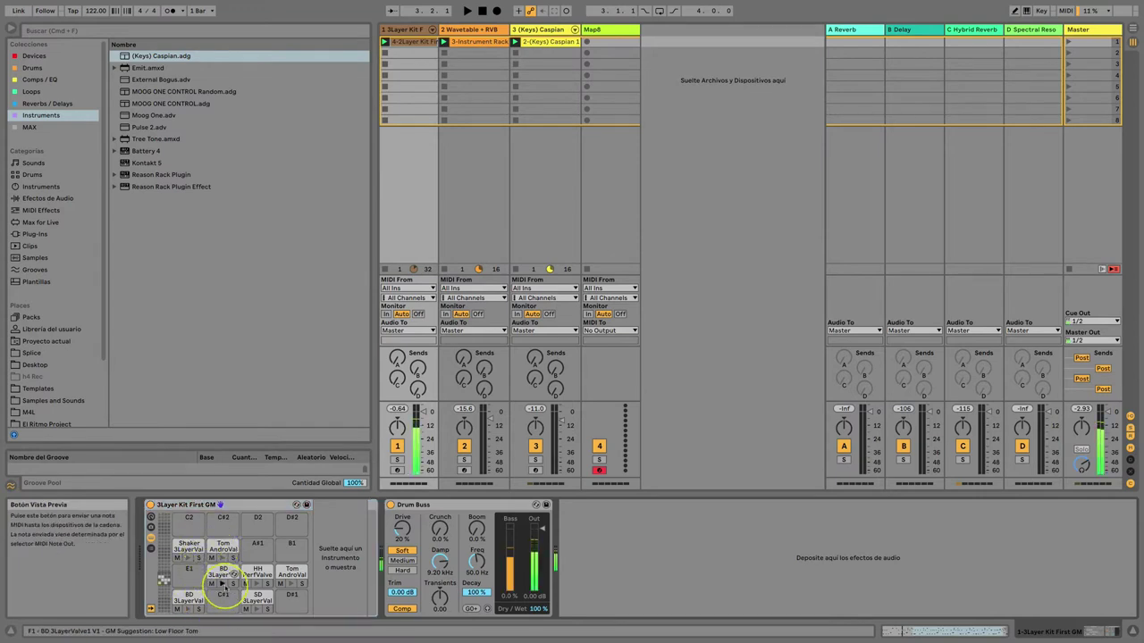
pyautogui.click(222, 558)
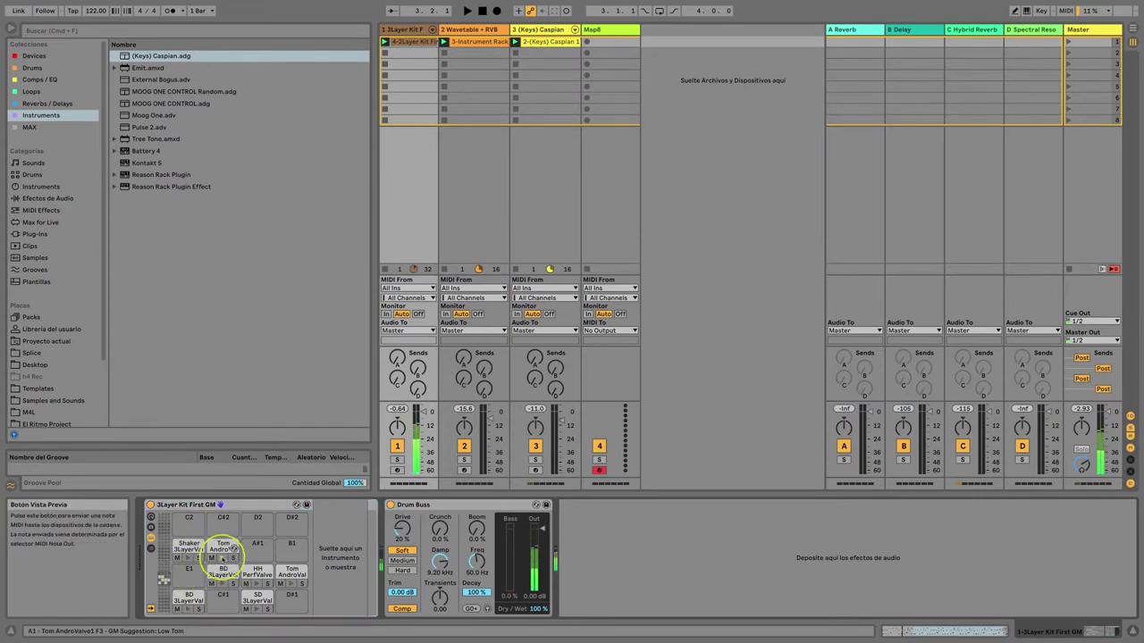
pyautogui.click(257, 609)
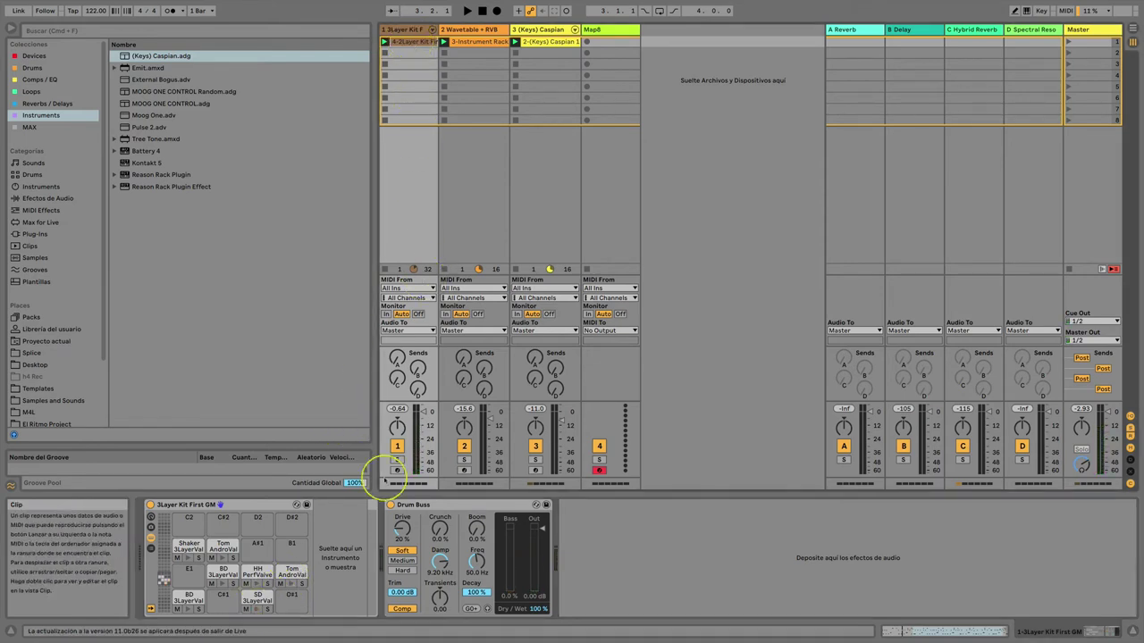
# Step: Solo the drum track, examine the notes of its MIDI clip, stop playback and turn the solo off
pyautogui.click(397, 459)
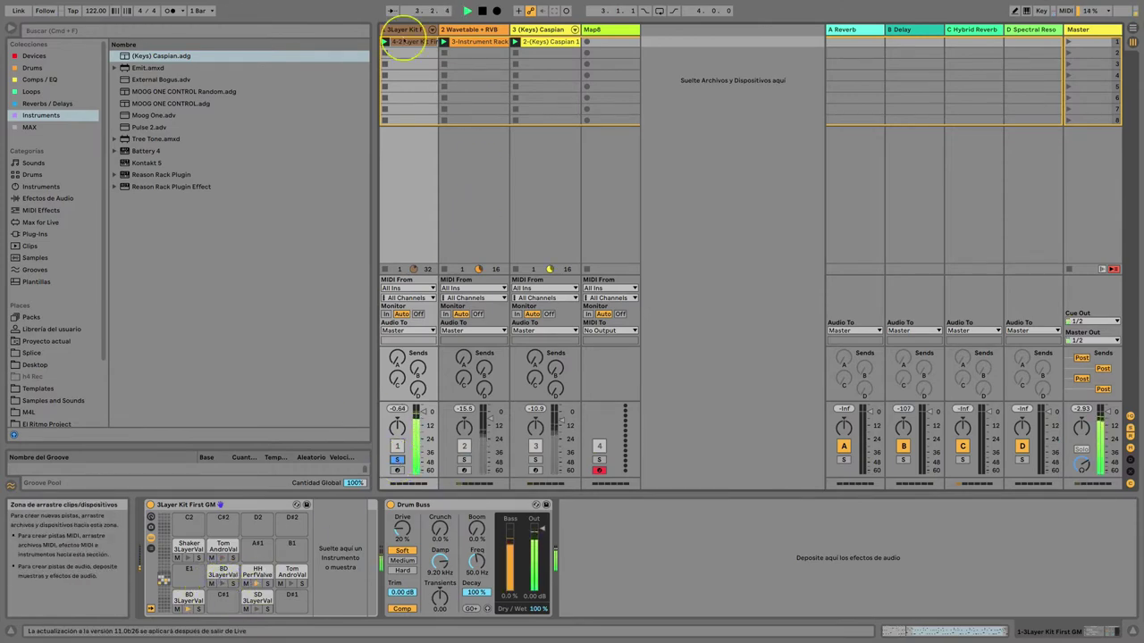
pyautogui.click(406, 41)
pyautogui.moveTo(566, 490); pyautogui.dragTo(565, 362)
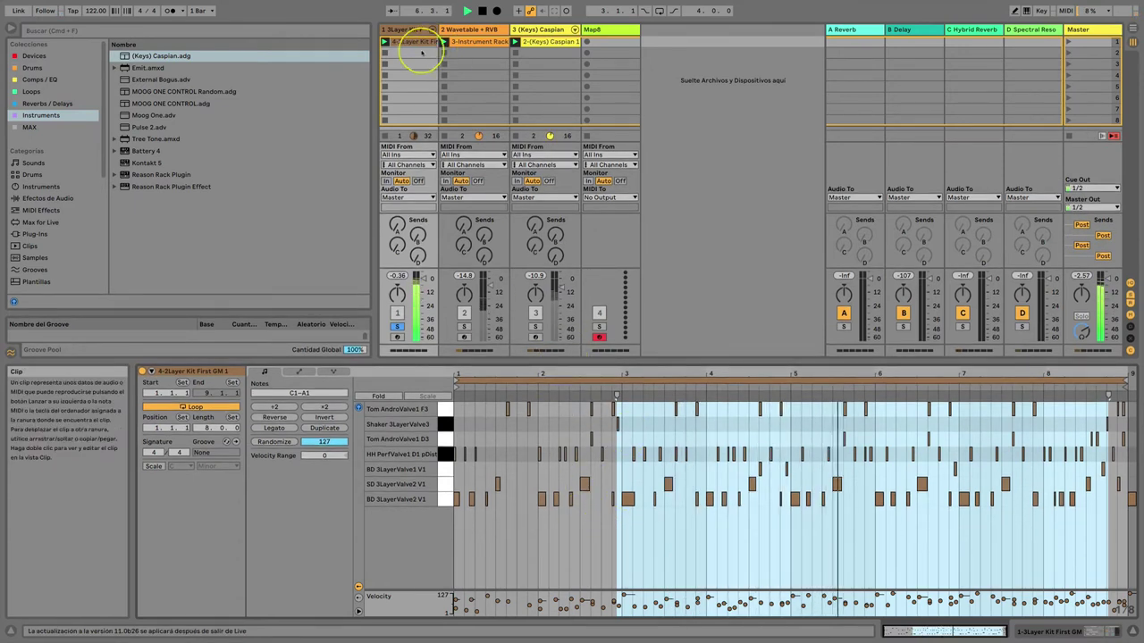
pyautogui.press('space')
pyautogui.click(396, 327)
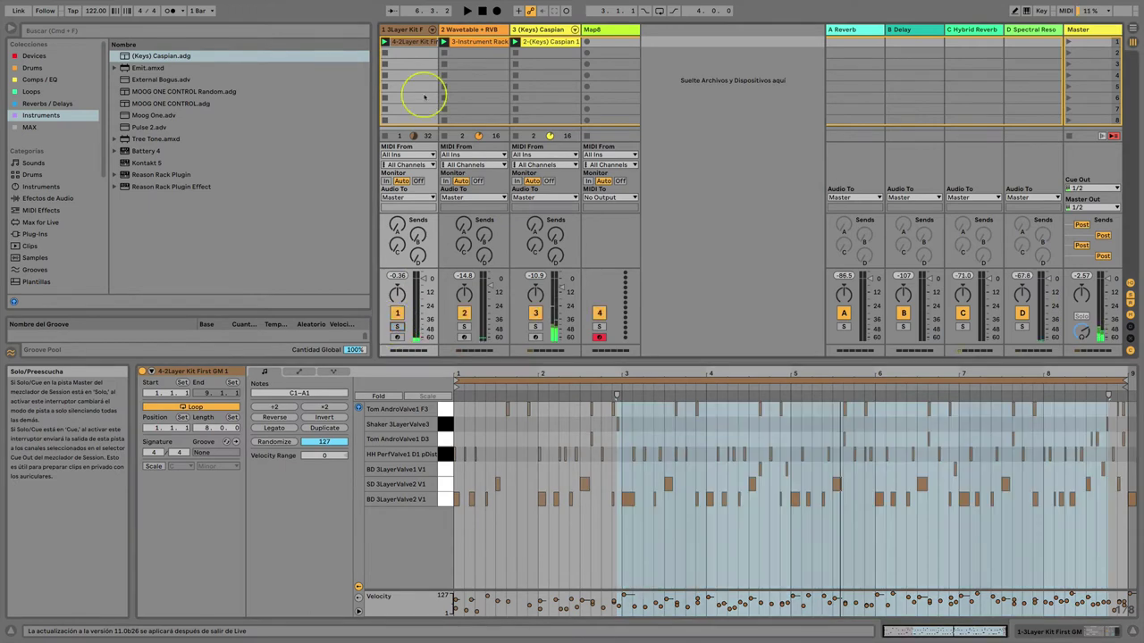
# Step: Show the drum rack's macro controls, try 16 and 2 visible macros, and return to eight
pyautogui.click(407, 29)
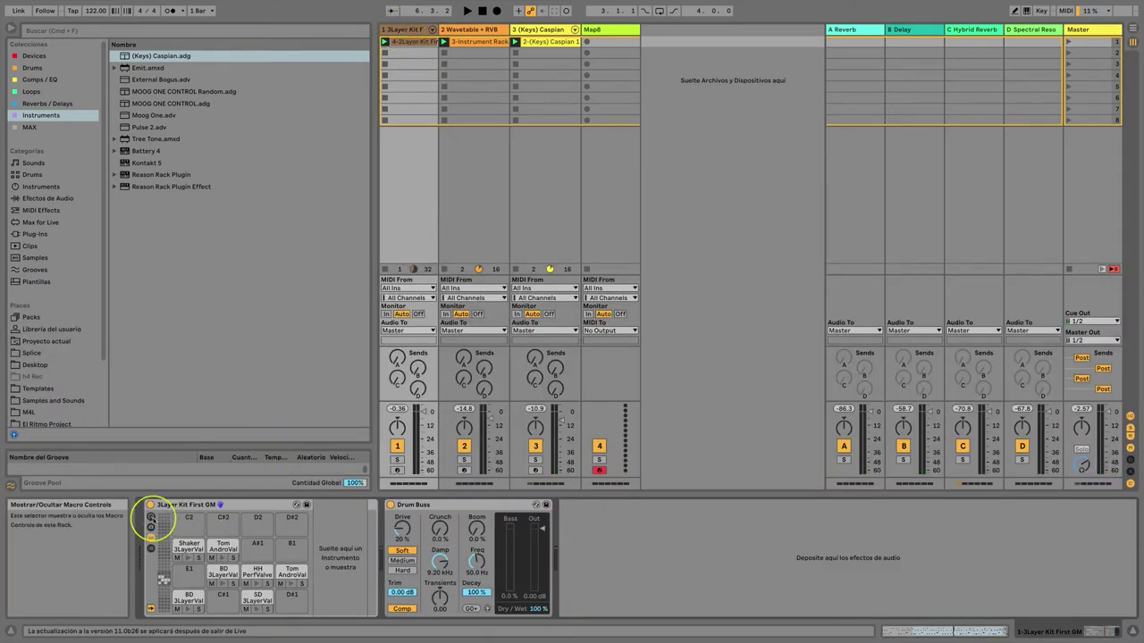
pyautogui.click(151, 518)
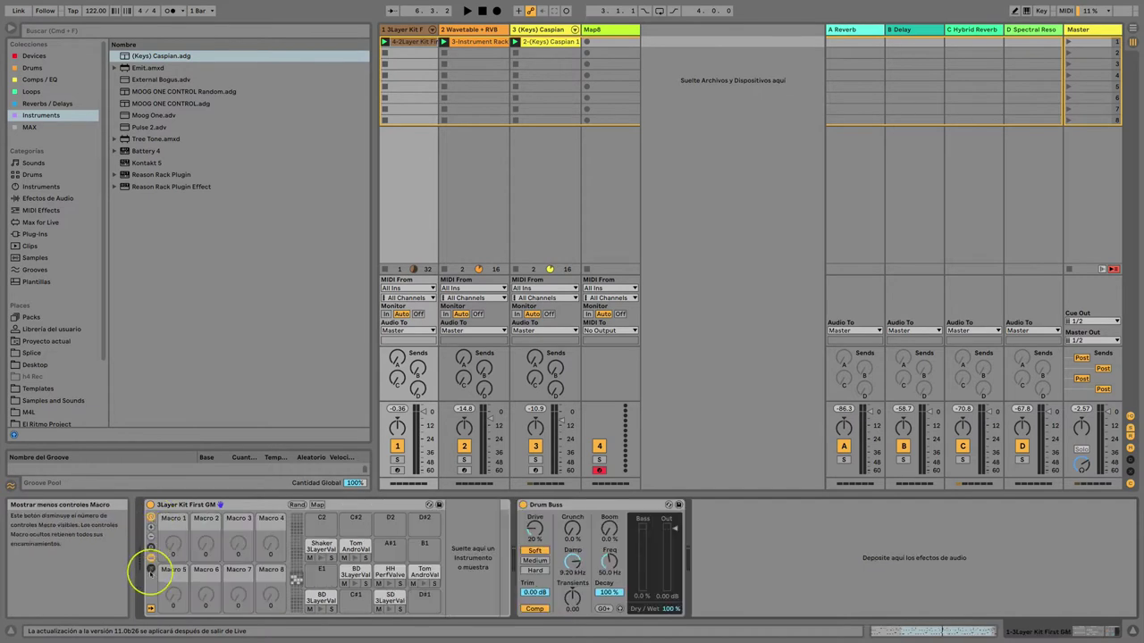
pyautogui.click(150, 528)
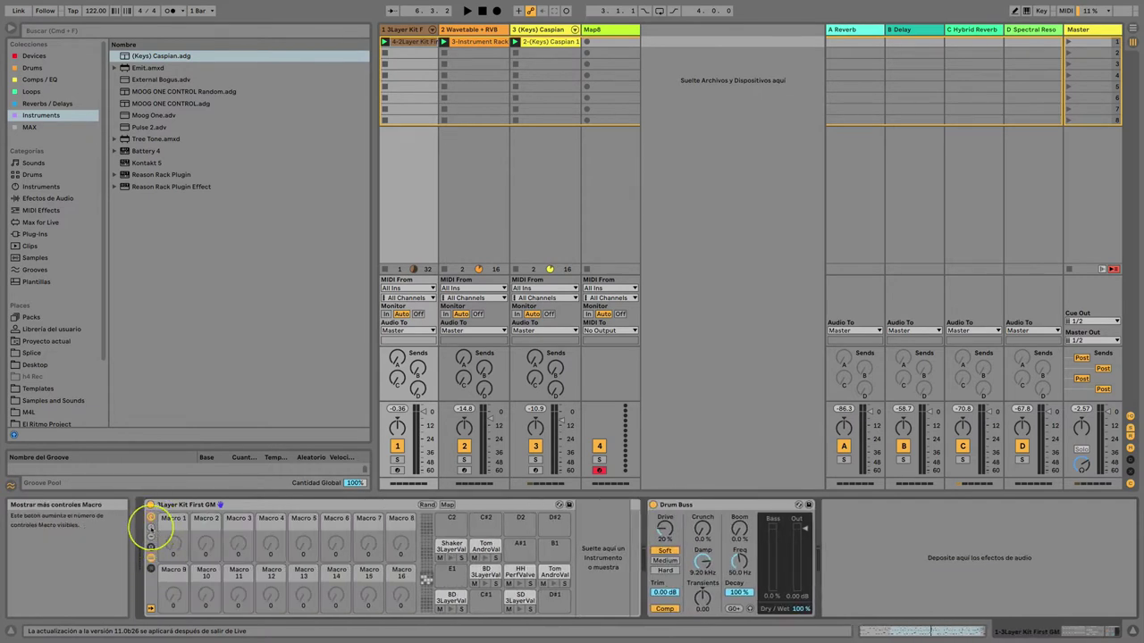
pyautogui.click(150, 537)
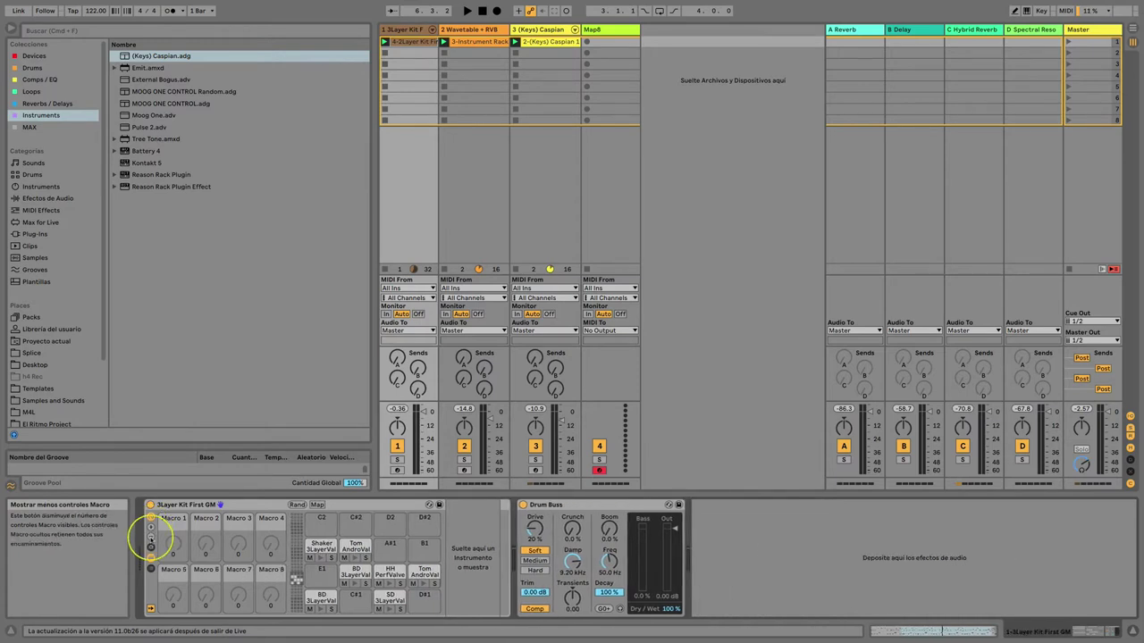
pyautogui.click(150, 536)
pyautogui.click(150, 537)
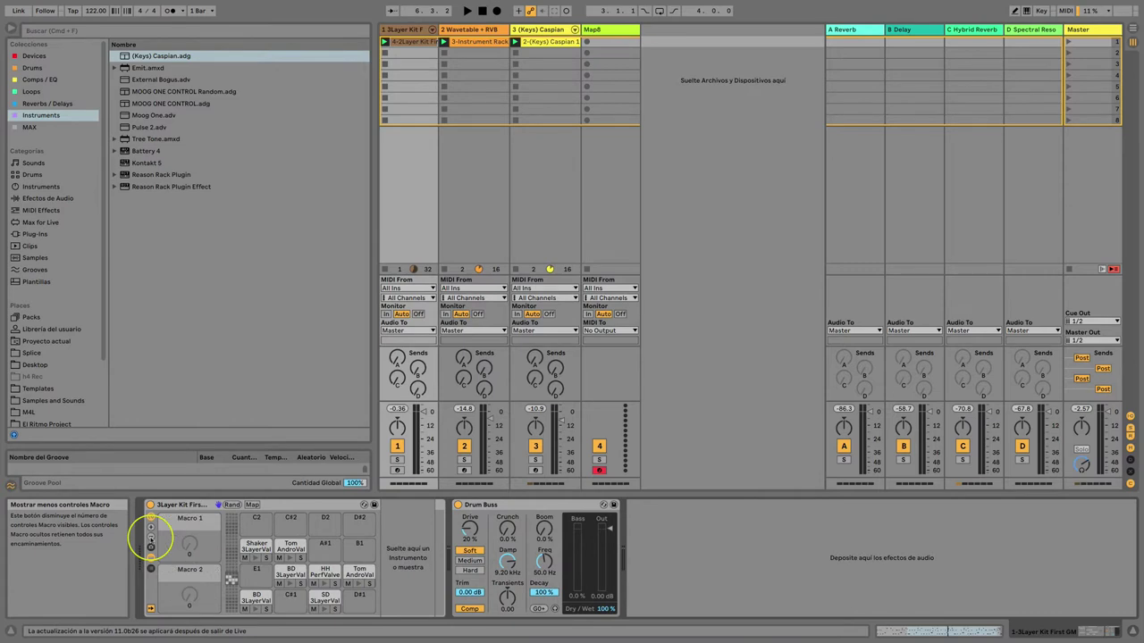
pyautogui.click(150, 528)
pyautogui.click(150, 528)
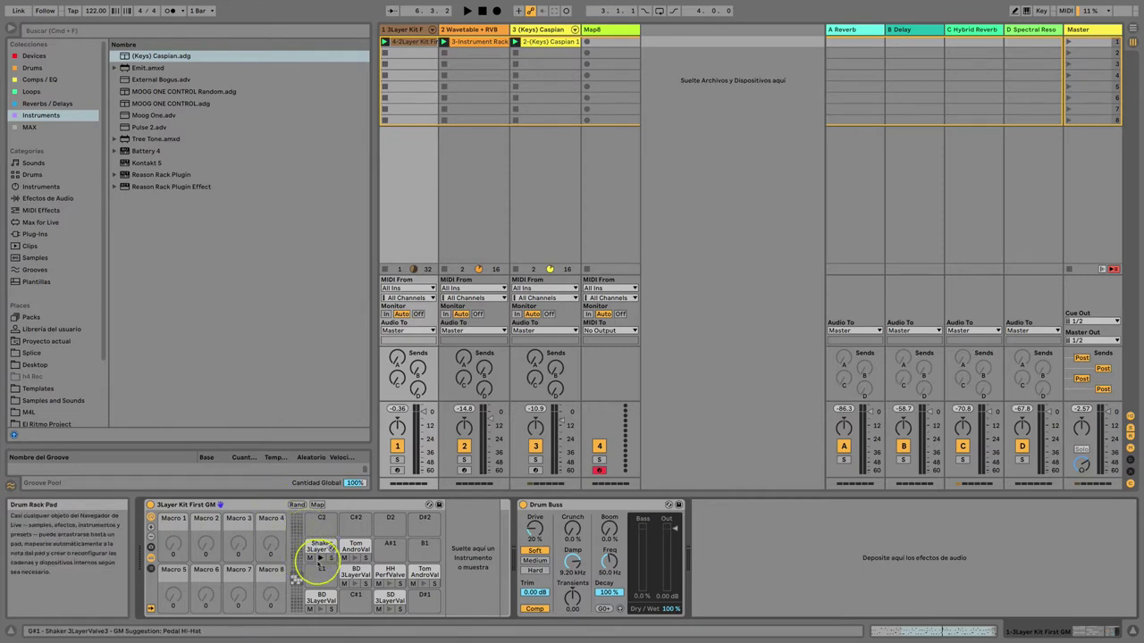
# Step: Lower the sustain of the BD 3LayerValve2 V1 bass drum on pad C1 to -inf dB and try different decay times
pyautogui.click(319, 597)
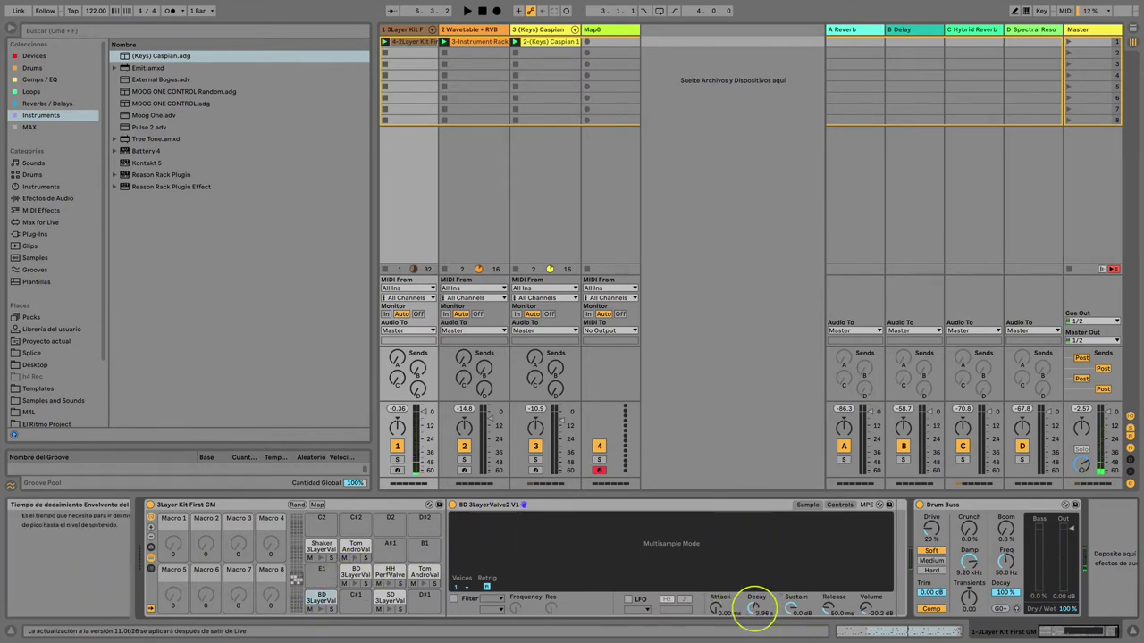
pyautogui.moveTo(753, 608); pyautogui.dragTo(753, 607)
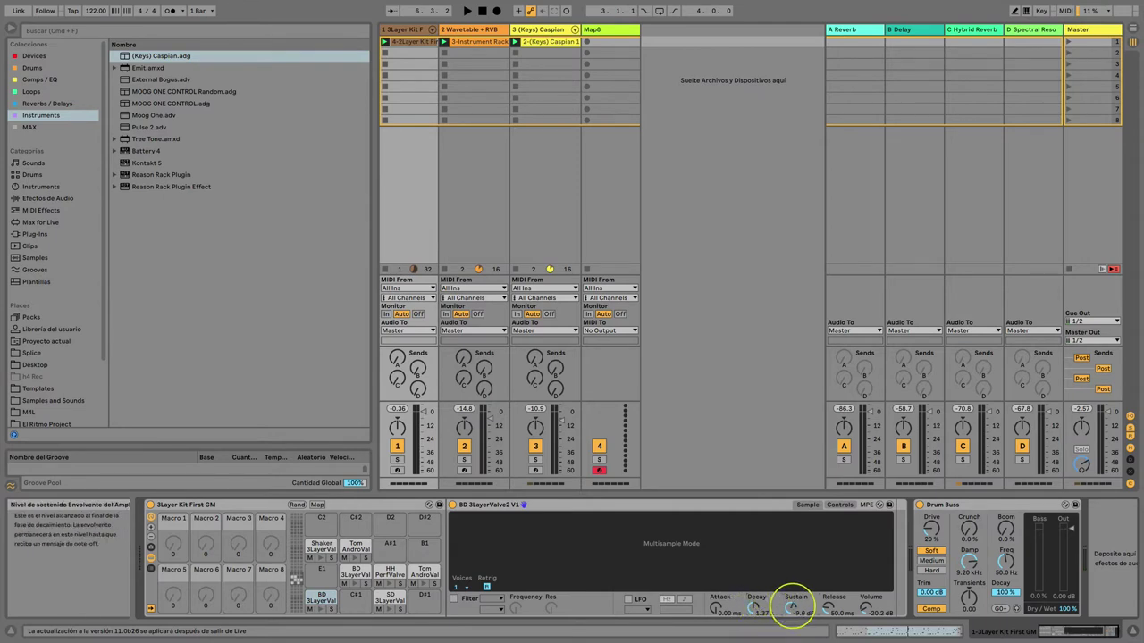
pyautogui.moveTo(792, 607); pyautogui.dragTo(753, 607)
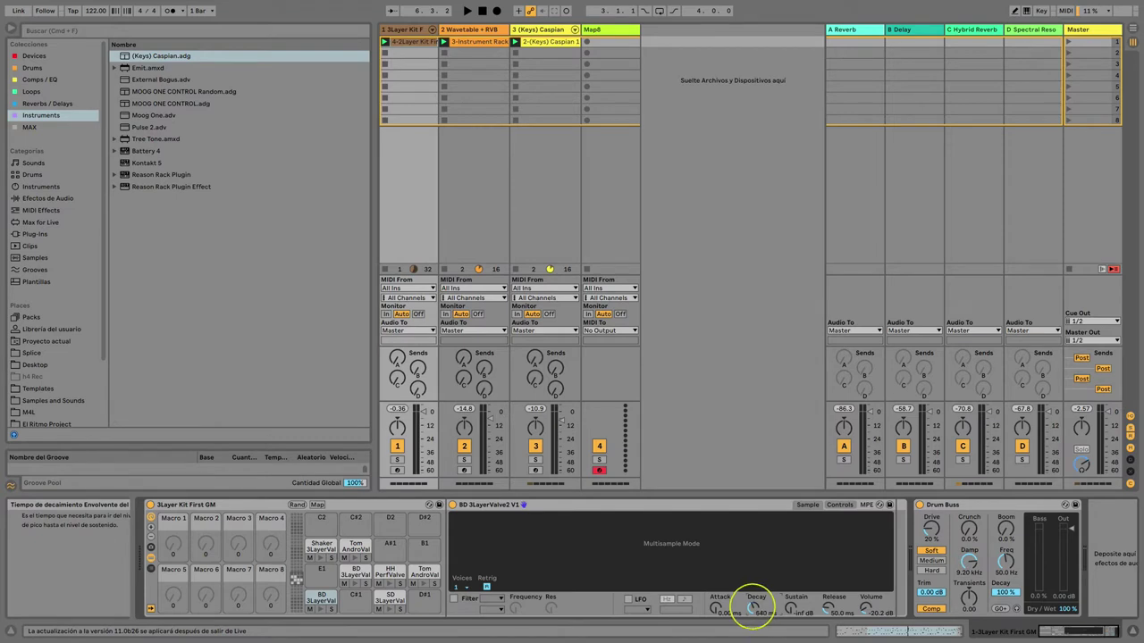
pyautogui.moveTo(753, 607)
pyautogui.mouseDown()
pyautogui.moveTo(791, 608)
pyautogui.moveTo(748, 610)
pyautogui.mouseUp()
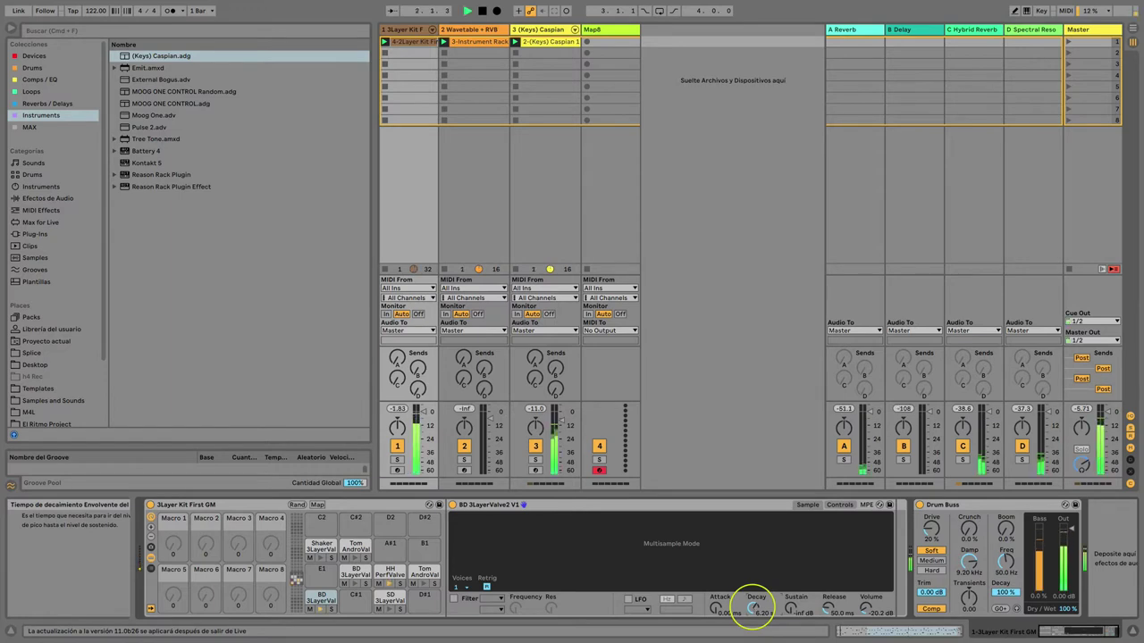
# Step: Solo the drum track, set the bass drum's decay to 537 ms while listening to its pad, and stop playback
pyautogui.click(397, 459)
pyautogui.moveTo(755, 604); pyautogui.dragTo(753, 608)
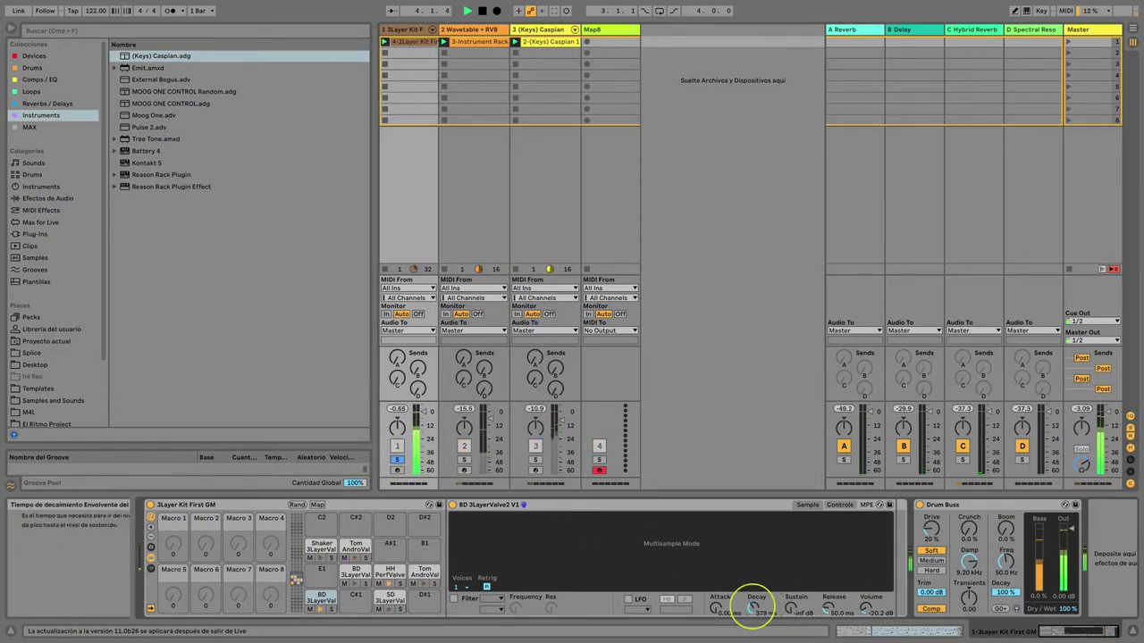
pyautogui.click(330, 609)
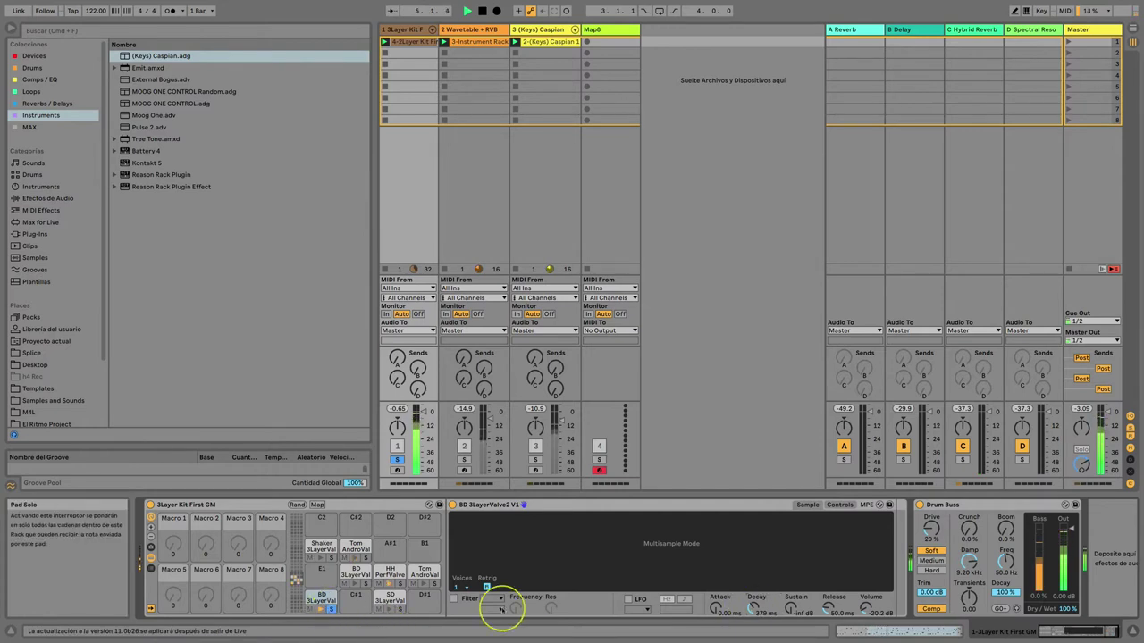
pyautogui.moveTo(753, 605); pyautogui.dragTo(755, 605)
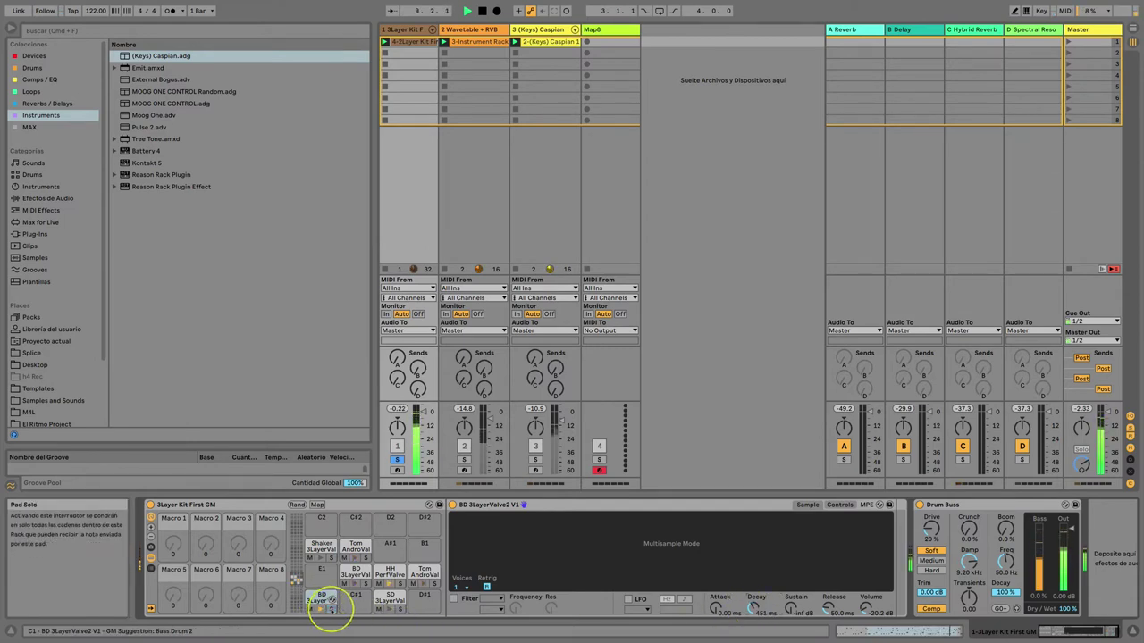
pyautogui.moveTo(753, 607); pyautogui.dragTo(753, 609)
pyautogui.press('space')
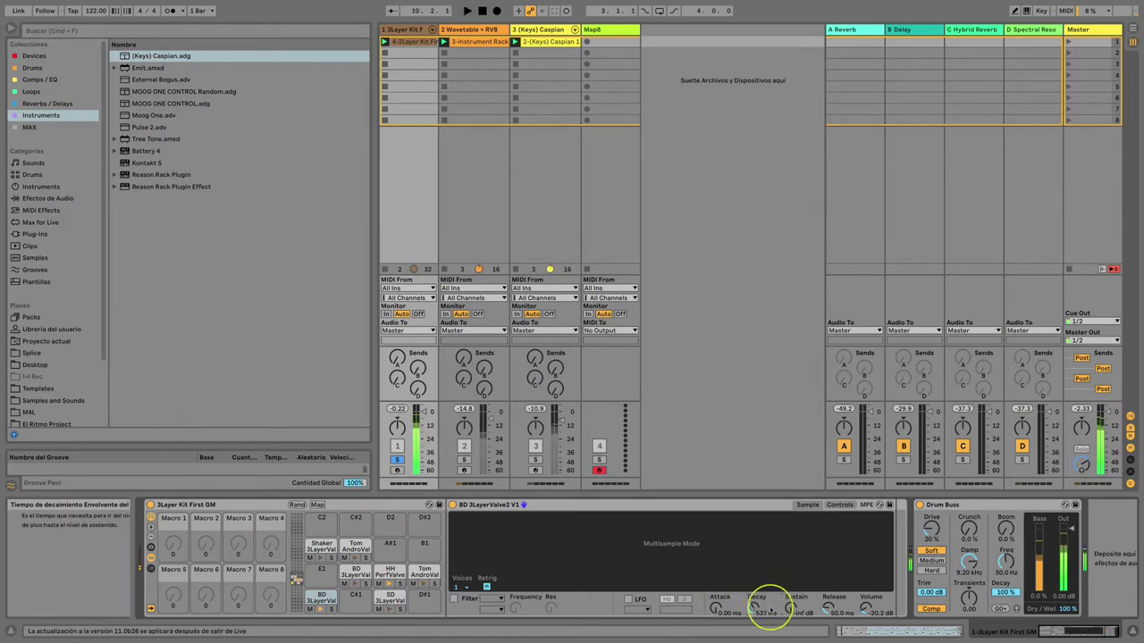
# Step: Map the BD 3LayerValve2 V1 bass drum's Decay to Macro 1 and the SD 3LayerValve2 V1 snare's Decay to Macro 2
pyautogui.rightClick(747, 605)
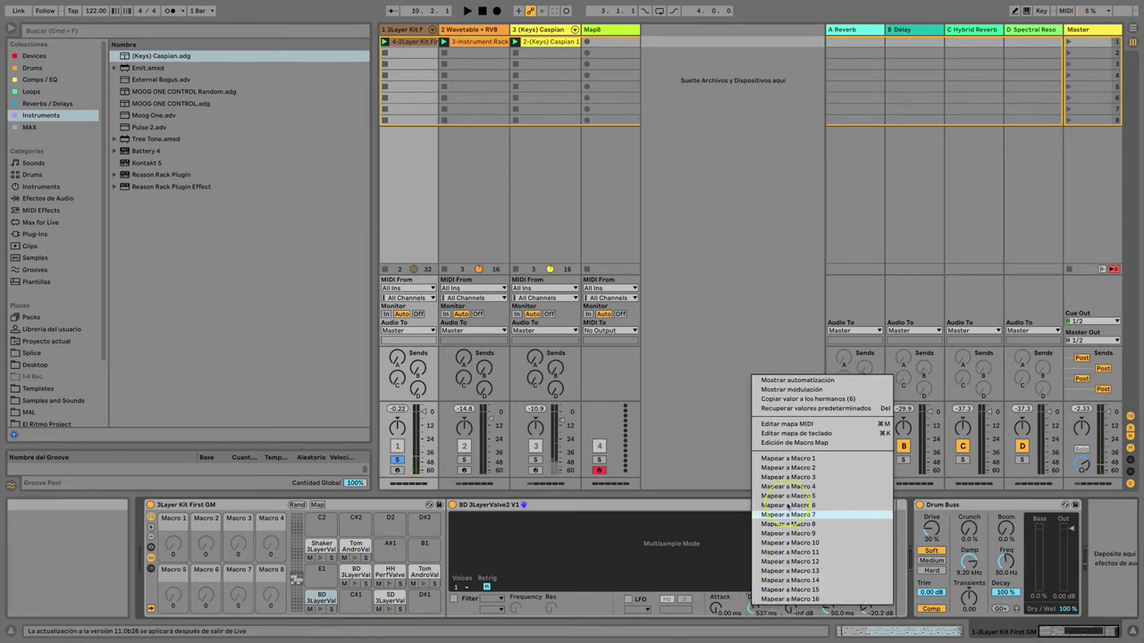
pyautogui.click(787, 459)
pyautogui.click(386, 597)
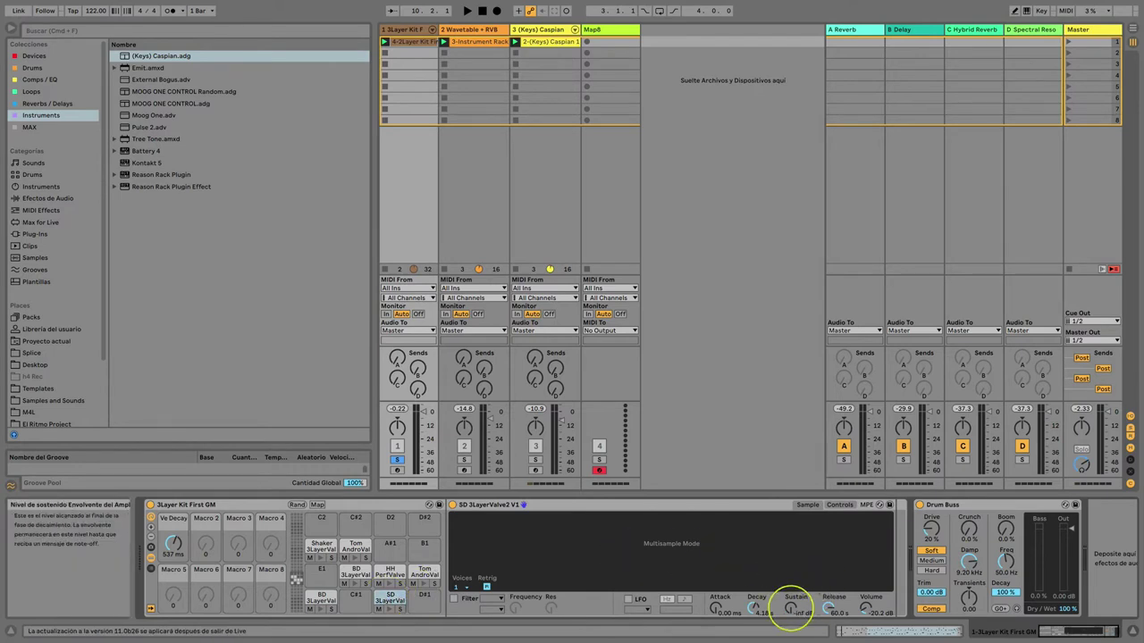
pyautogui.rightClick(748, 606)
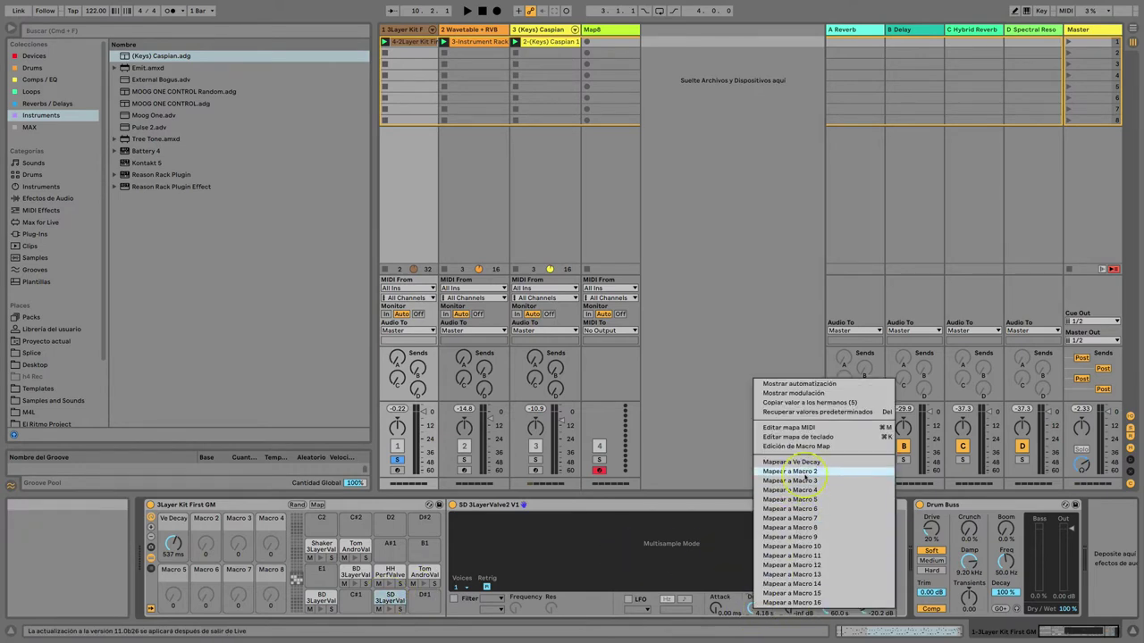
pyautogui.click(795, 472)
# Step: Map the HH PerfValve1 D1 pDist Decay to Macro 3 and the BD 3LayerValve1 V1 Decay to Macro 4, lowering the latter's sustain to -inf dB
pyautogui.click(390, 573)
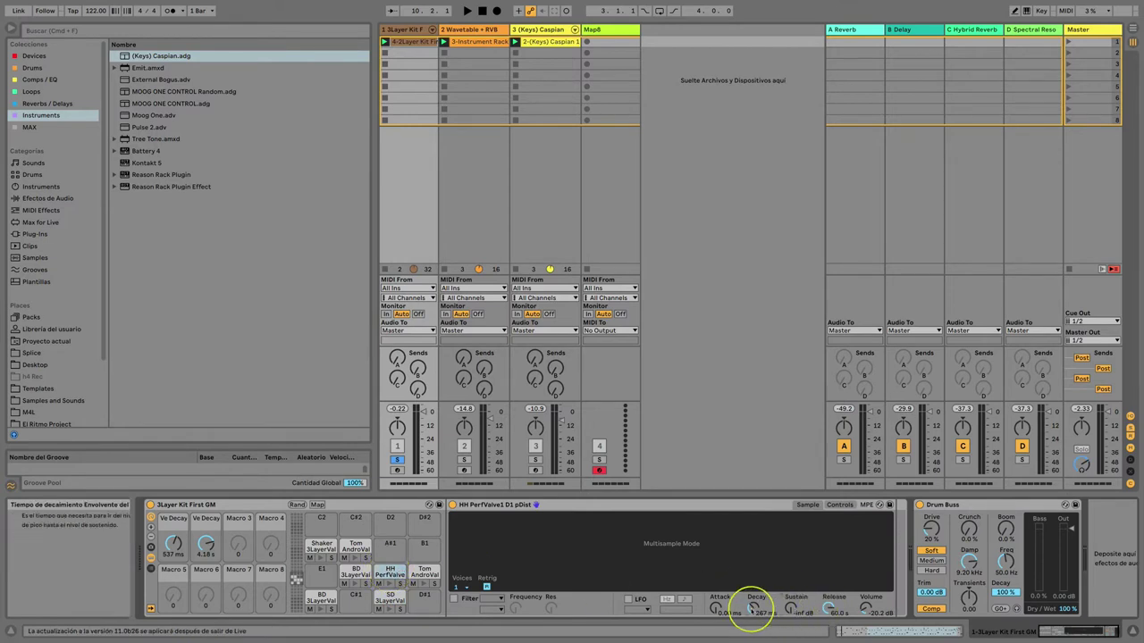
pyautogui.rightClick(755, 608)
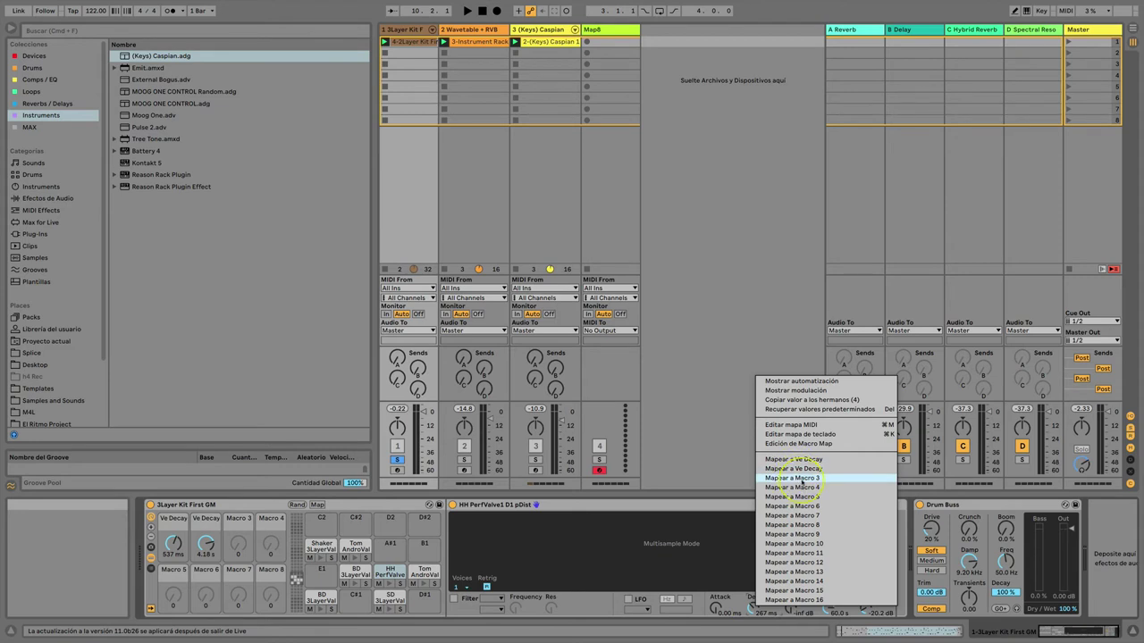
pyautogui.click(801, 478)
pyautogui.click(356, 571)
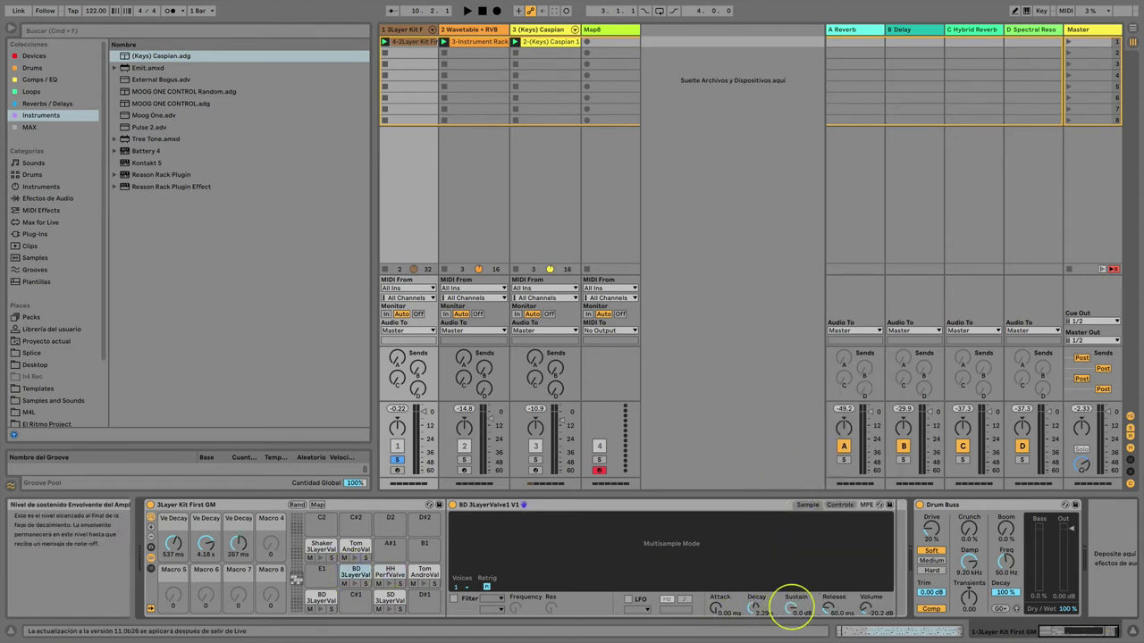
pyautogui.moveTo(792, 609); pyautogui.dragTo(791, 629)
pyautogui.rightClick(754, 608)
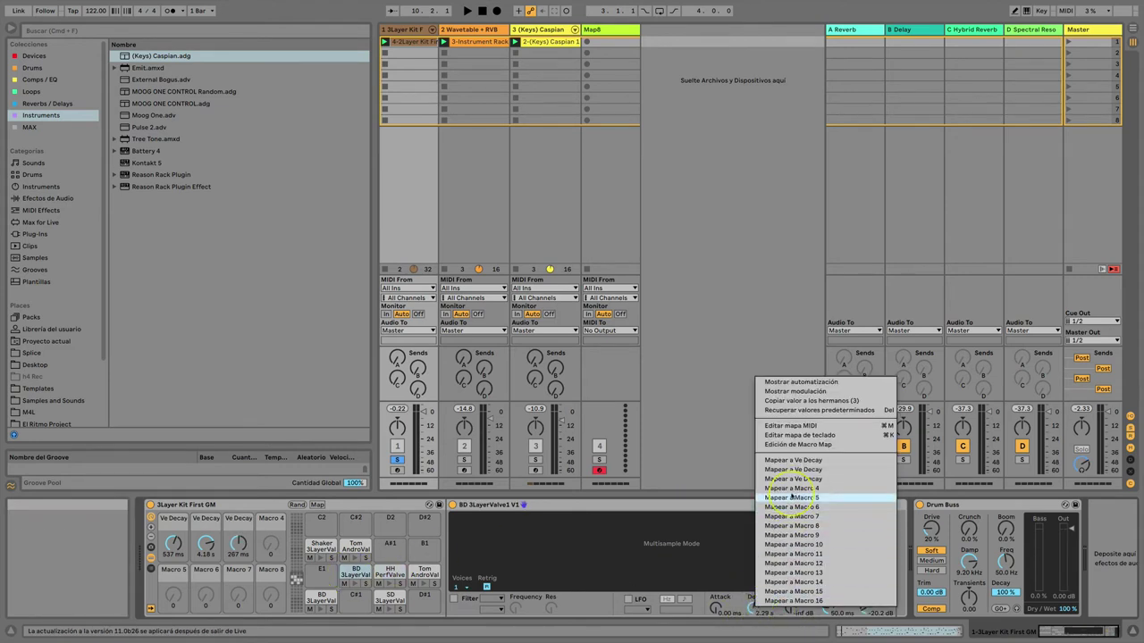
pyautogui.click(791, 488)
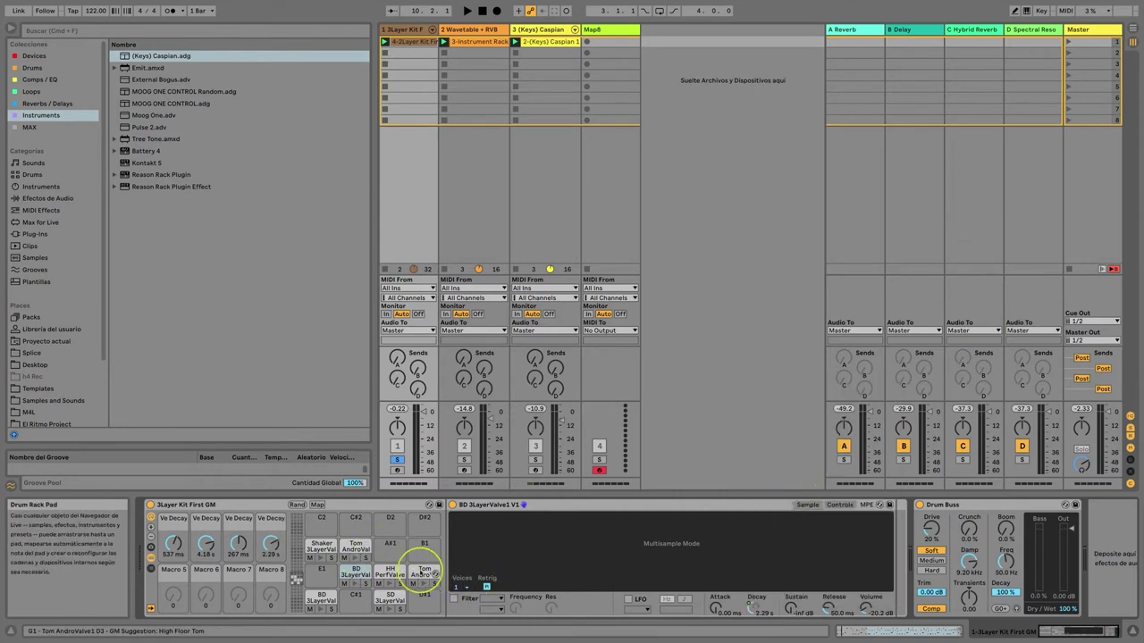
# Step: Map the Tom AndroValve1 D3 Decay to Macro 5 and the Shaker 3LayerValve3 Decay to Macro 6, lowering the shaker's sustain to -inf dB
pyautogui.click(420, 571)
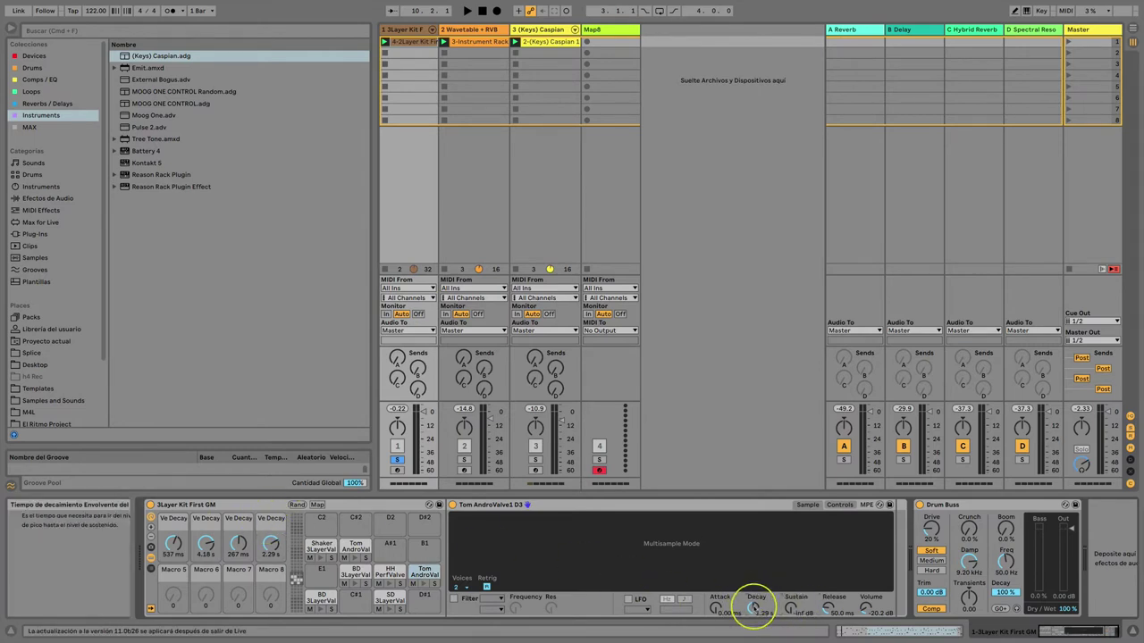
pyautogui.rightClick(755, 608)
pyautogui.click(789, 511)
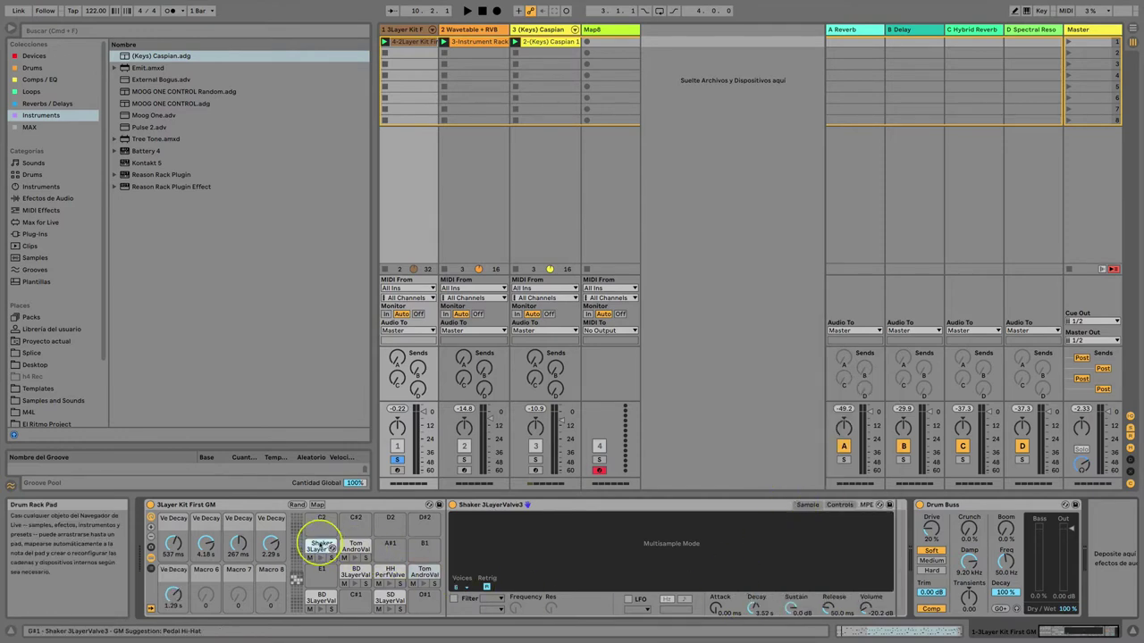
pyautogui.moveTo(791, 604); pyautogui.dragTo(792, 609)
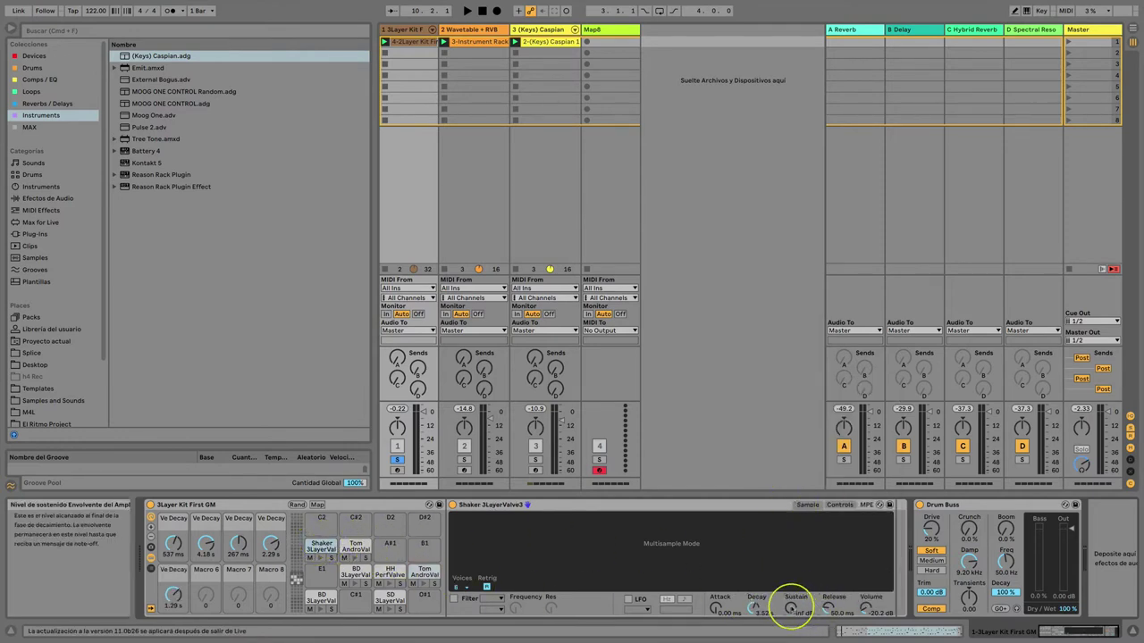
pyautogui.rightClick(756, 607)
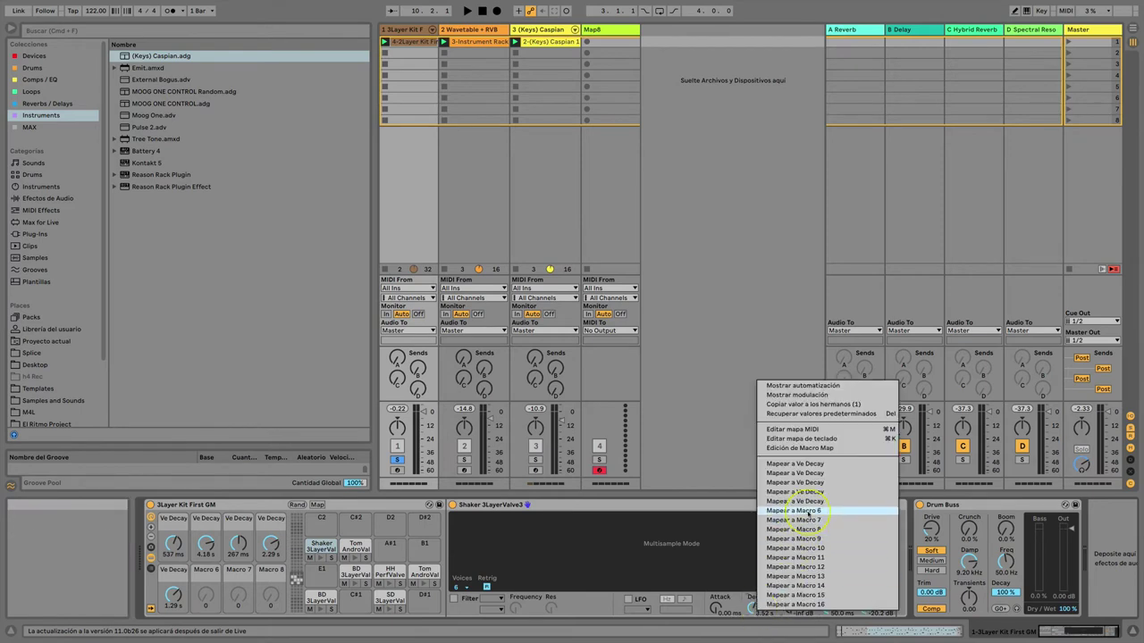
pyautogui.click(809, 511)
# Step: Map the Decay of the Tom AndroValve1 F3 pad to Macro 7
pyautogui.click(357, 548)
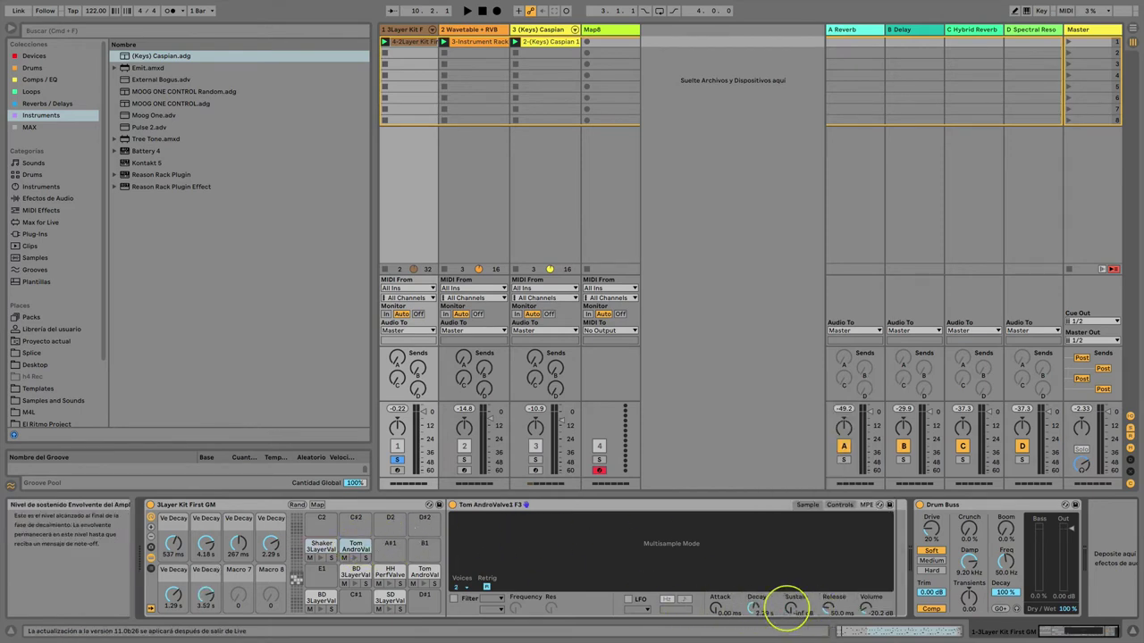
pyautogui.rightClick(754, 608)
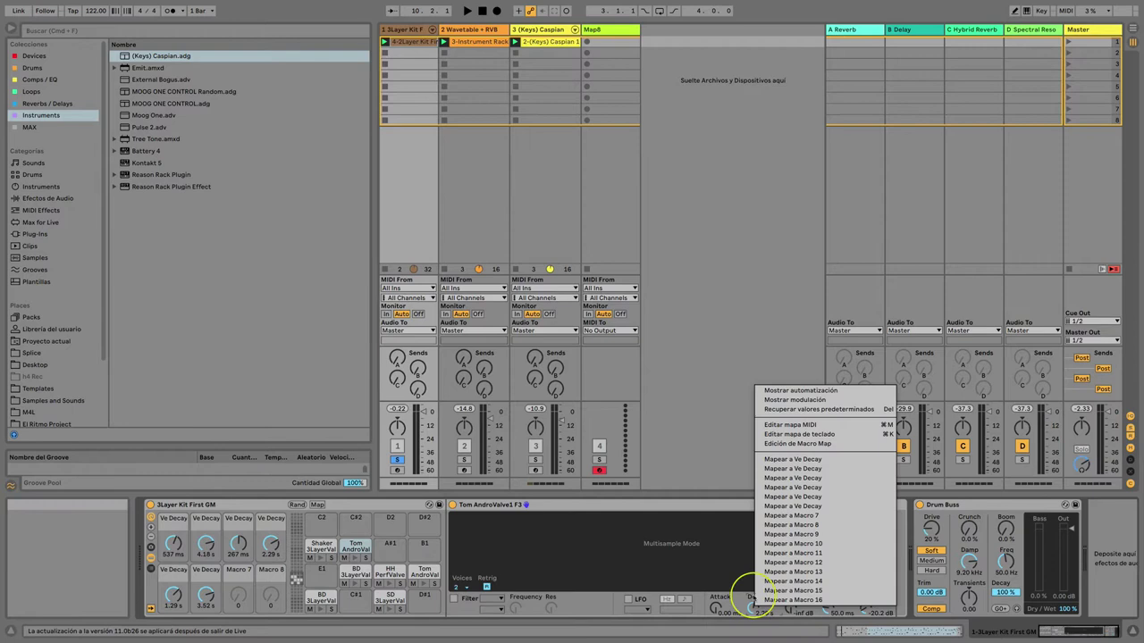
pyautogui.click(791, 516)
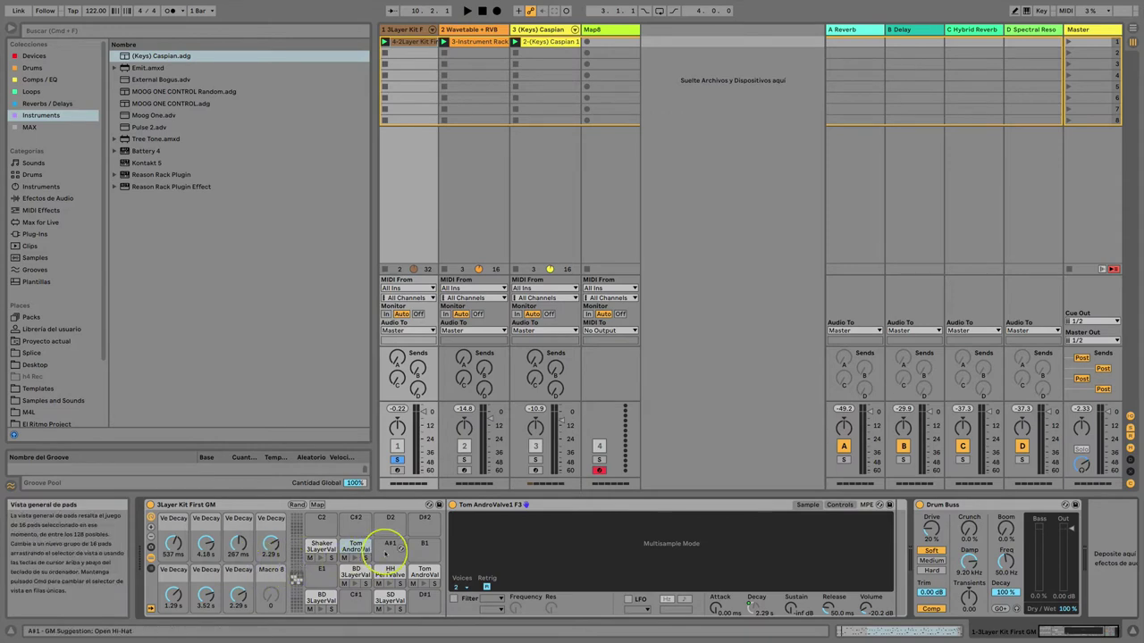
# Step: Show the sampler controls of the BD 3LayerValve2 V1 bass drum on pad C1 and map its Transpose to Macro 8
pyautogui.click(321, 609)
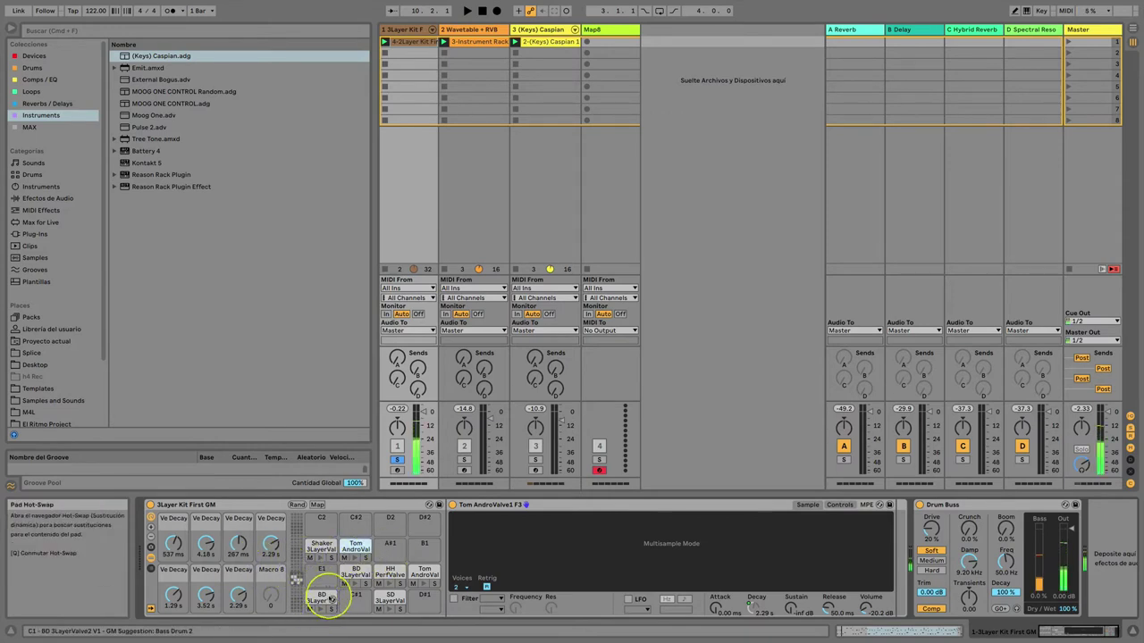
pyautogui.click(319, 597)
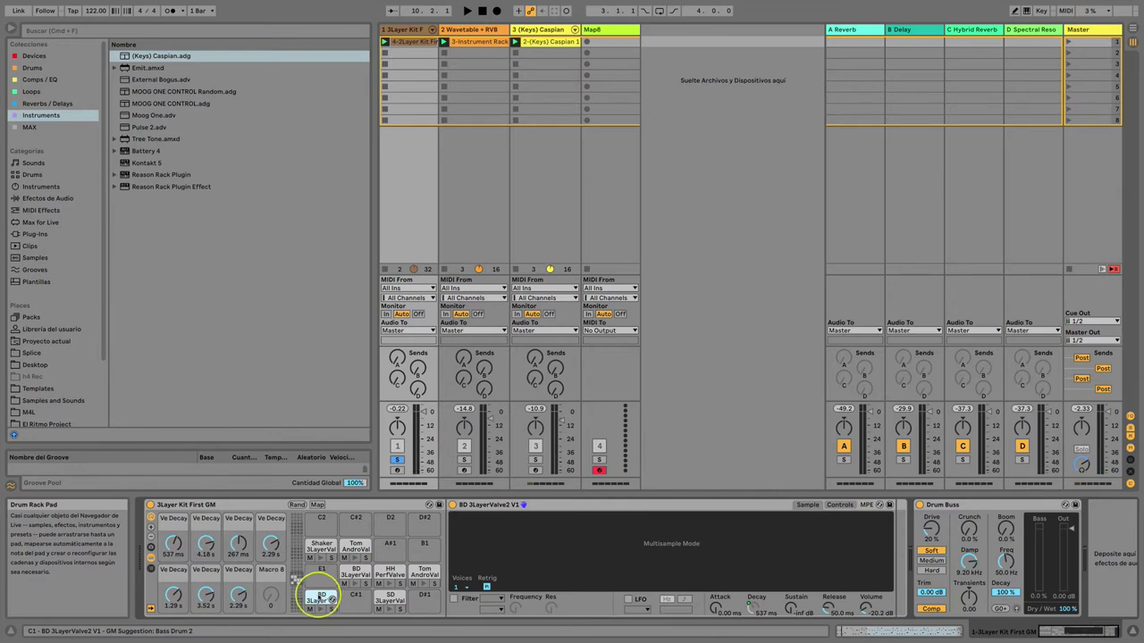
pyautogui.click(732, 506)
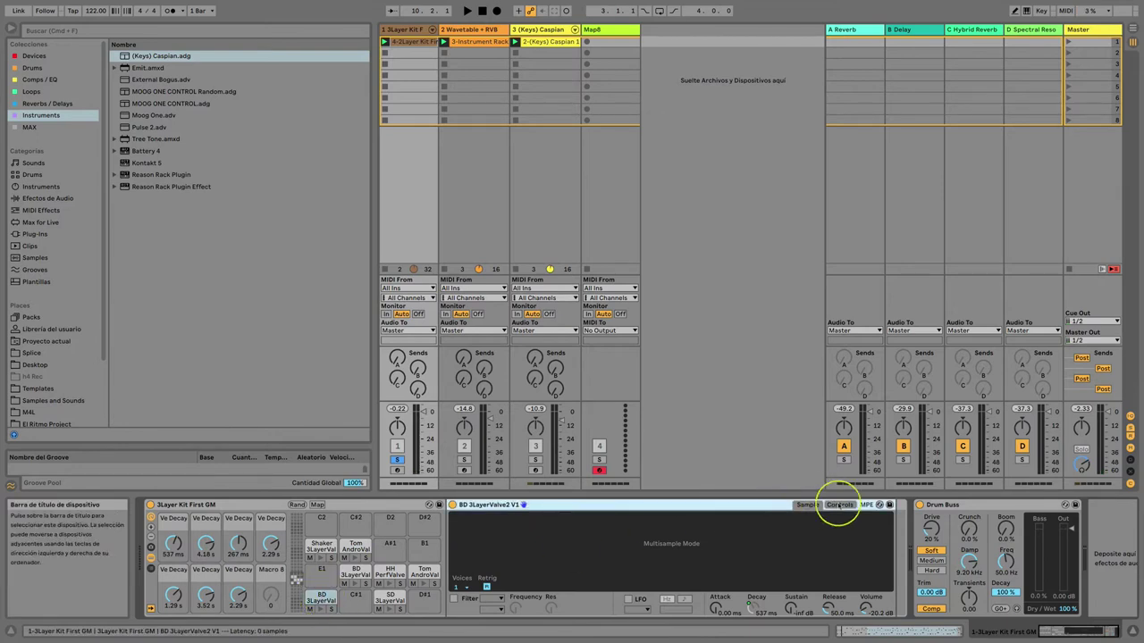
pyautogui.click(838, 506)
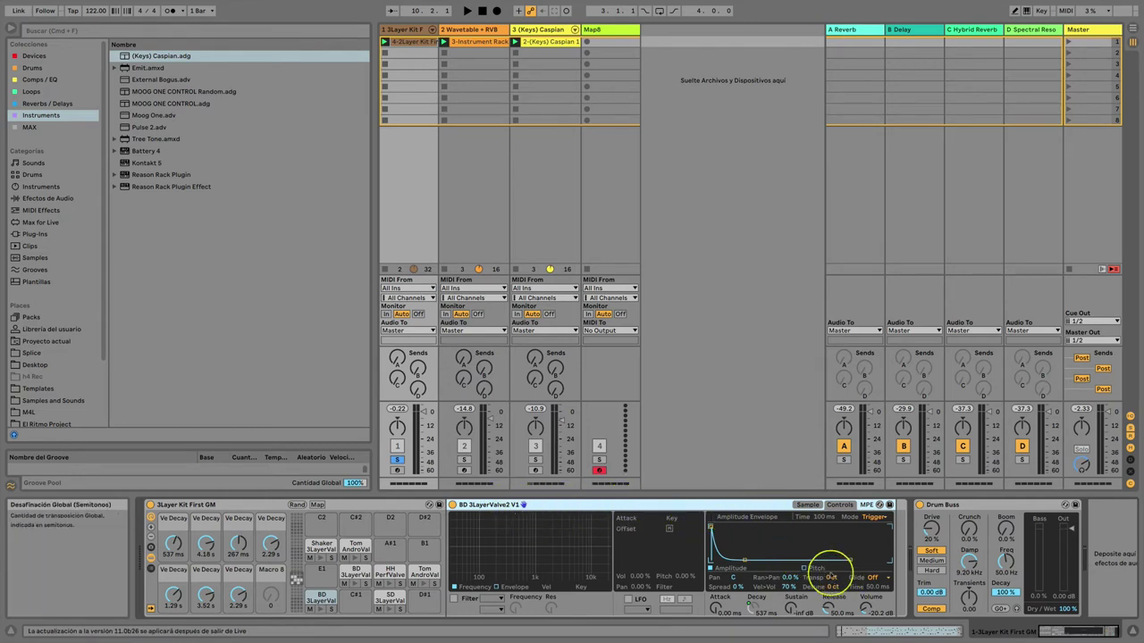
pyautogui.click(831, 577)
pyautogui.rightClick(832, 576)
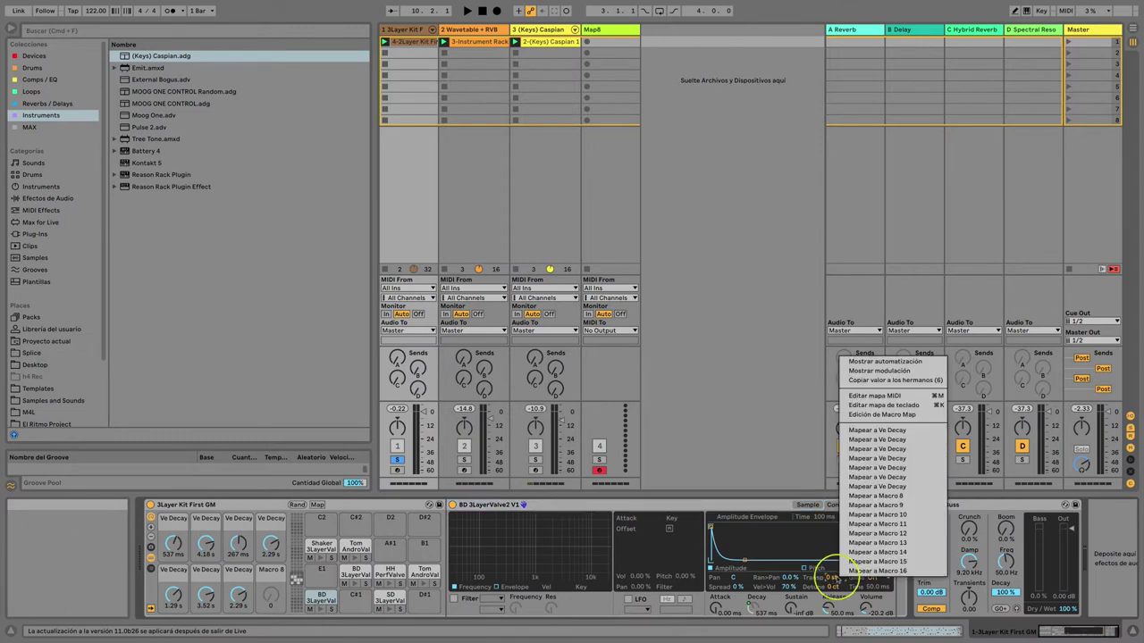
pyautogui.click(874, 495)
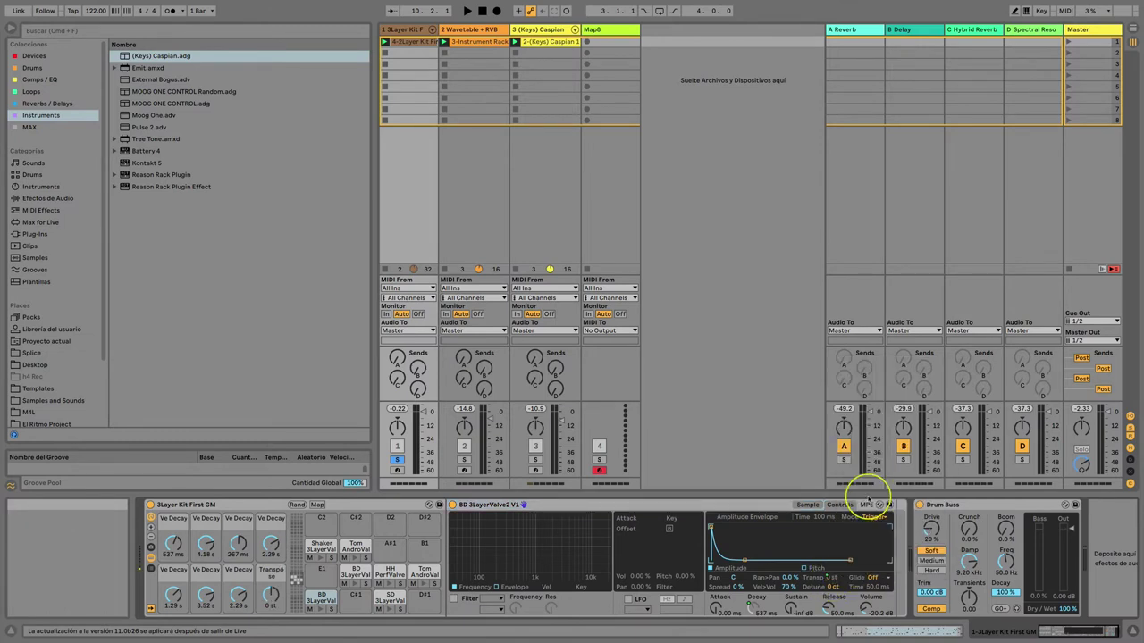
# Step: Map the SD 3LayerValve2 V1 snare's Transpose to Macro 9 and the HH PerfValve1 D1 pDist hi-hat's Transpose to Macro 10
pyautogui.rightClick(820, 577)
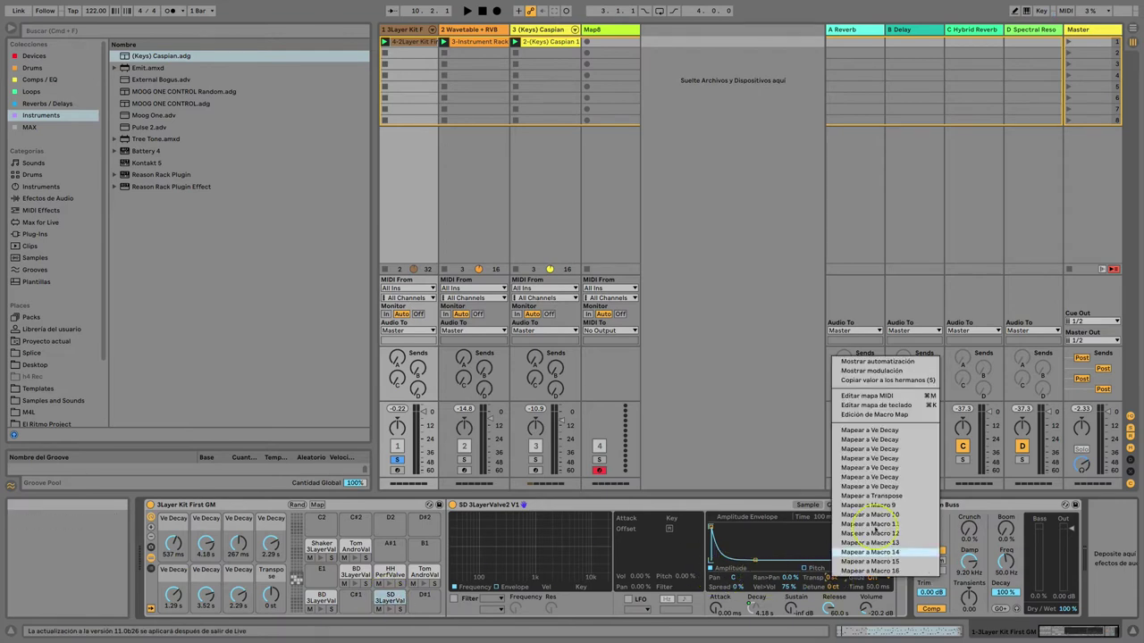
pyautogui.click(877, 498)
pyautogui.click(393, 570)
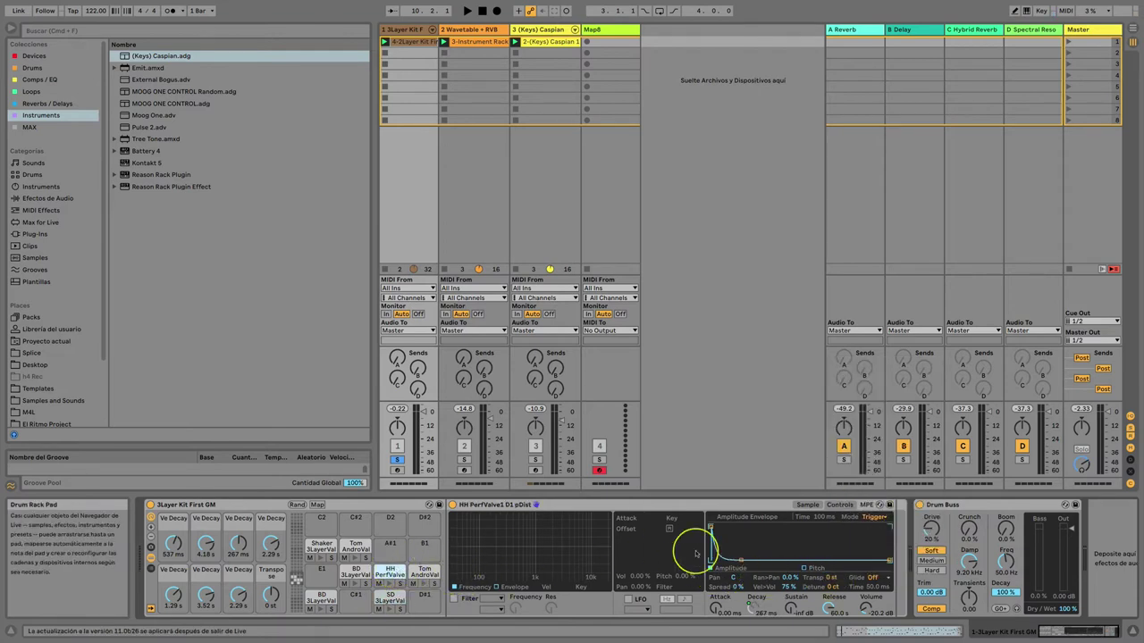
pyautogui.rightClick(829, 578)
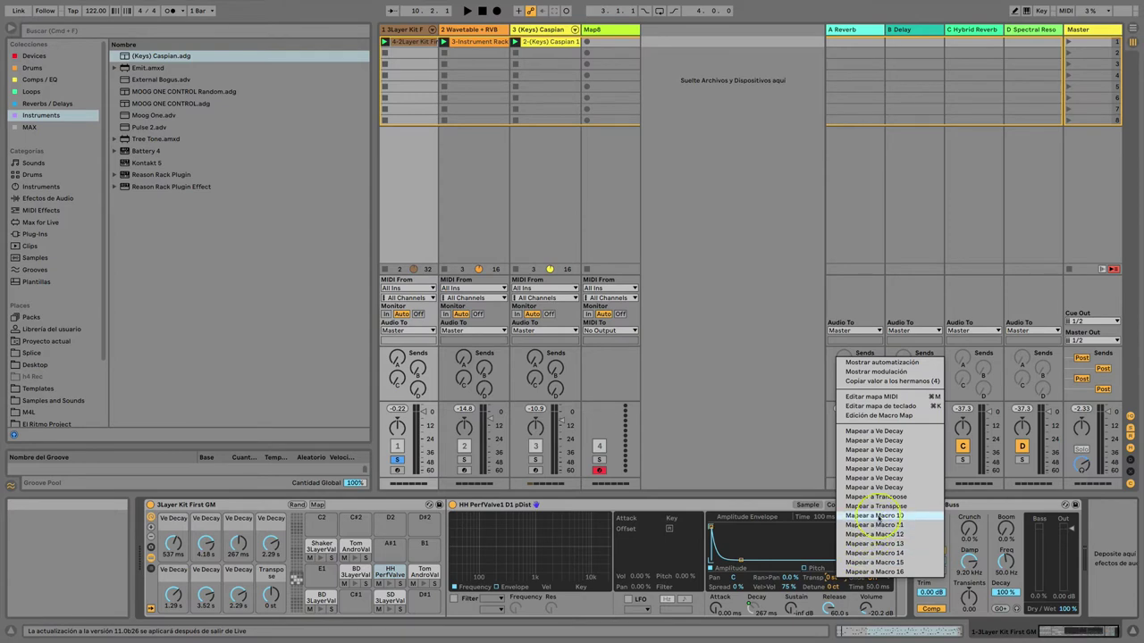
pyautogui.click(874, 515)
# Step: Map the BD 3LayerValve1 V1 bass drum's Transpose to Macro 11 and the Tom AndroValve1 D3's Transpose to Macro 12
pyautogui.click(356, 572)
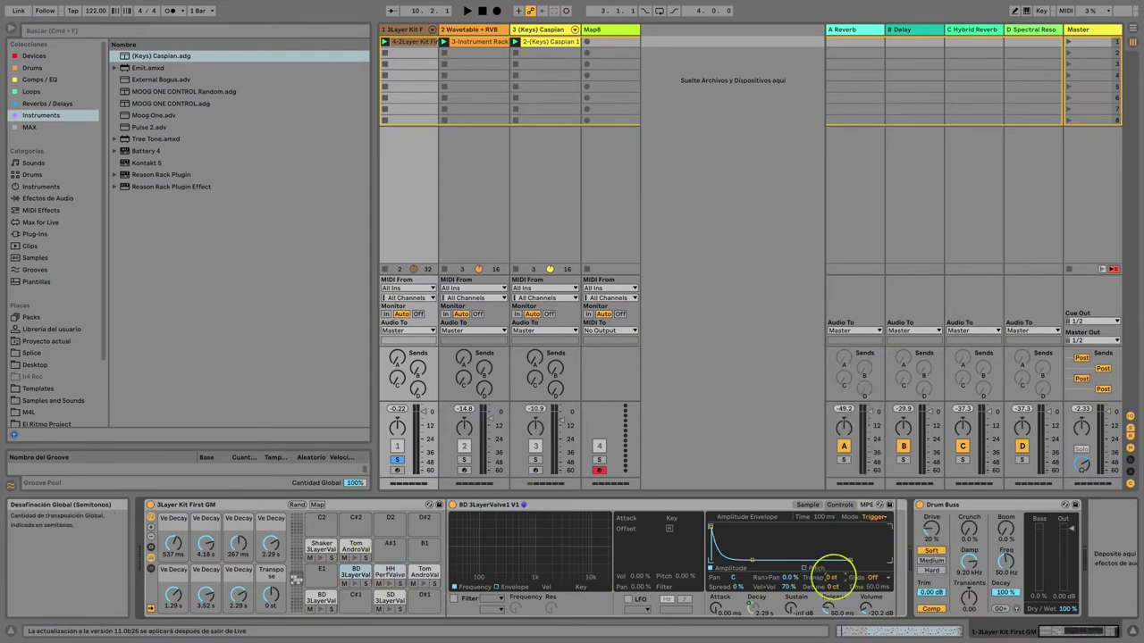
pyautogui.rightClick(830, 577)
pyautogui.click(875, 516)
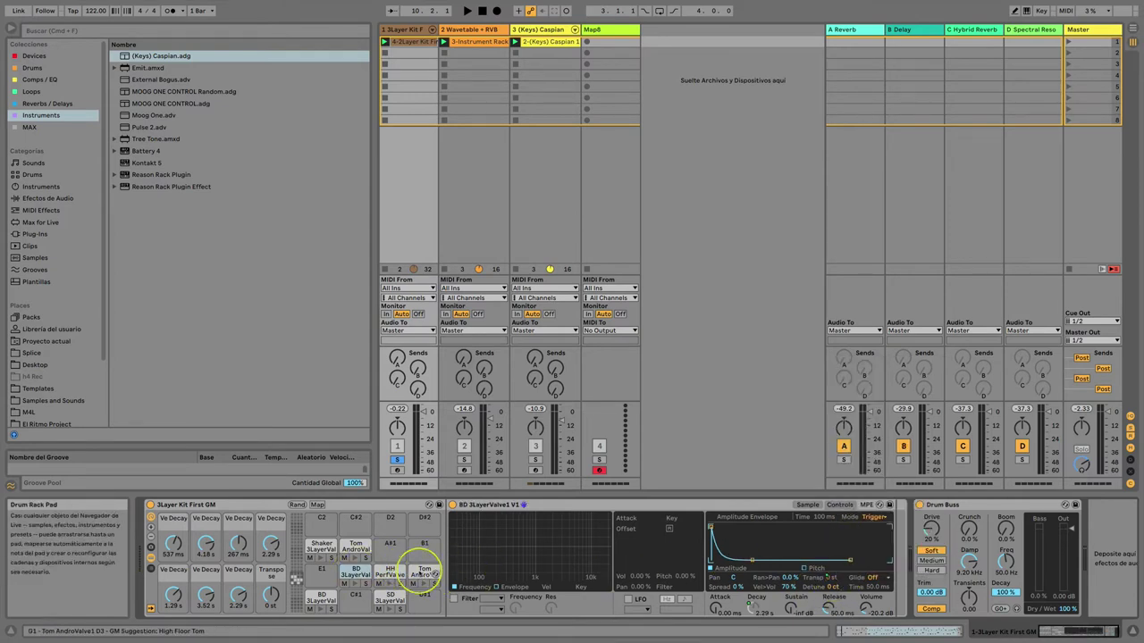
pyautogui.click(420, 570)
pyautogui.rightClick(829, 577)
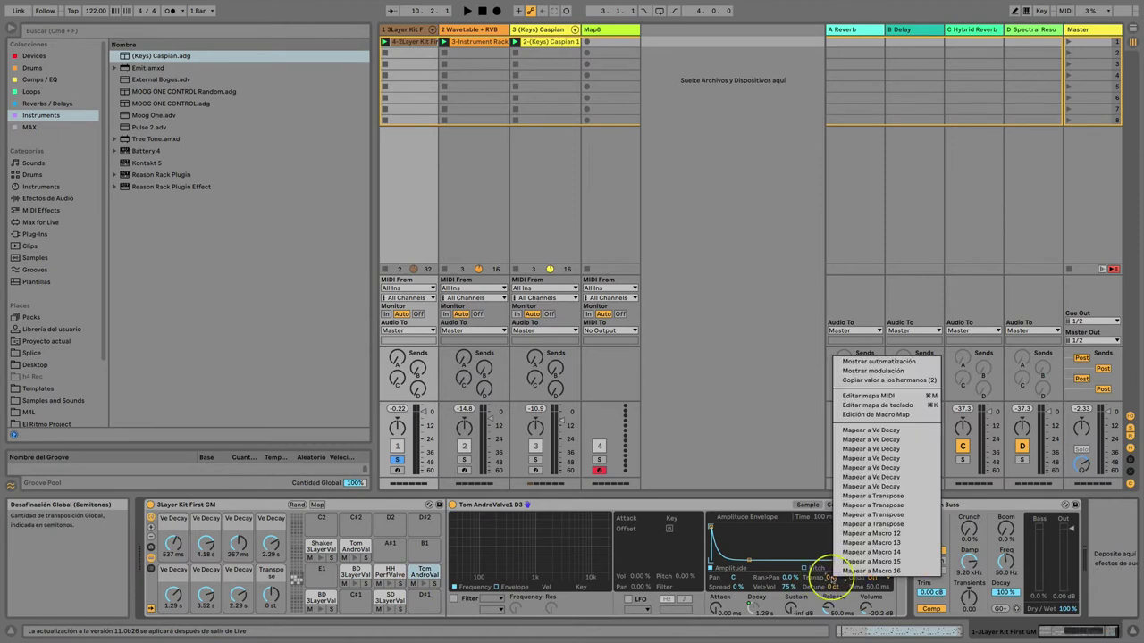
pyautogui.click(872, 531)
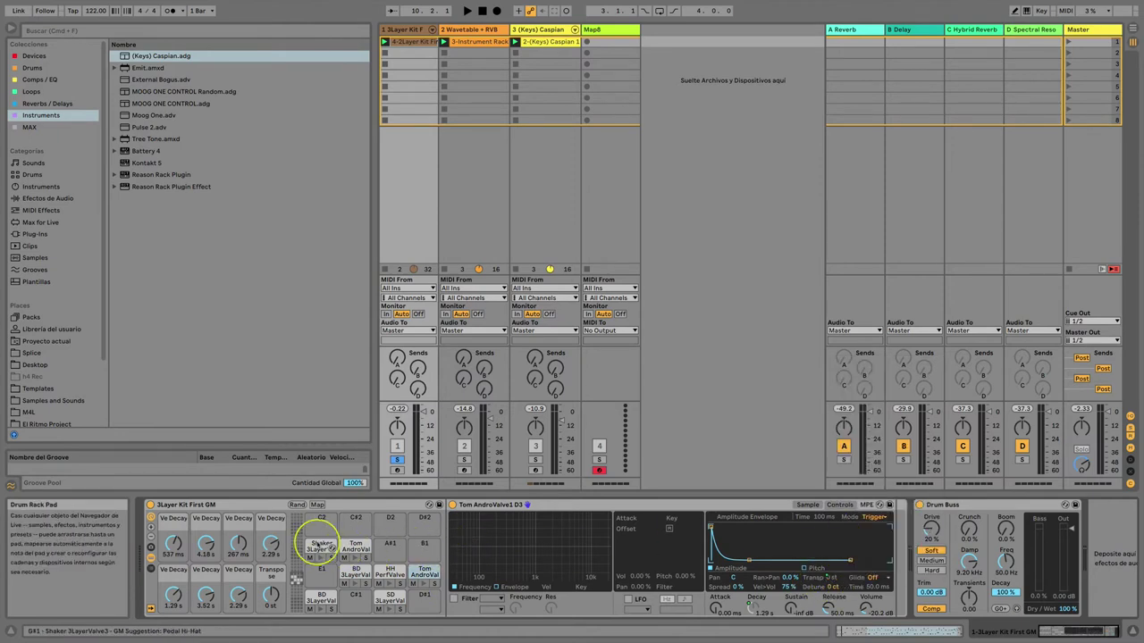
# Step: Map the Shaker 3LayerValve3's Transpose to Macro 13 and the Tom AndroValve1 F3's Transpose to Macro 14
pyautogui.click(321, 546)
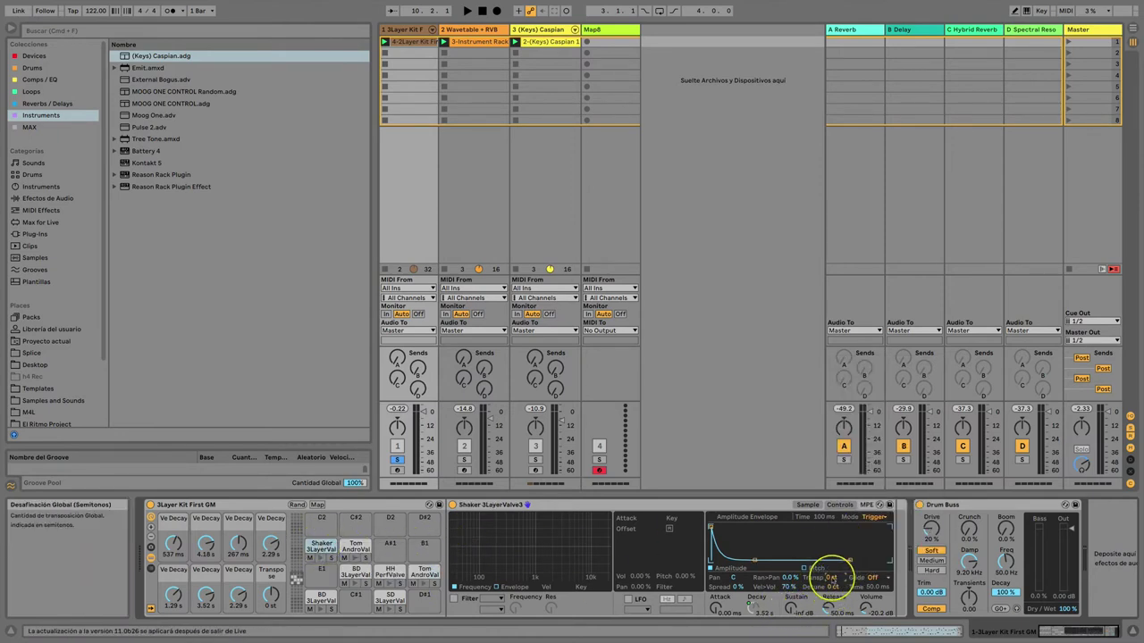
pyautogui.rightClick(829, 577)
pyautogui.click(842, 542)
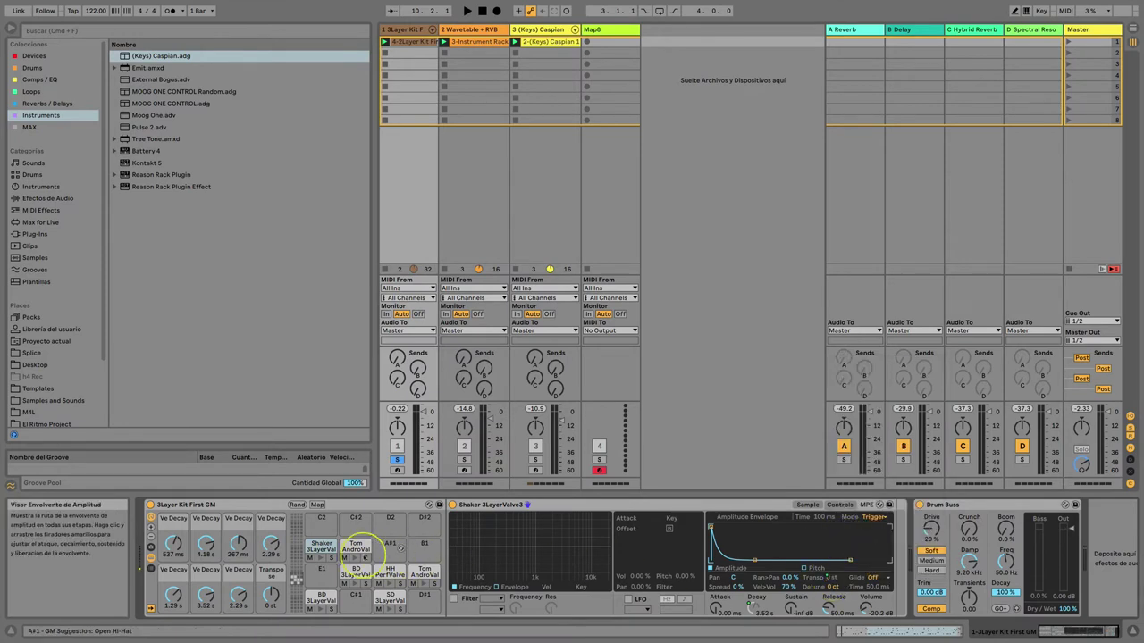
pyautogui.click(362, 551)
pyautogui.rightClick(829, 577)
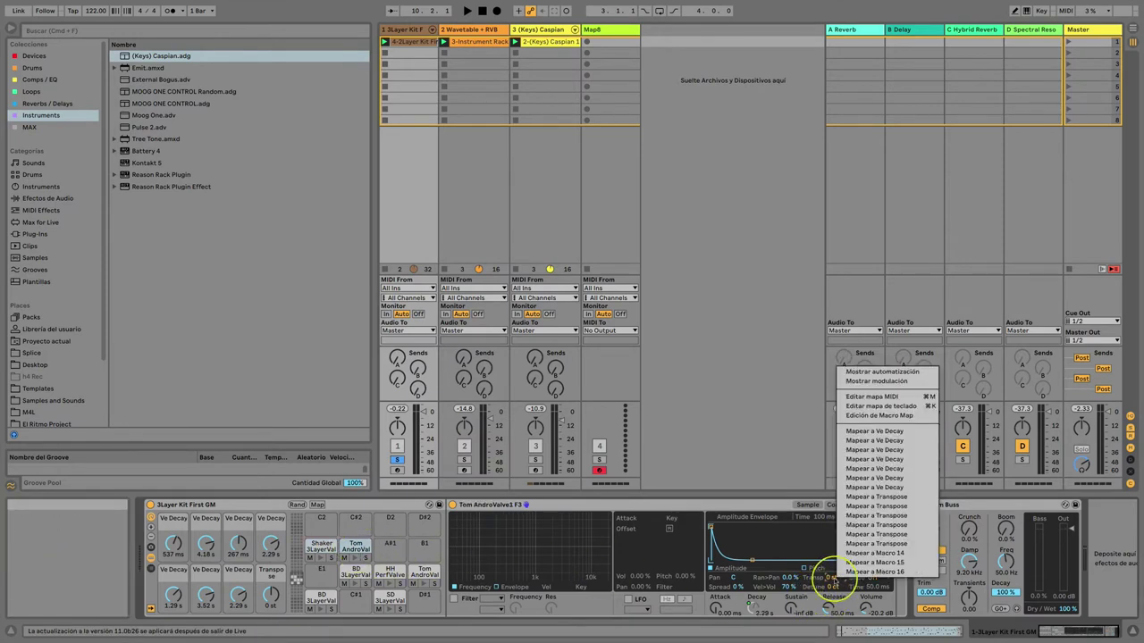
pyautogui.click(864, 553)
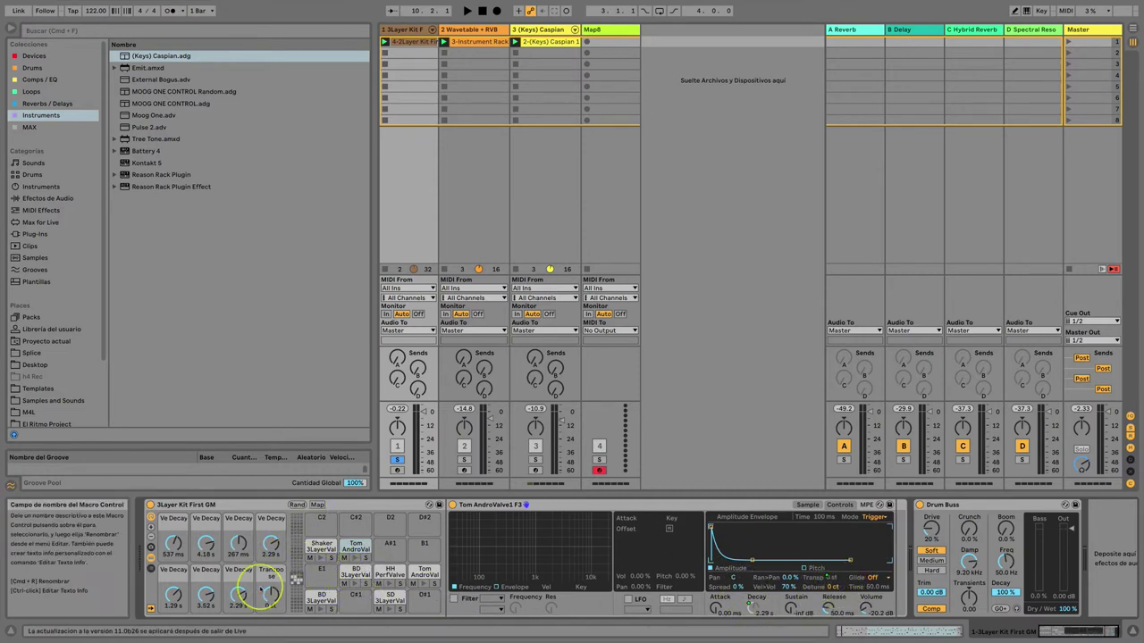
# Step: Show 14 macro controls in the drum rack and try the bass drum's Transpose macro with the drum track armed
pyautogui.click(150, 528)
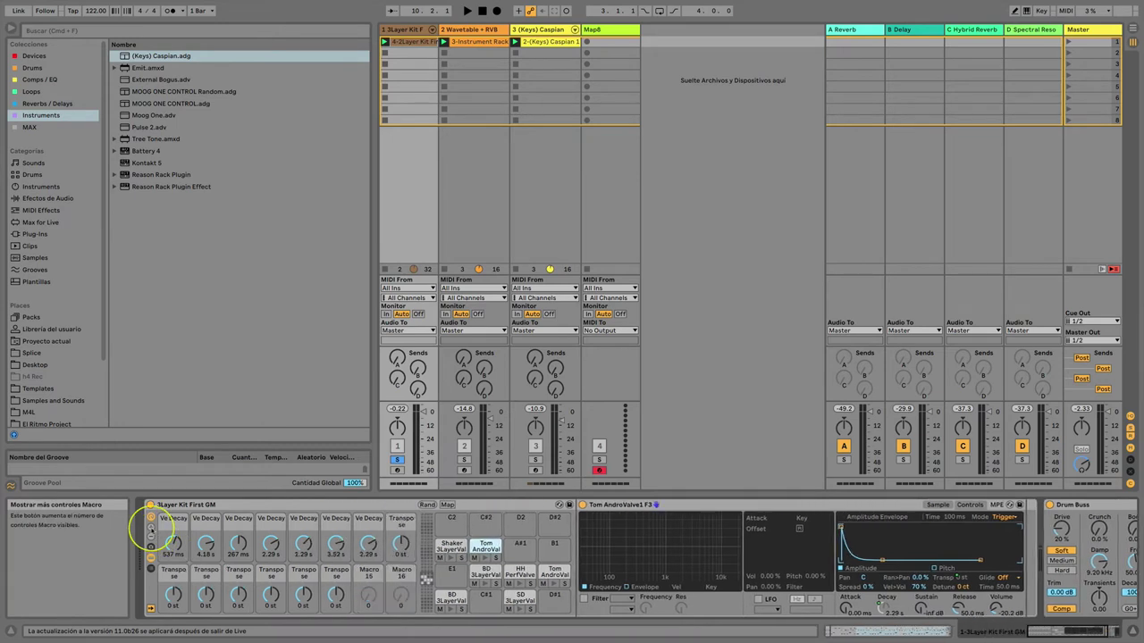
pyautogui.click(148, 538)
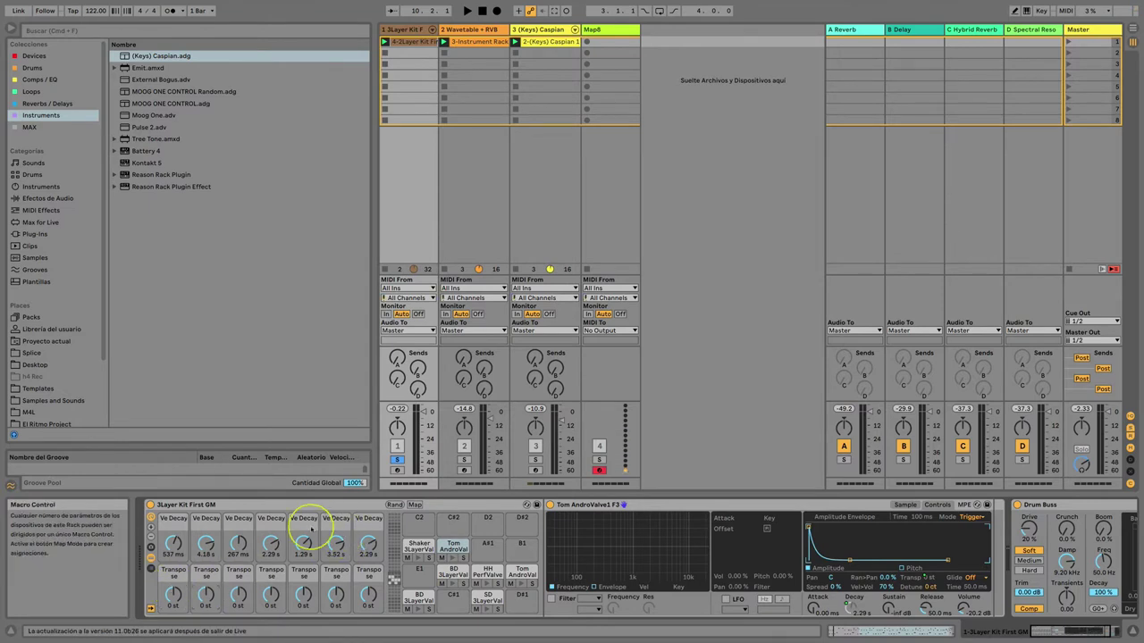
pyautogui.click(396, 471)
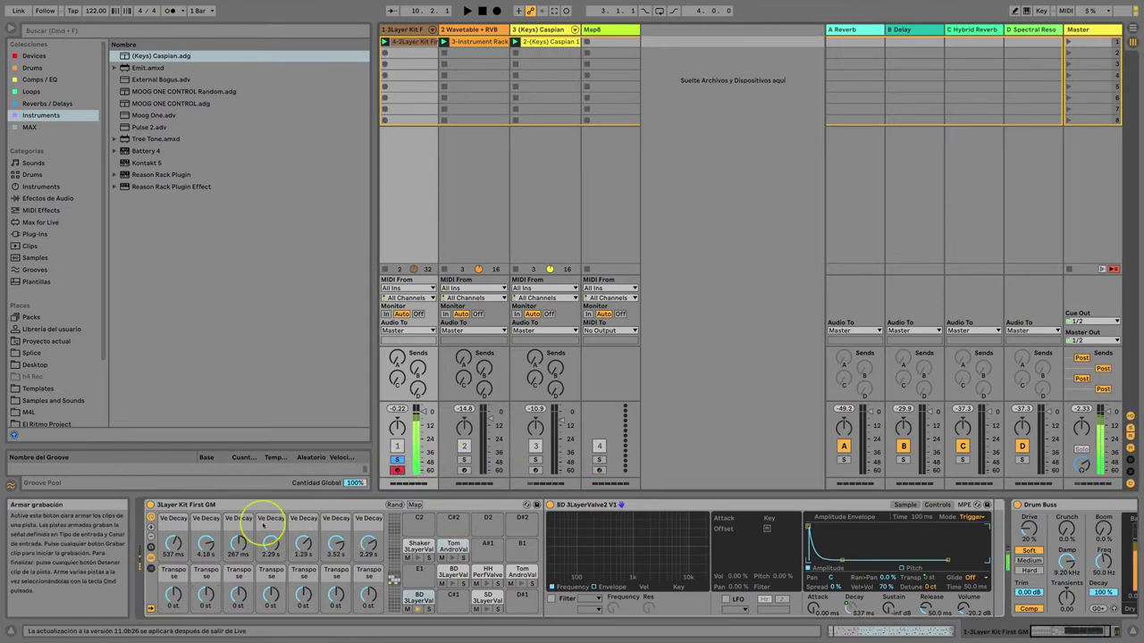
pyautogui.moveTo(173, 596); pyautogui.dragTo(173, 590)
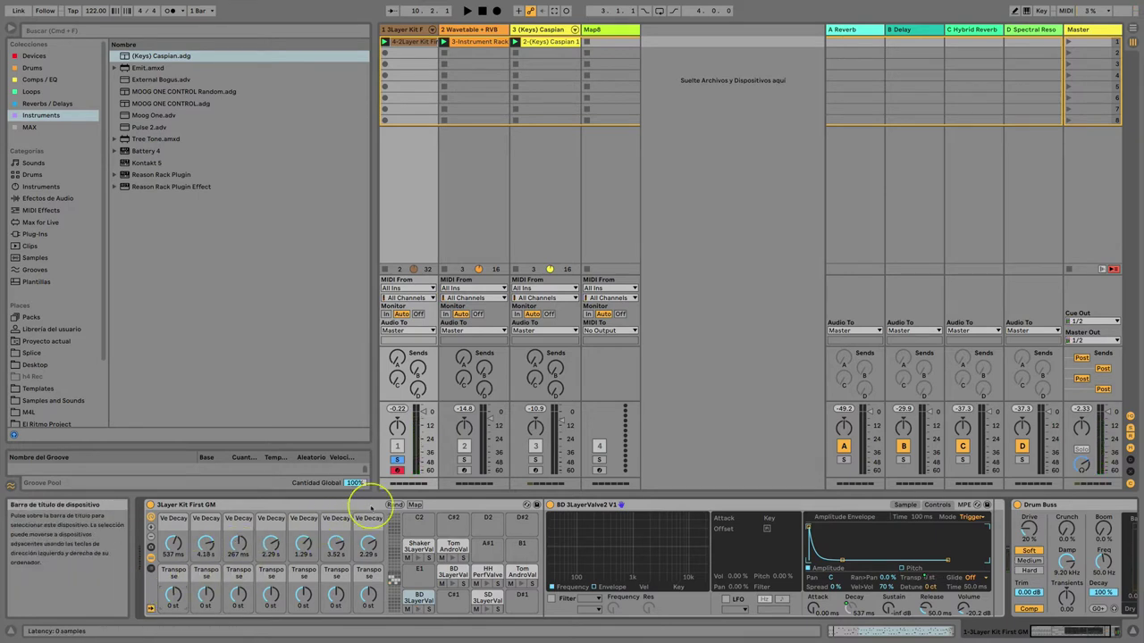
# Step: Open the rack's macro mappings and set the minimum of all seven Transpose mappings to -12 st
pyautogui.click(415, 505)
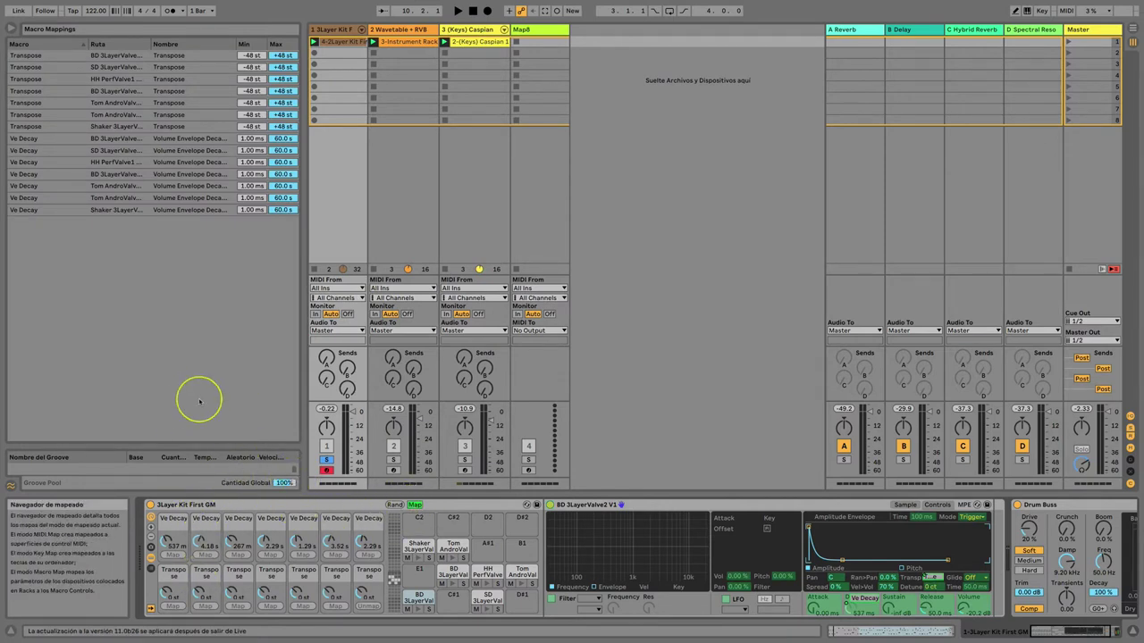
pyautogui.click(282, 139)
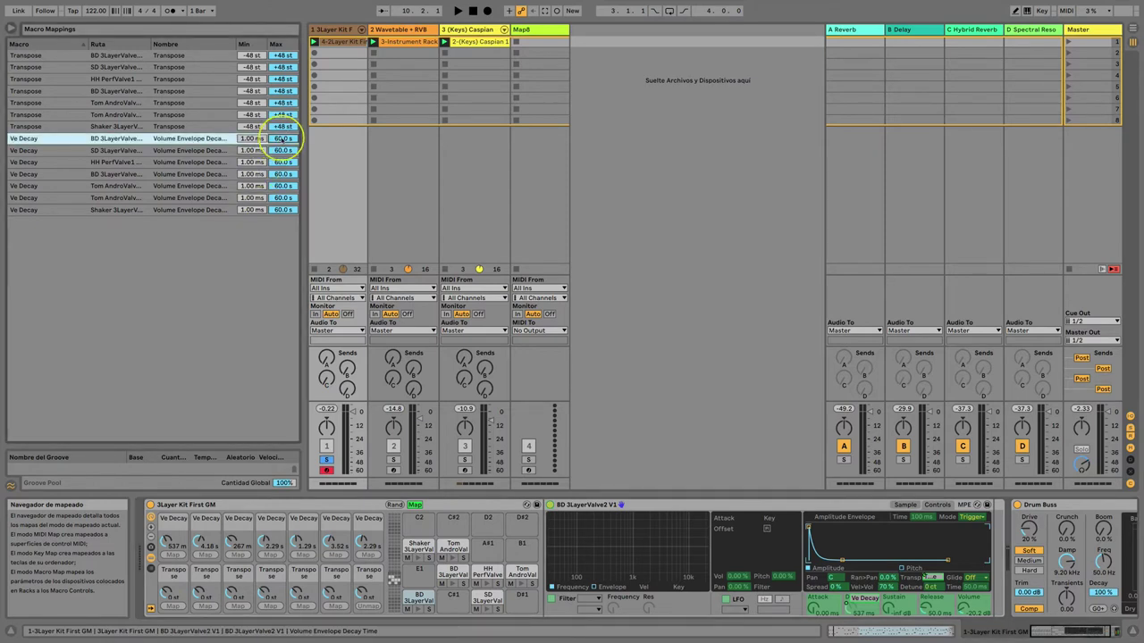
pyautogui.click(252, 56)
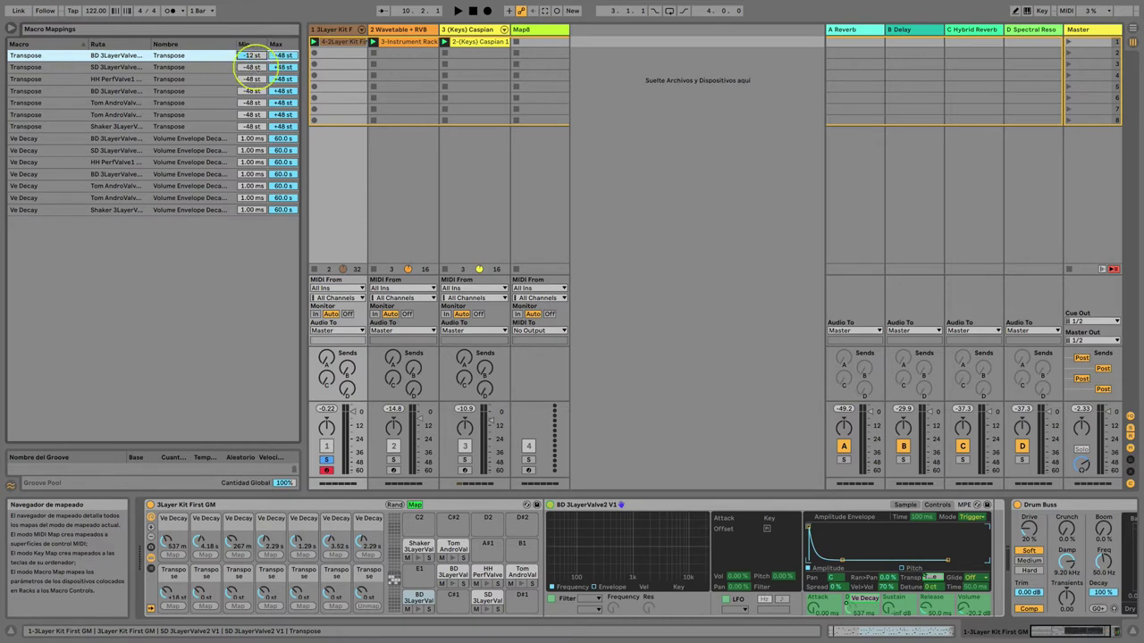
pyautogui.click(257, 68)
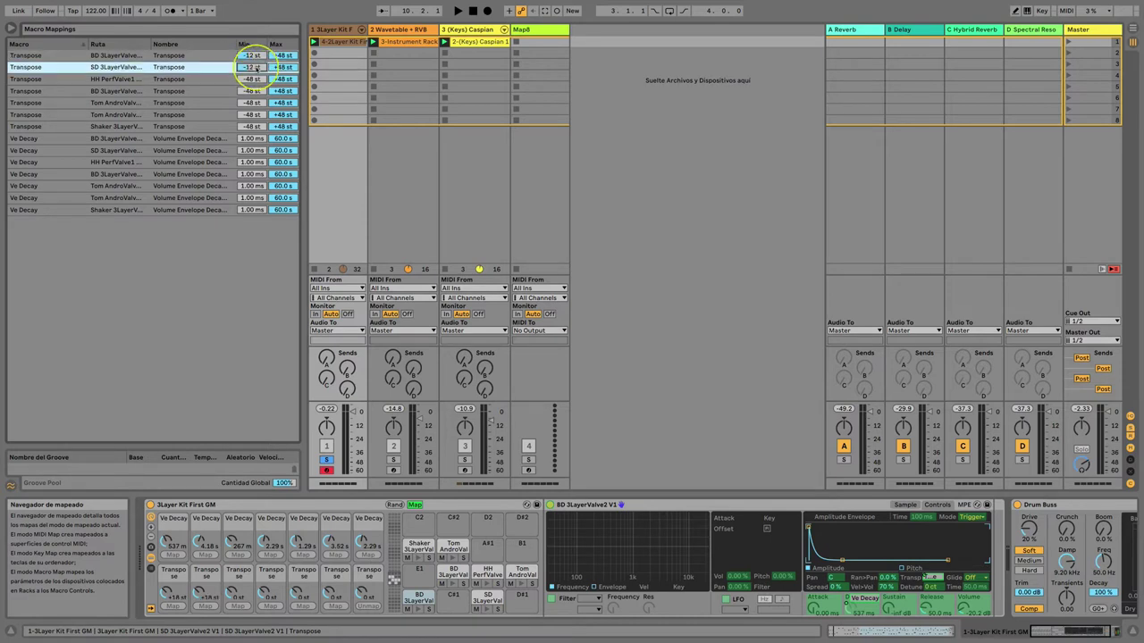
pyautogui.click(254, 80)
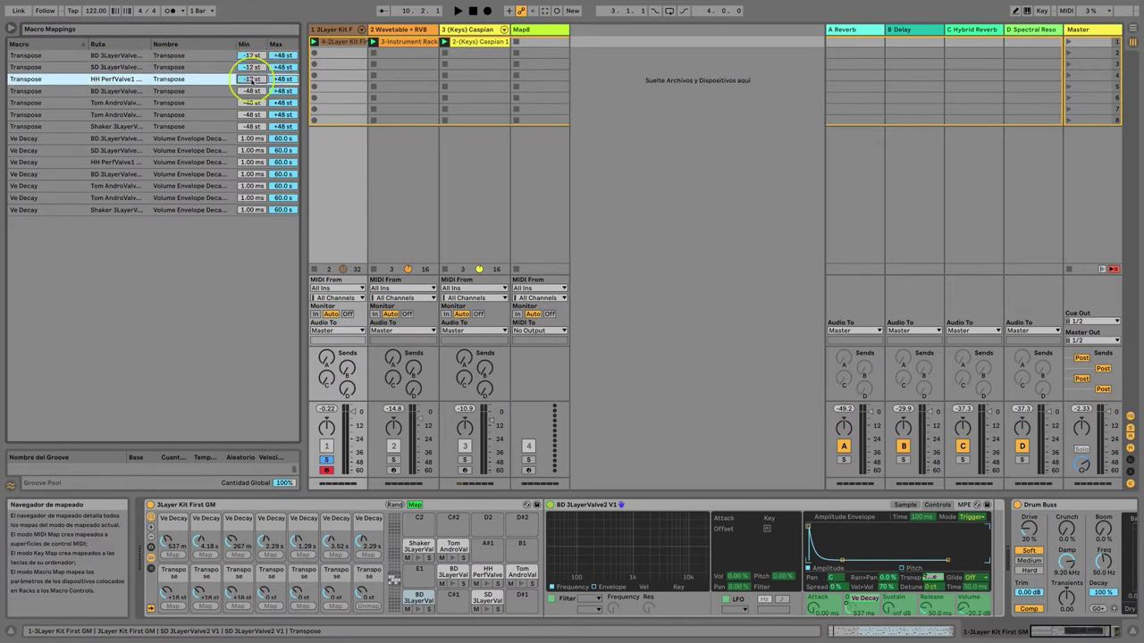
pyautogui.click(252, 91)
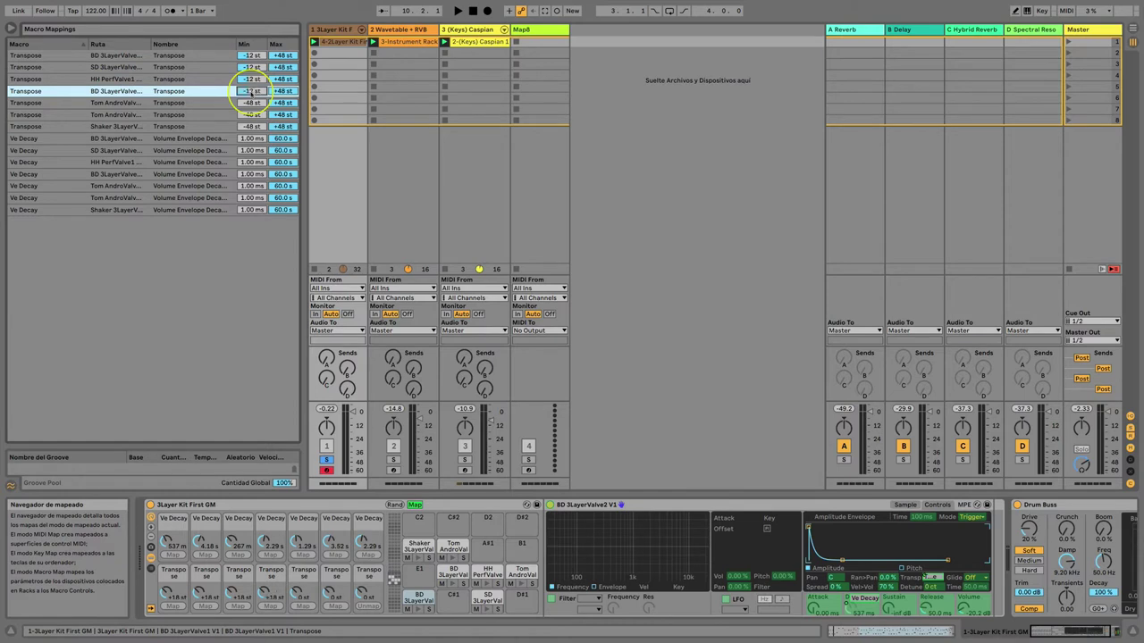
pyautogui.click(254, 103)
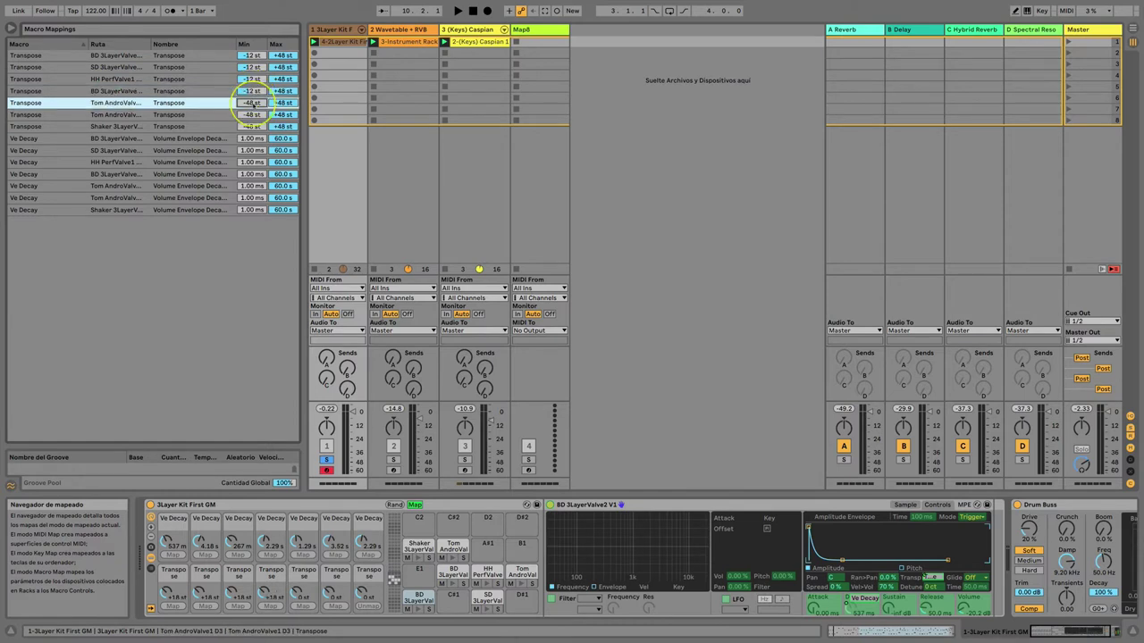
pyautogui.click(256, 115)
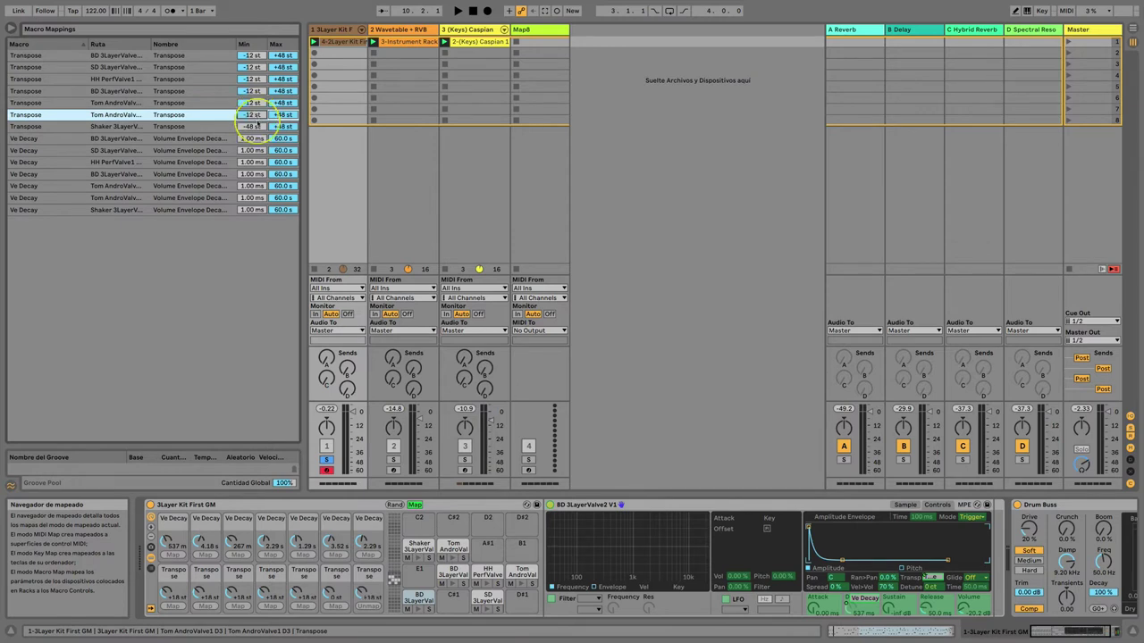
pyautogui.click(257, 127)
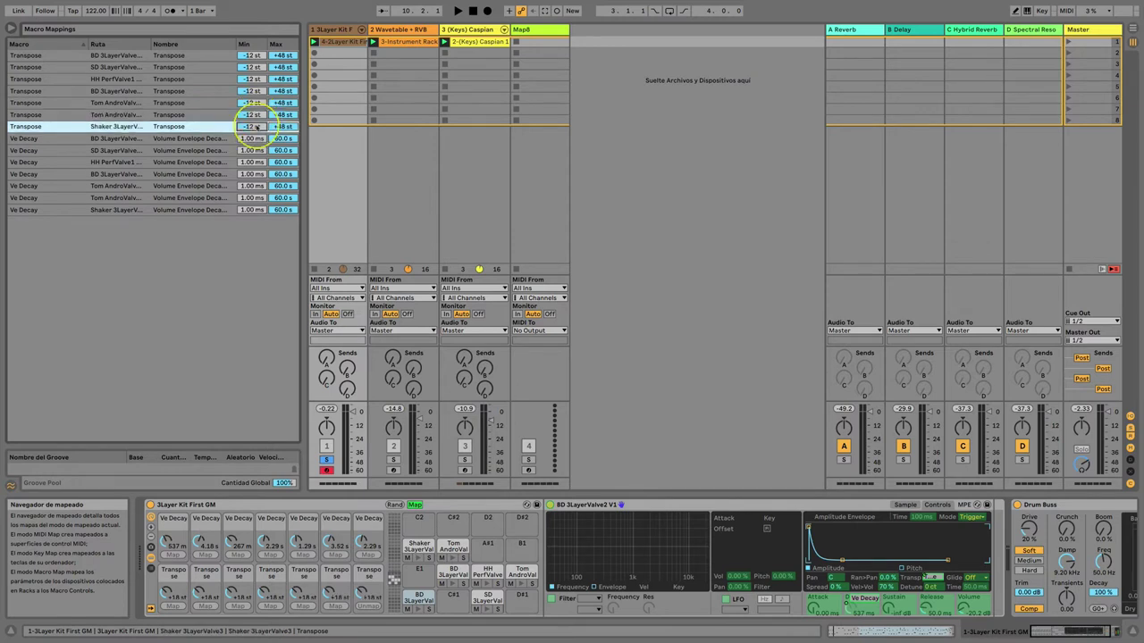
# Step: Set the maximum of all seven Transpose mappings to +12 st
pyautogui.click(282, 55)
pyautogui.write('12')
pyautogui.click(283, 68)
pyautogui.write('1')
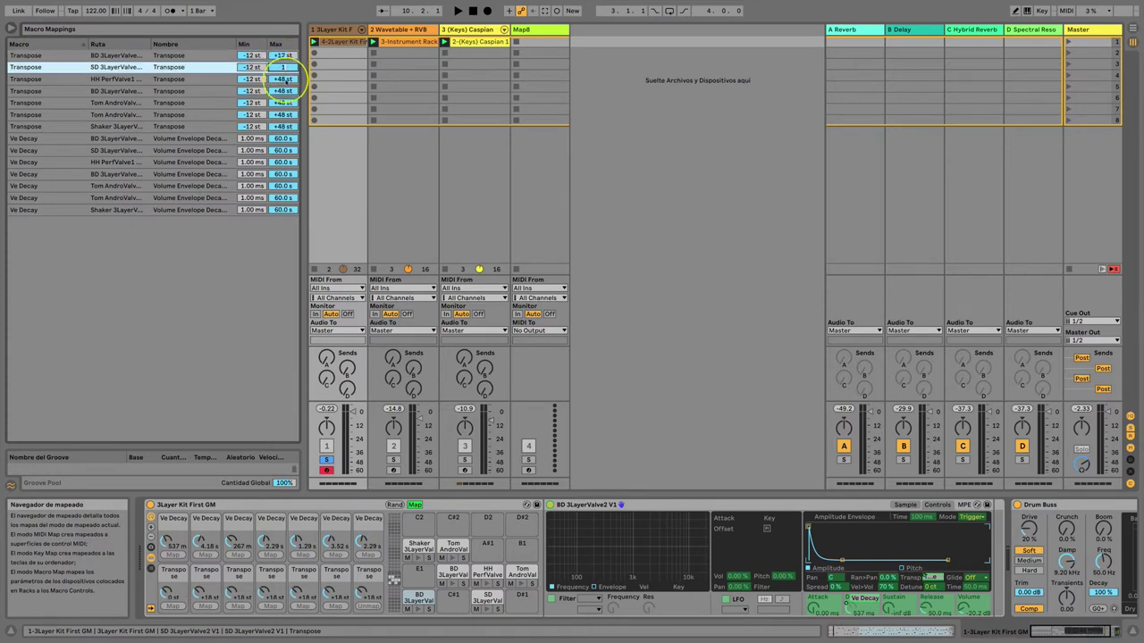
pyautogui.write('2')
pyautogui.click(284, 79)
pyautogui.write('12')
pyautogui.click(284, 91)
pyautogui.write('12')
pyautogui.click(285, 103)
pyautogui.write('12')
pyautogui.click(286, 114)
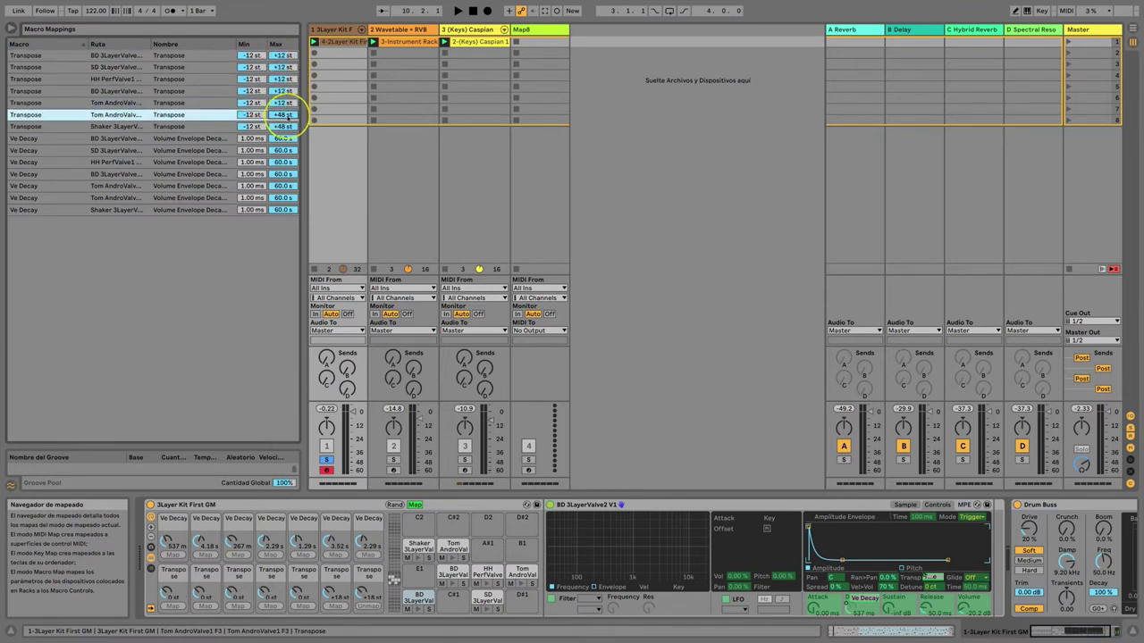
pyautogui.write('12')
pyautogui.click(284, 126)
pyautogui.write('12')
pyautogui.press('Return')
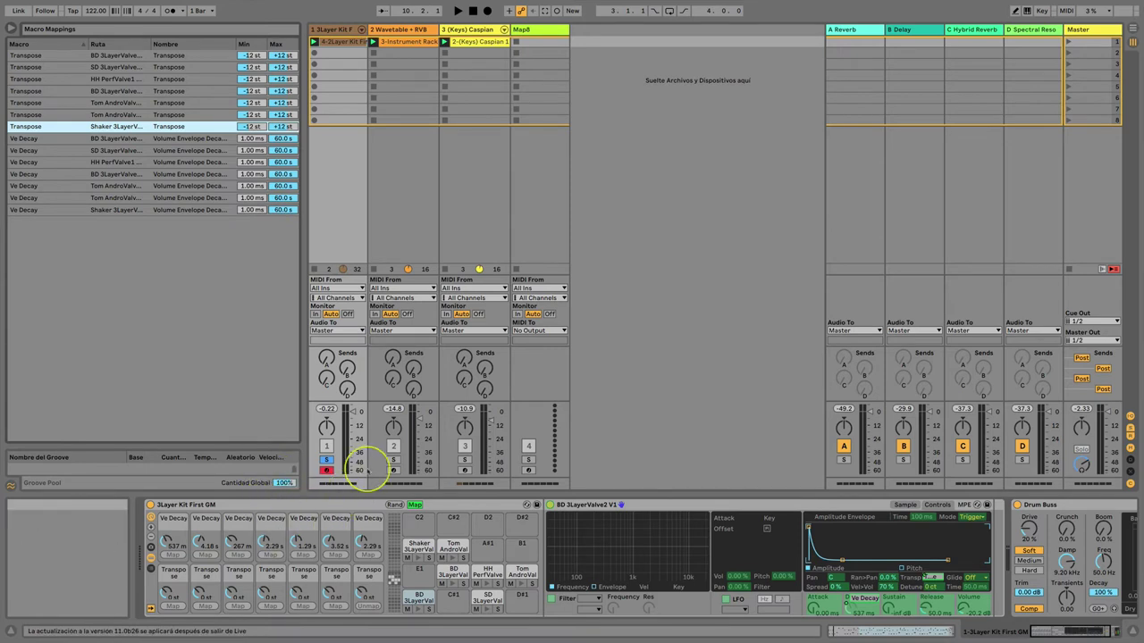
# Step: Play the drum clip and try out different values on the rack's decay and transpose macros
pyautogui.press('space')
pyautogui.click(234, 596)
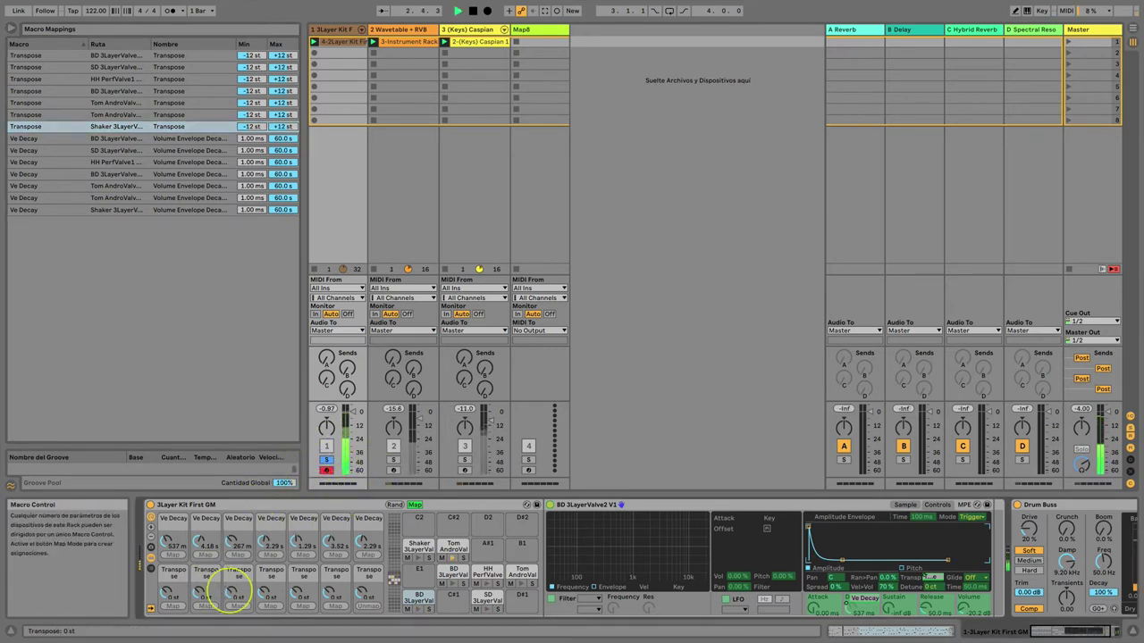
pyautogui.moveTo(229, 592); pyautogui.dragTo(166, 584)
pyautogui.moveTo(167, 541); pyautogui.dragTo(298, 552)
pyautogui.moveTo(167, 585); pyautogui.dragTo(293, 593)
pyautogui.moveTo(167, 529); pyautogui.dragTo(166, 534)
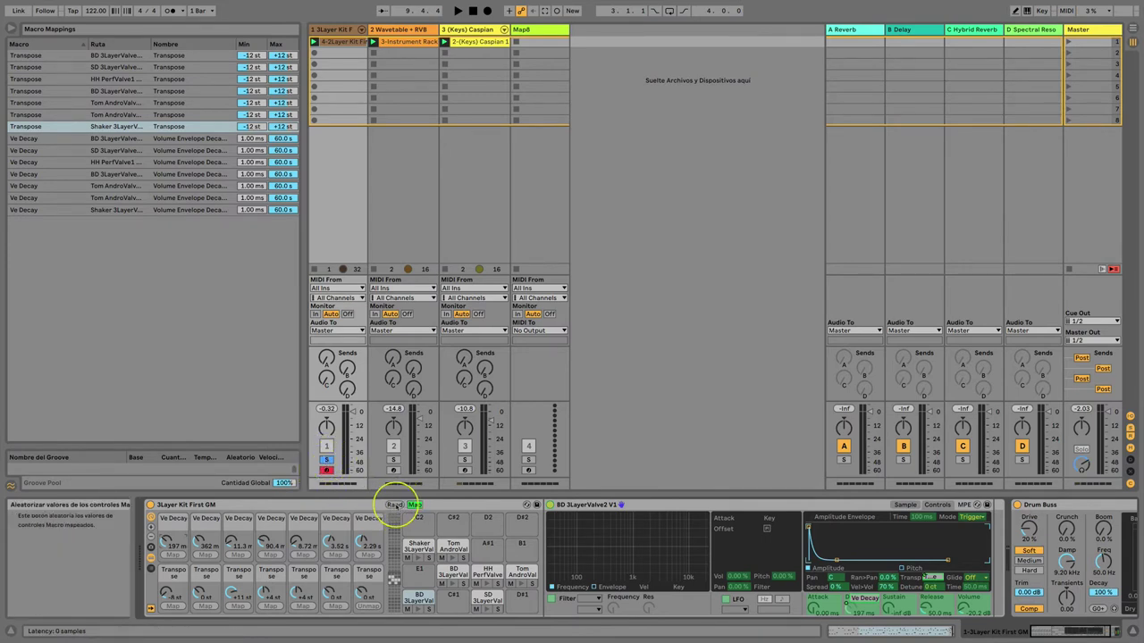
# Step: Randomize the drum rack's macro values repeatedly, auditioning the results during playback
pyautogui.click(394, 506)
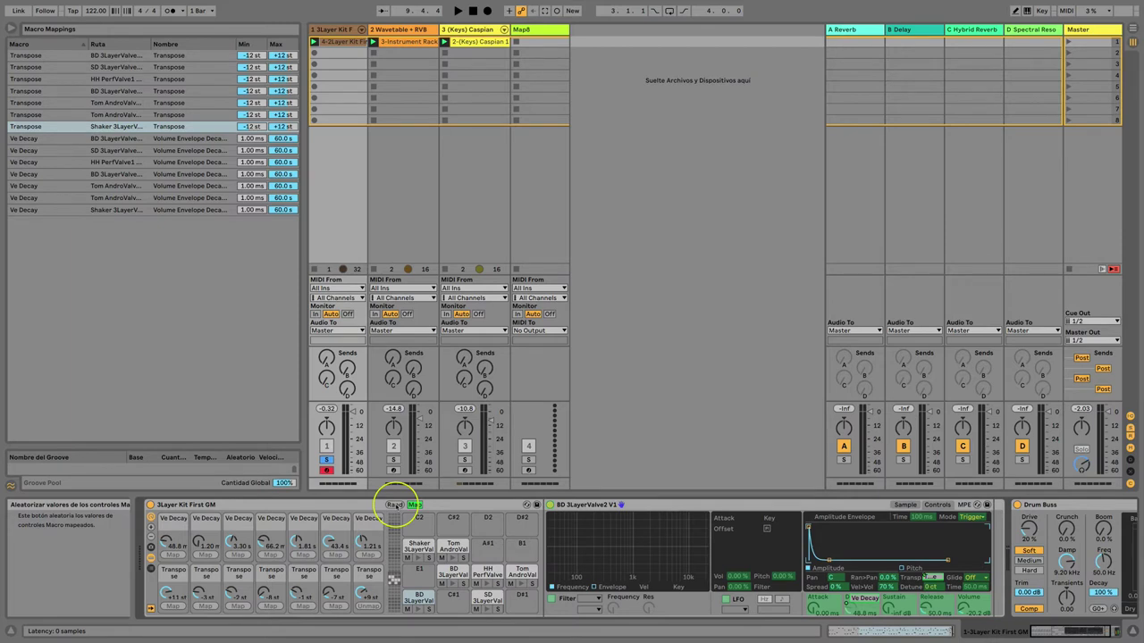
pyautogui.click(394, 506)
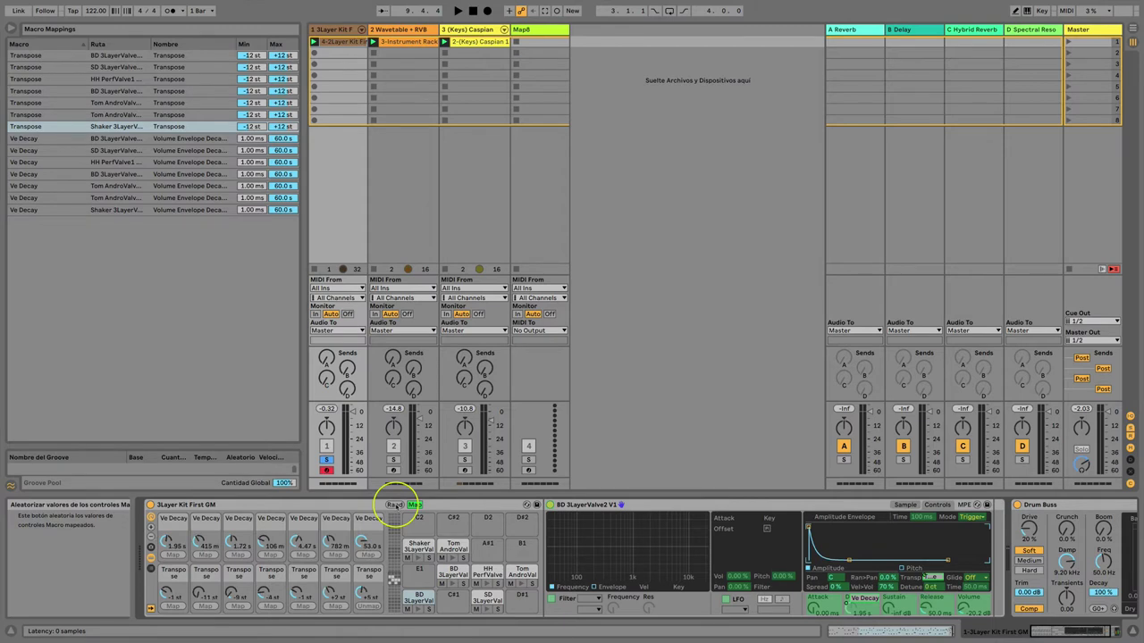
pyautogui.press('space')
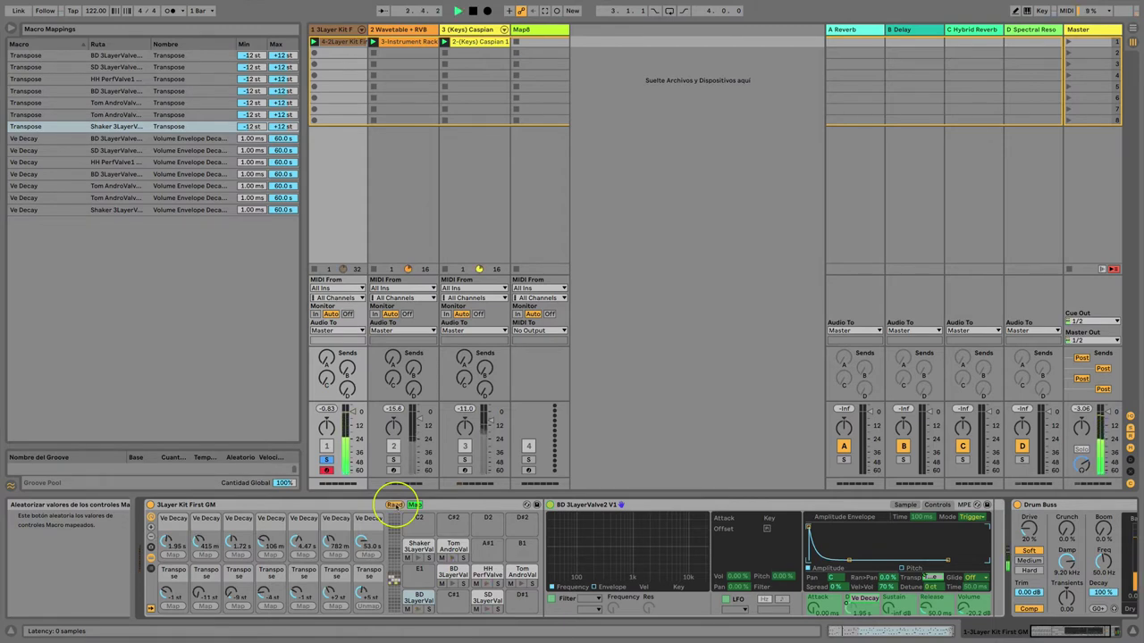
pyautogui.click(394, 506)
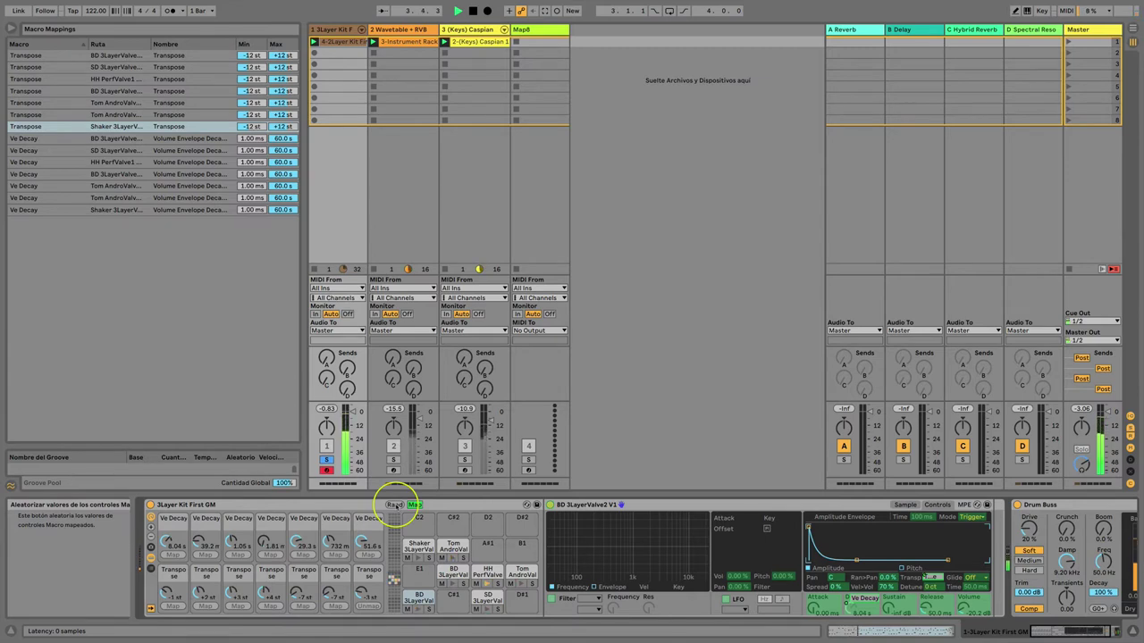
pyautogui.click(394, 506)
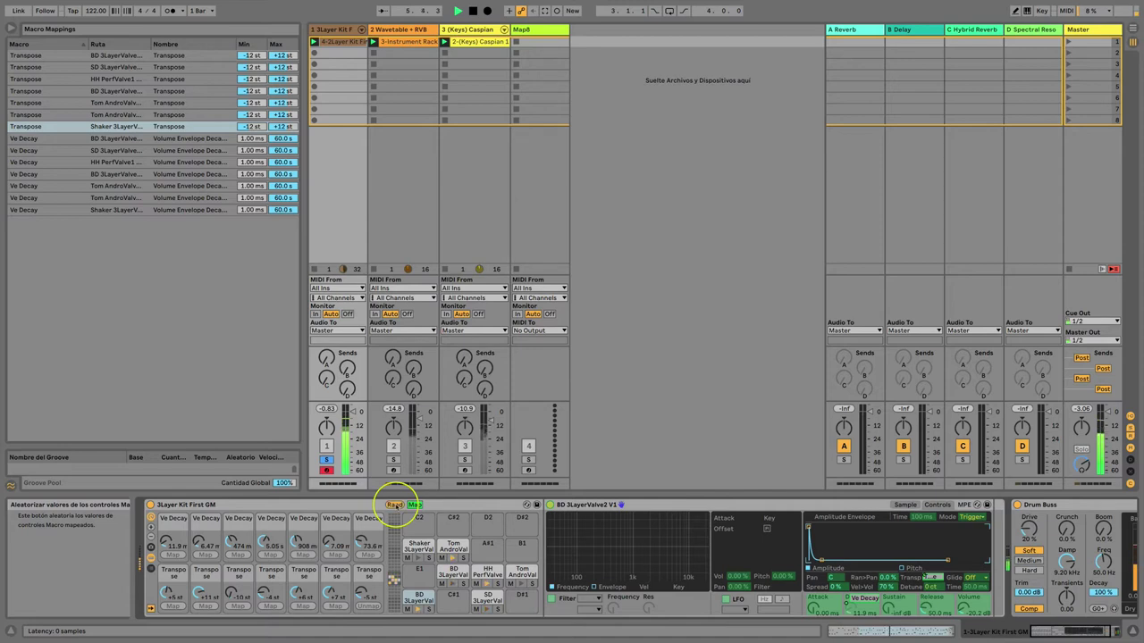
pyautogui.click(394, 505)
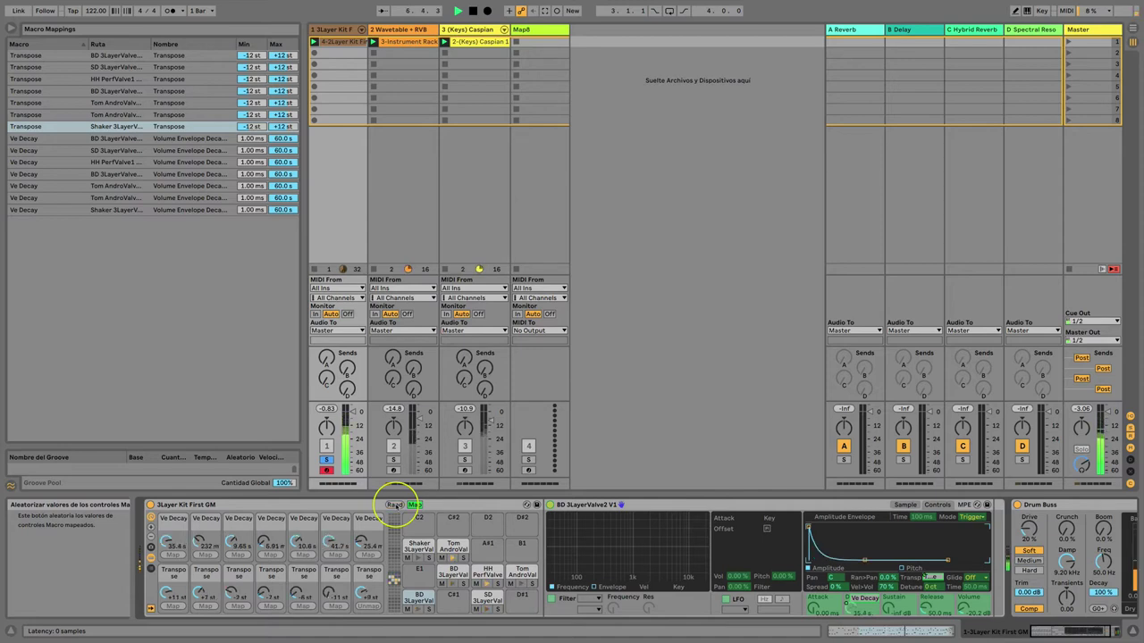
pyautogui.click(394, 505)
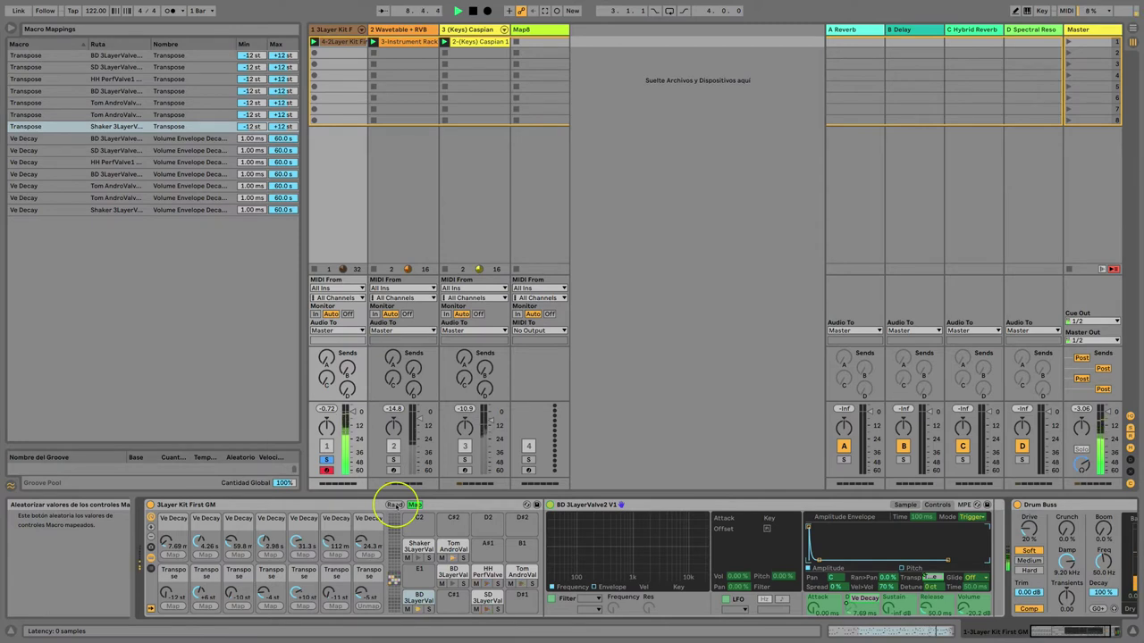
pyautogui.click(394, 506)
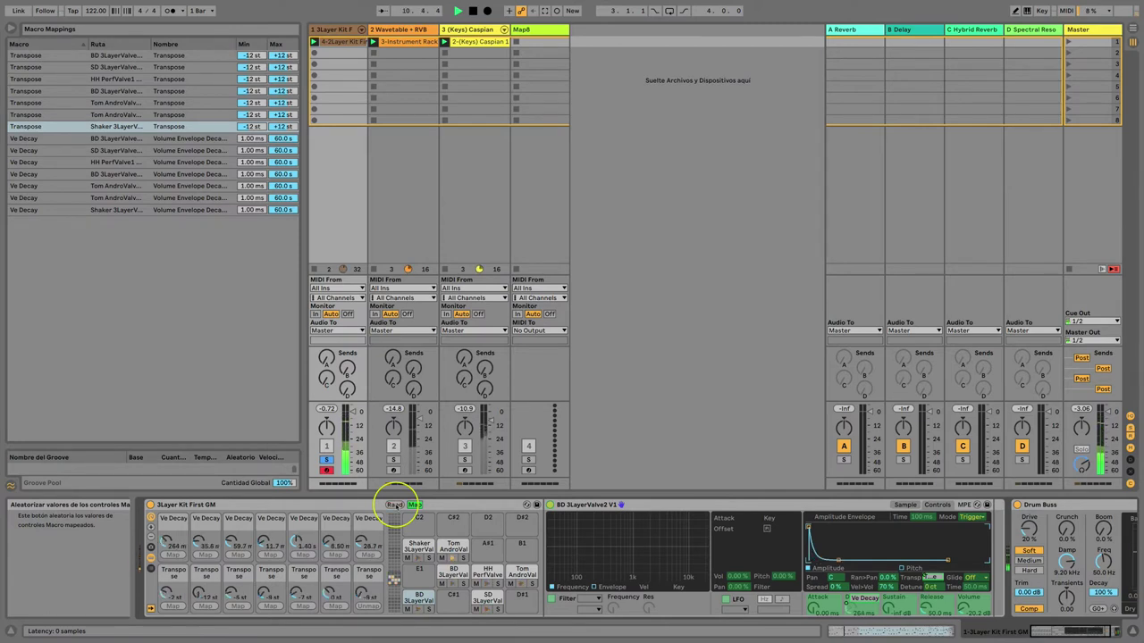
pyautogui.click(394, 506)
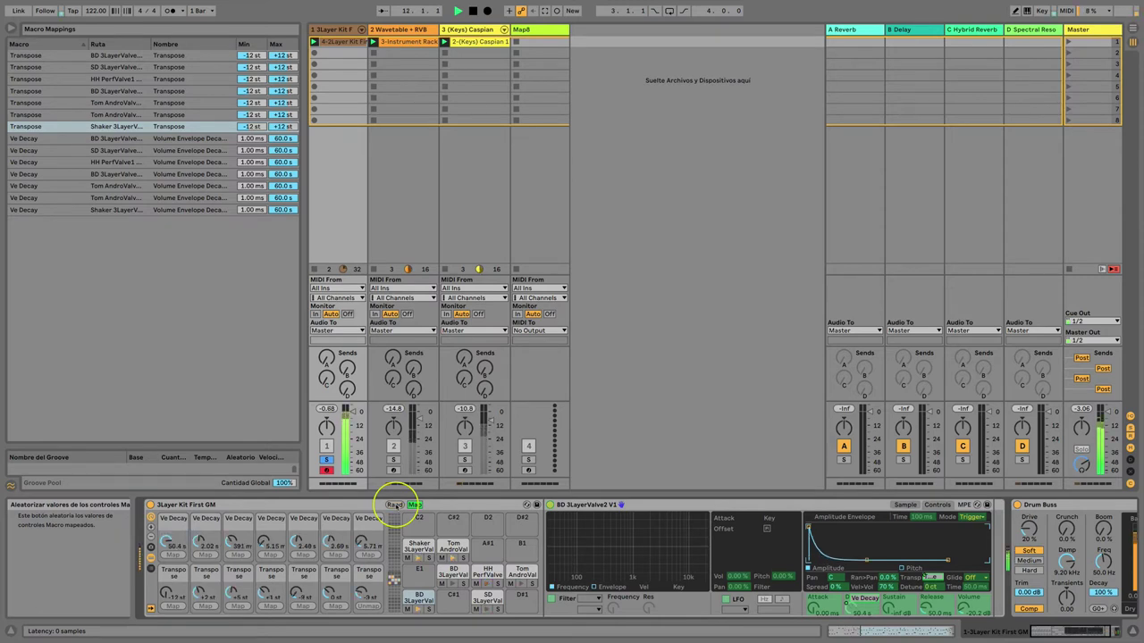
pyautogui.click(394, 506)
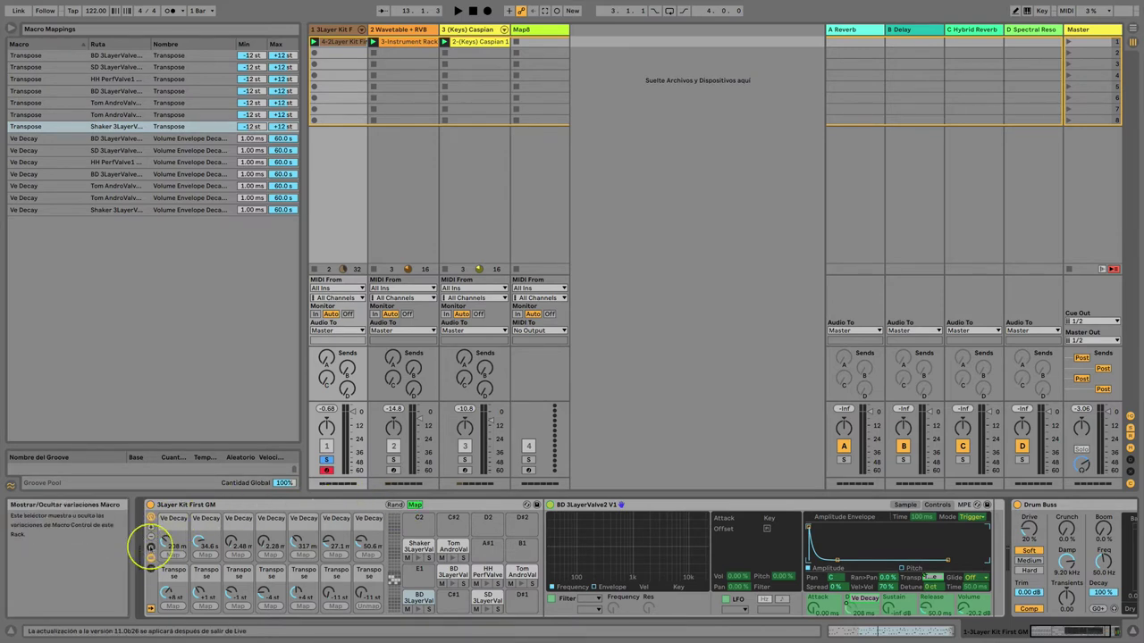
# Step: Show the rack's macro variations and store the current macro values as a variation named Dry during playback
pyautogui.click(150, 547)
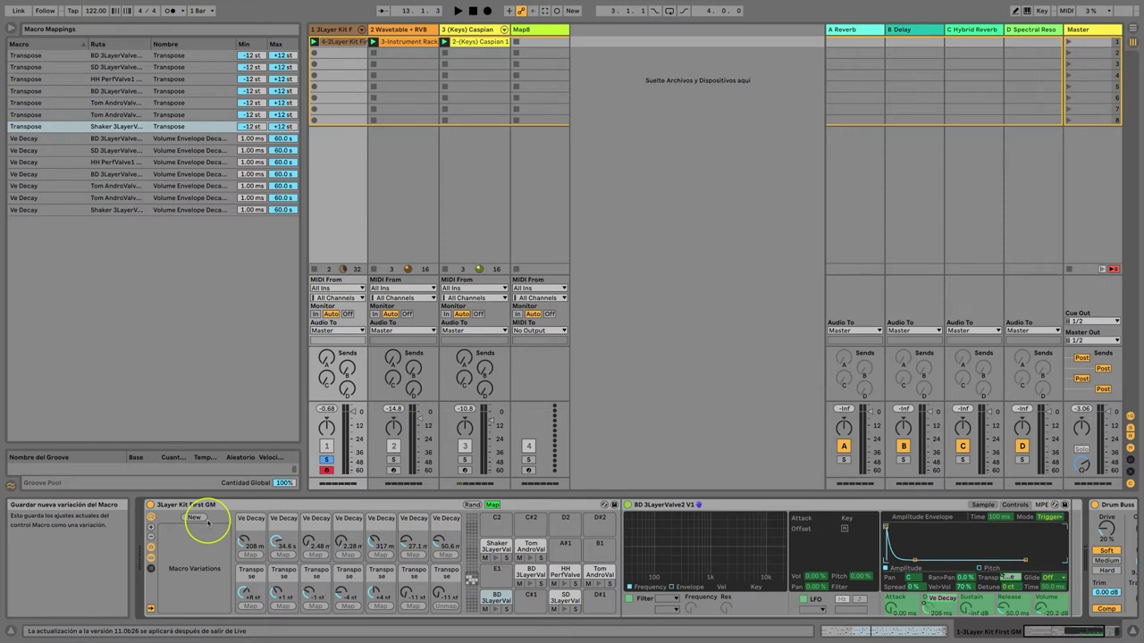
pyautogui.press('space')
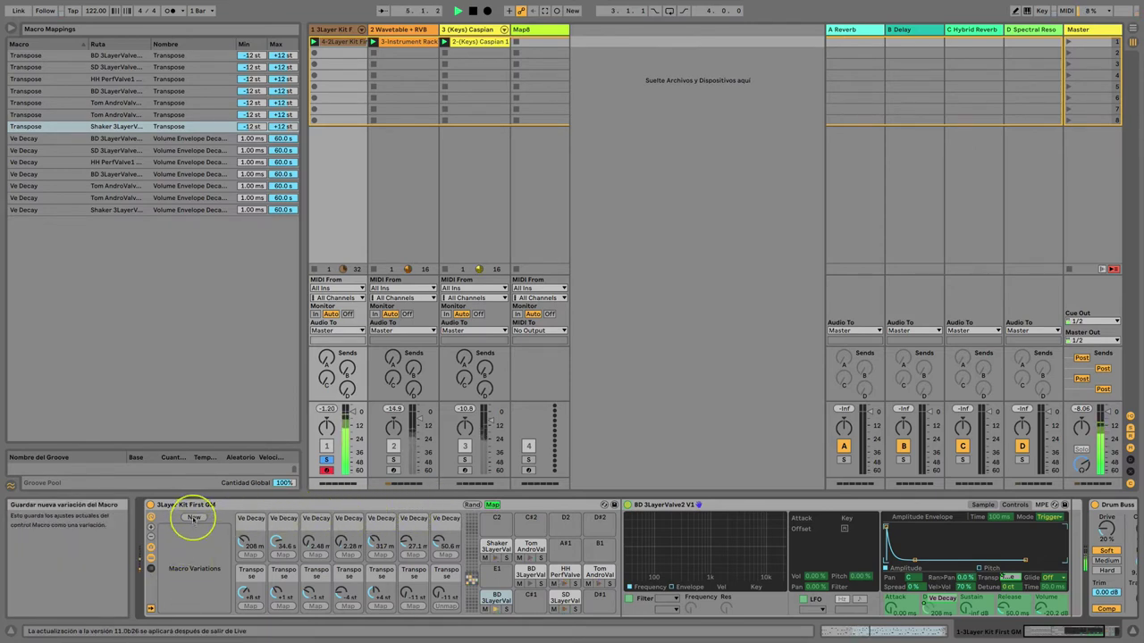
pyautogui.click(194, 518)
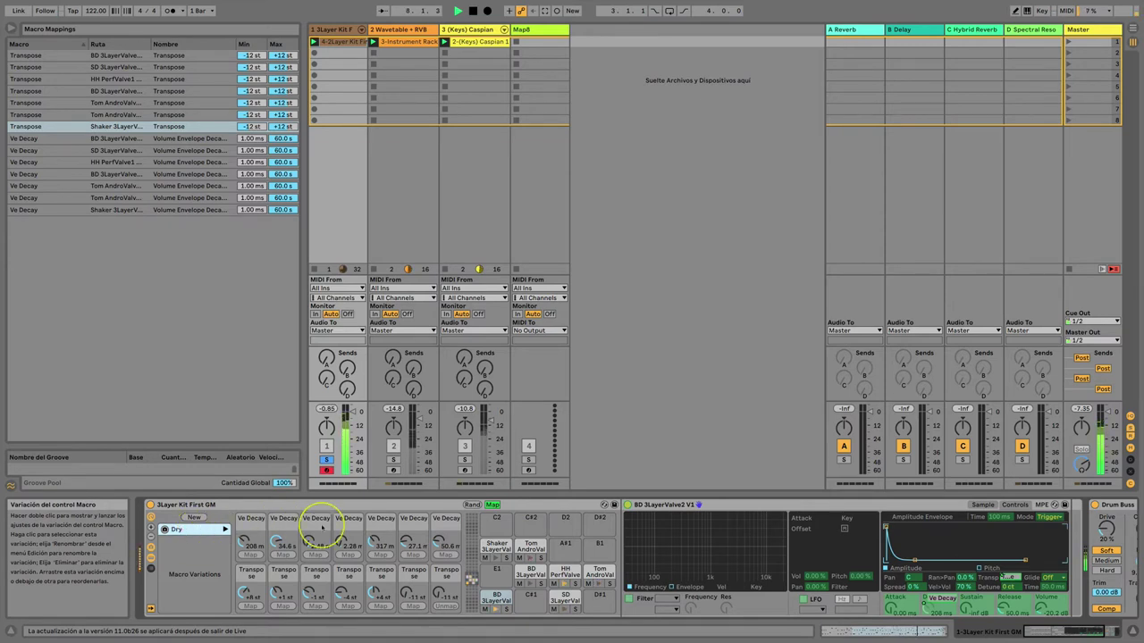
# Step: Randomize the macros to create two more sounds, storing them as variations named Big and Tom tom
pyautogui.click(472, 505)
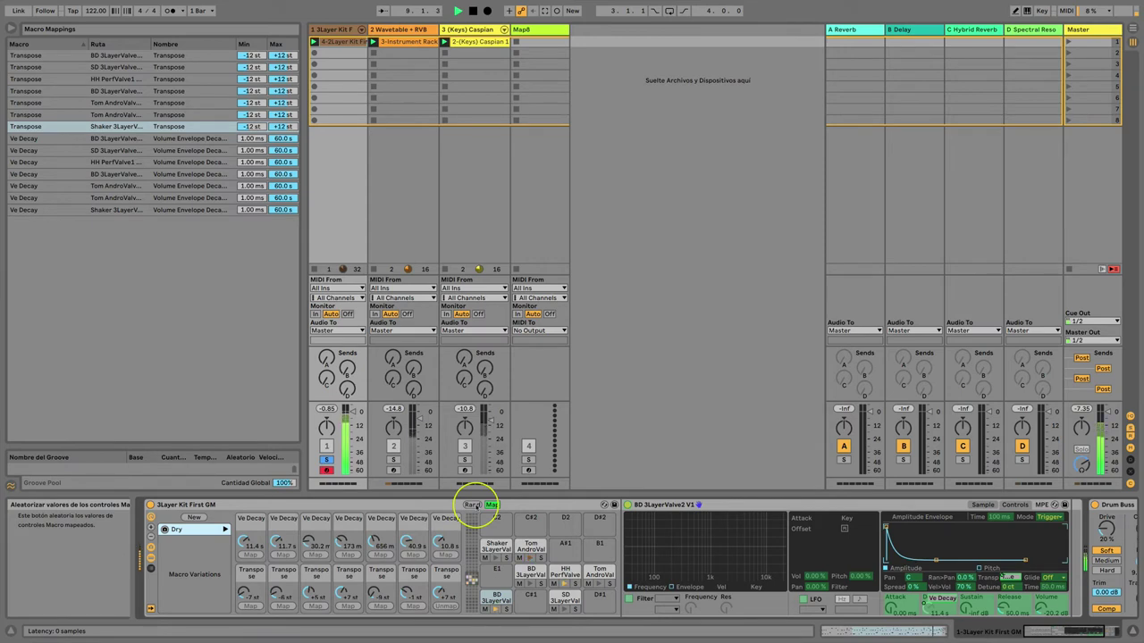
pyautogui.click(195, 518)
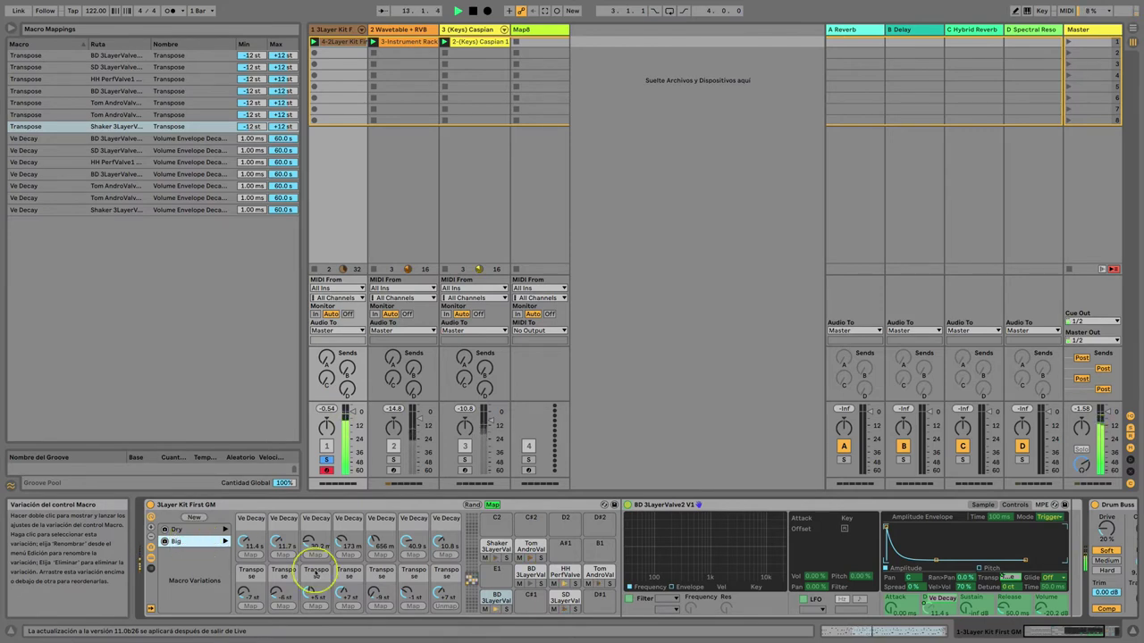
pyautogui.click(472, 505)
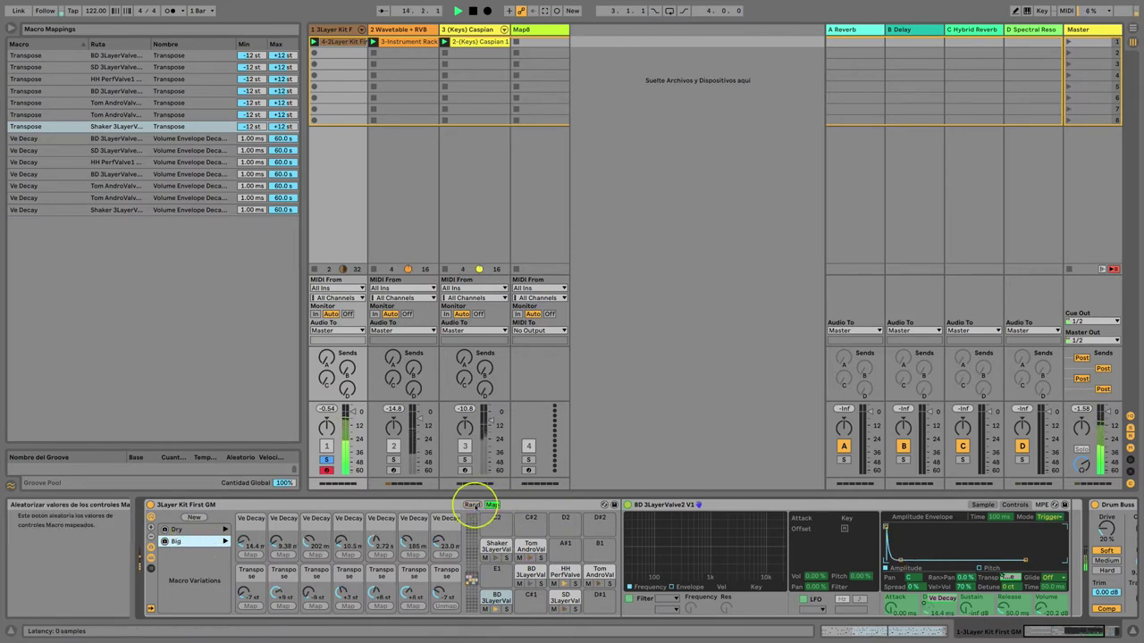
pyautogui.click(472, 505)
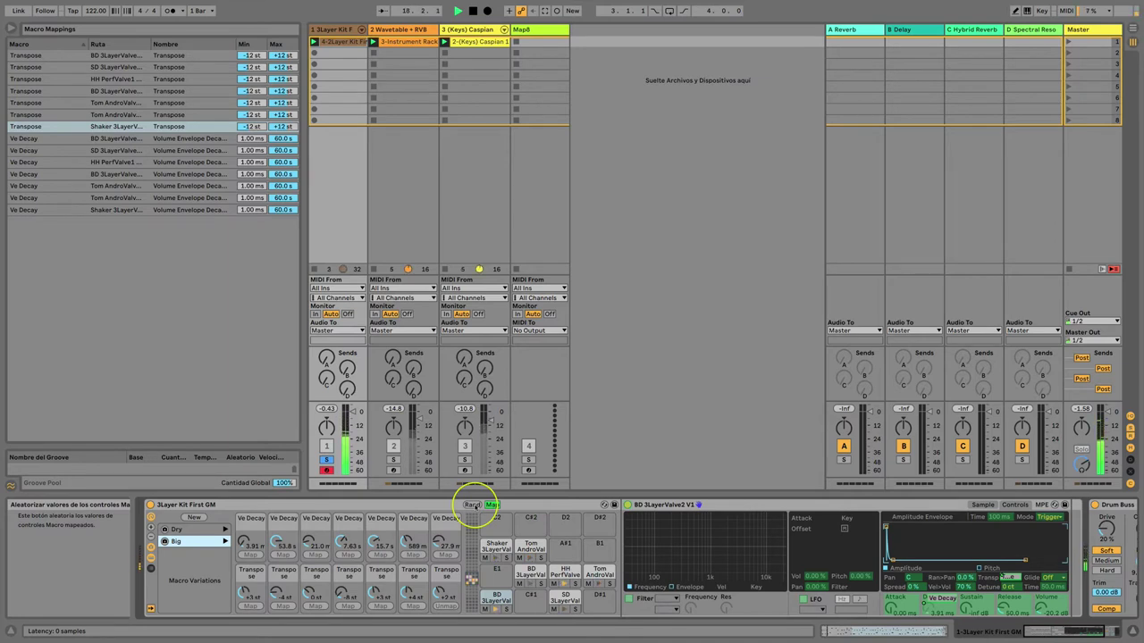
pyautogui.click(194, 517)
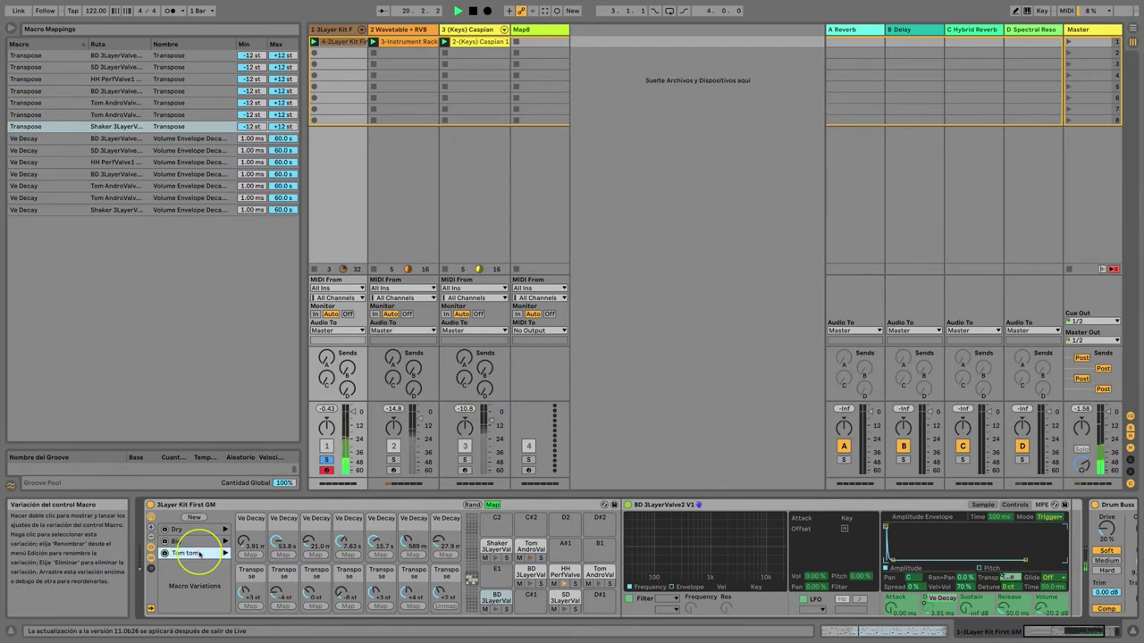
pyautogui.press('Return')
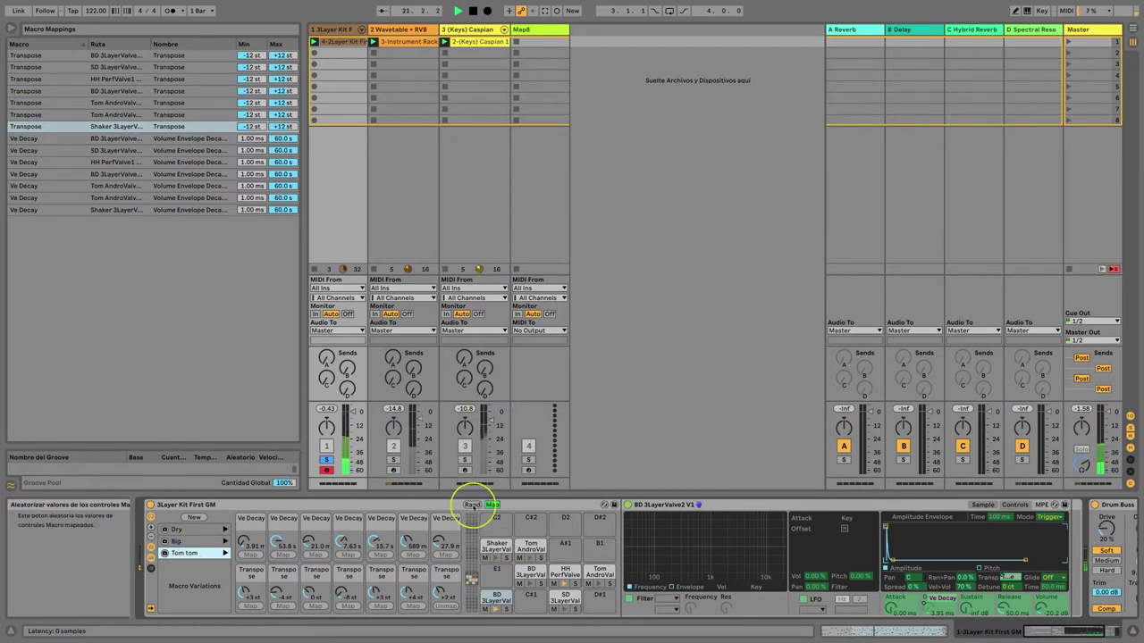
# Step: Randomize the macros twice more and store the result as a fourth macro variation
pyautogui.click(472, 504)
pyautogui.click(471, 504)
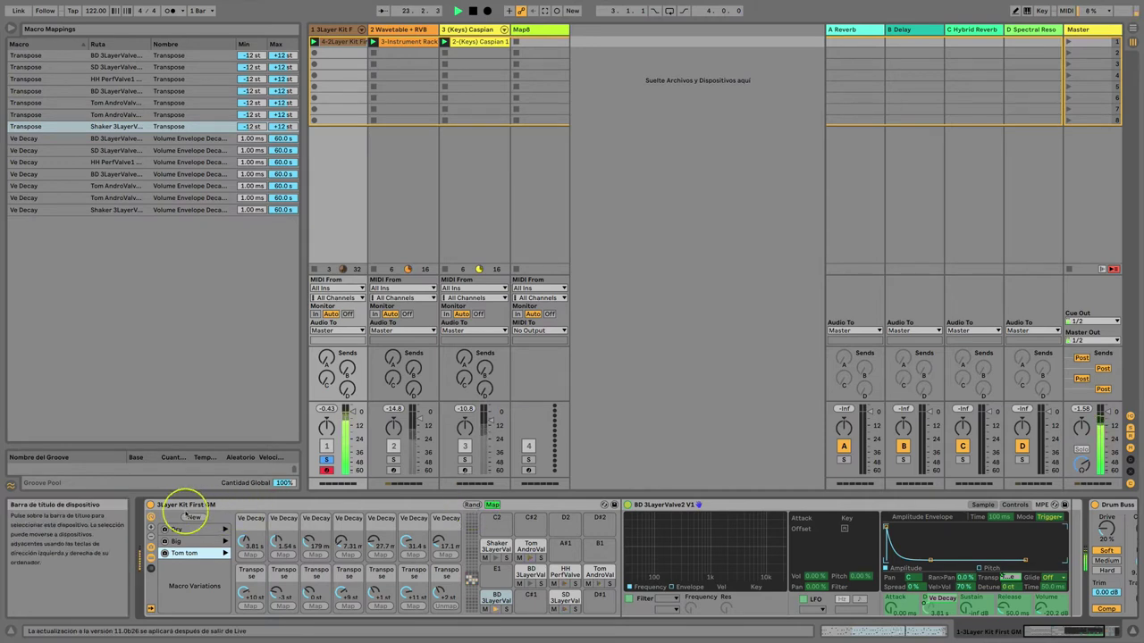
pyautogui.click(193, 517)
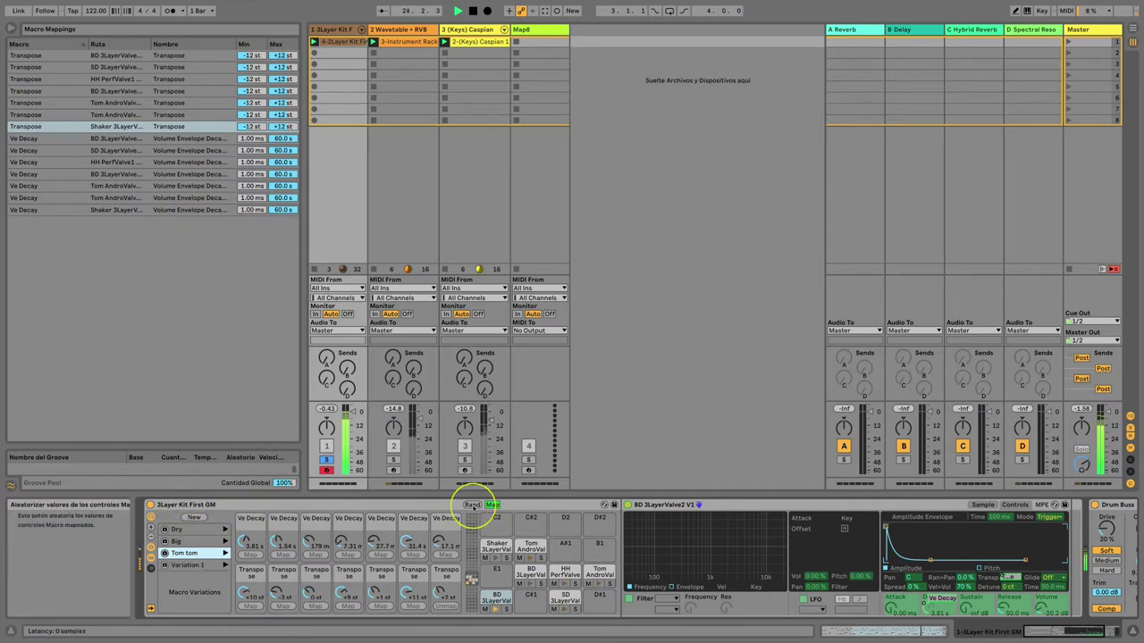
# Step: Randomize the drum rack's macros several more times during playback and store the result as a fifth macro variation
pyautogui.click(472, 505)
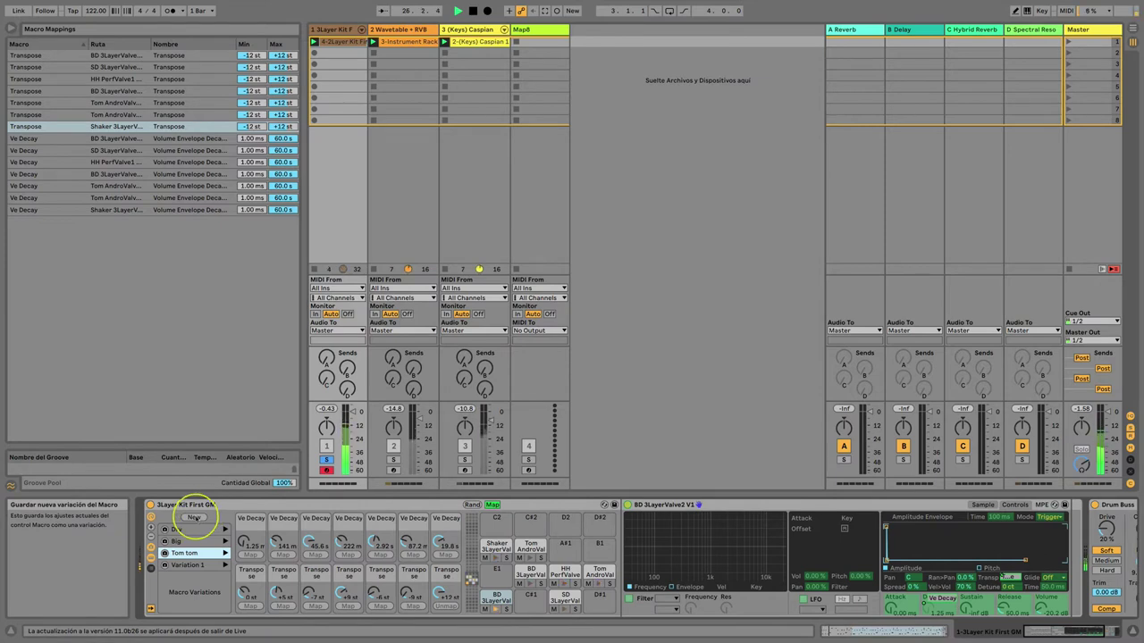
pyautogui.click(471, 506)
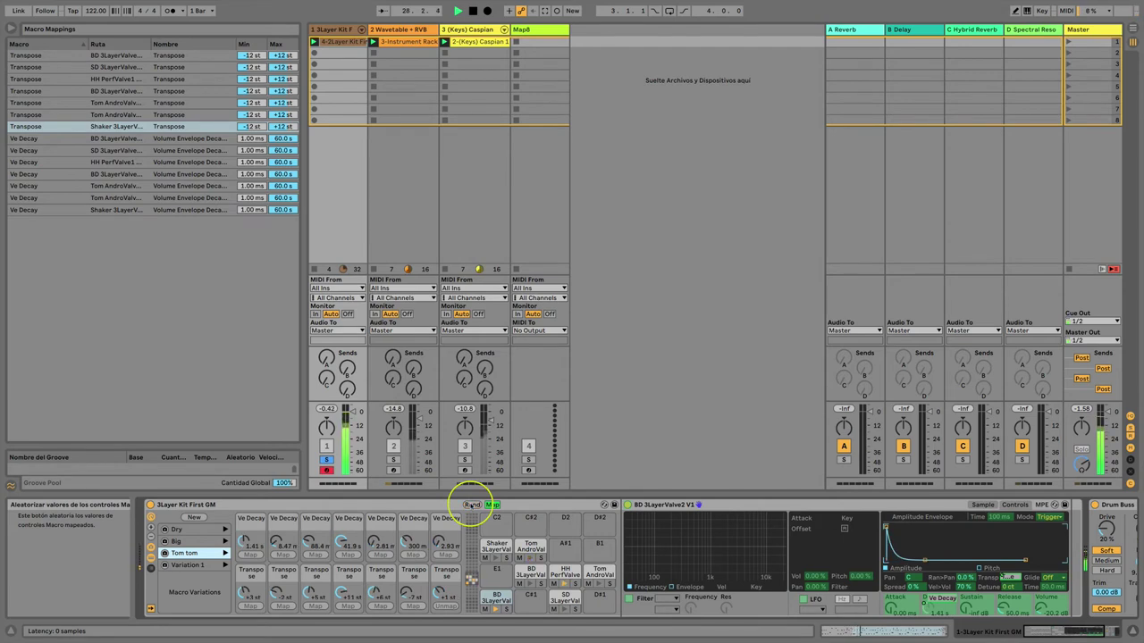
pyautogui.click(471, 505)
pyautogui.click(471, 504)
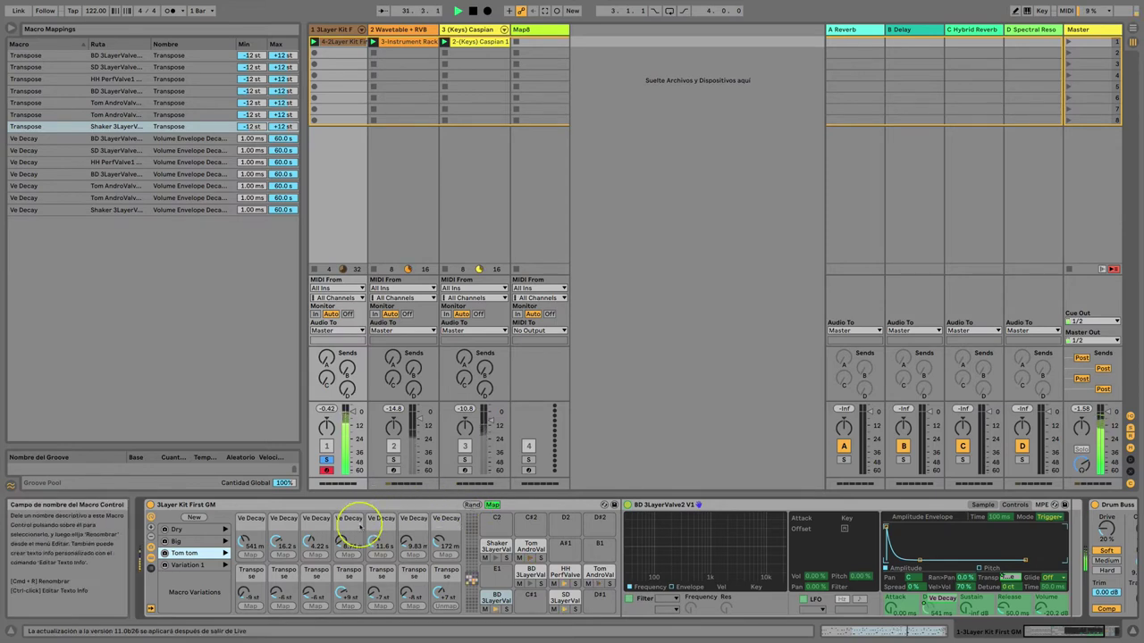
pyautogui.click(194, 517)
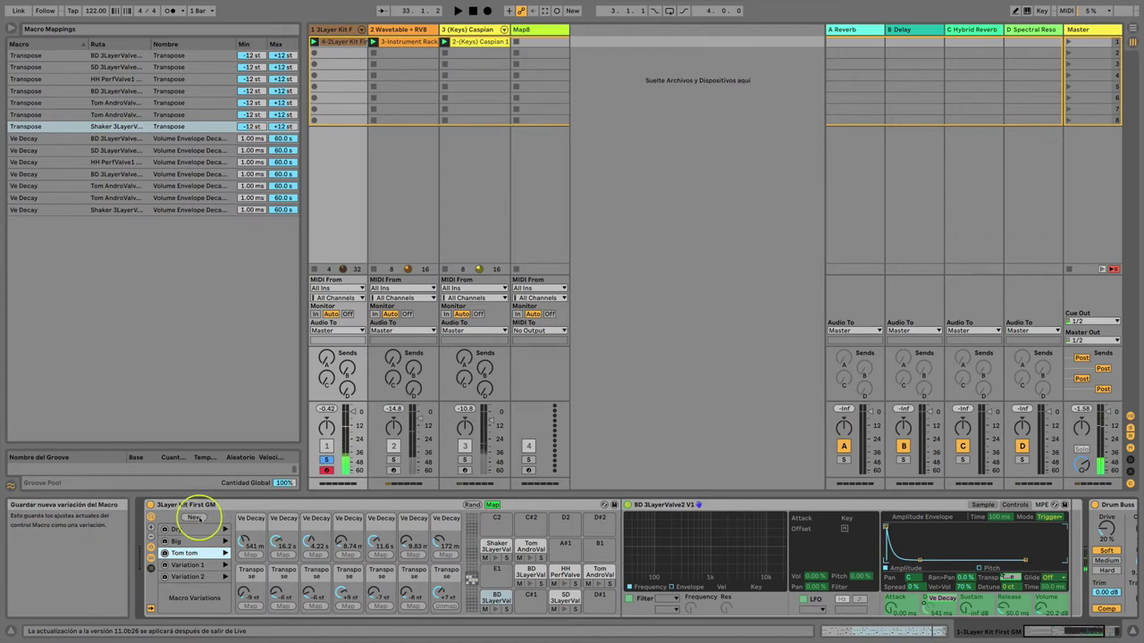
# Step: Unsolo the drum track and audition the stored macro variations against the full set during playback
pyautogui.click(327, 460)
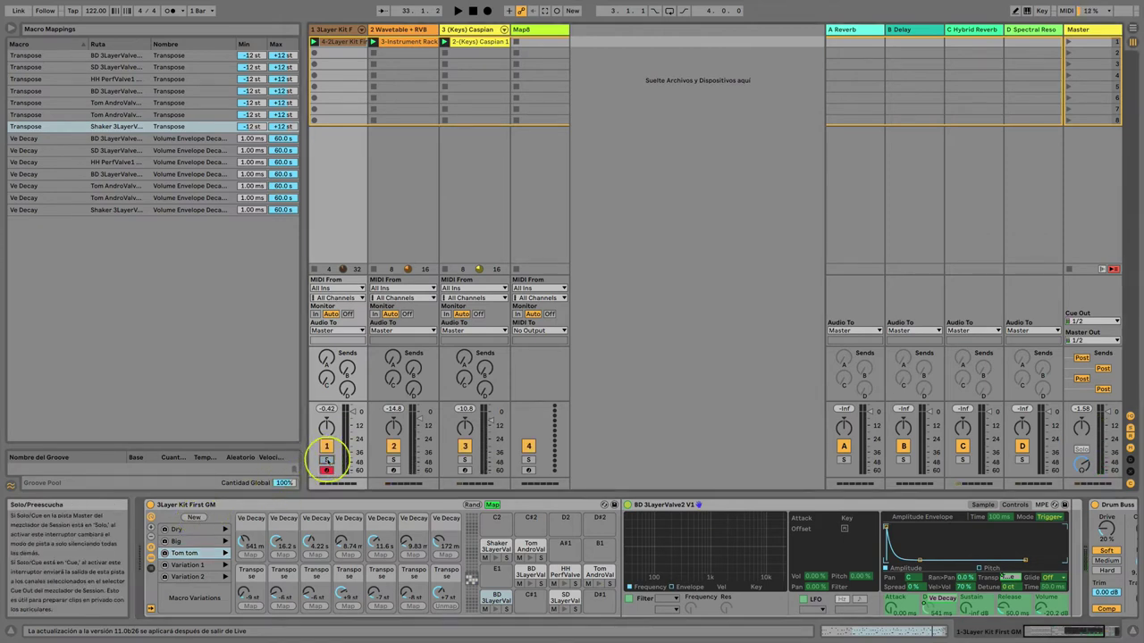
pyautogui.press('space')
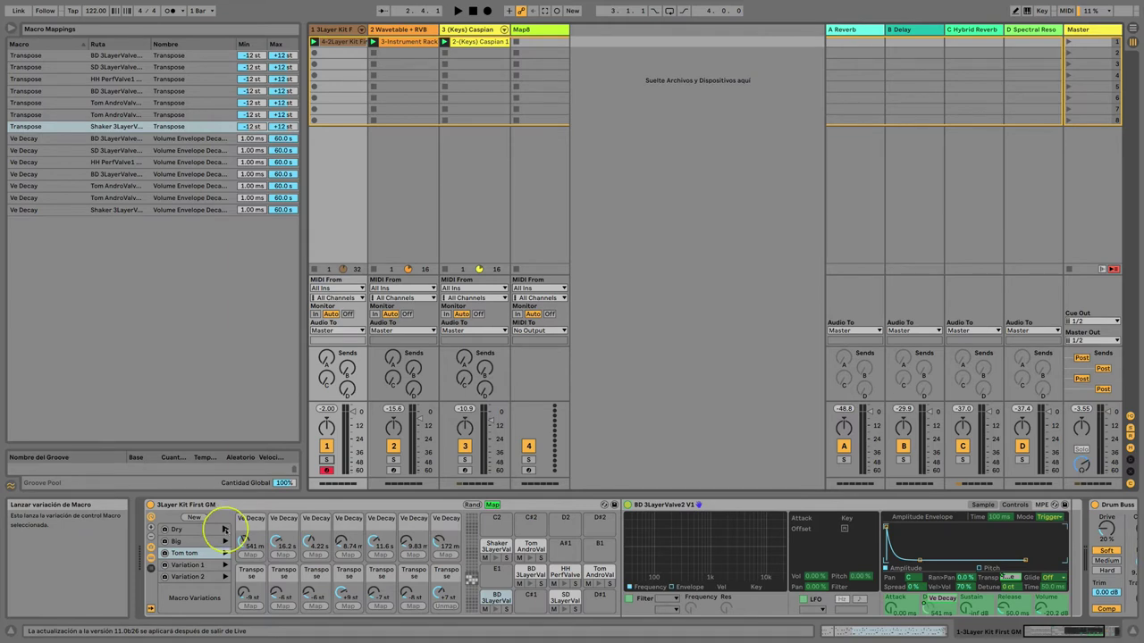
pyautogui.press('space')
pyautogui.click(224, 542)
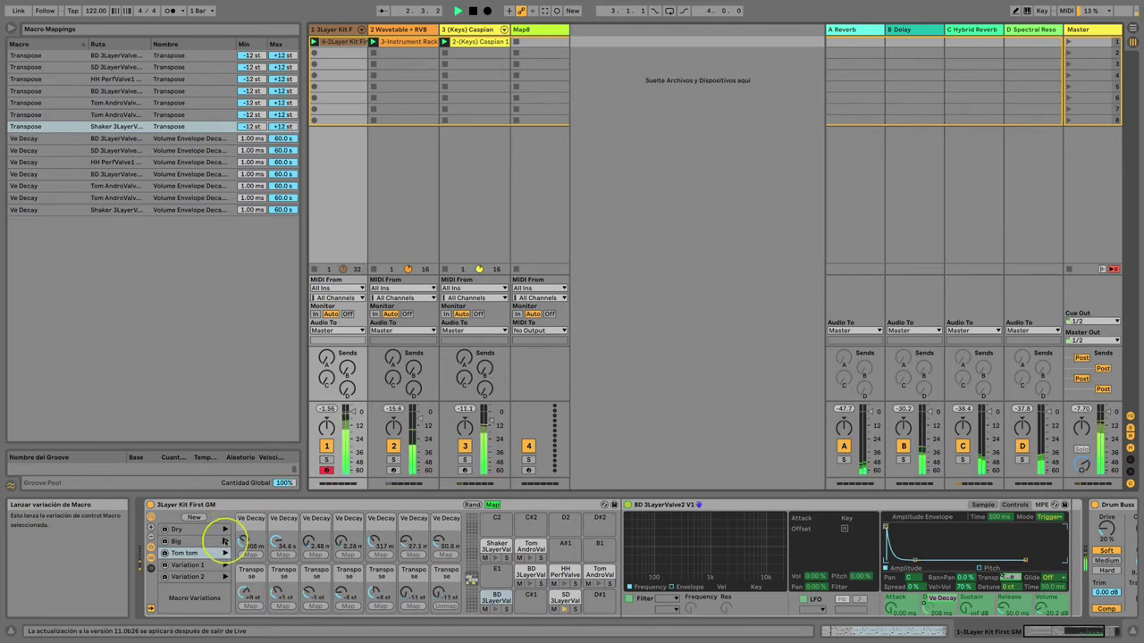
pyautogui.click(224, 553)
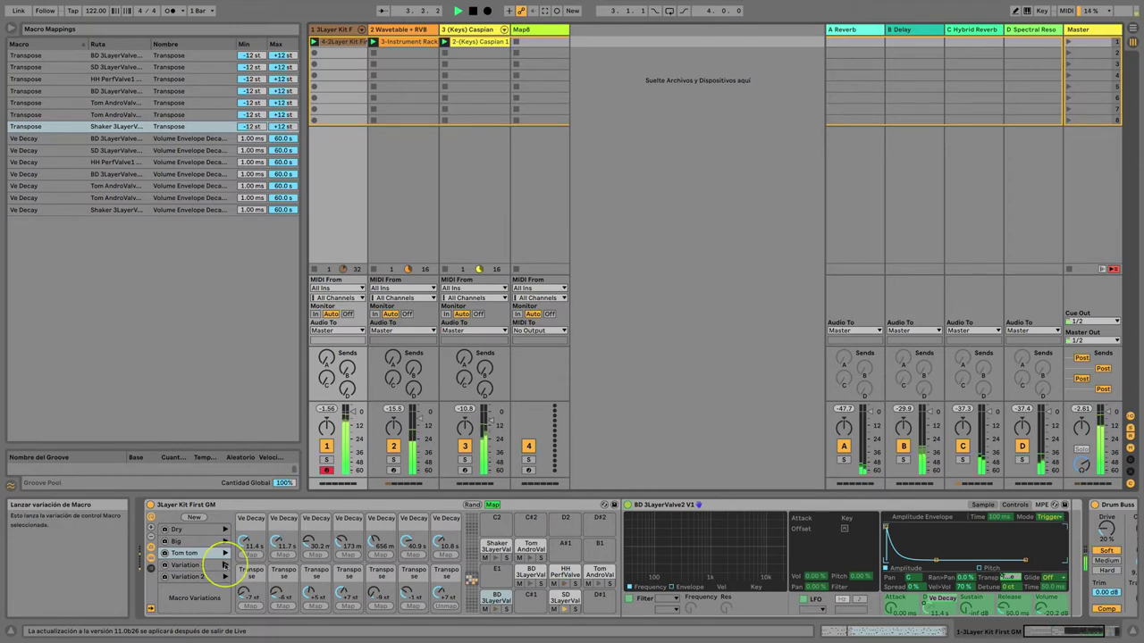
pyautogui.click(225, 576)
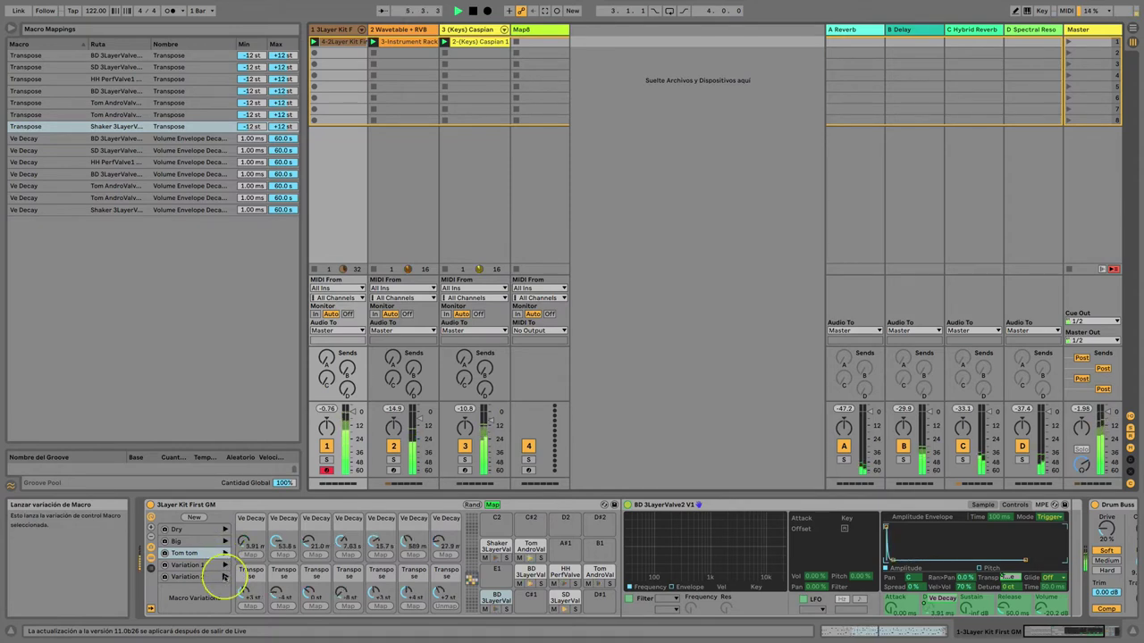
pyautogui.click(224, 553)
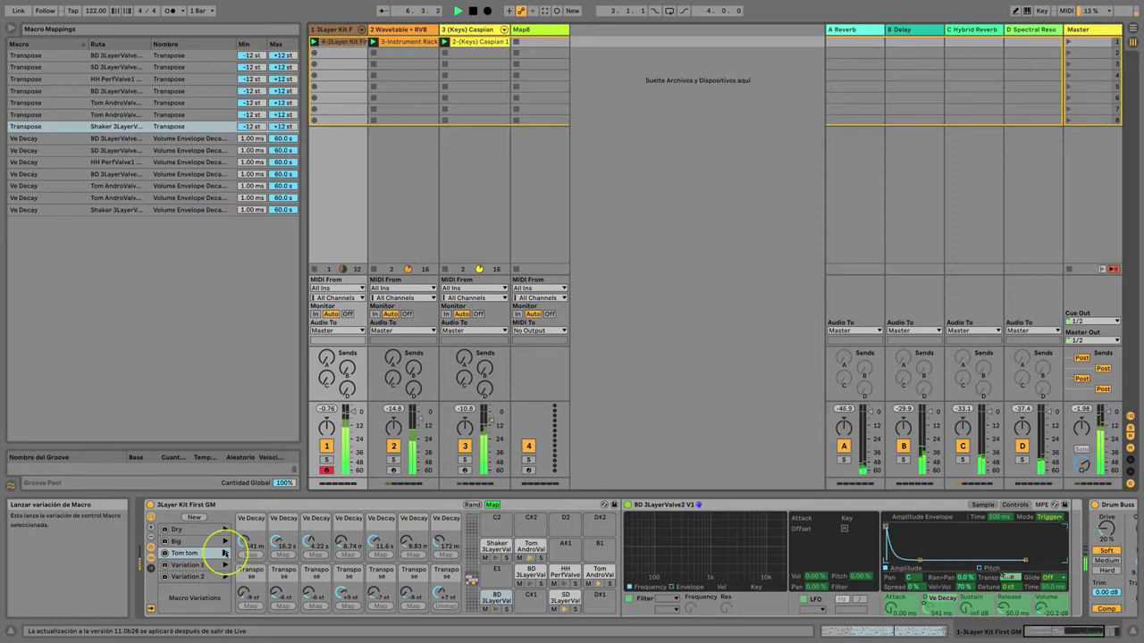
pyautogui.press('space')
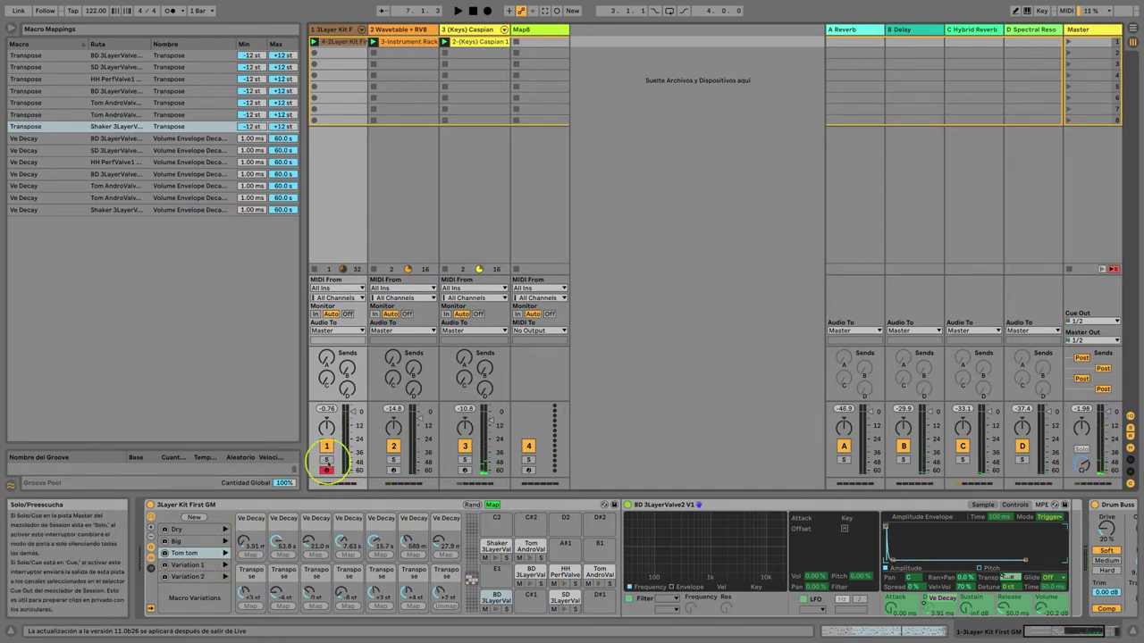
pyautogui.click(409, 30)
pyautogui.press('super+Left')
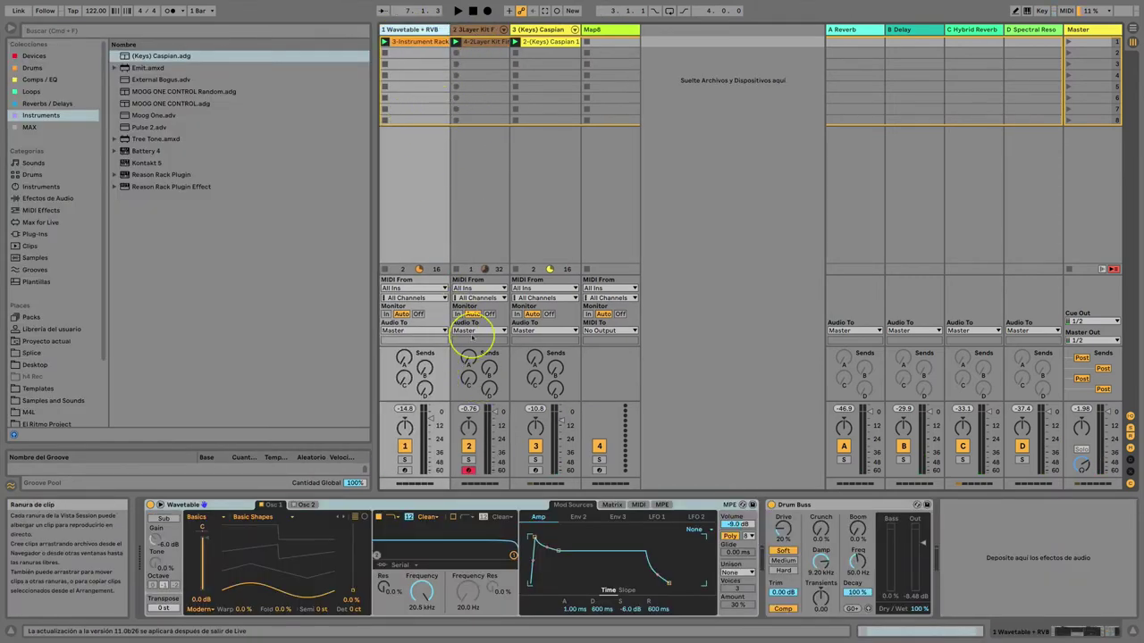
pyautogui.click(468, 459)
pyautogui.press('space')
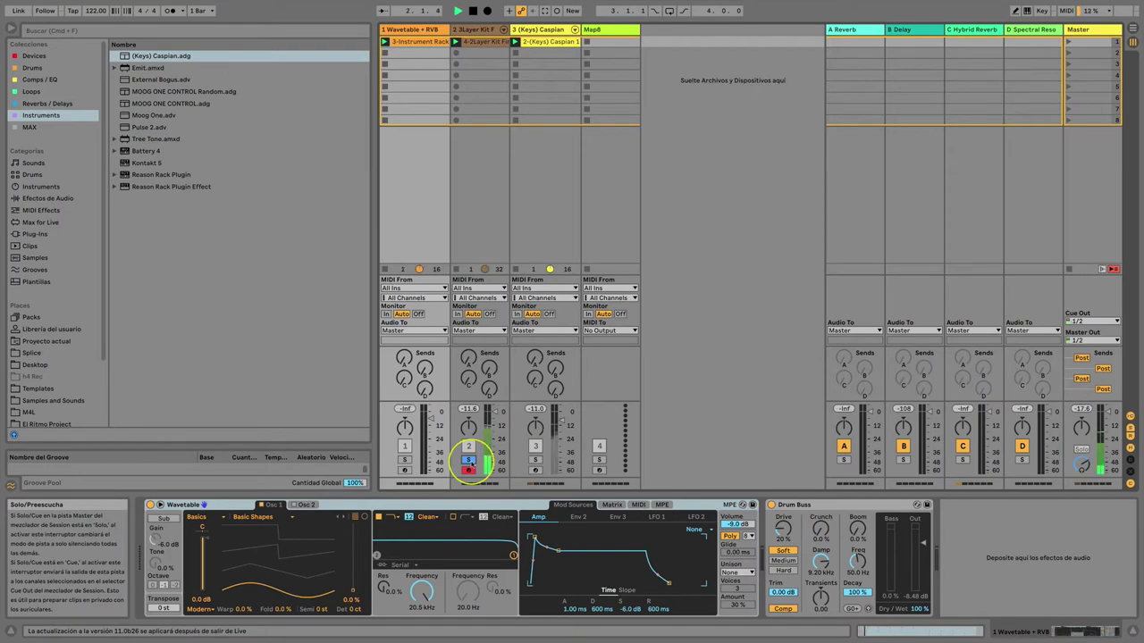
pyautogui.click(482, 30)
pyautogui.press('space')
pyautogui.moveTo(412, 29); pyautogui.dragTo(494, 94)
# Step: Solo the Wavetable + RVB track, play and inspect its clip, and return to the track's devices
pyautogui.click(465, 460)
pyautogui.press('space')
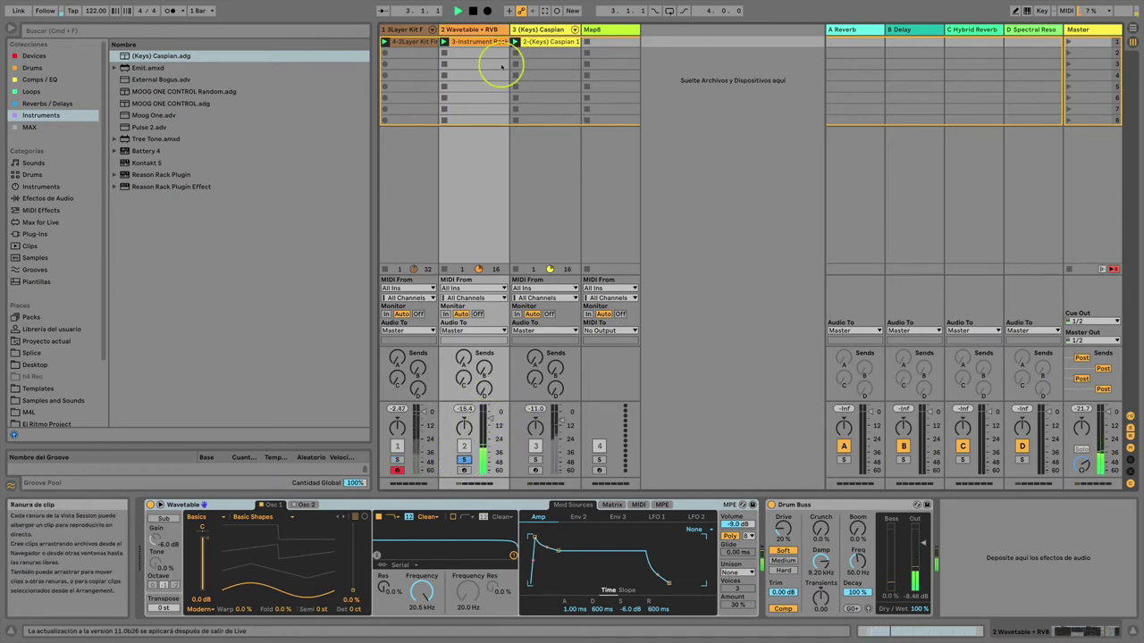
pyautogui.doubleClick(474, 45)
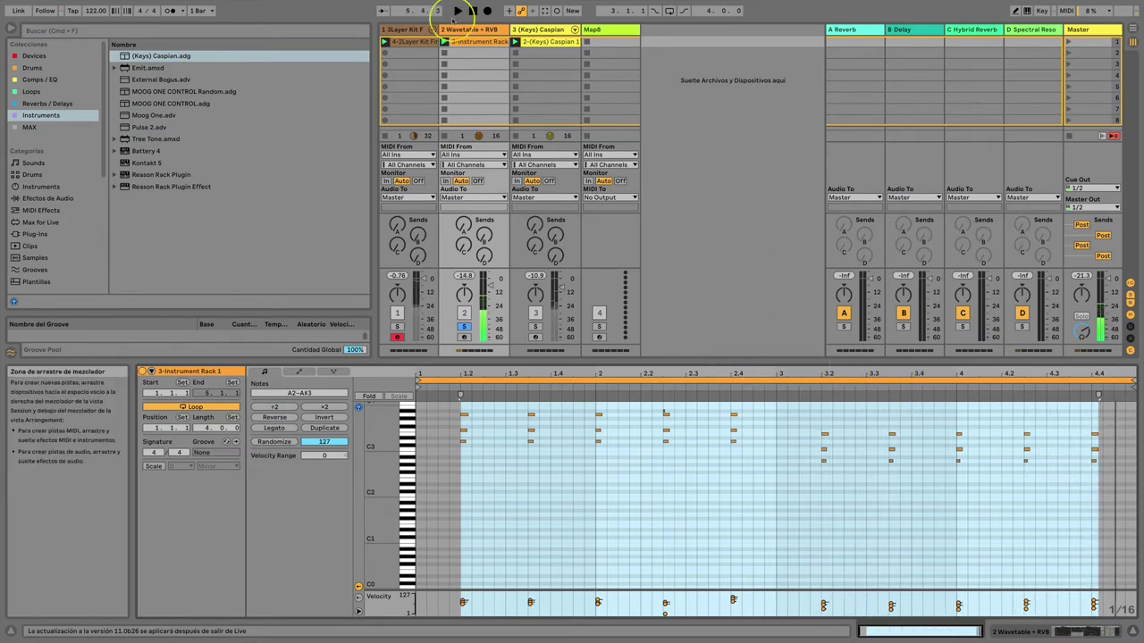
pyautogui.click(474, 30)
pyautogui.click(475, 29)
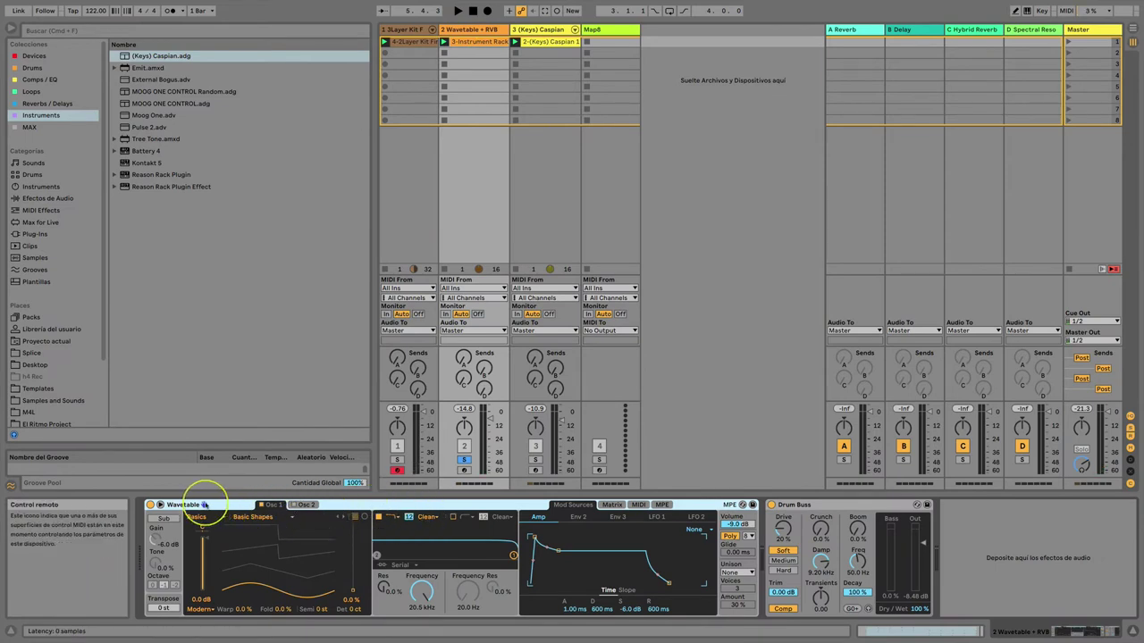
# Step: Add a Hybrid Reverb from the Reverbs / Delays collection between Wavetable and Drum Buss
pyautogui.click(38, 104)
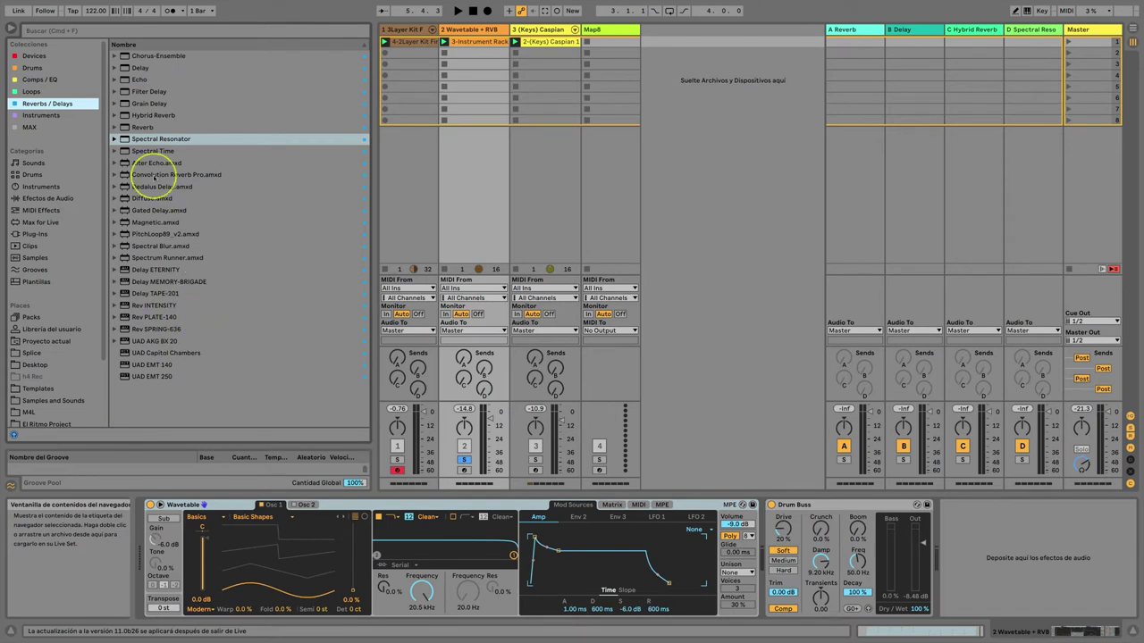
pyautogui.moveTo(147, 116)
pyautogui.mouseDown()
pyautogui.moveTo(708, 380)
pyautogui.moveTo(775, 597)
pyautogui.moveTo(765, 570)
pyautogui.mouseUp()
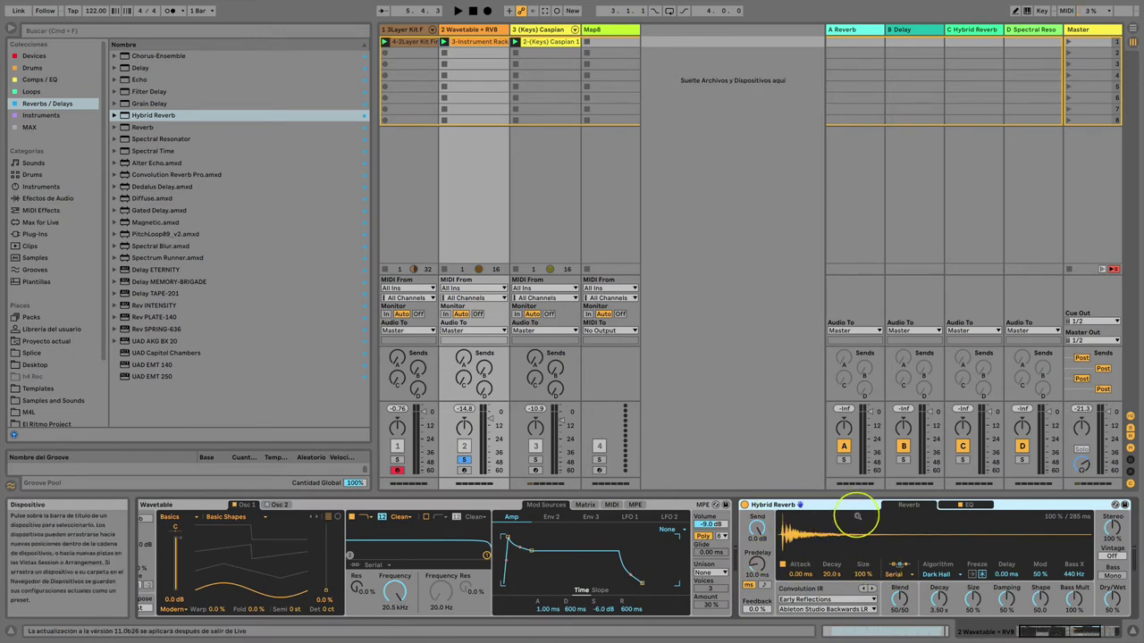
pyautogui.click(895, 574)
pyautogui.click(896, 577)
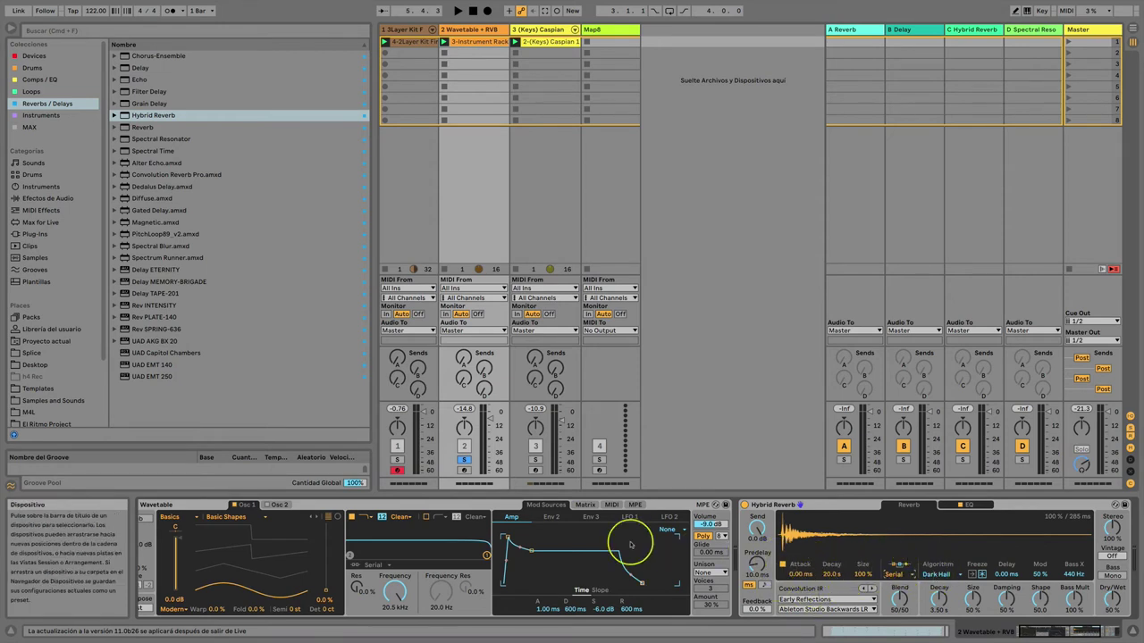
pyautogui.hscroll(-1, 487, 540)
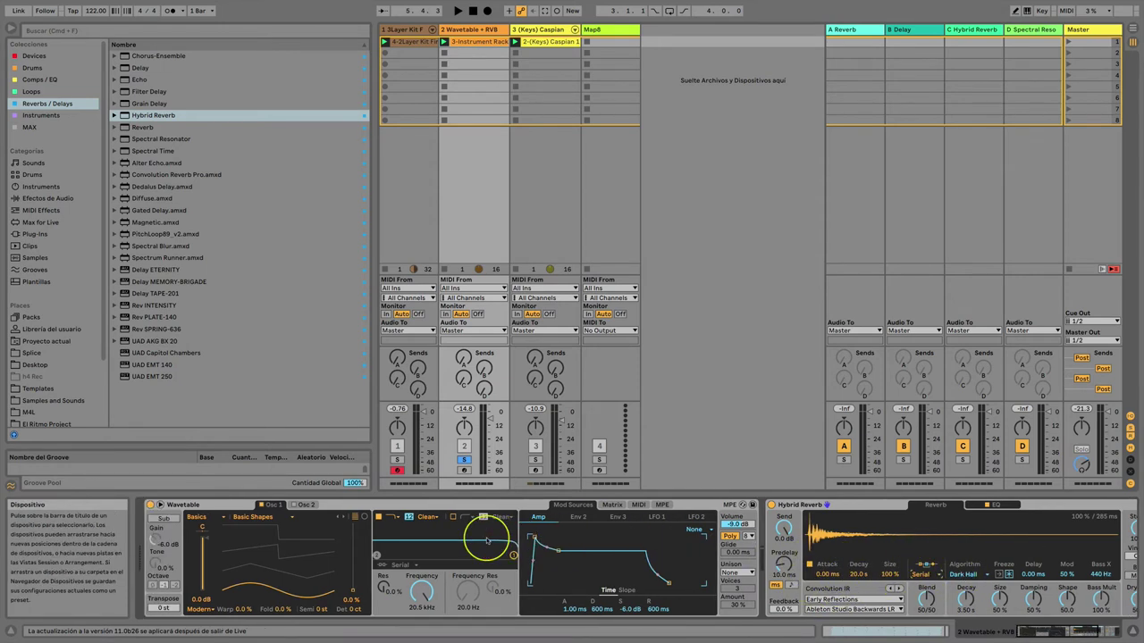
# Step: Group Wavetable and Hybrid Reverb into an Instrument Rack and unfold its devices with the macro controls hidden
pyautogui.click(355, 506)
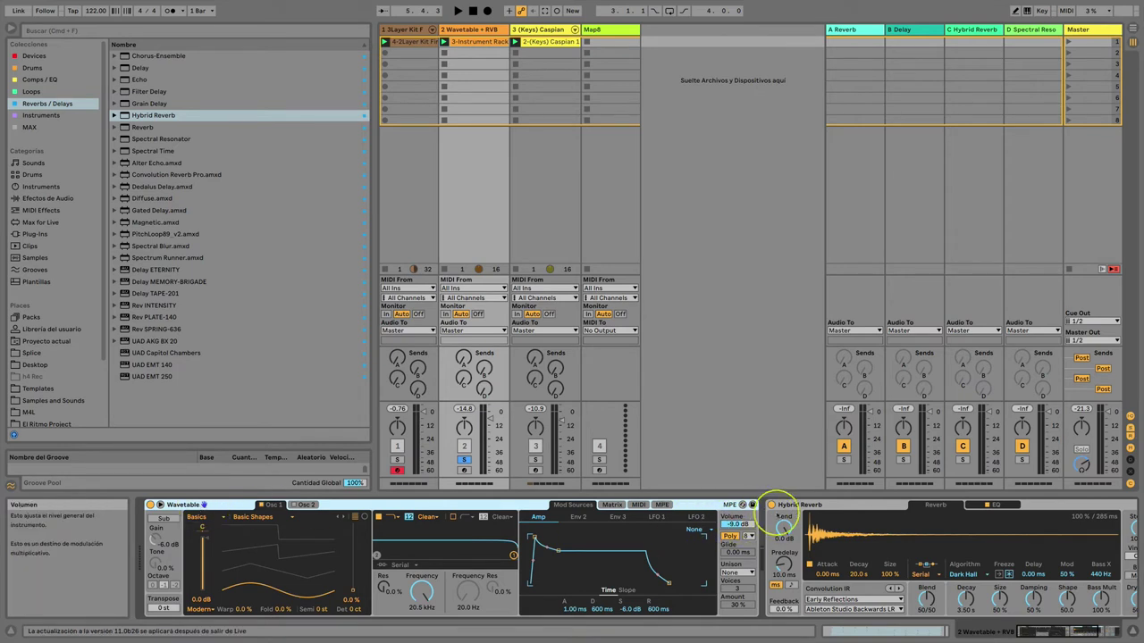
pyautogui.click(807, 506)
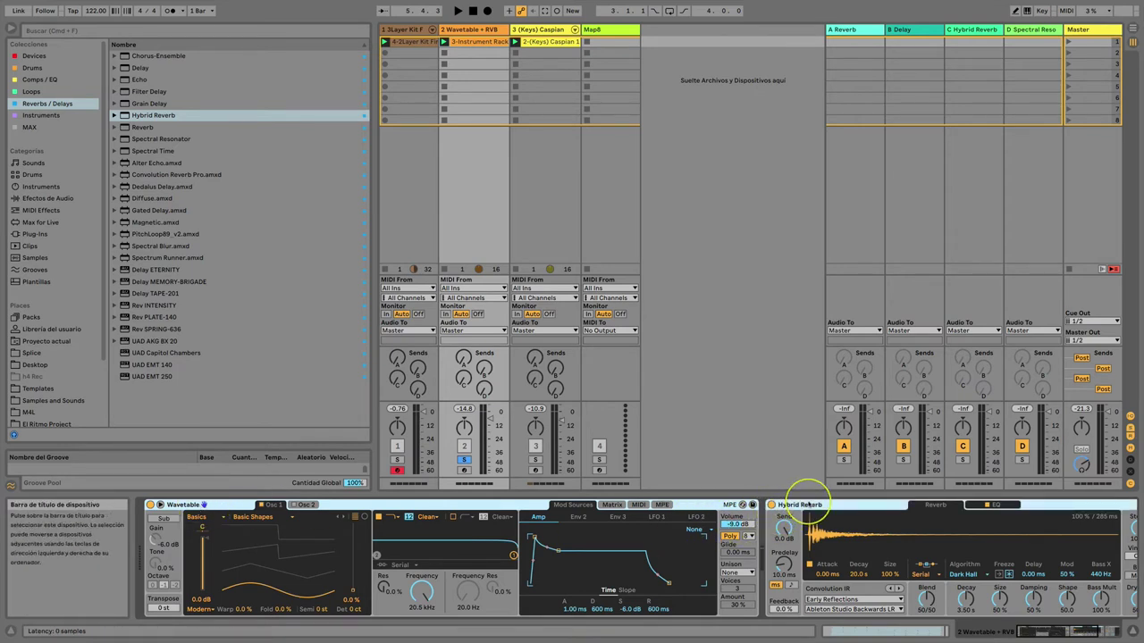
pyautogui.press('super+g')
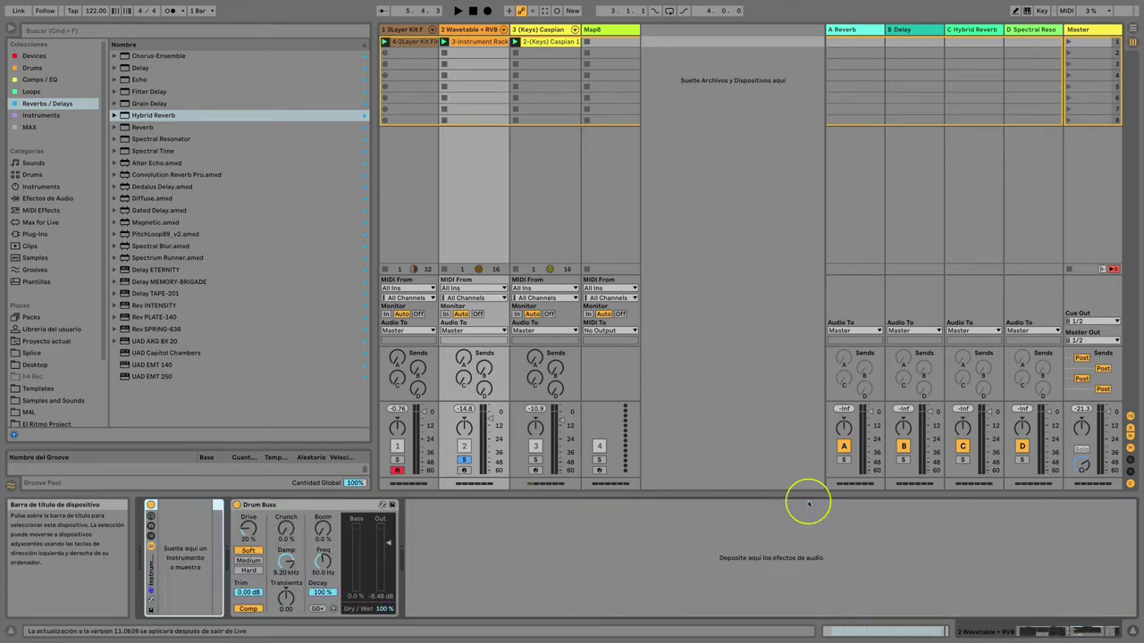
pyautogui.click(176, 505)
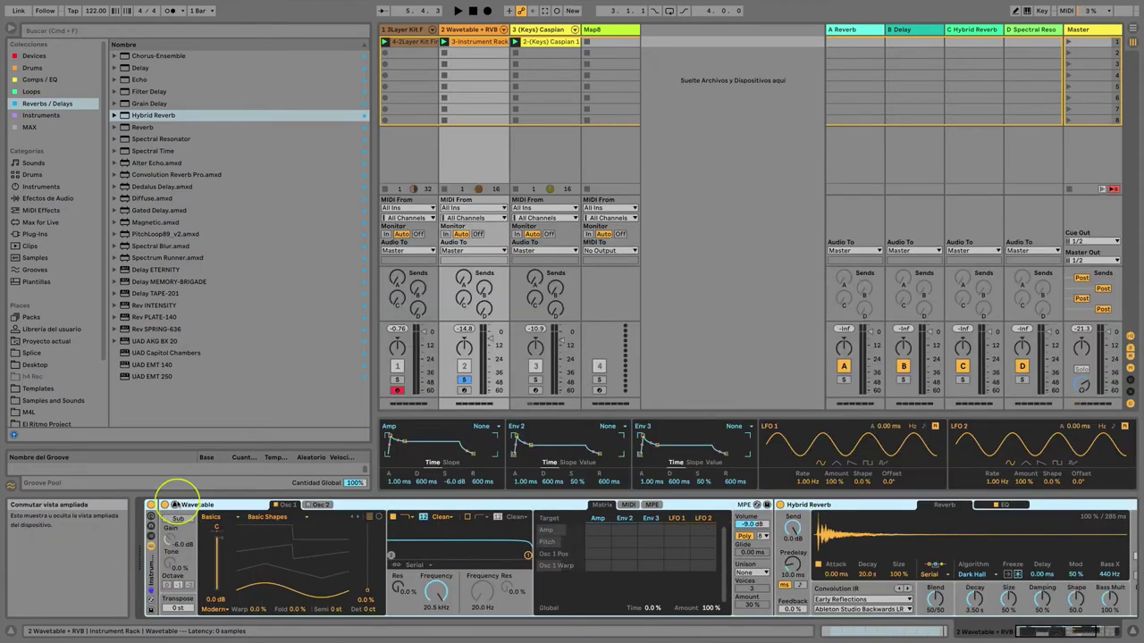
pyautogui.click(174, 504)
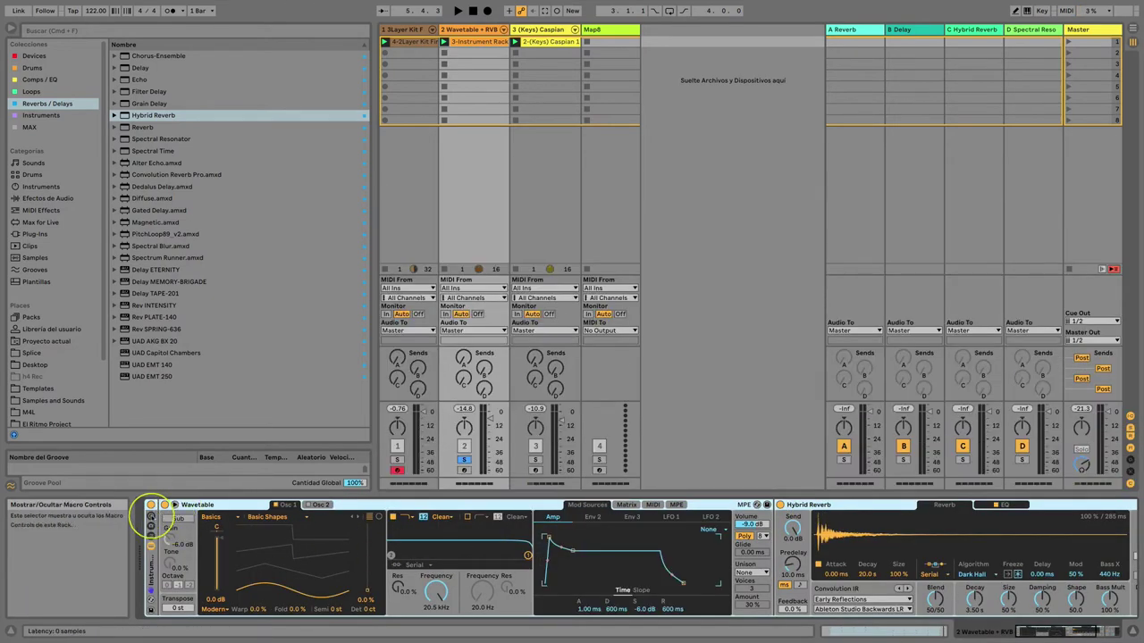
pyautogui.click(151, 516)
pyautogui.click(151, 516)
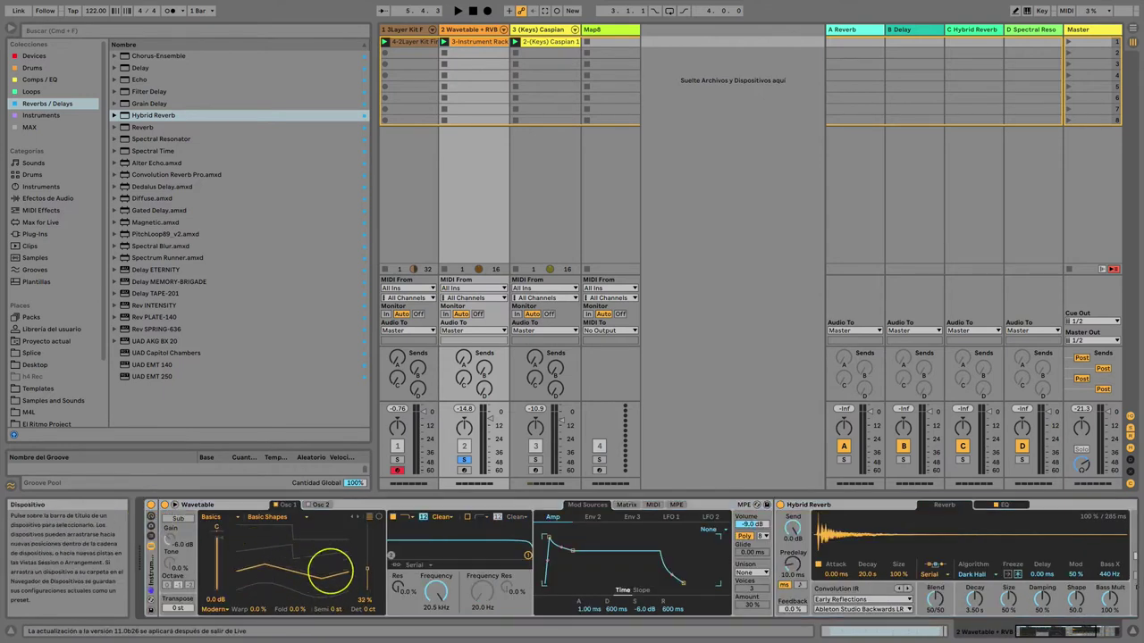
# Step: Set Wavetable's oscillator 1 wave position to 55% while auditioning, and map it to Macro 1 of the rack
pyautogui.moveTo(366, 585); pyautogui.dragTo(356, 575)
pyautogui.press('space')
pyautogui.press('space')
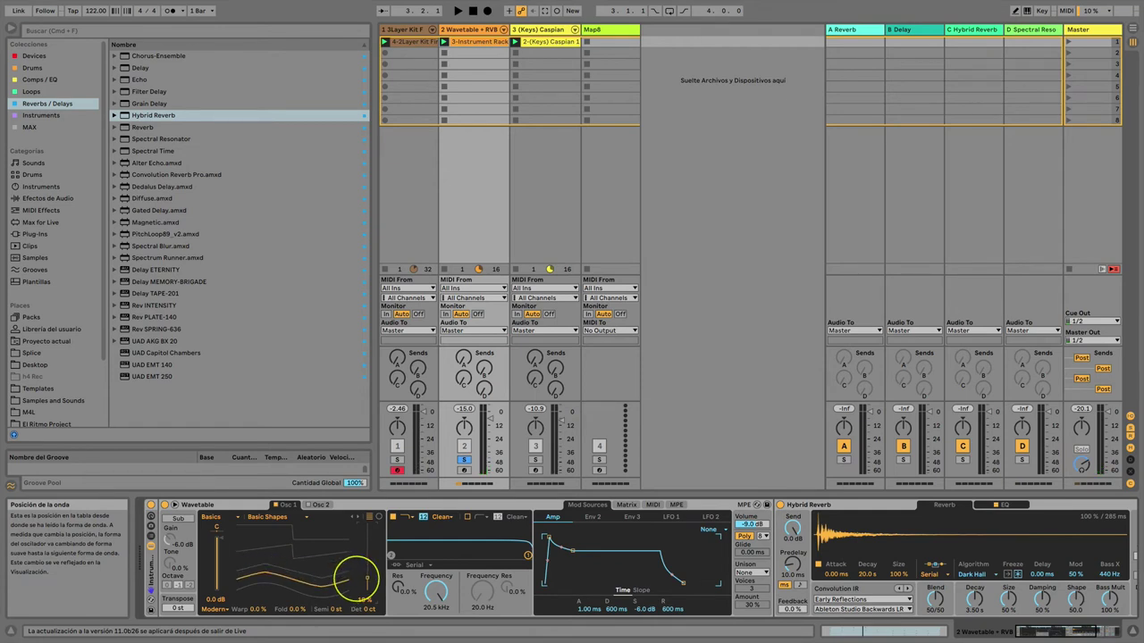
pyautogui.press('space')
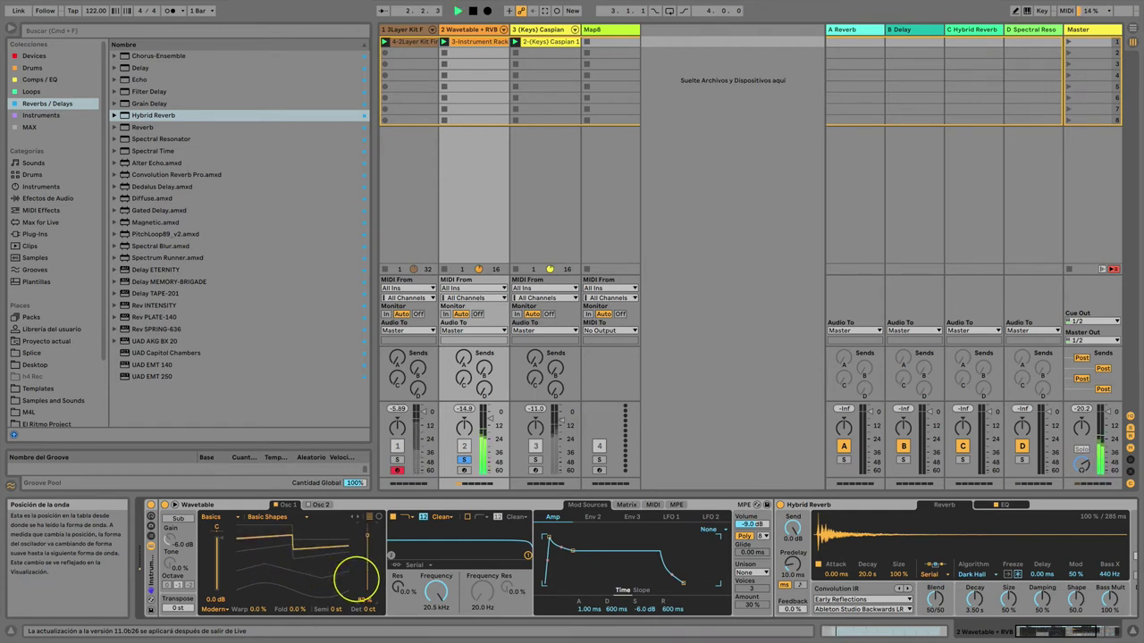
pyautogui.moveTo(357, 579); pyautogui.dragTo(357, 565)
pyautogui.press('space')
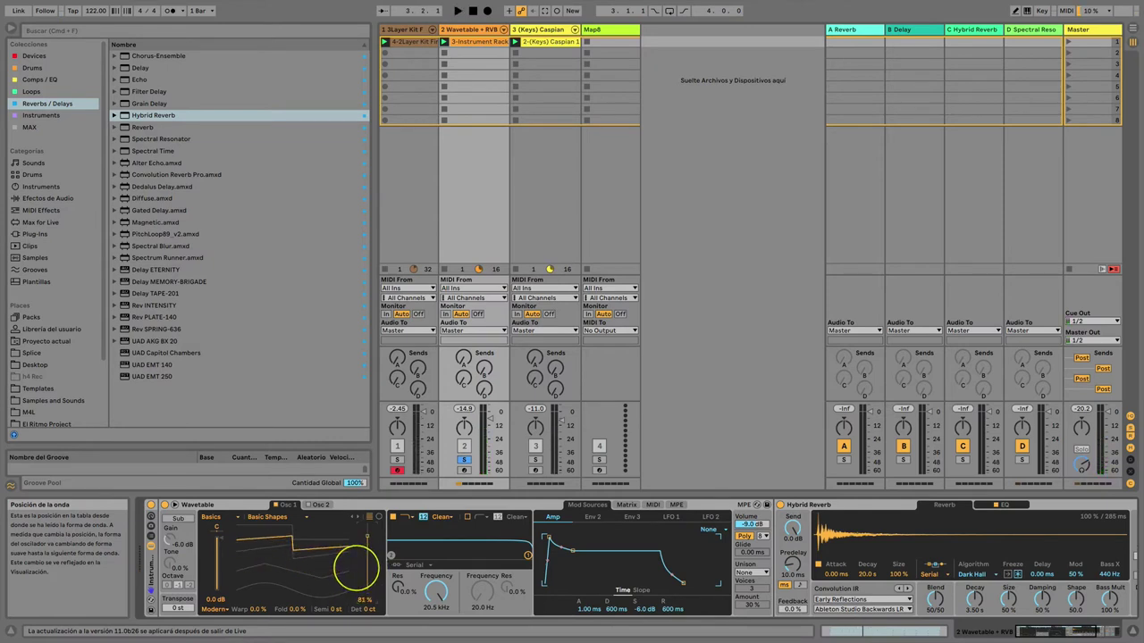
pyautogui.press('space')
pyautogui.moveTo(357, 568); pyautogui.dragTo(357, 565)
pyautogui.press('space')
pyautogui.rightClick(351, 557)
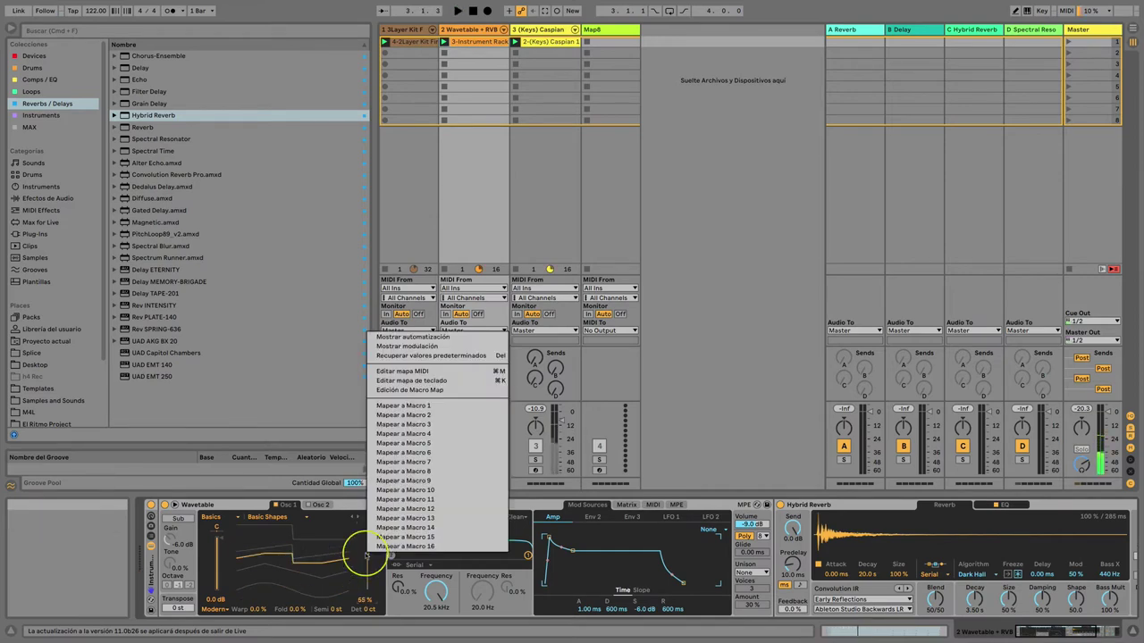
pyautogui.click(402, 406)
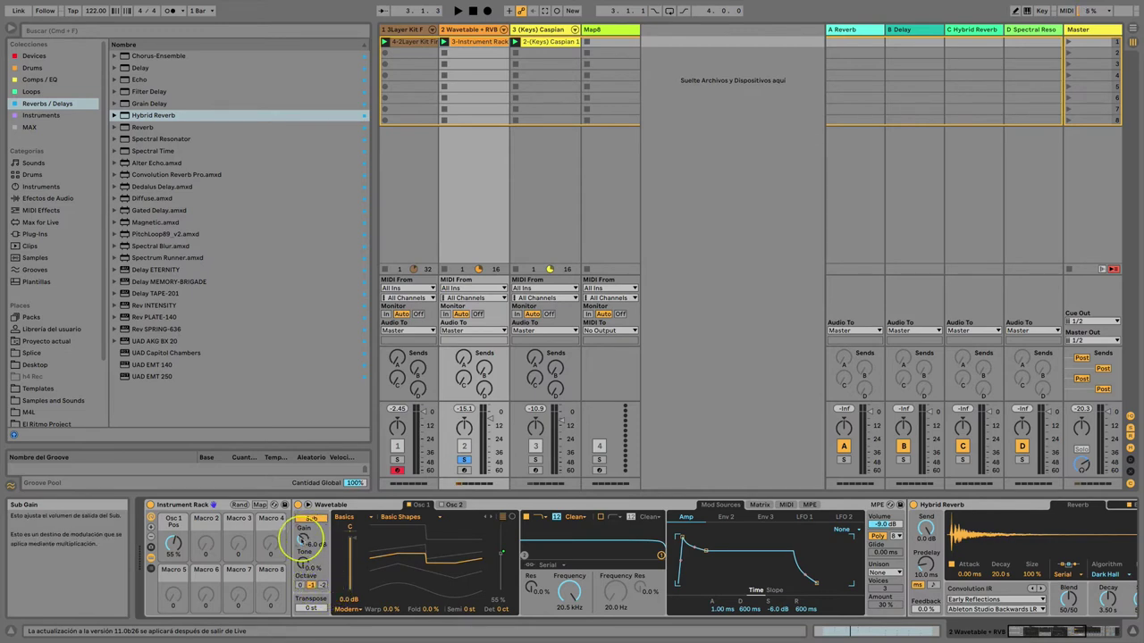
# Step: Map Wavetable's sub gain, sub tone, sub transpose and filter 1 frequency to Macros 2, 3, 4 and 5 respectively
pyautogui.rightClick(302, 540)
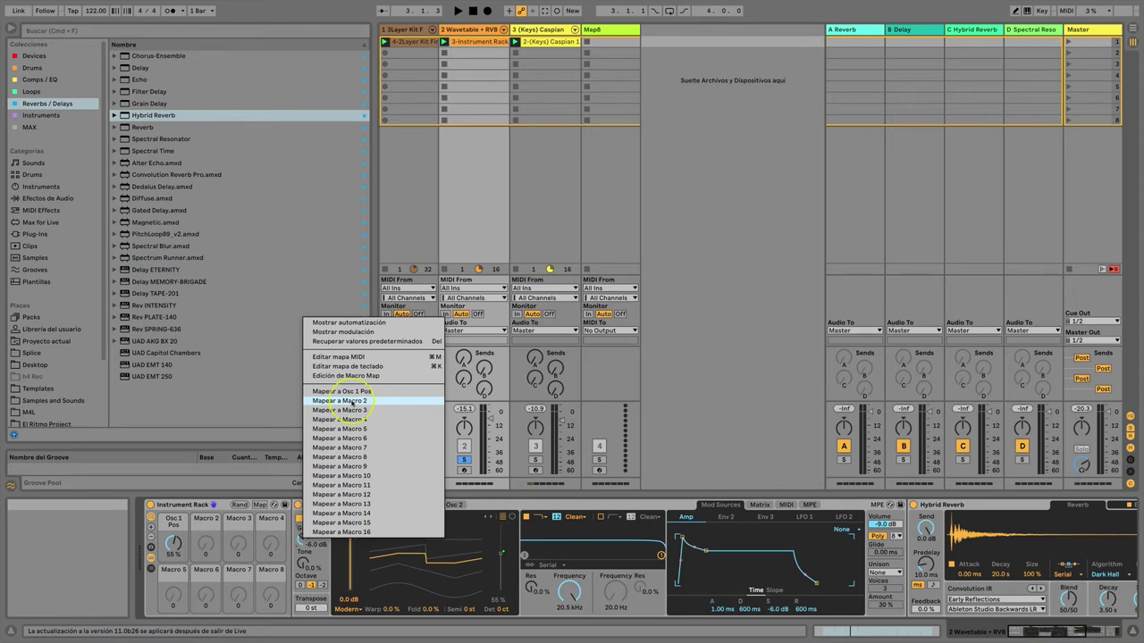
pyautogui.click(339, 400)
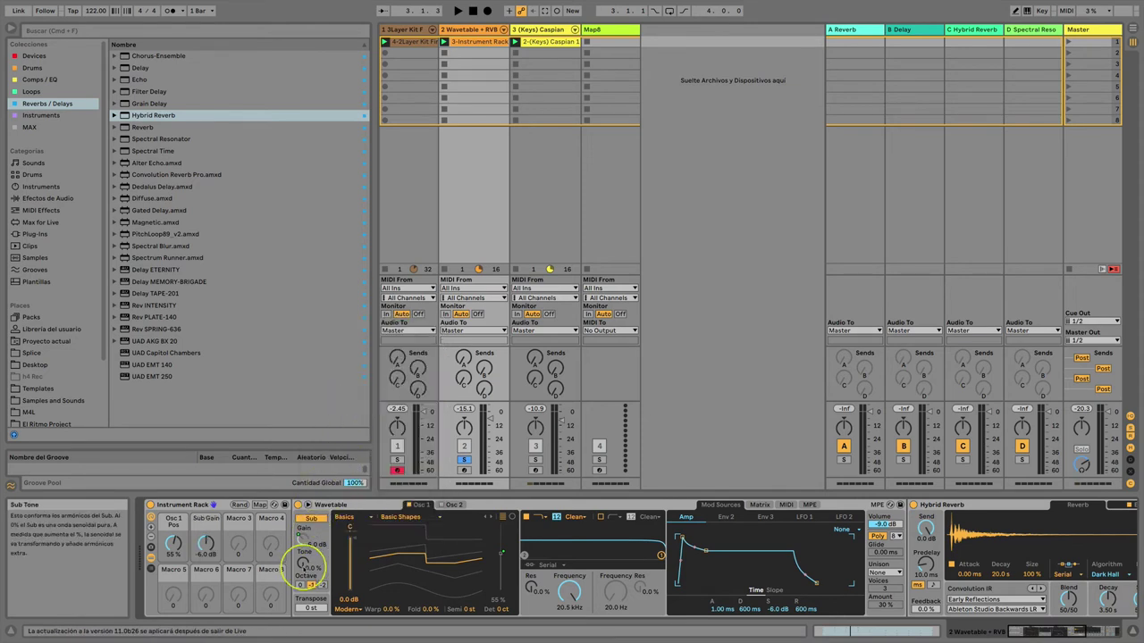
pyautogui.rightClick(304, 563)
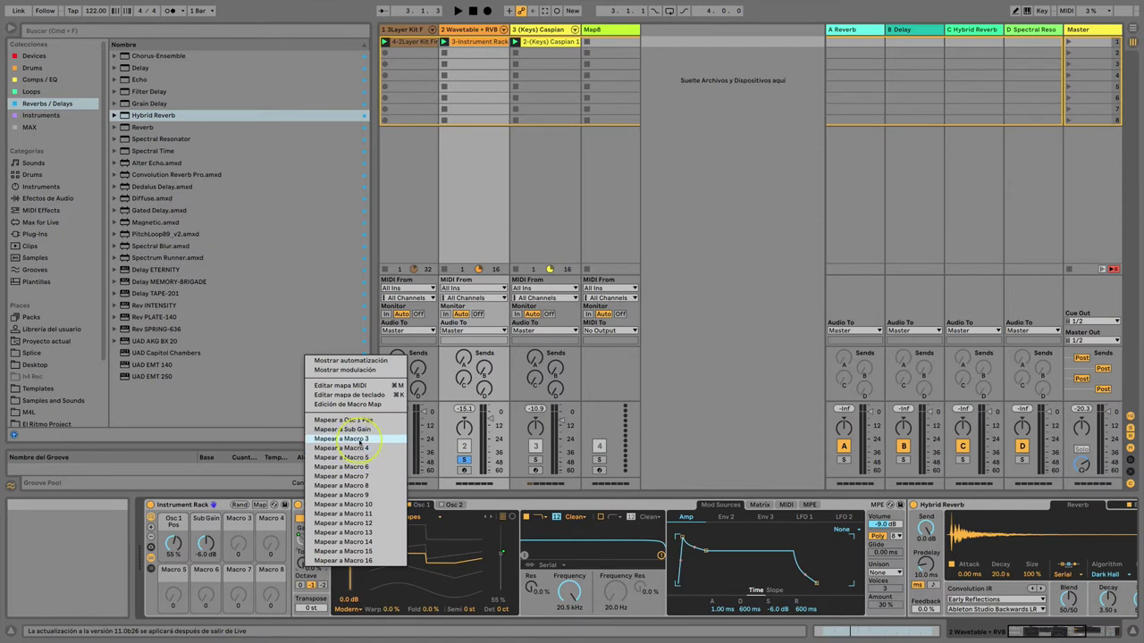
pyautogui.click(357, 444)
pyautogui.rightClick(313, 583)
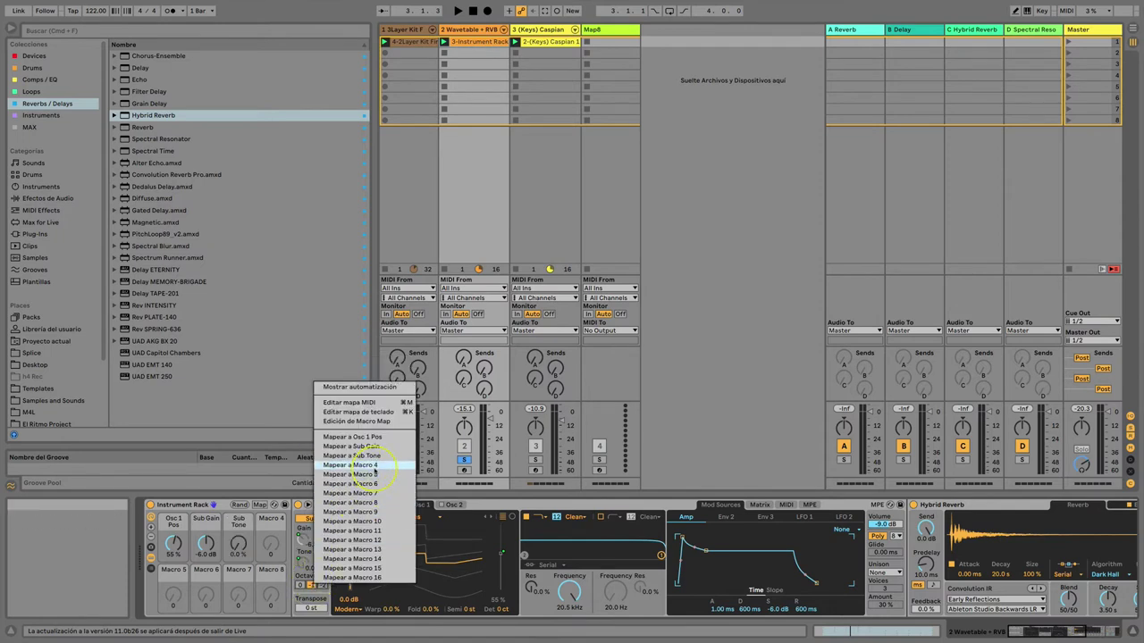
pyautogui.click(386, 487)
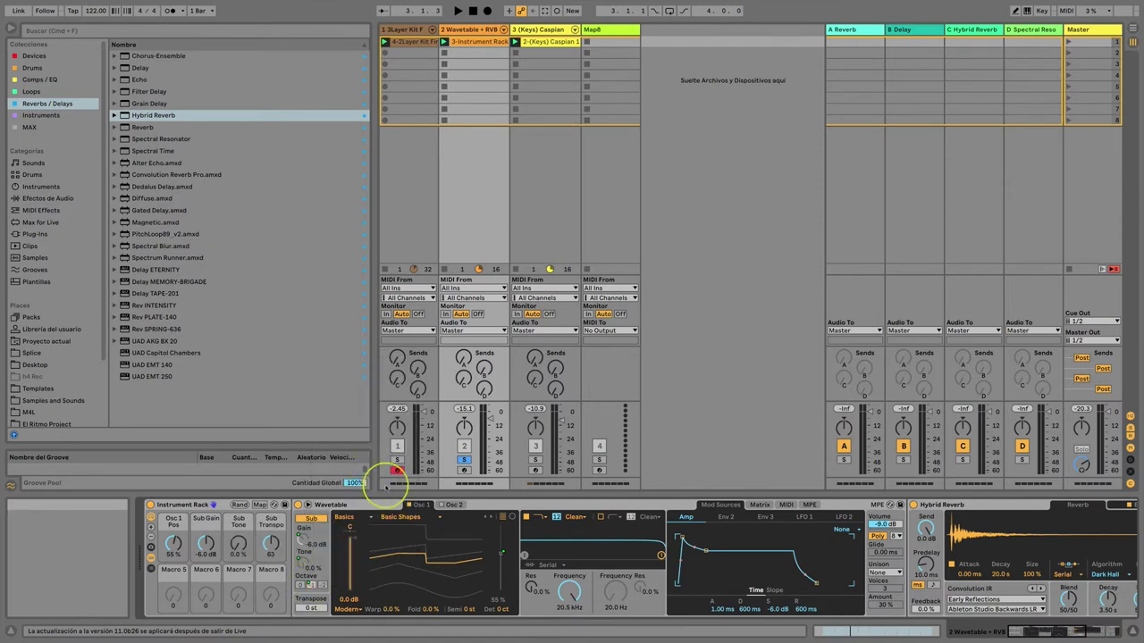
pyautogui.rightClick(571, 593)
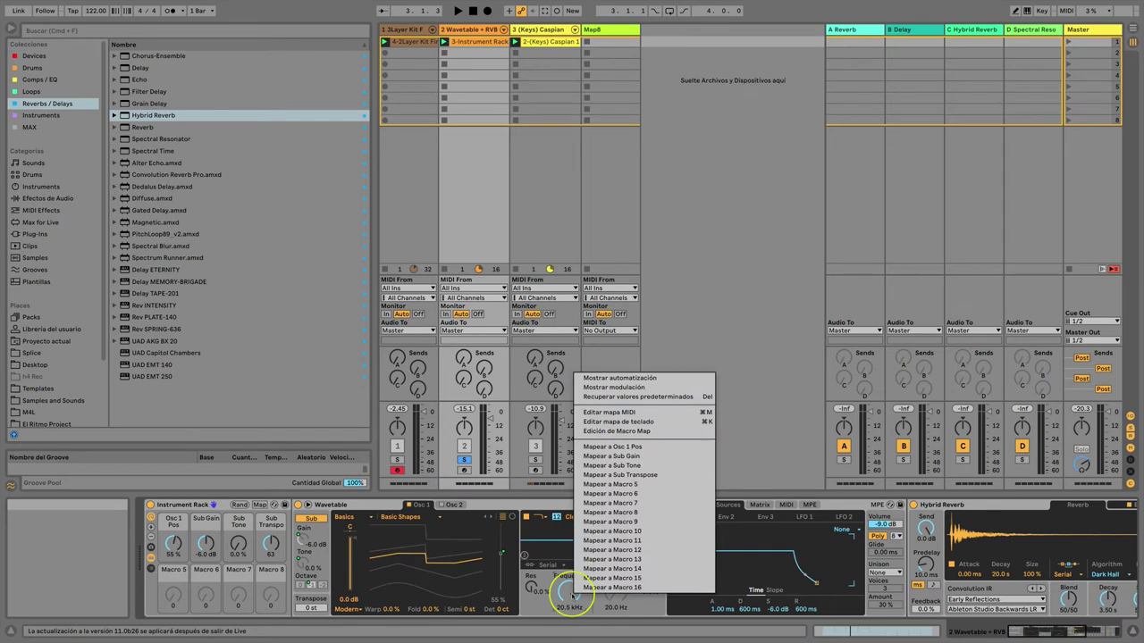
pyautogui.click(636, 484)
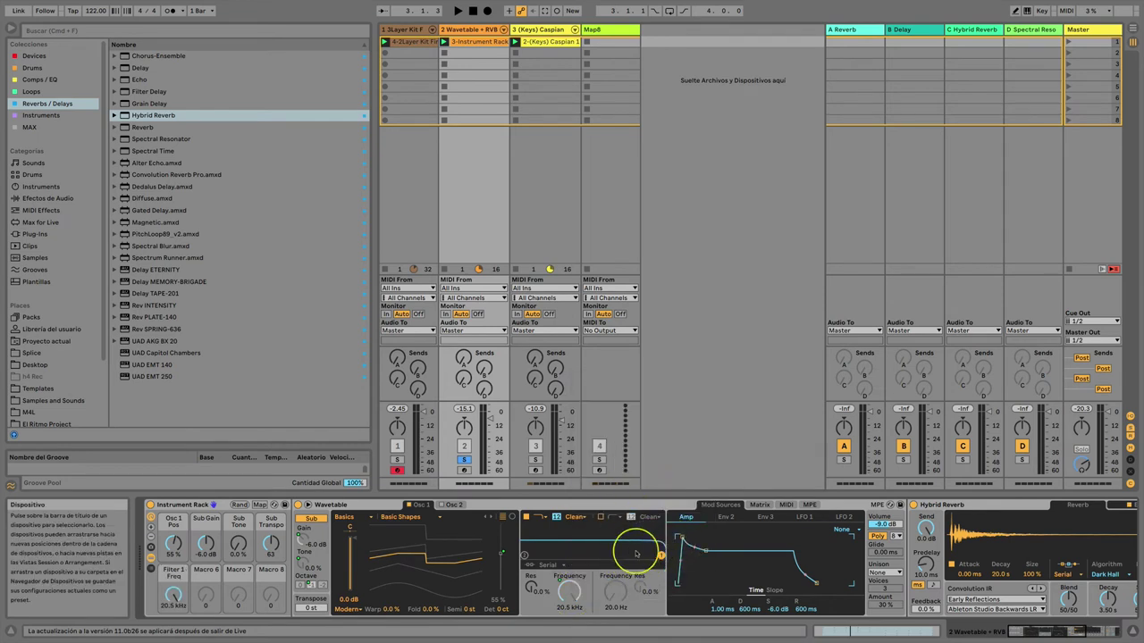
# Step: In Wavetable's modulation matrix, assign LFO 1 to oscillator 1 position at 30 and LFO 2 to oscillator 1 warp at 48
pyautogui.click(760, 506)
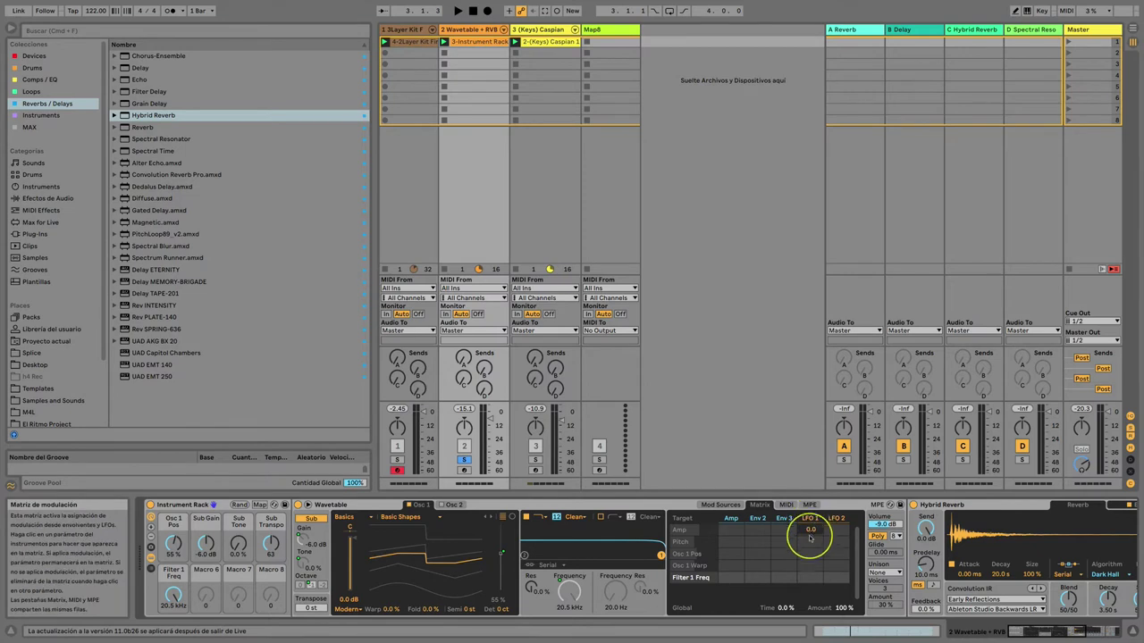
pyautogui.moveTo(810, 554); pyautogui.dragTo(810, 533)
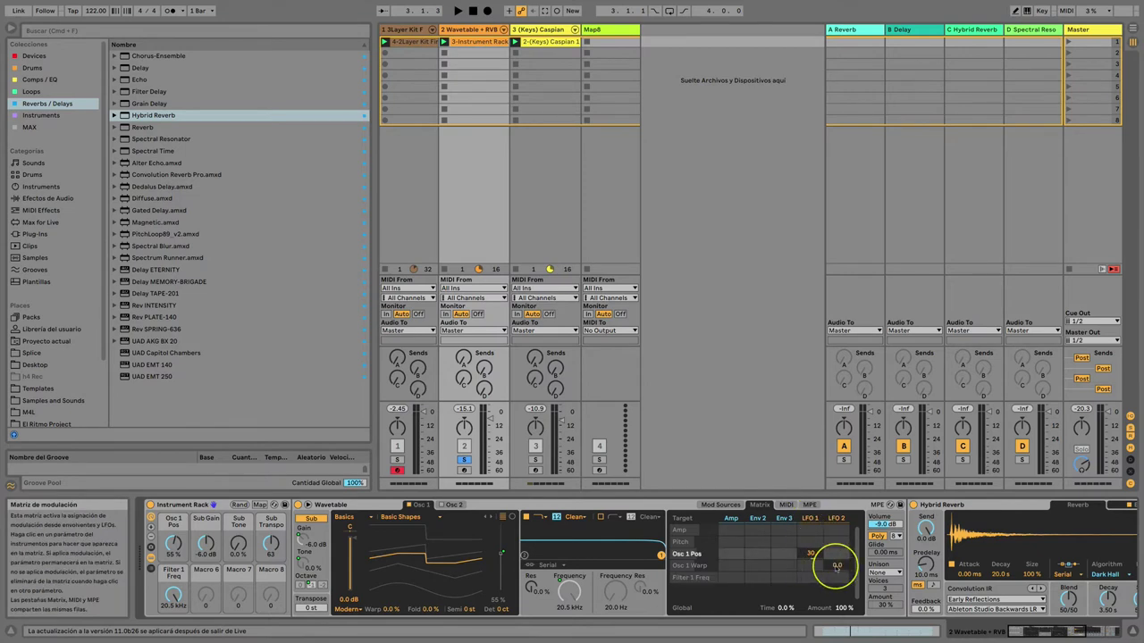
pyautogui.moveTo(836, 564); pyautogui.dragTo(836, 545)
pyautogui.moveTo(389, 609); pyautogui.dragTo(390, 585)
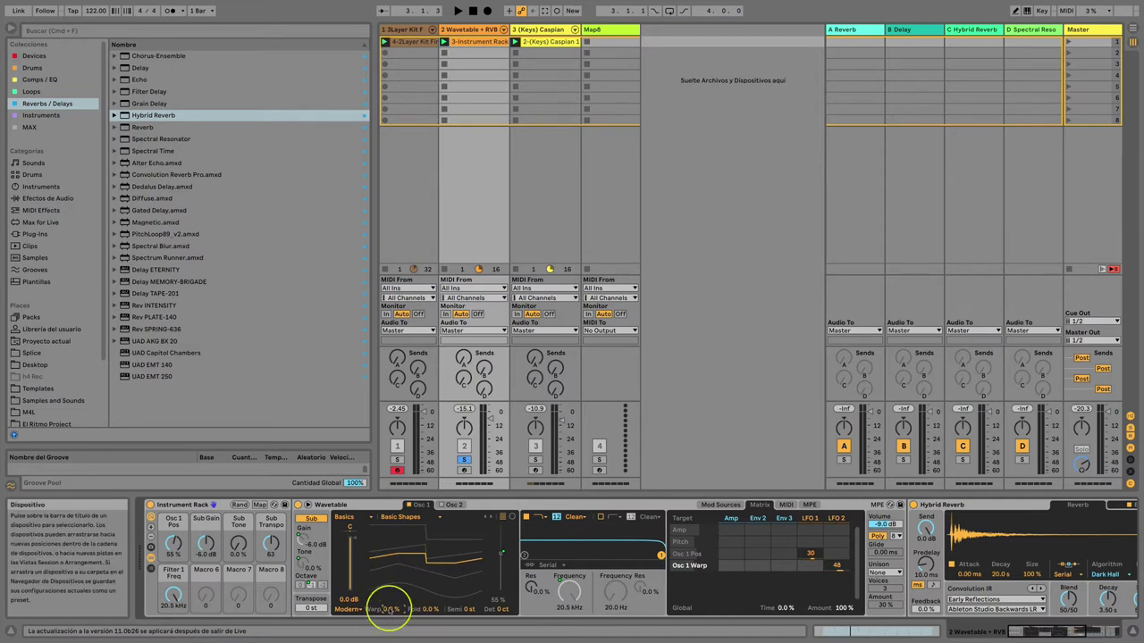
pyautogui.moveTo(390, 609); pyautogui.dragTo(390, 608)
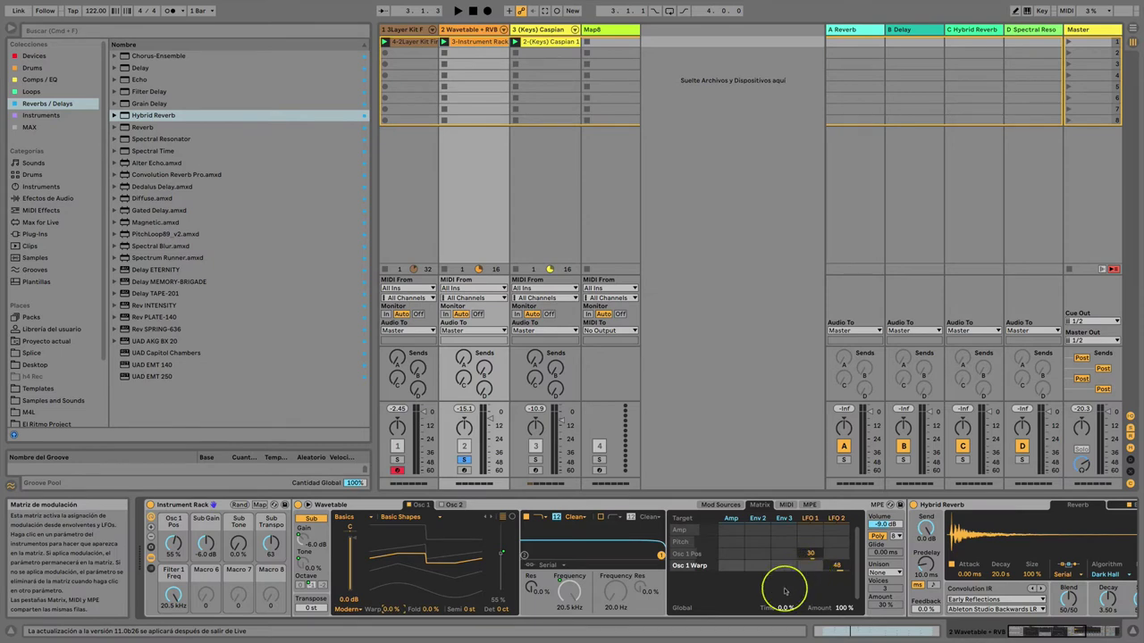
pyautogui.click(569, 591)
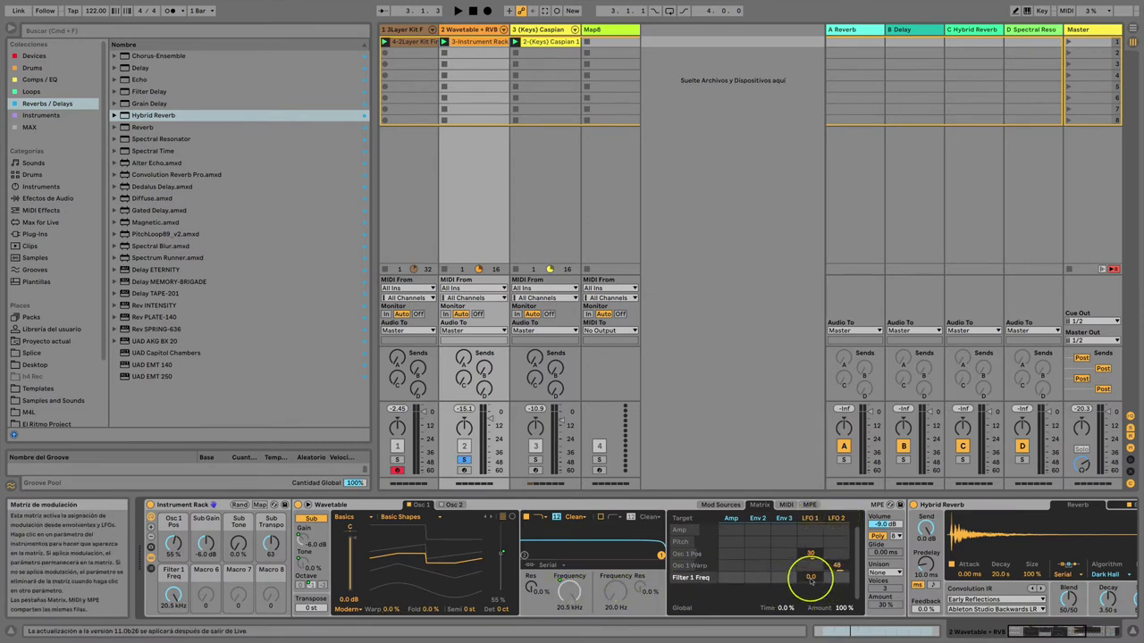
# Step: Map the rate of LFO 1 to Macro 6 and the rate of LFO 2 to Macro 7
pyautogui.click(808, 520)
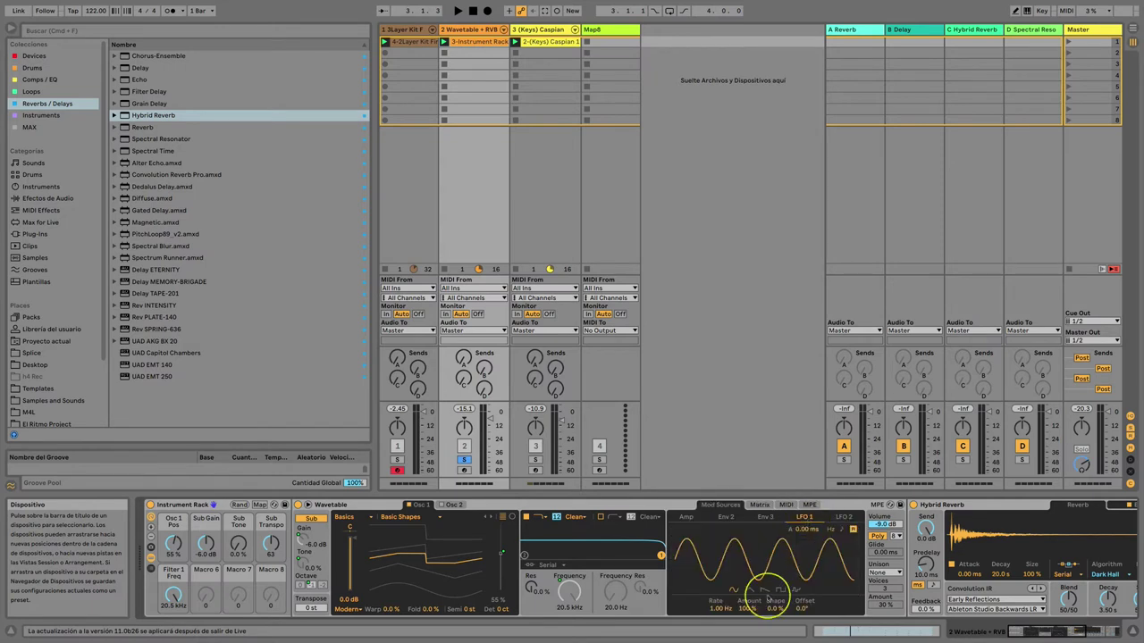
pyautogui.rightClick(720, 609)
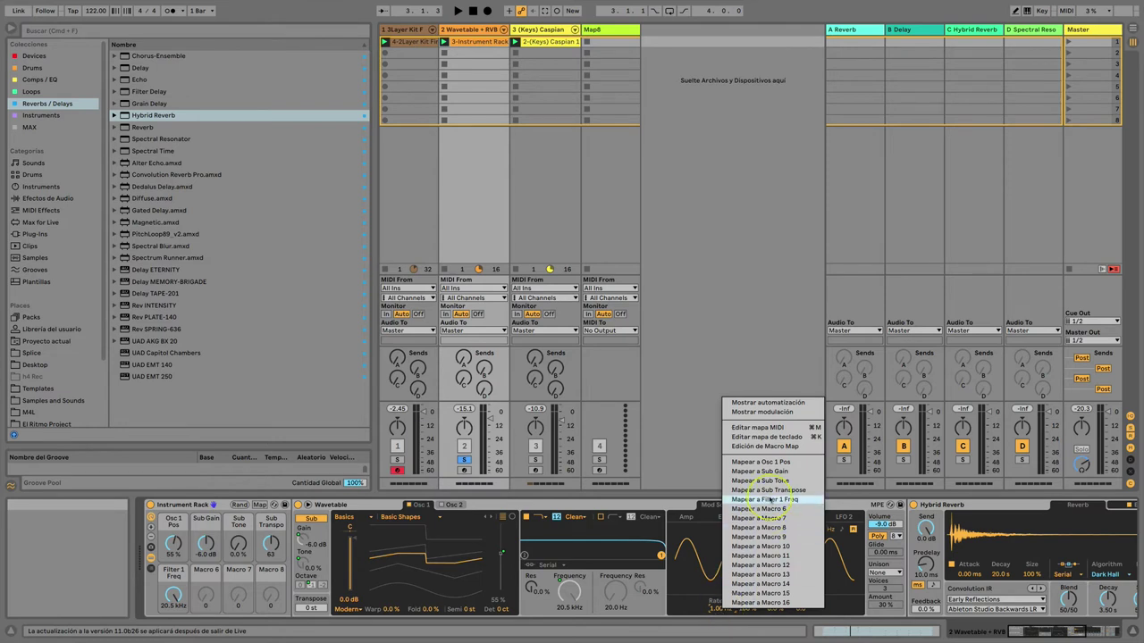
pyautogui.click(773, 509)
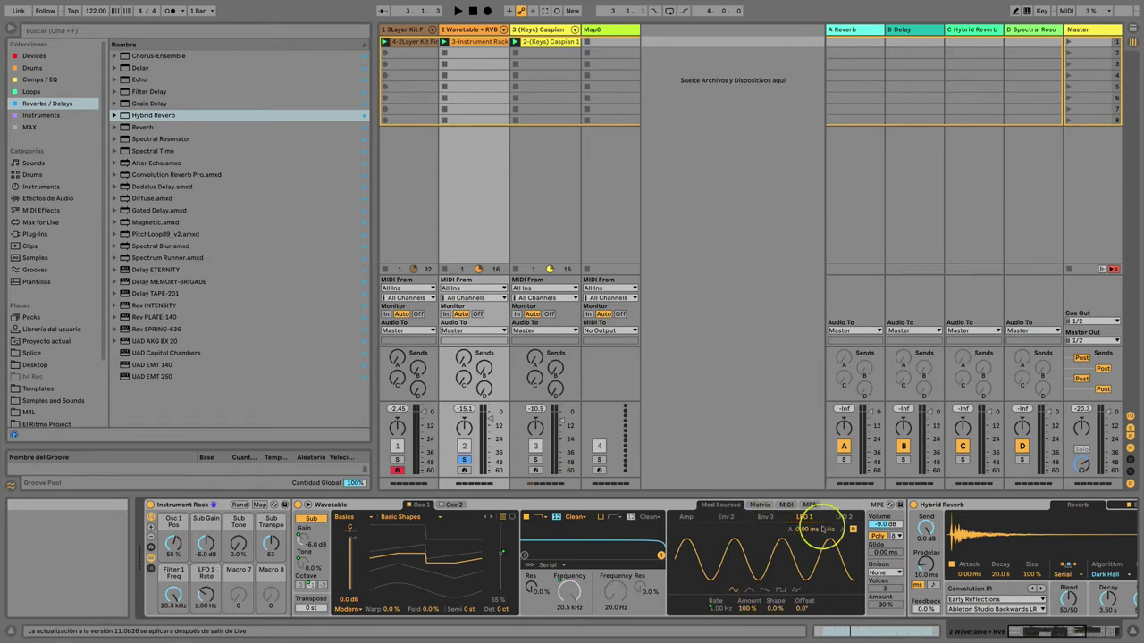
pyautogui.rightClick(720, 612)
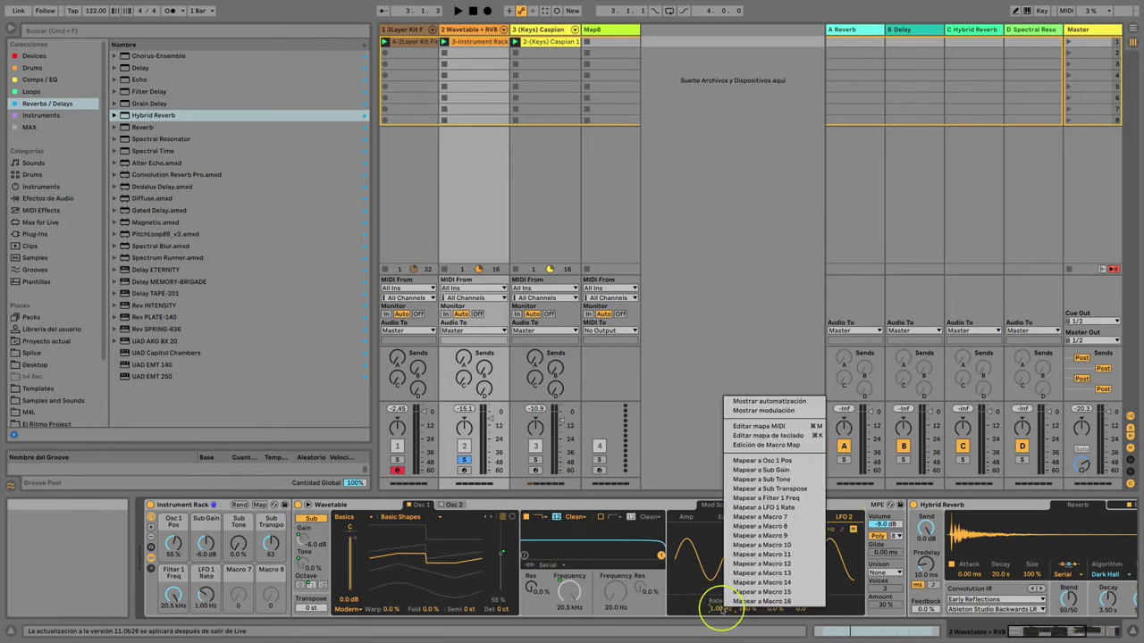
pyautogui.click(765, 518)
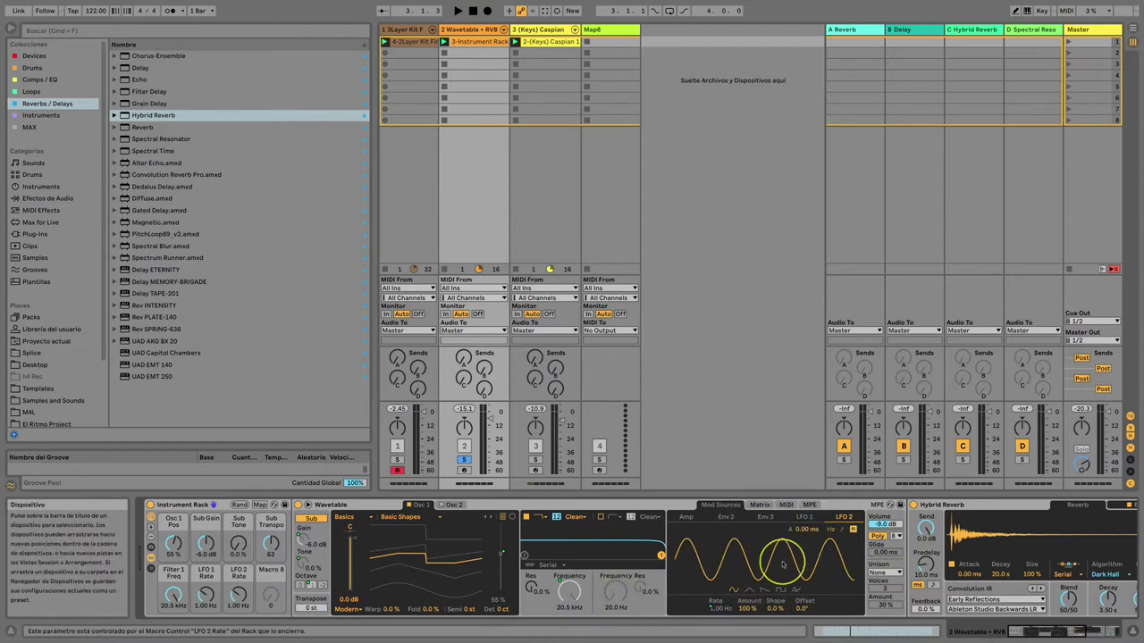
# Step: Map Hybrid Reverb's dry/wet, algorithm decay, blend and predelay to Macros 8, 9, 10 and 11 respectively
pyautogui.hscroll(5, 782, 563)
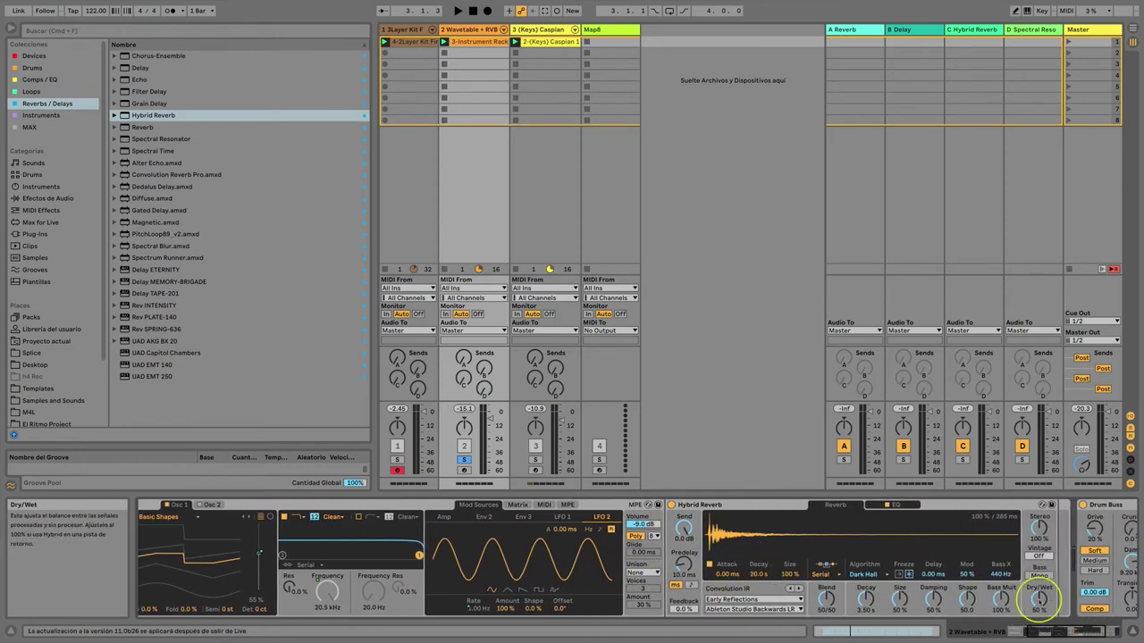
pyautogui.rightClick(1039, 601)
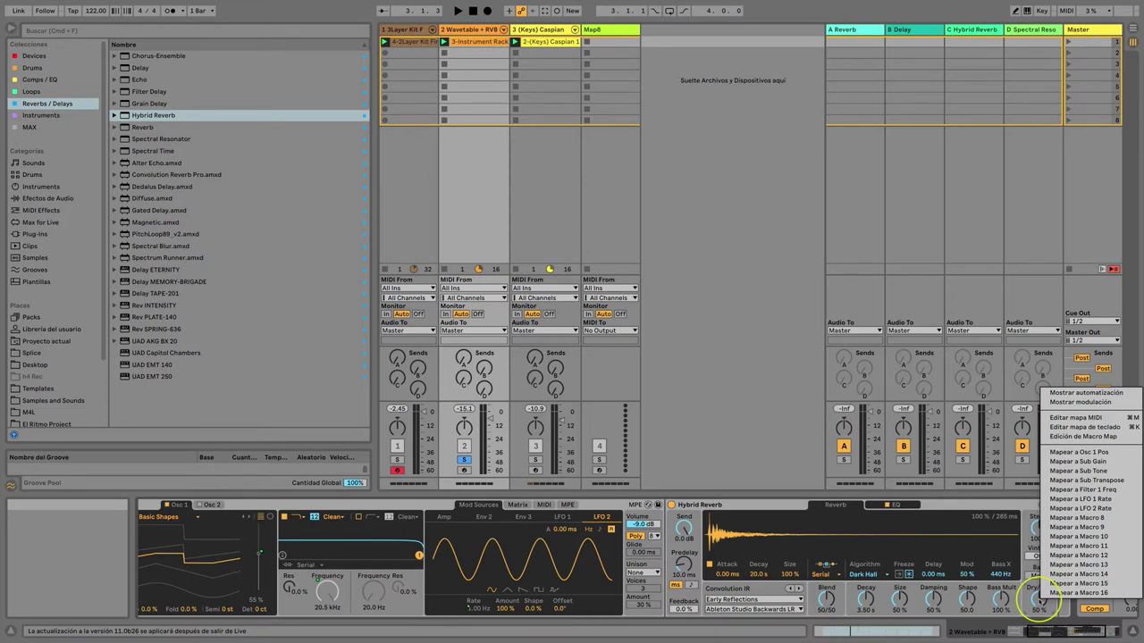
pyautogui.click(1076, 518)
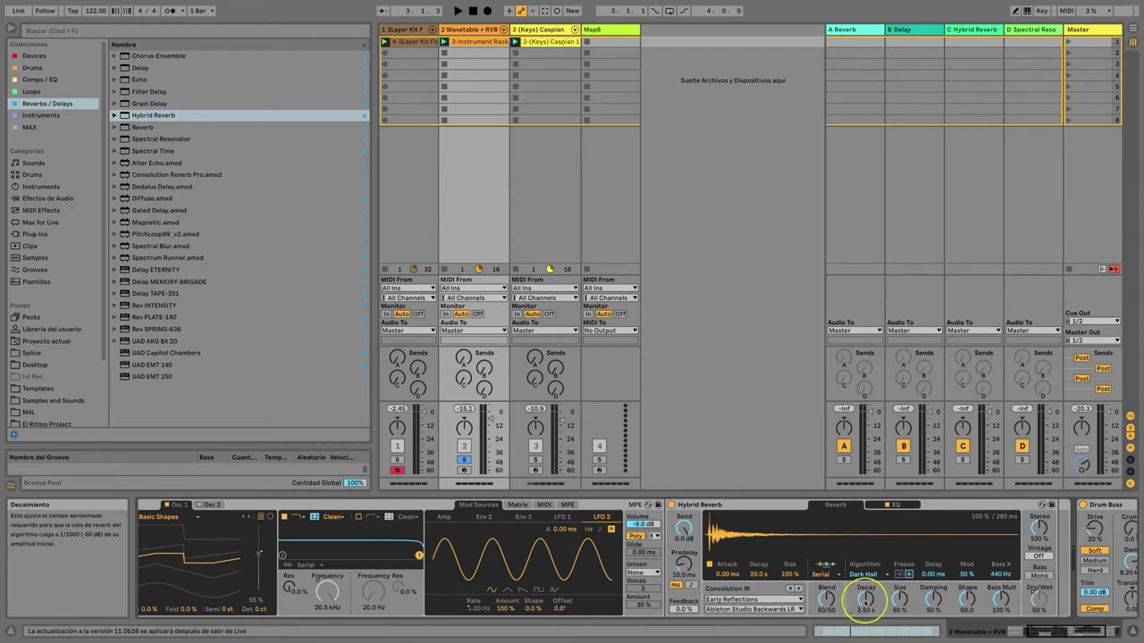
pyautogui.rightClick(866, 600)
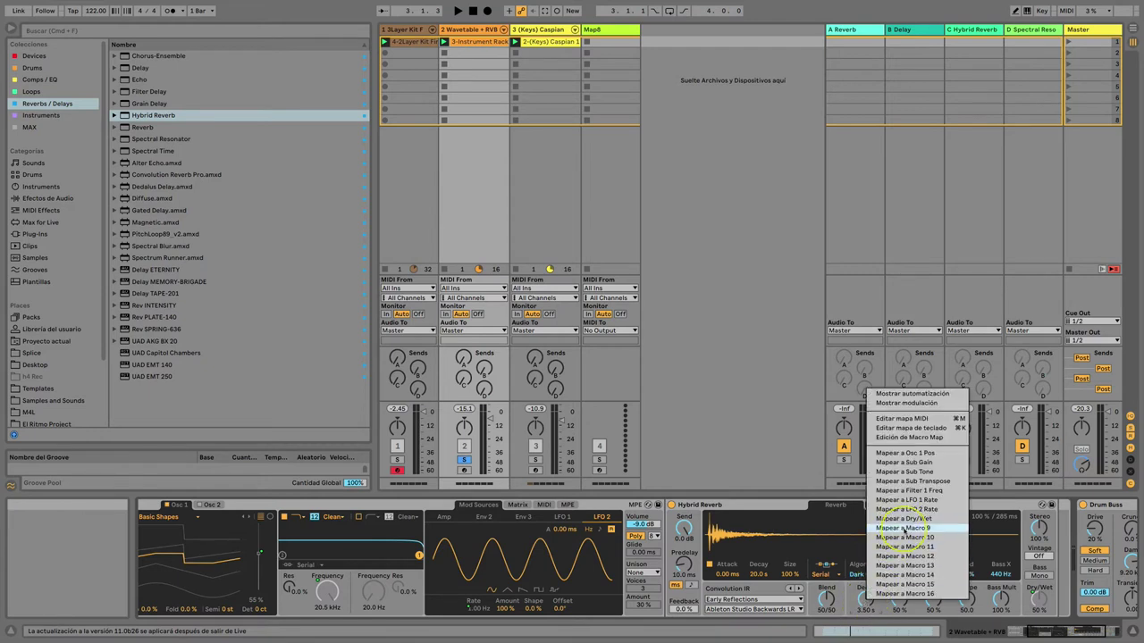
pyautogui.click(904, 528)
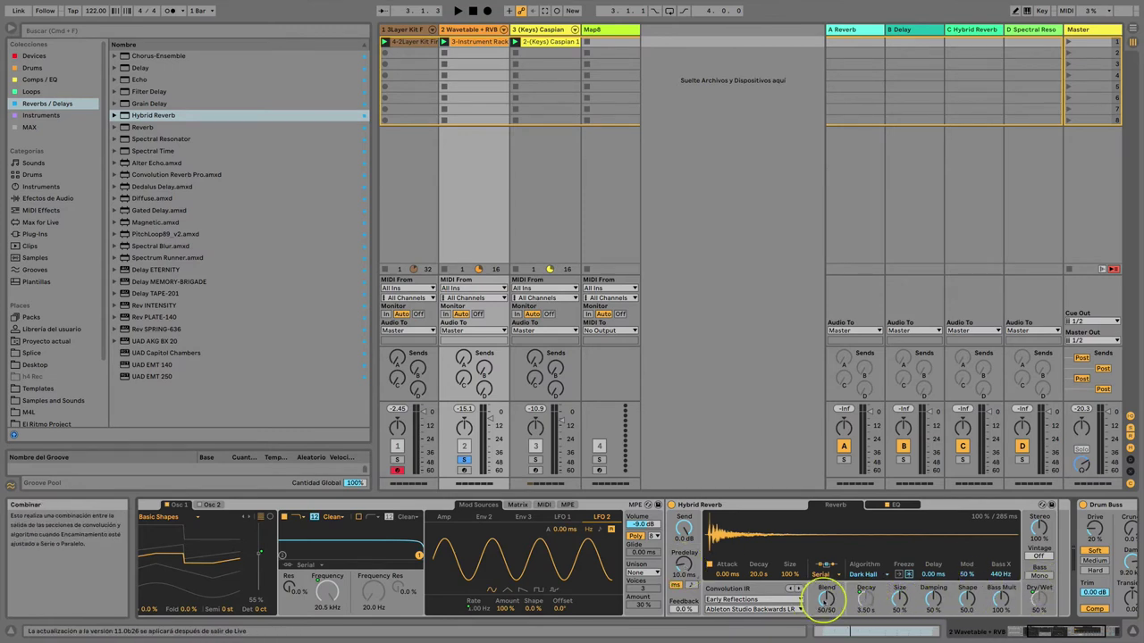
pyautogui.rightClick(824, 600)
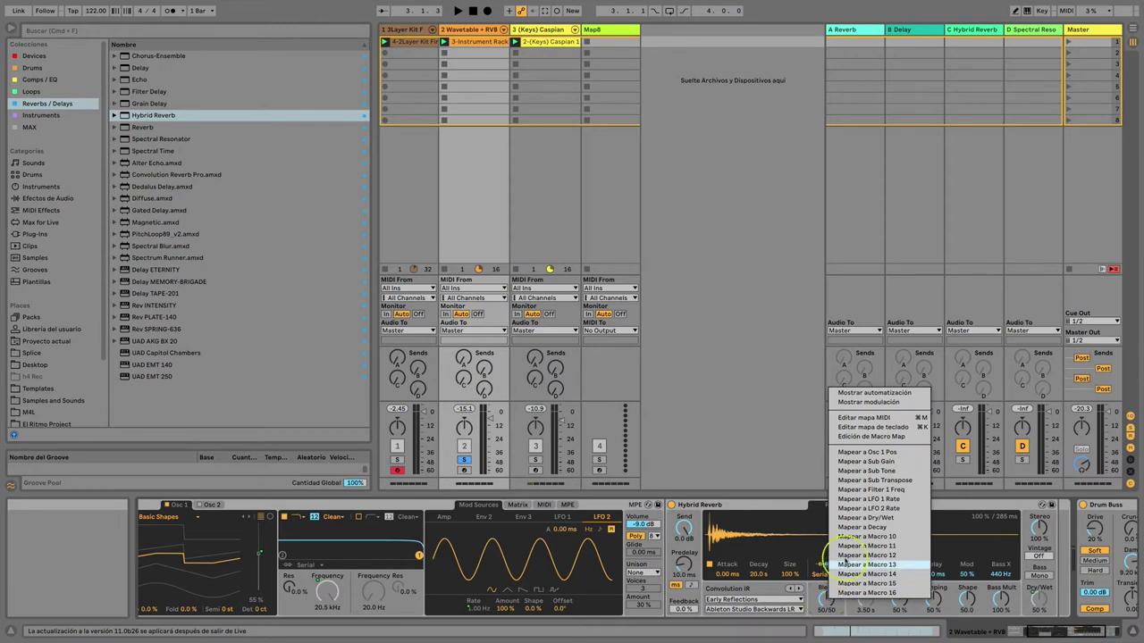
pyautogui.click(866, 536)
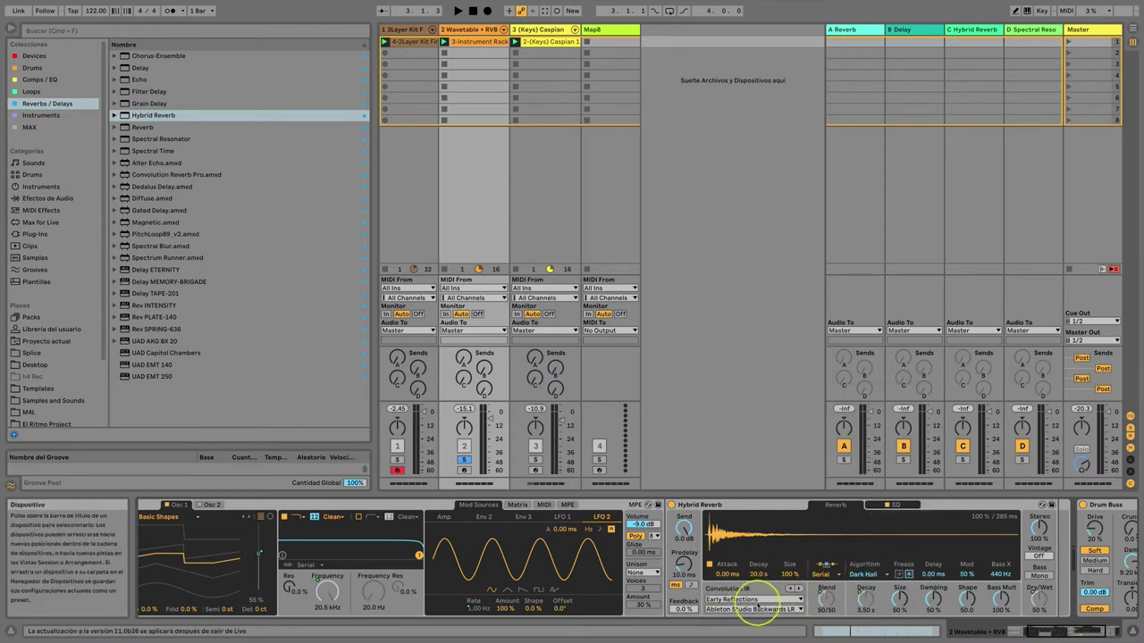
pyautogui.rightClick(682, 561)
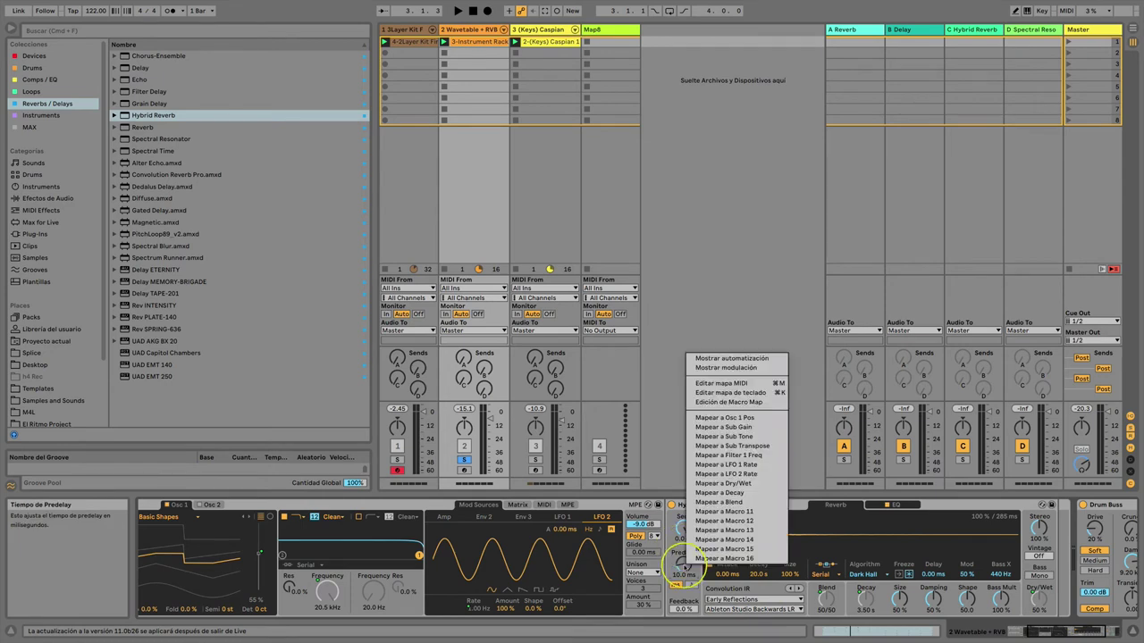
pyautogui.click(742, 511)
# Step: Expand the Instrument Rack to show 12 macros and map Wavetable's filter 1 resonance to Macro 12
pyautogui.hscroll(-5, 546, 594)
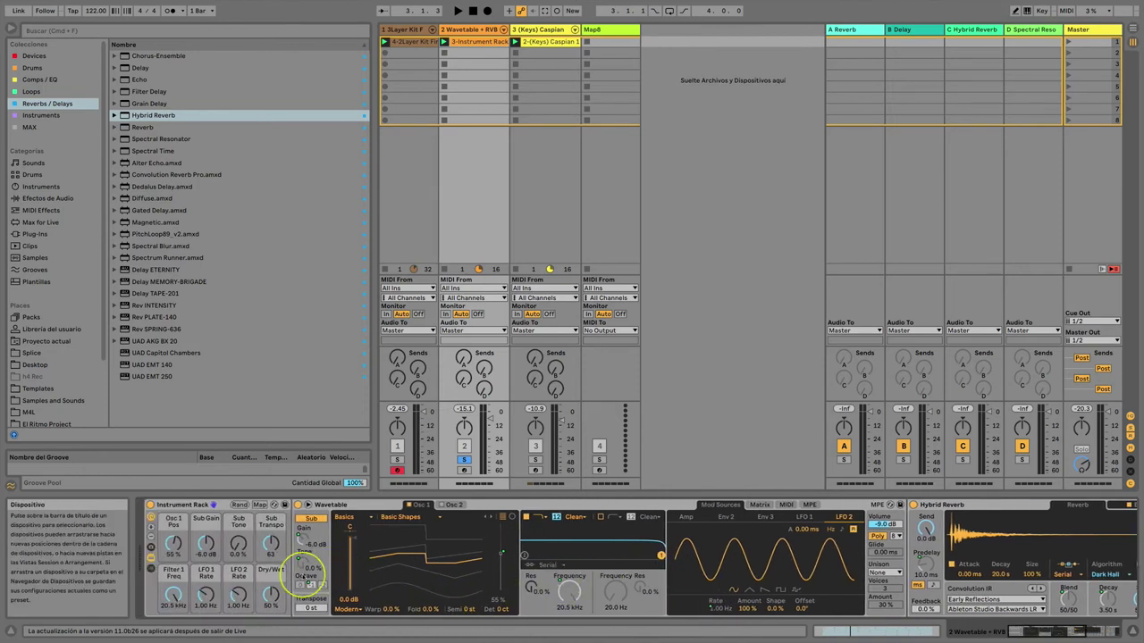
pyautogui.click(149, 527)
pyautogui.click(149, 527)
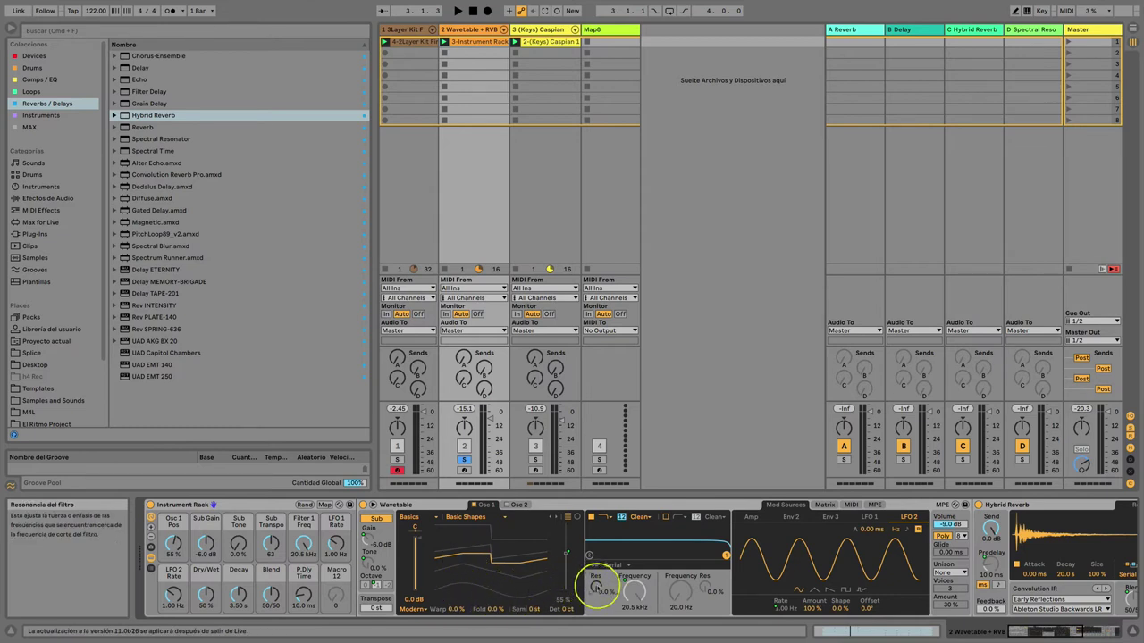
pyautogui.rightClick(597, 590)
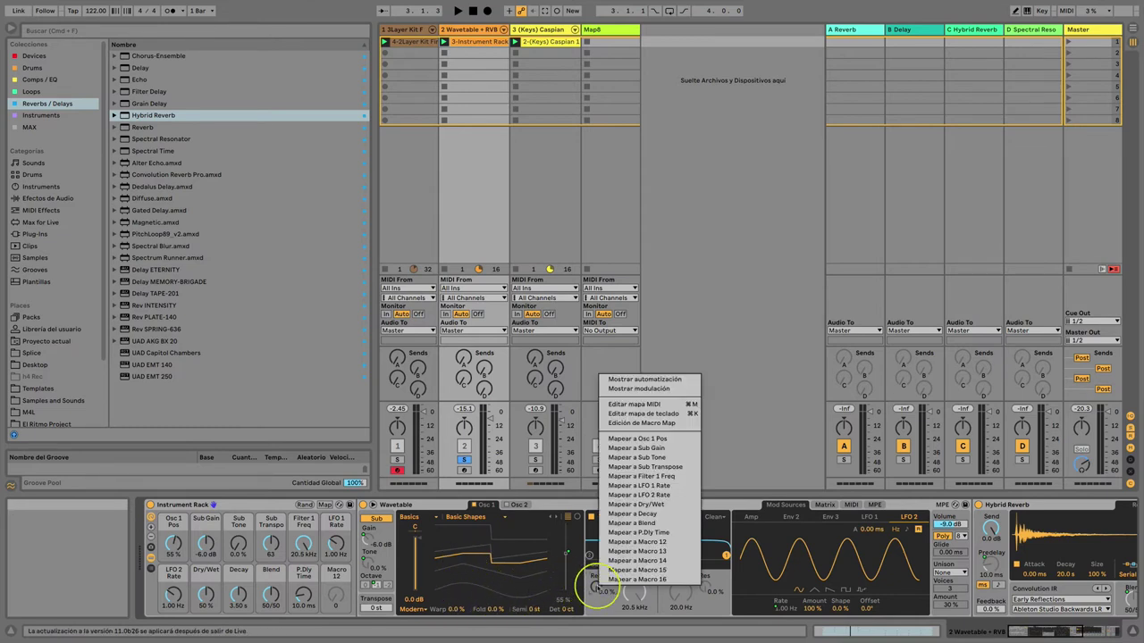
pyautogui.click(638, 542)
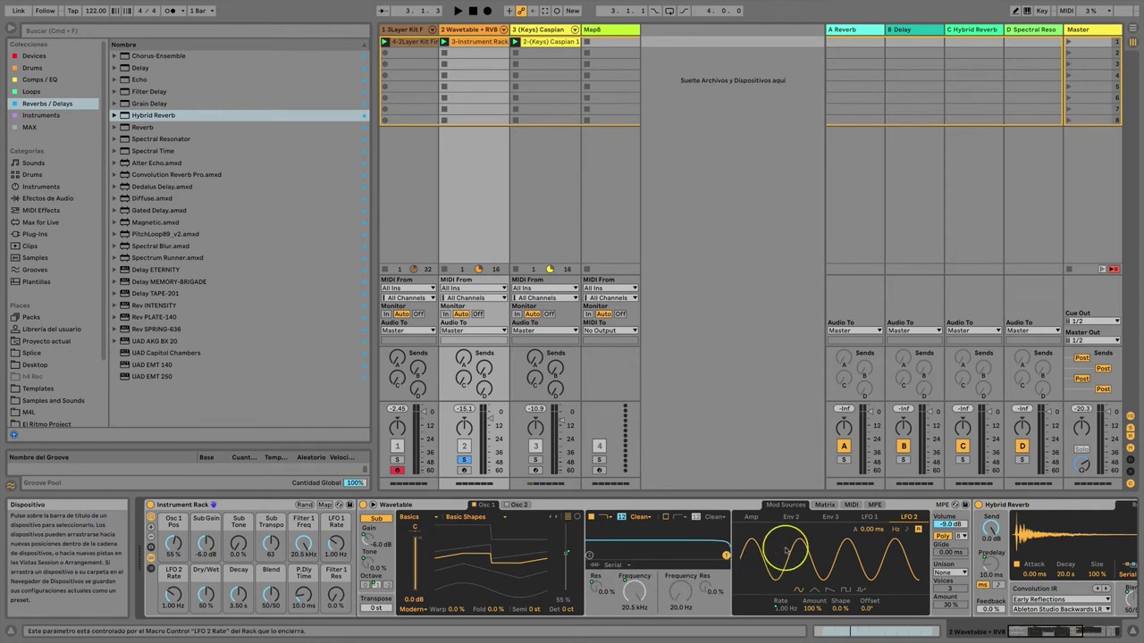
# Step: Map the attack time of Wavetable's envelope 2 to Macro 13
pyautogui.click(790, 518)
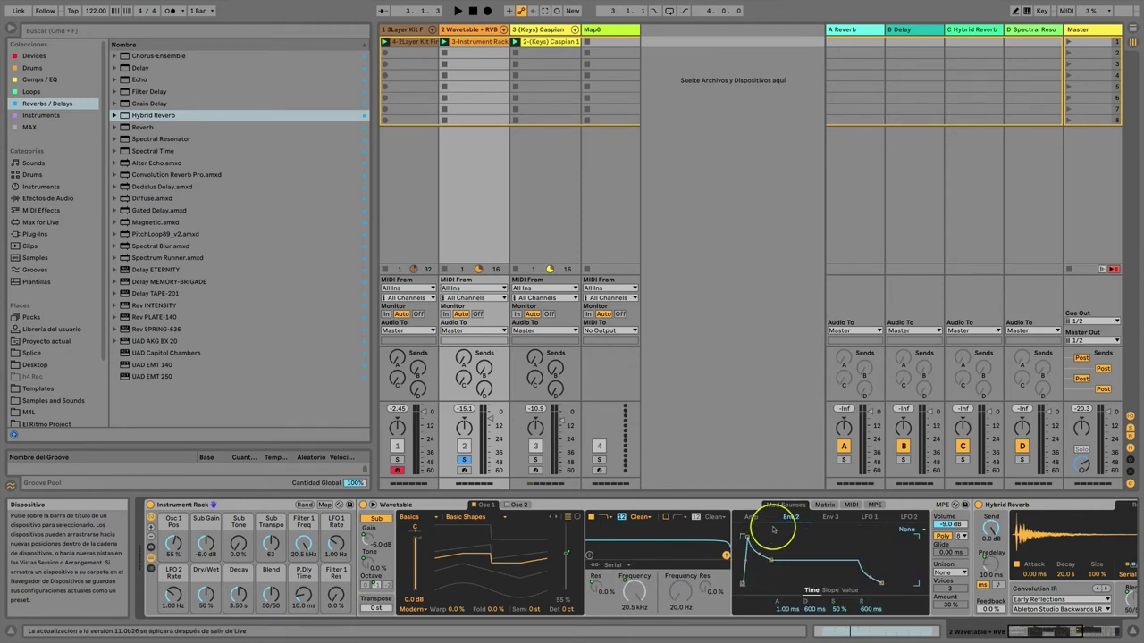
pyautogui.rightClick(782, 609)
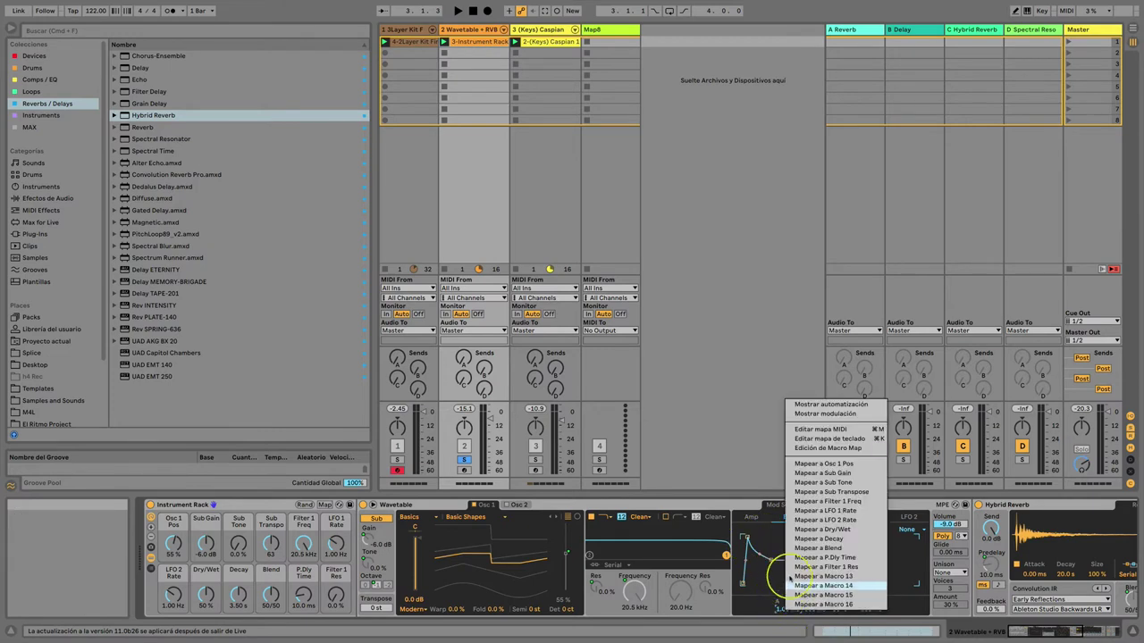
pyautogui.click(837, 576)
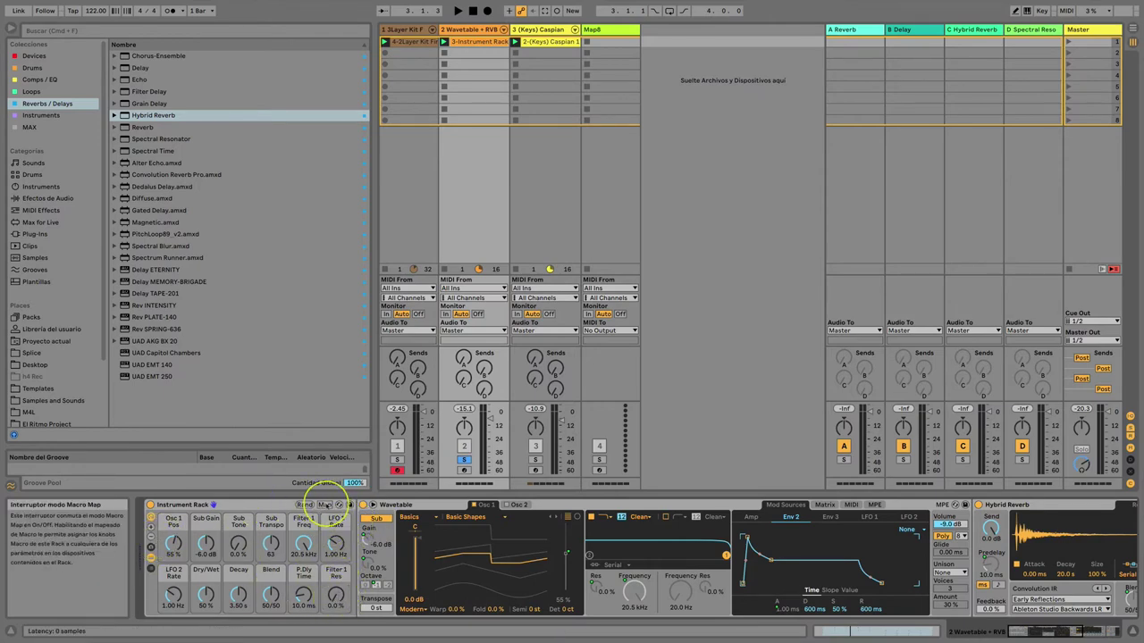
# Step: Limit the Env 2 Attack macro mapping to a maximum of 504 ms and leave macro mapping mode
pyautogui.click(326, 505)
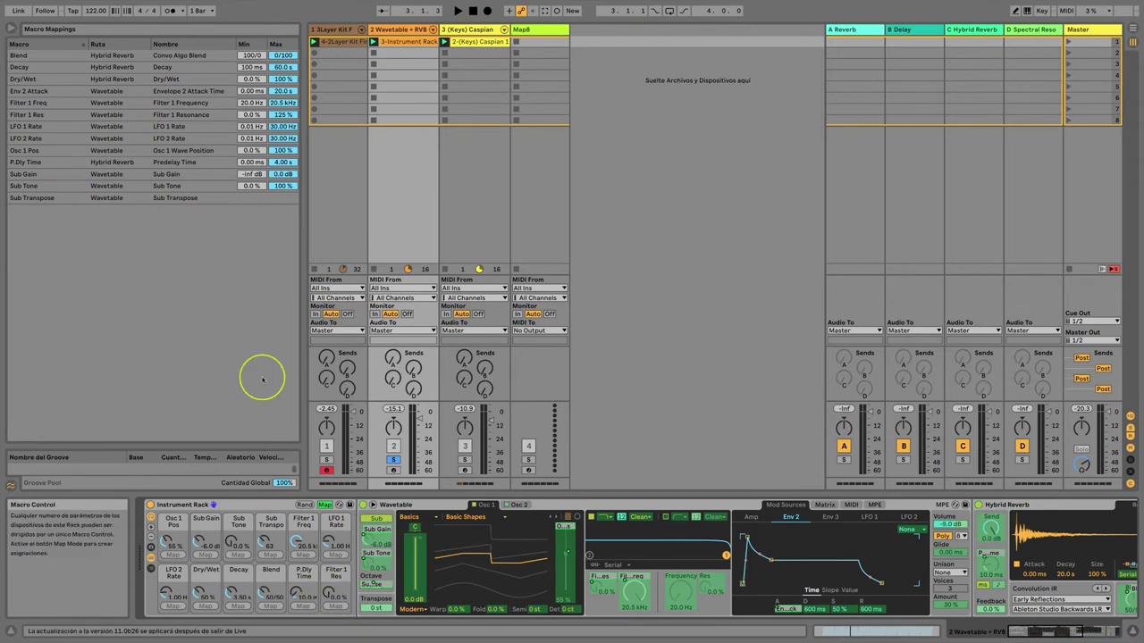
pyautogui.click(59, 93)
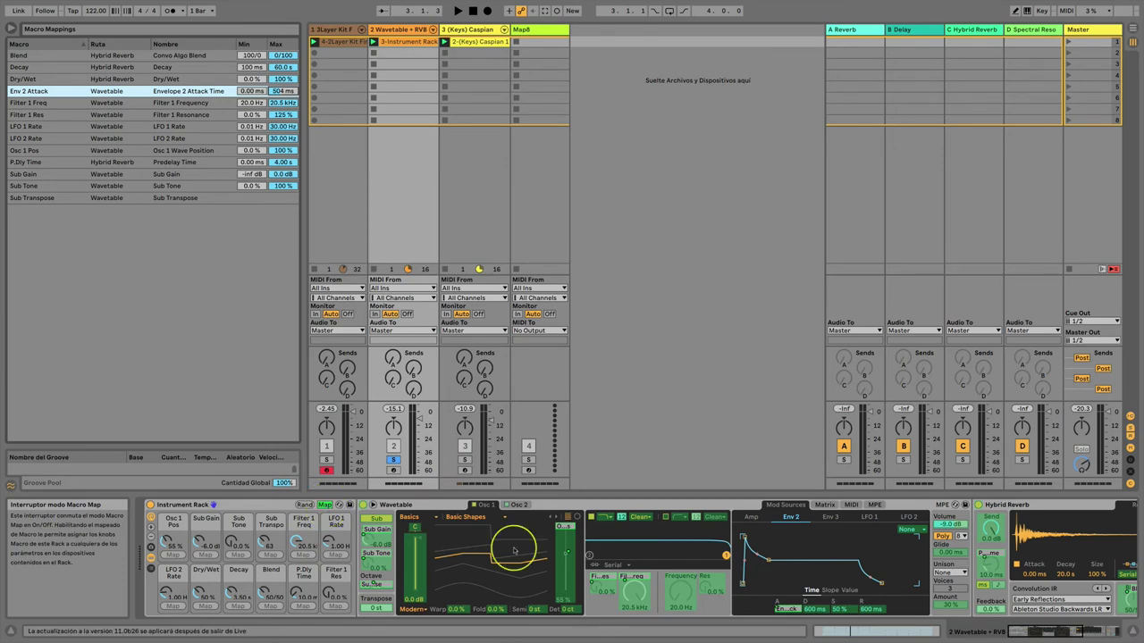
pyautogui.click(324, 505)
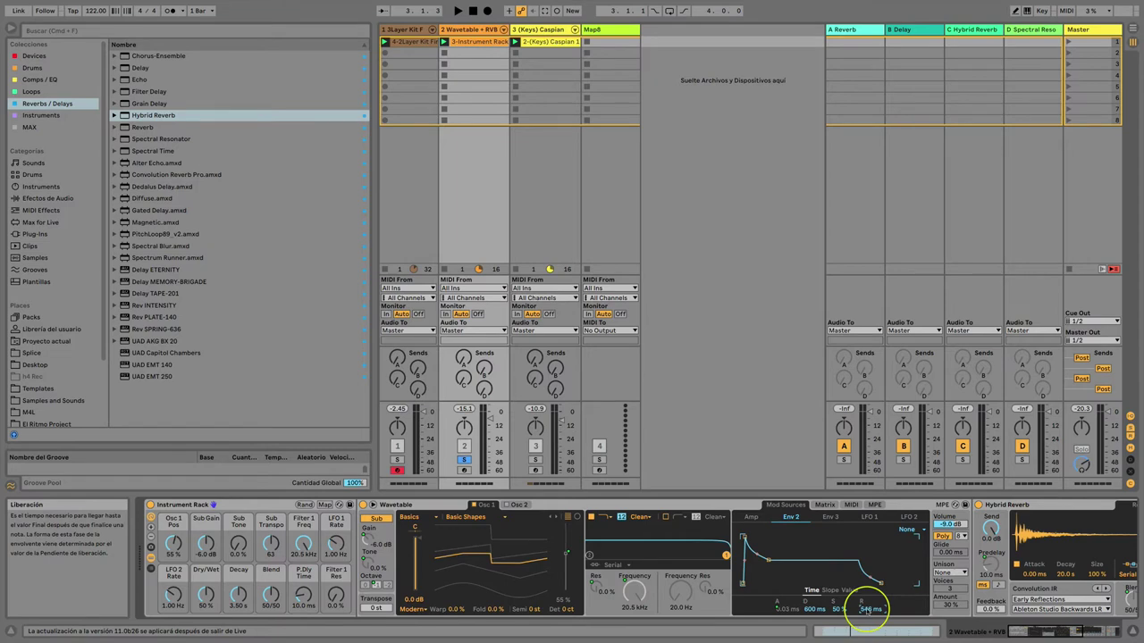
# Step: Map Wavetable's envelope 2 release to Macro 14 and amp envelope release to Macro 15, and expand the rack to show 14 macros
pyautogui.rightClick(867, 610)
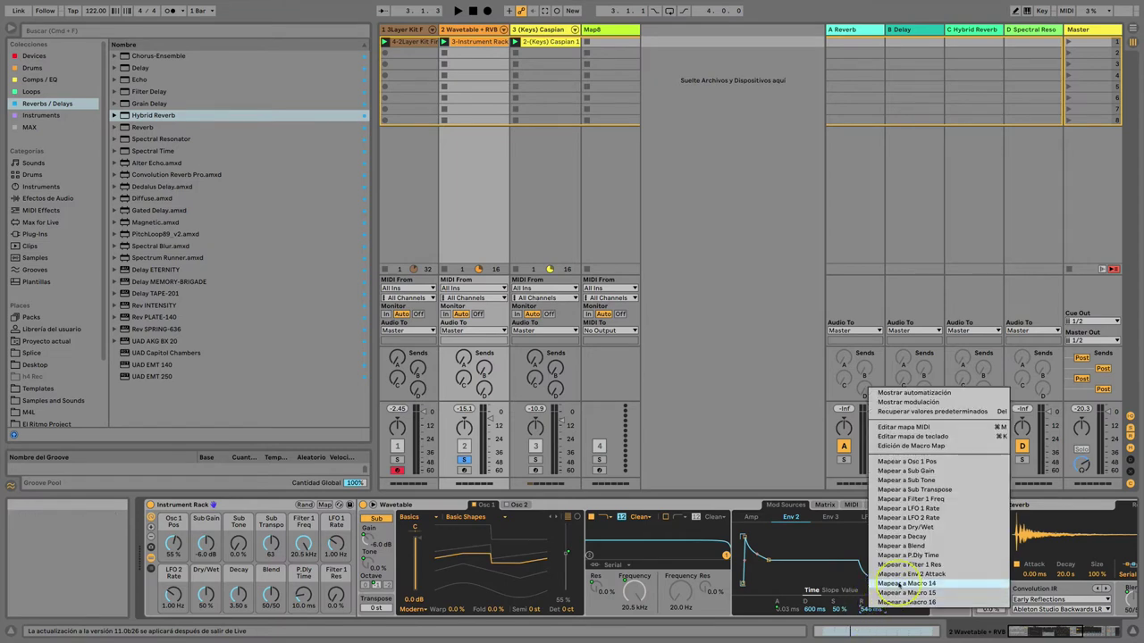
pyautogui.click(899, 585)
pyautogui.click(750, 518)
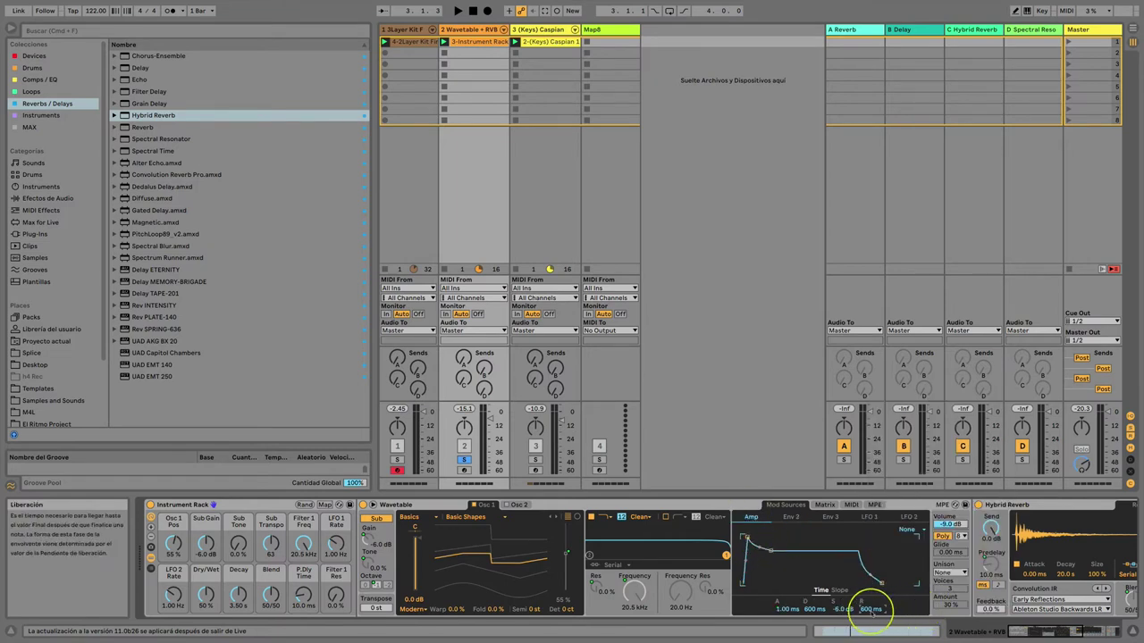
pyautogui.rightClick(866, 609)
pyautogui.click(911, 595)
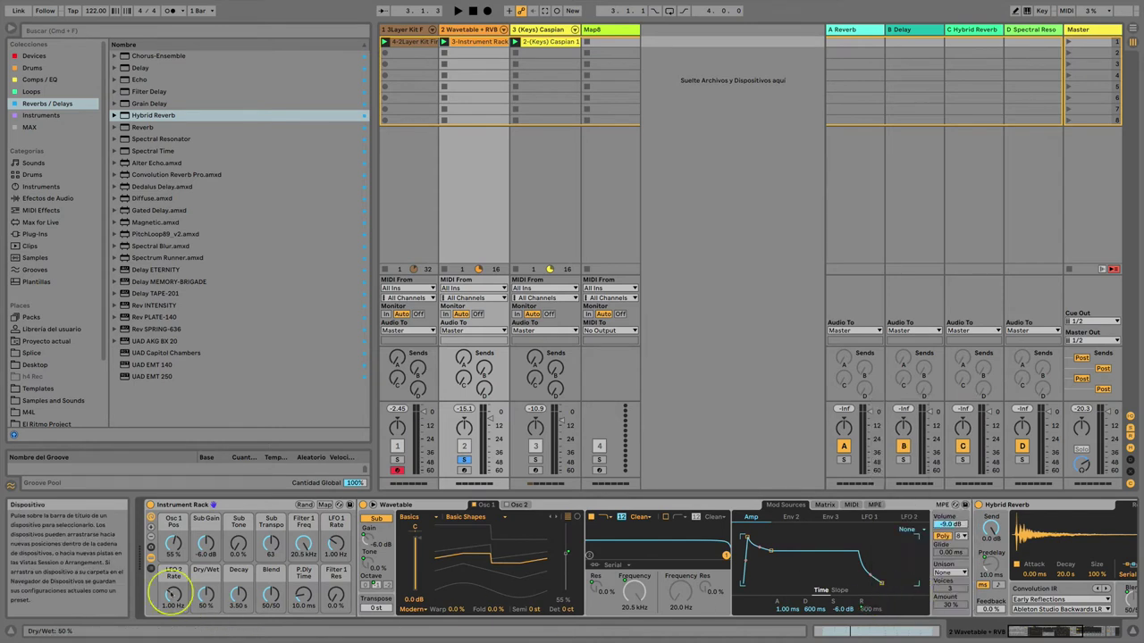
pyautogui.click(149, 527)
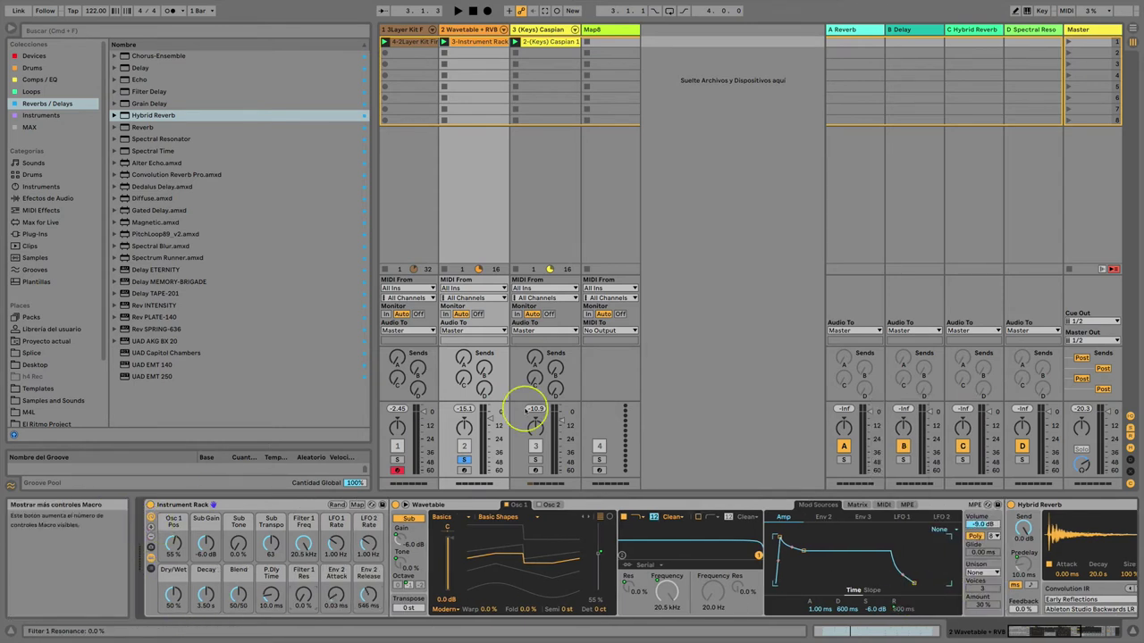
# Step: Audition the sound, show the Instrument Rack's macro variations and store the current macro values as its first variation
pyautogui.press('space')
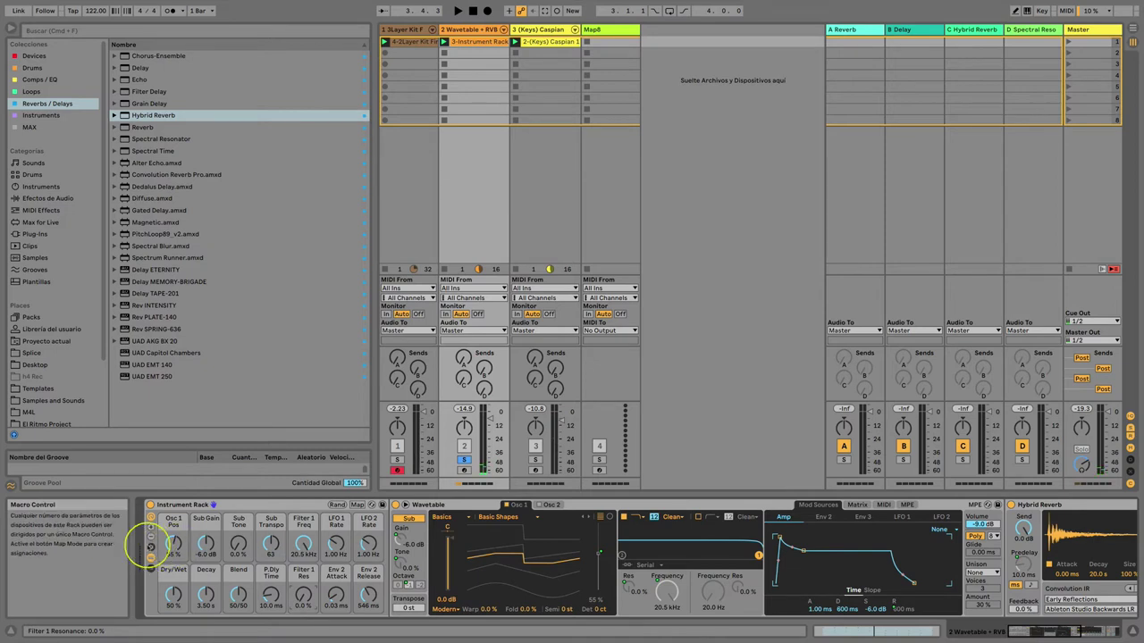
pyautogui.click(150, 548)
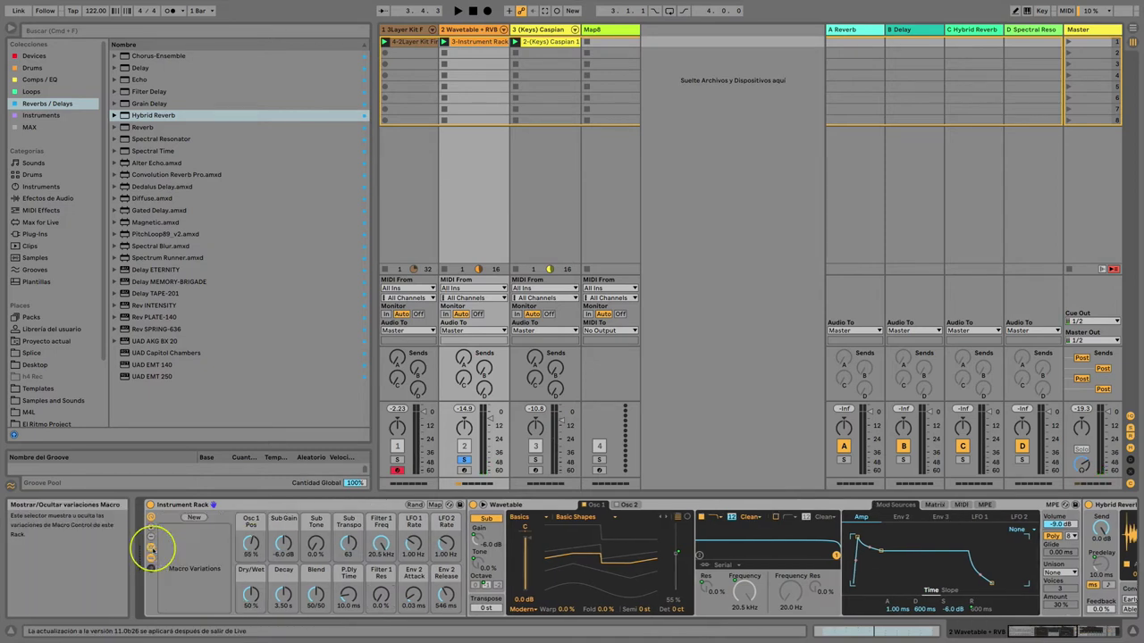
pyautogui.click(193, 518)
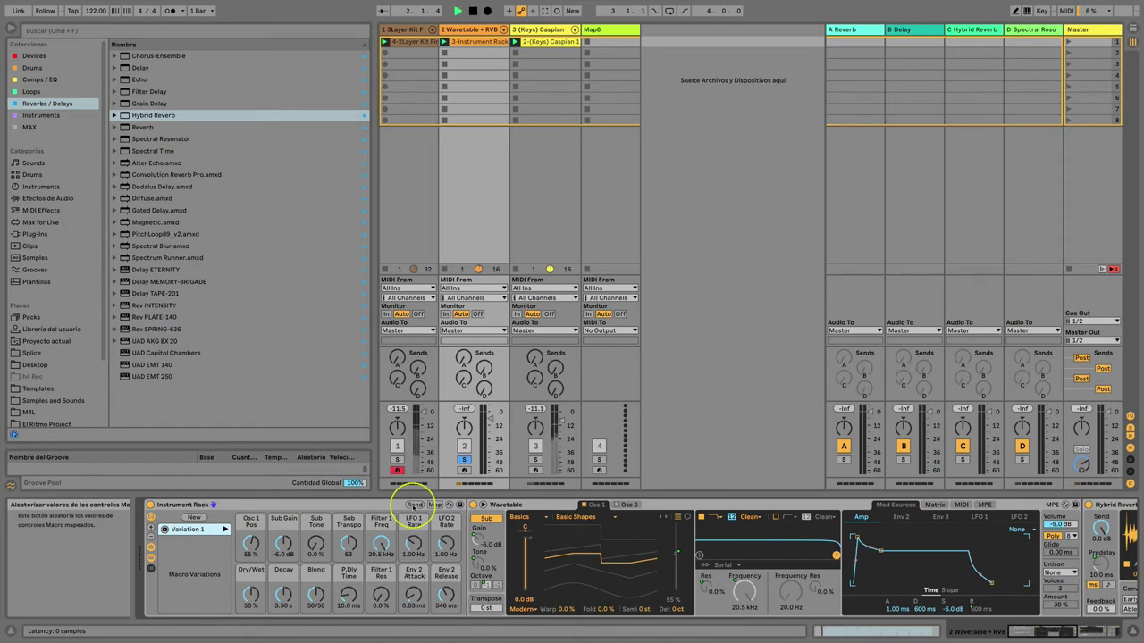
# Step: Randomize the Instrument Rack's macros three times during playback and store the last result as the second variation
pyautogui.click(415, 504)
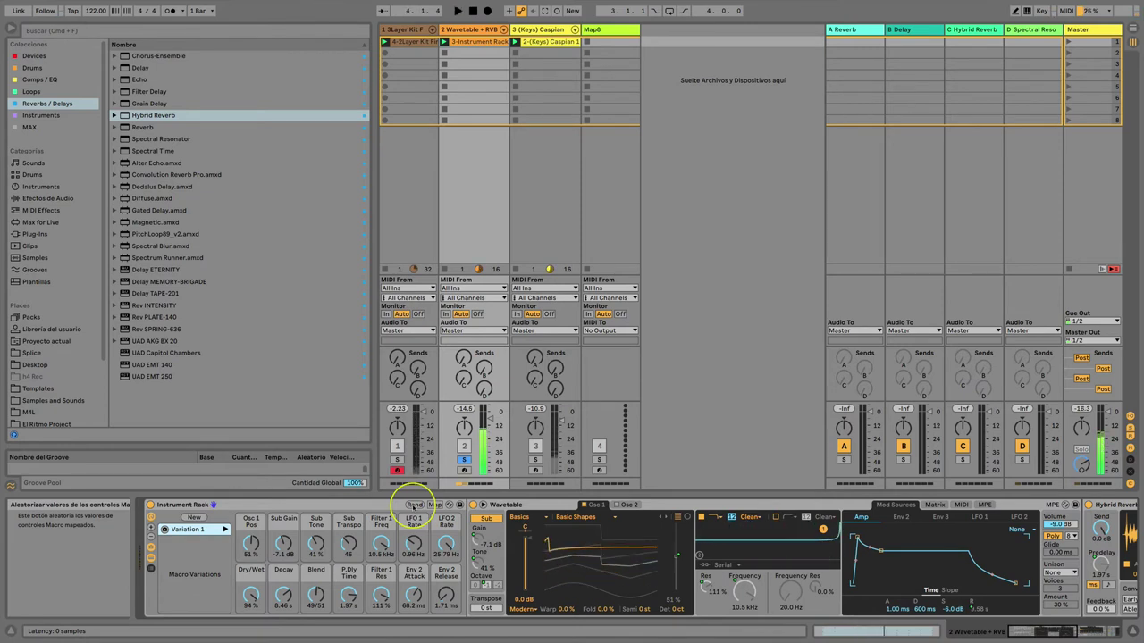
pyautogui.click(413, 506)
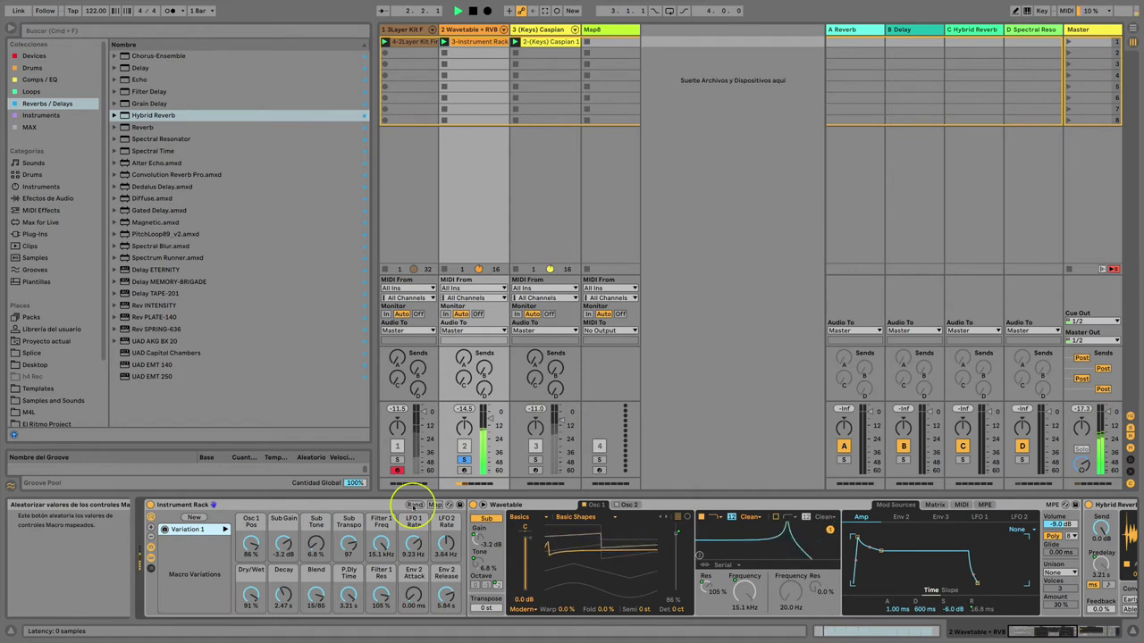
pyautogui.click(413, 506)
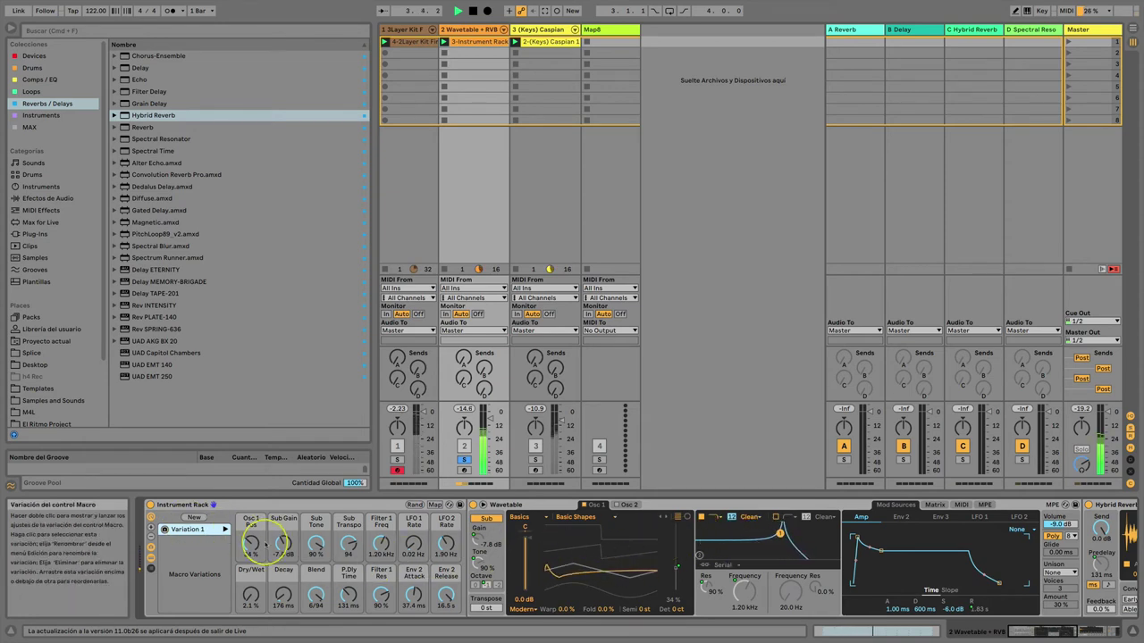
pyautogui.click(194, 517)
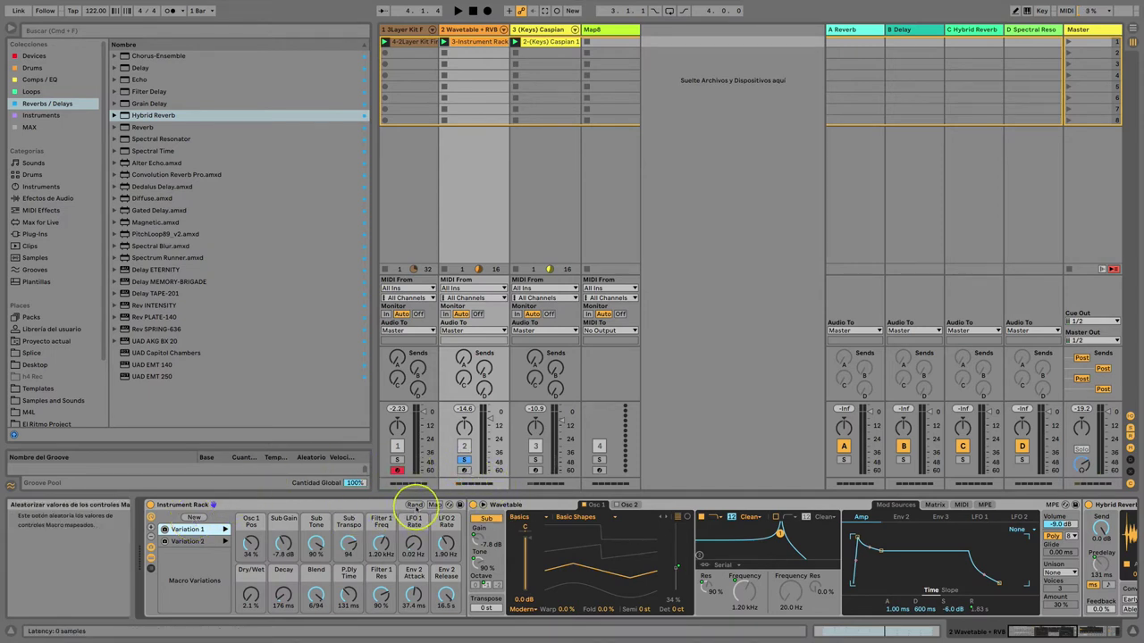
# Step: Audition two more randomizations of the rack's macros, checking the Wavetable and Hybrid Reverb parameters between them
pyautogui.click(416, 505)
pyautogui.press('space')
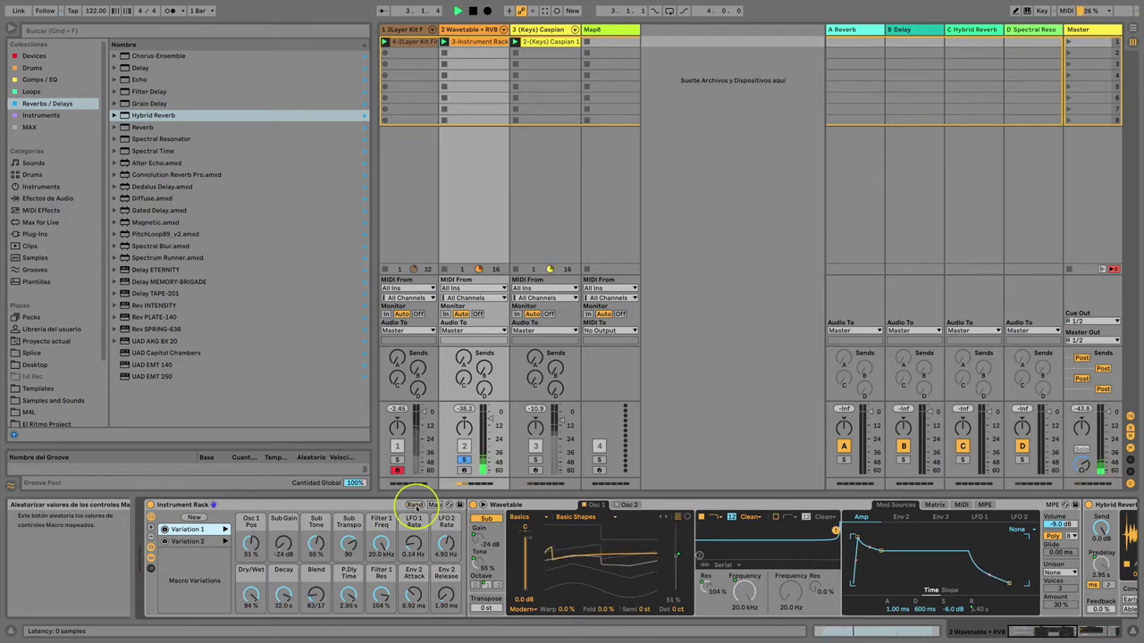
pyautogui.hscroll(10, 676, 575)
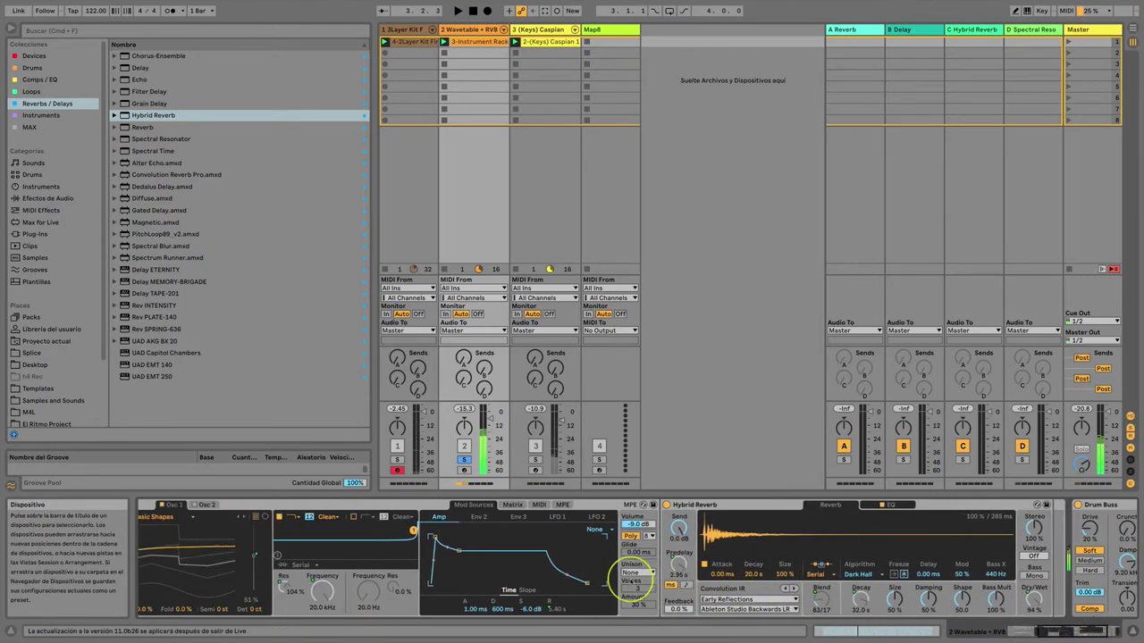
pyautogui.hscroll(-10, 632, 580)
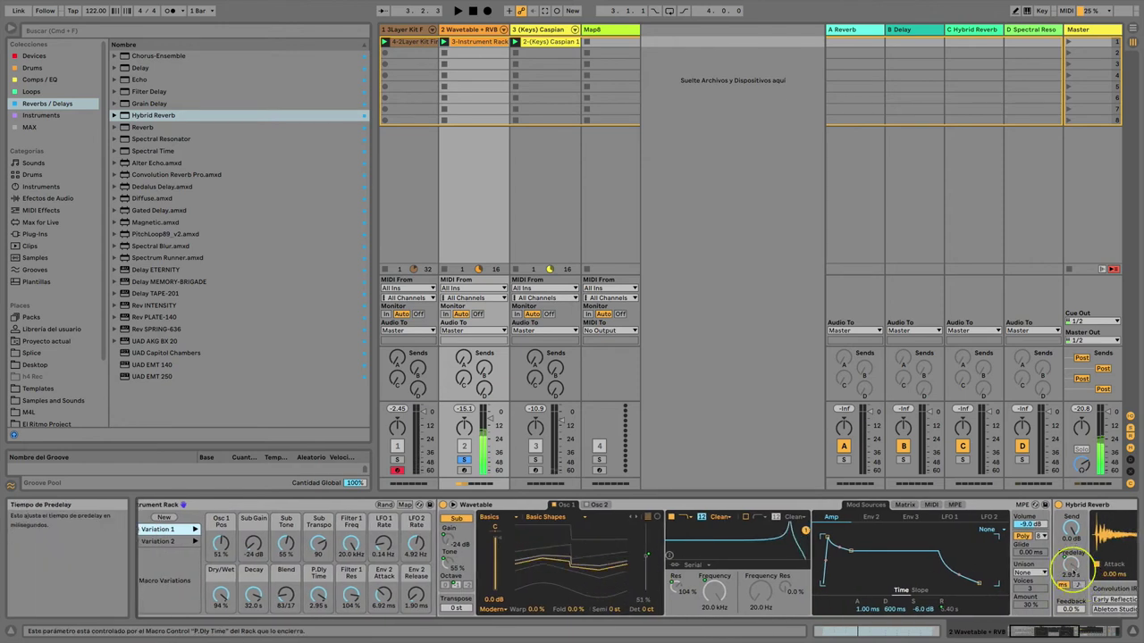
pyautogui.hscroll(-2, 572, 563)
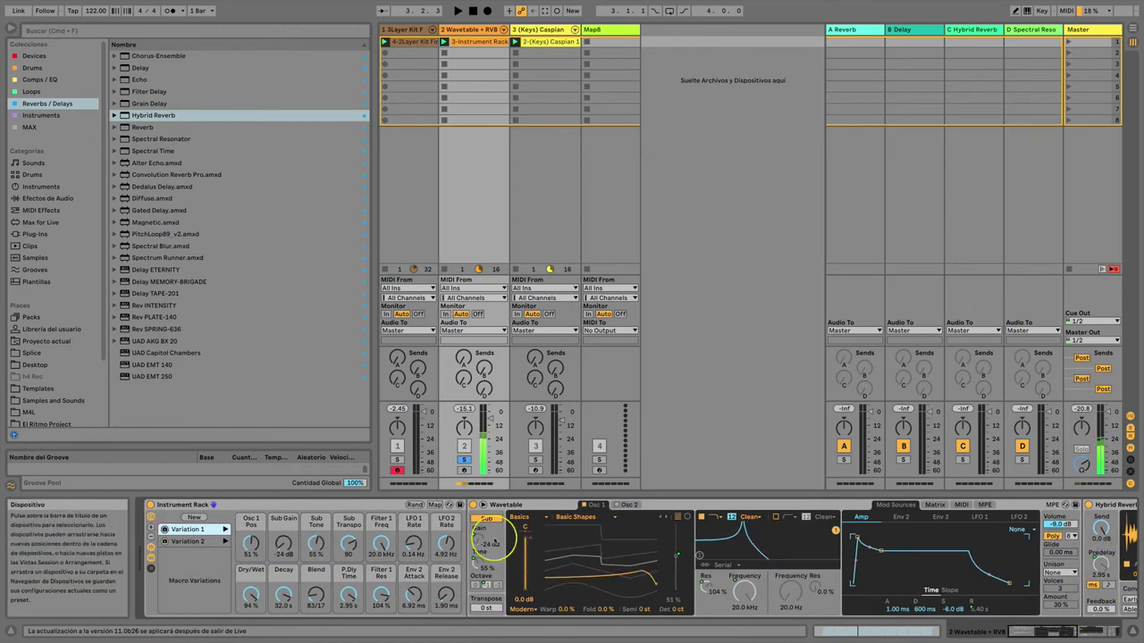
pyautogui.click(414, 505)
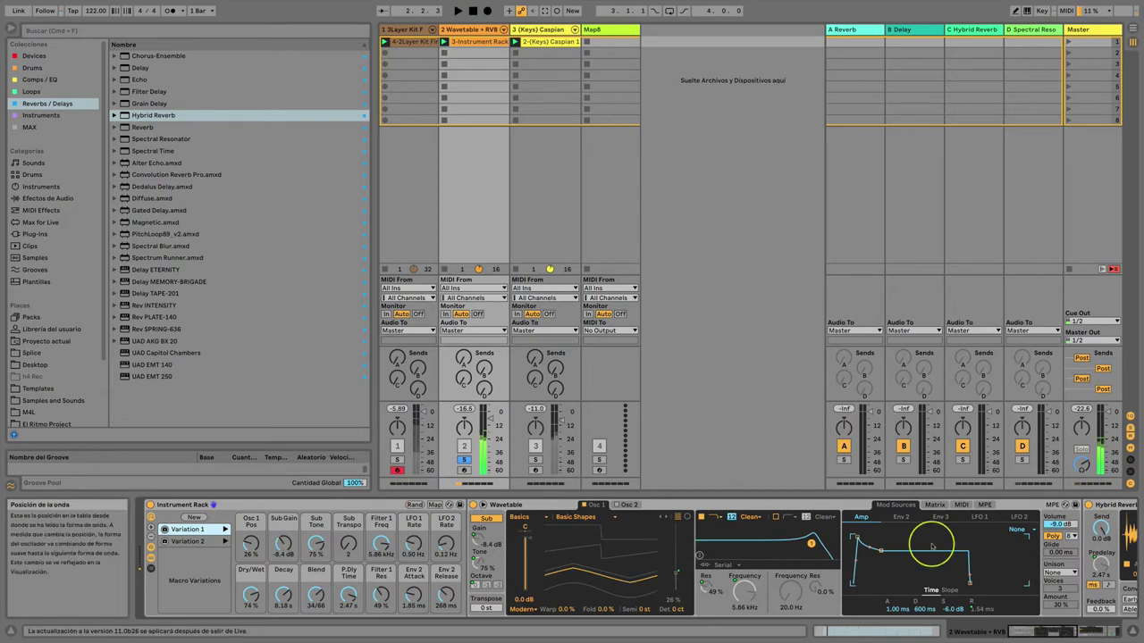
# Step: Limit the P.Dly Time macro mapping to a maximum of 705 ms and leave macro mapping mode
pyautogui.click(434, 505)
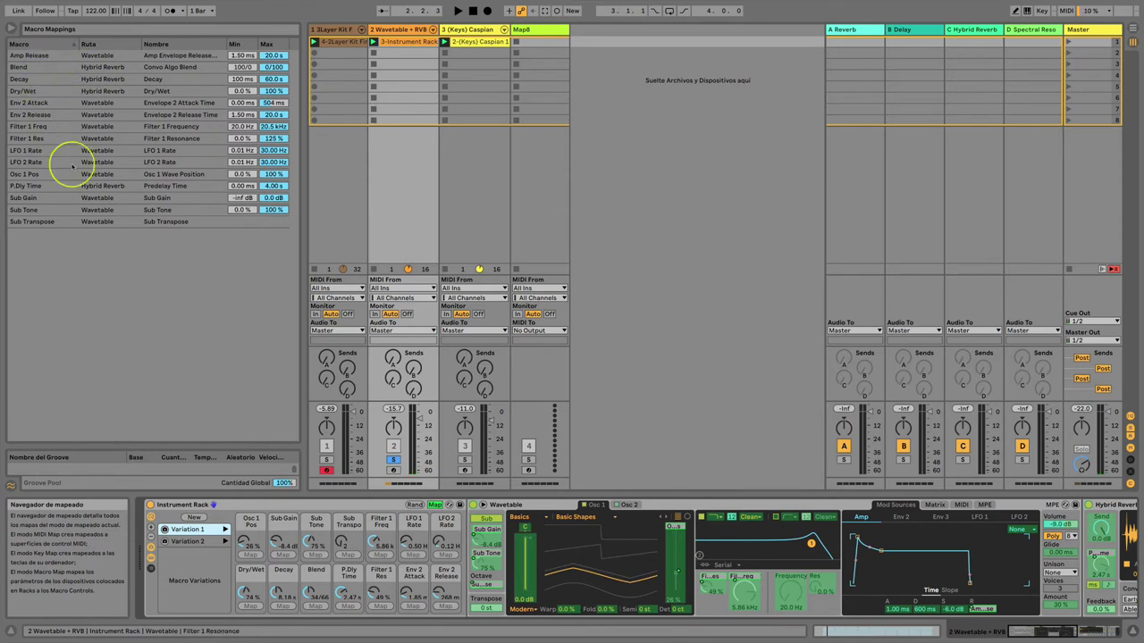
pyautogui.click(149, 186)
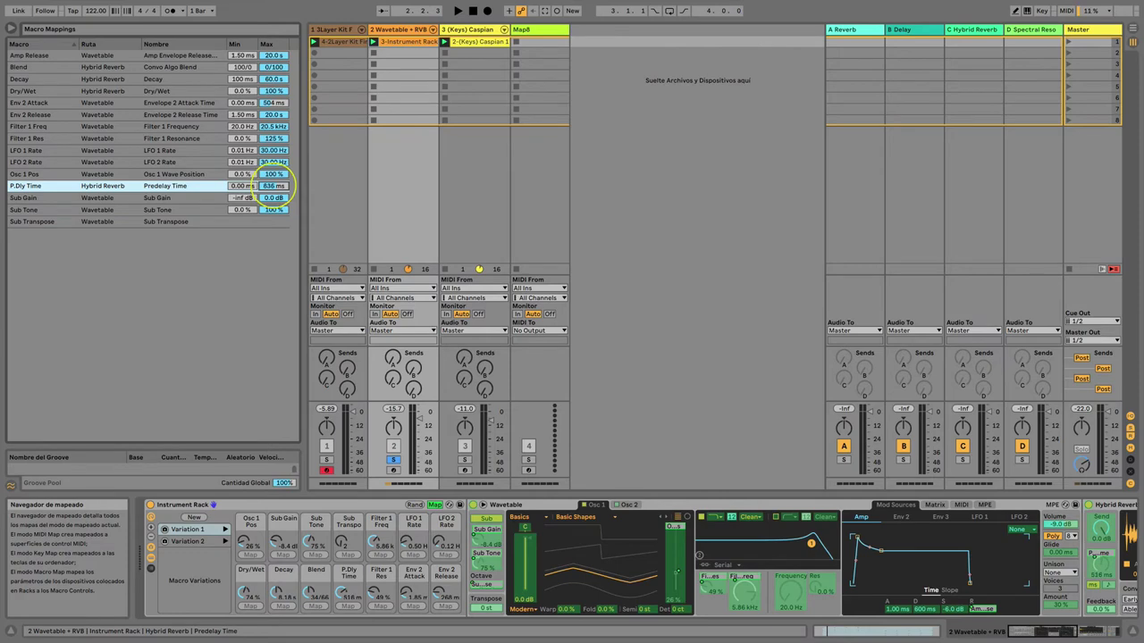
pyautogui.click(435, 505)
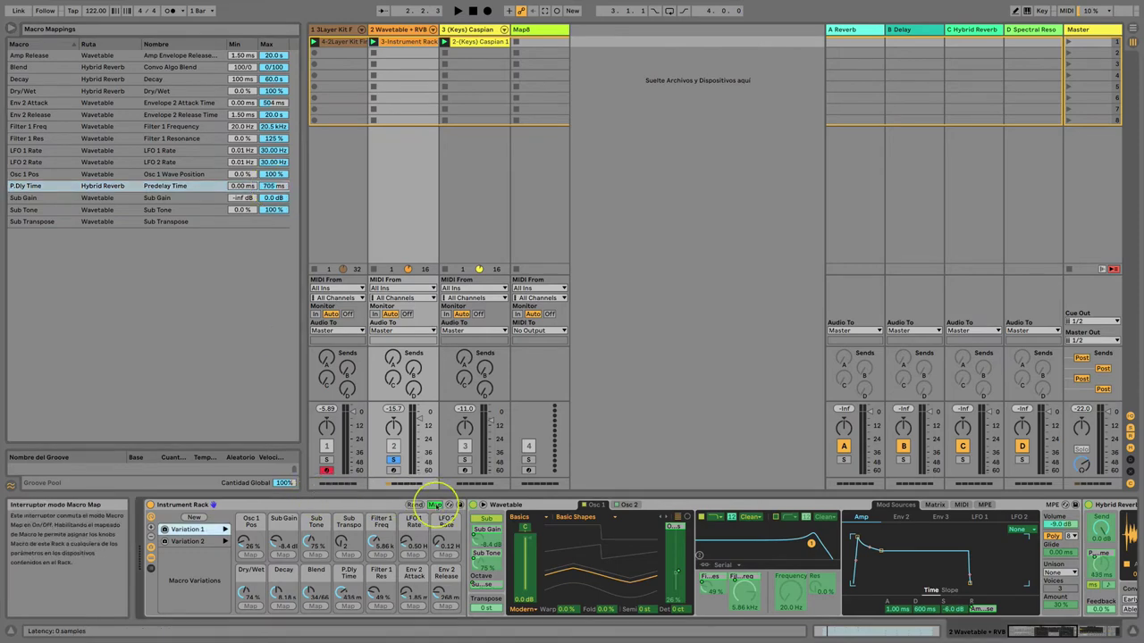
# Step: Play the clip, randomize the rack's macros twice and store the last result as the third variation
pyautogui.press('space')
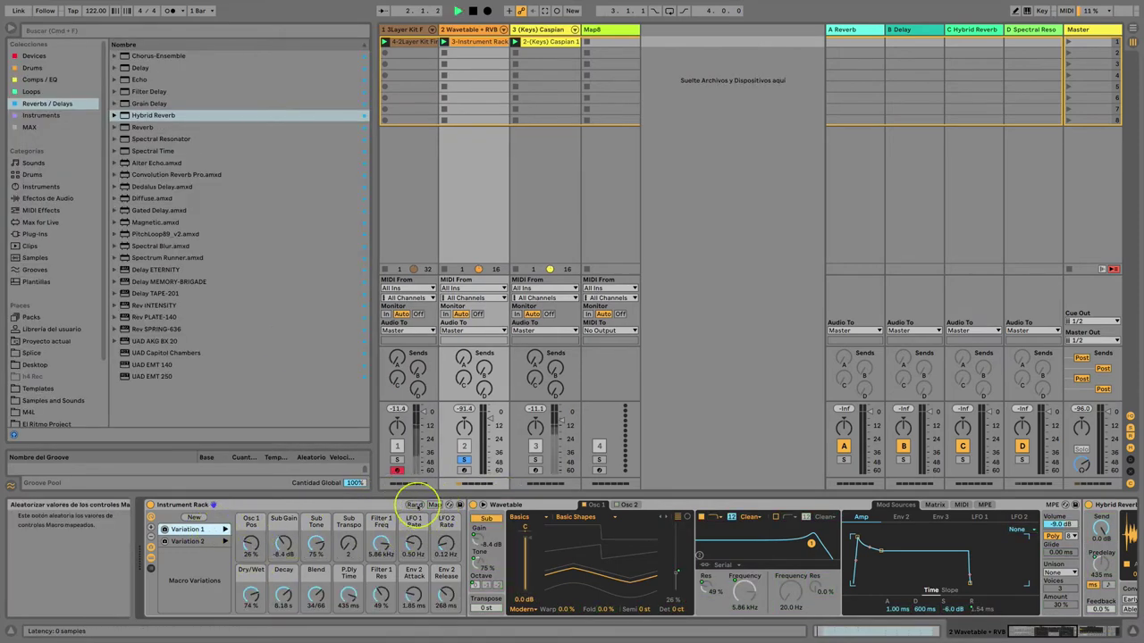
pyautogui.click(416, 506)
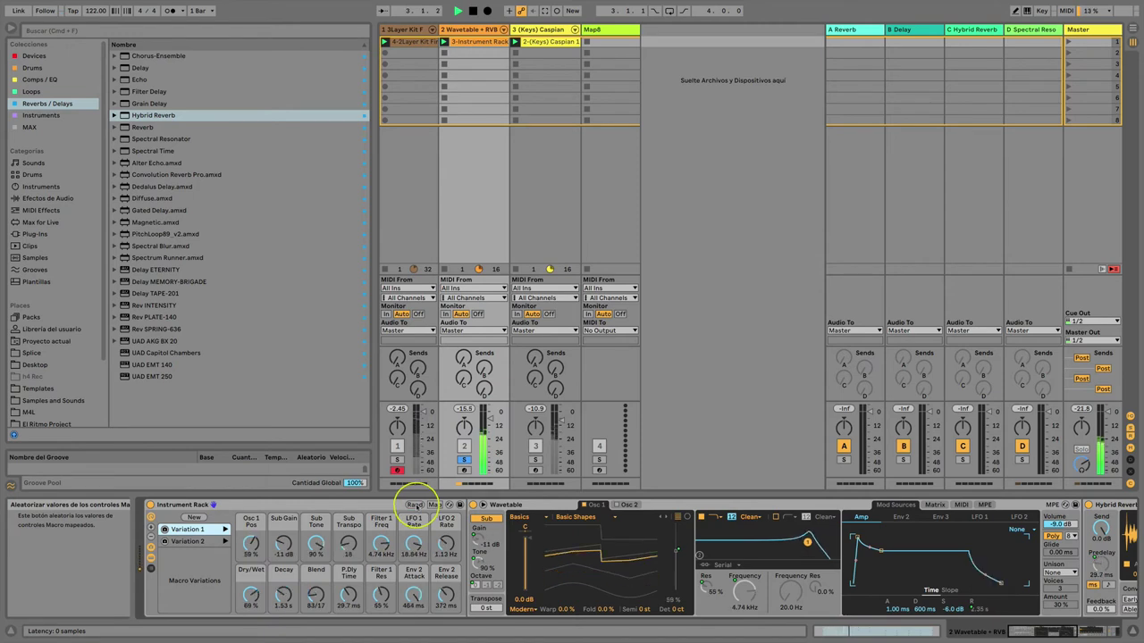
pyautogui.click(417, 505)
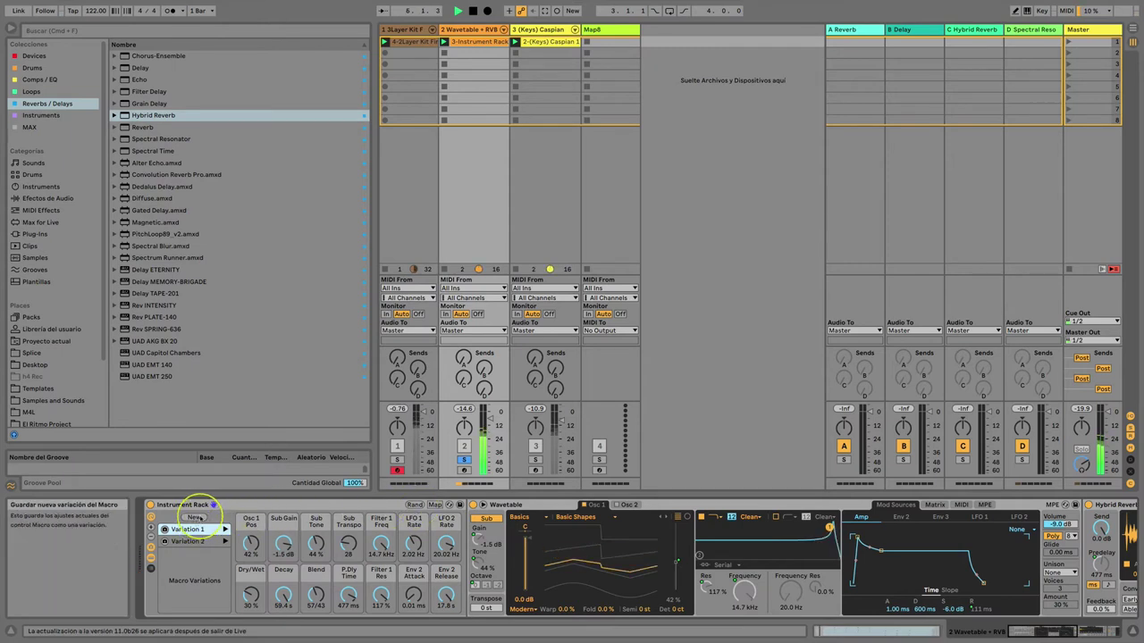
pyautogui.click(195, 517)
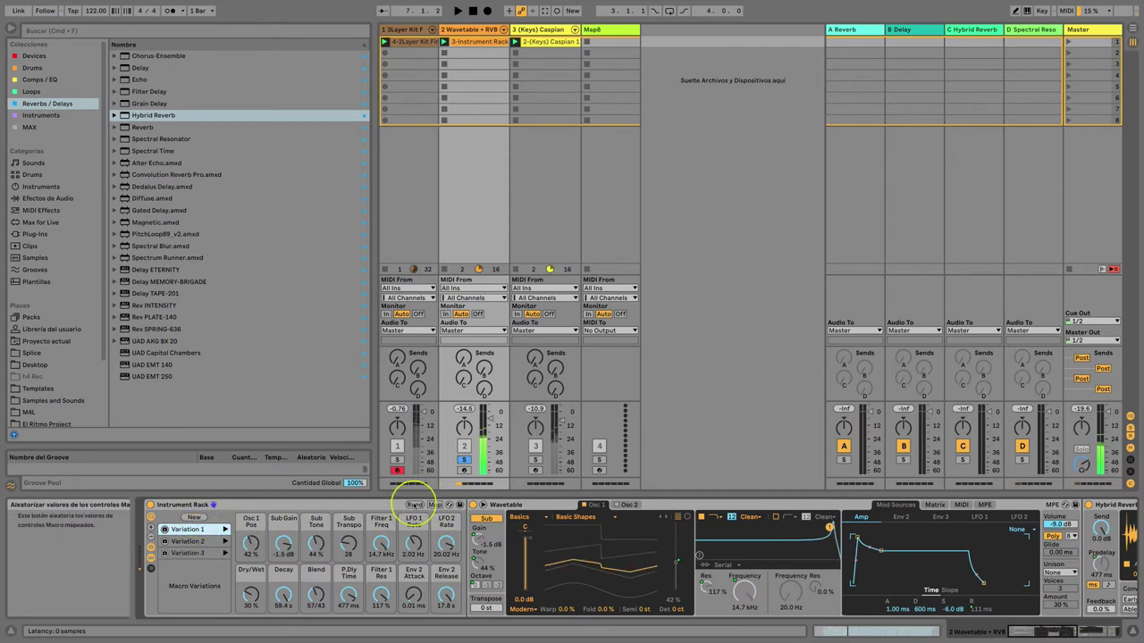
# Step: Keep randomizing the rack's macros and store two of the results as the fourth and fifth variations
pyautogui.click(414, 505)
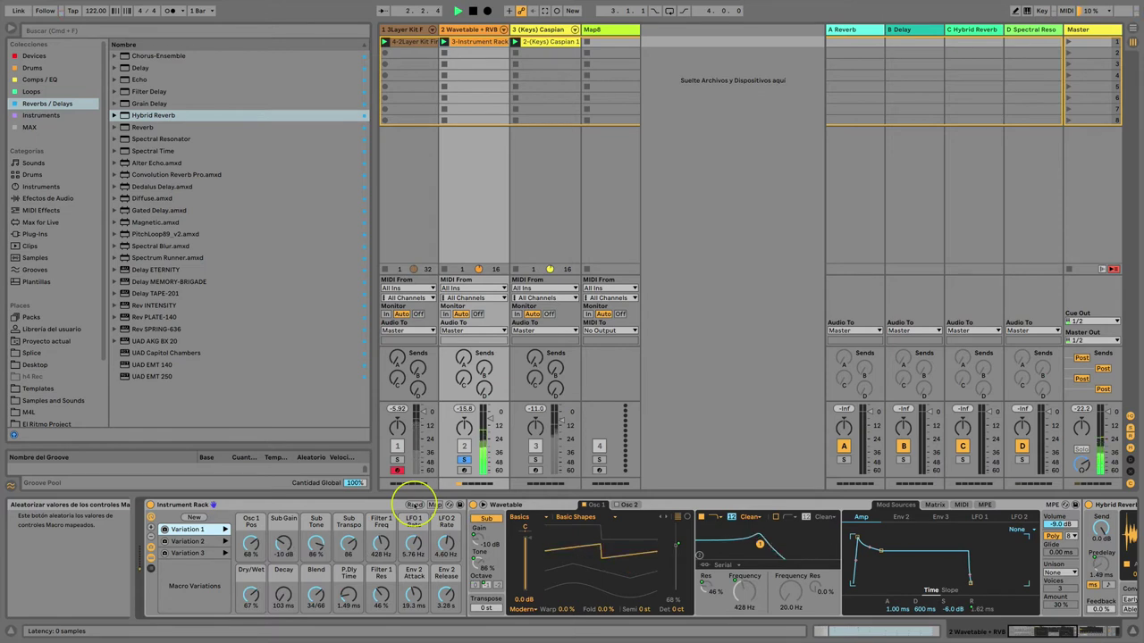
pyautogui.click(194, 518)
pyautogui.click(414, 506)
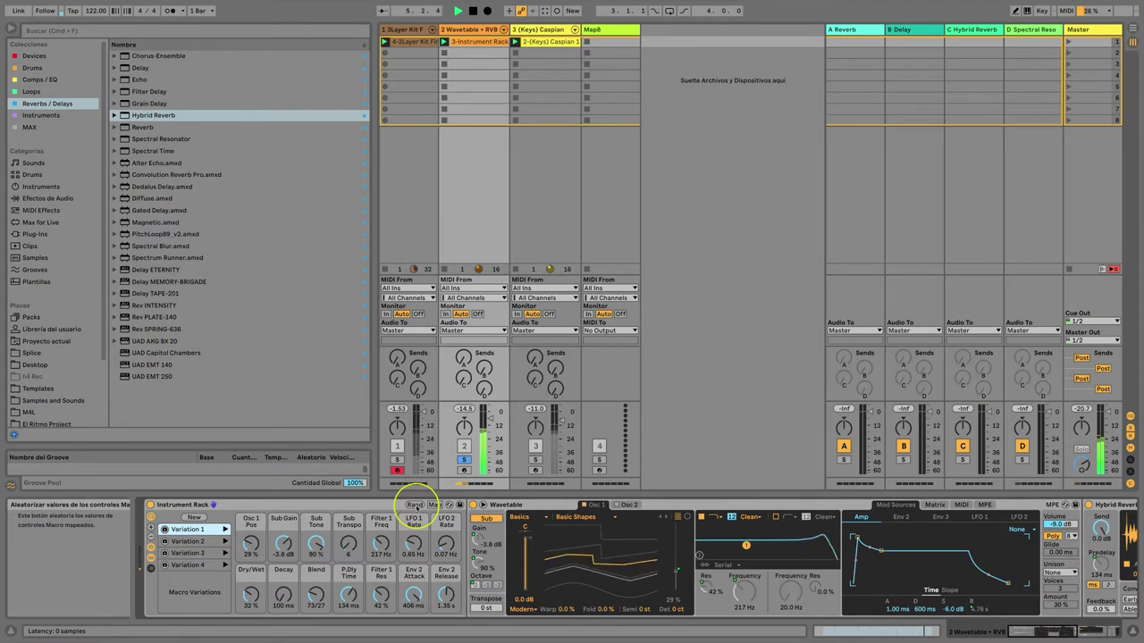
pyautogui.click(414, 506)
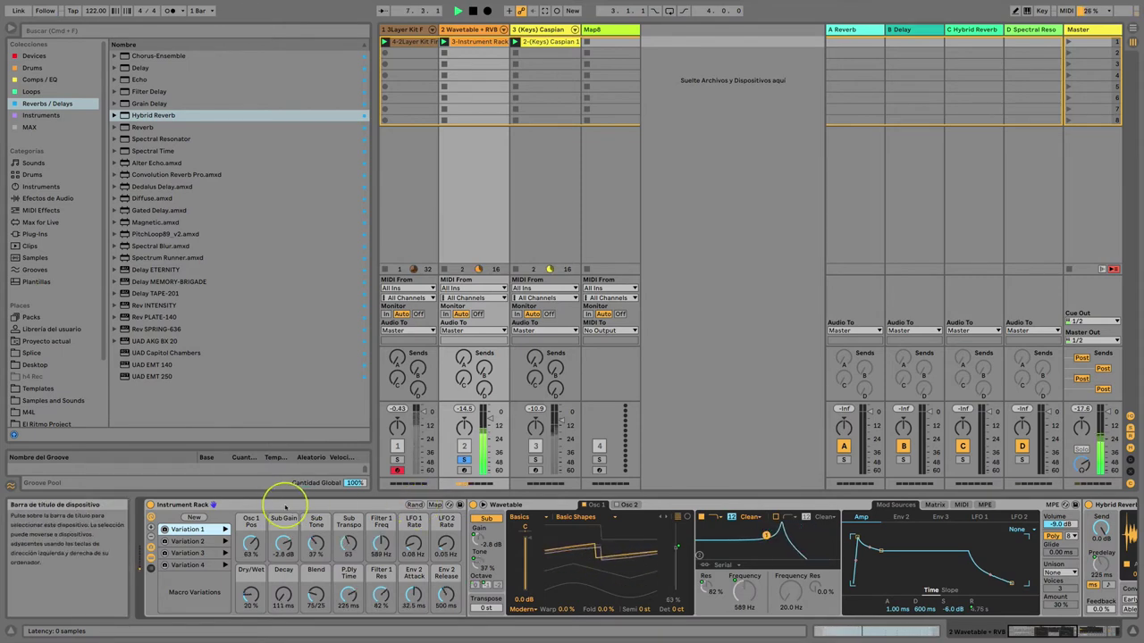
pyautogui.click(193, 517)
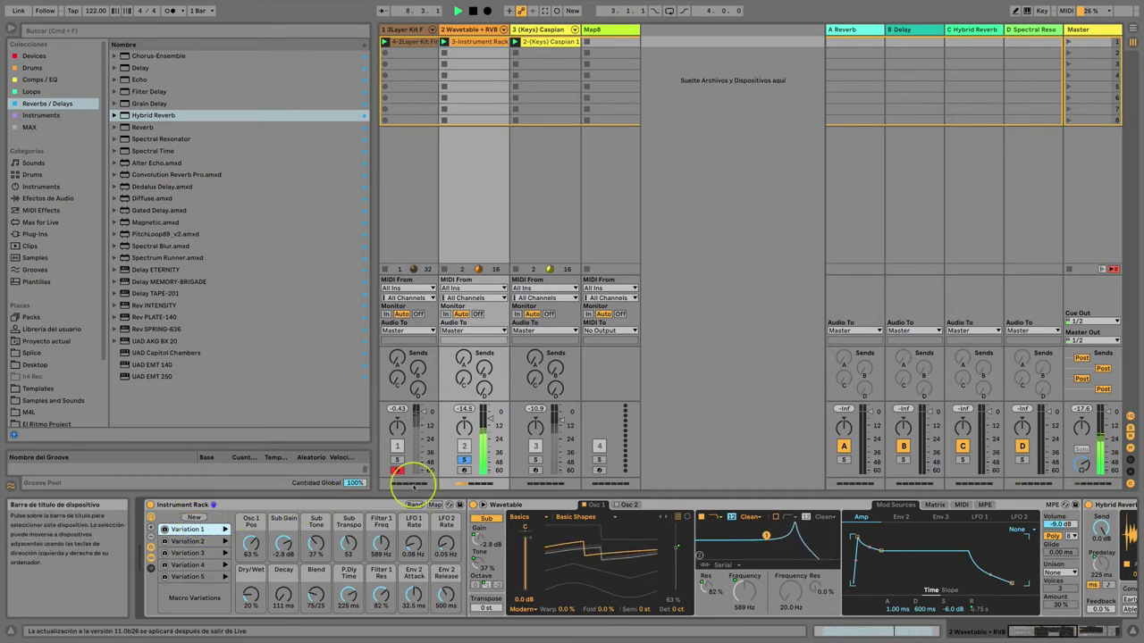
# Step: Unsolo the Wavetable track, solo the (Keys) Caspian track and audition its clip
pyautogui.click(464, 459)
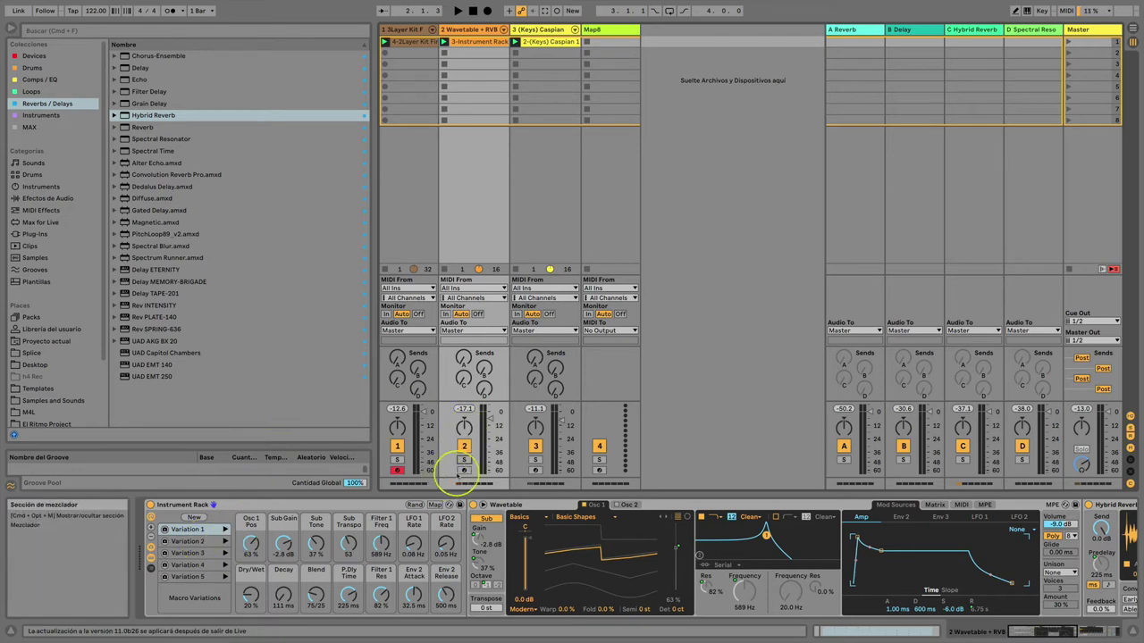
pyautogui.click(541, 30)
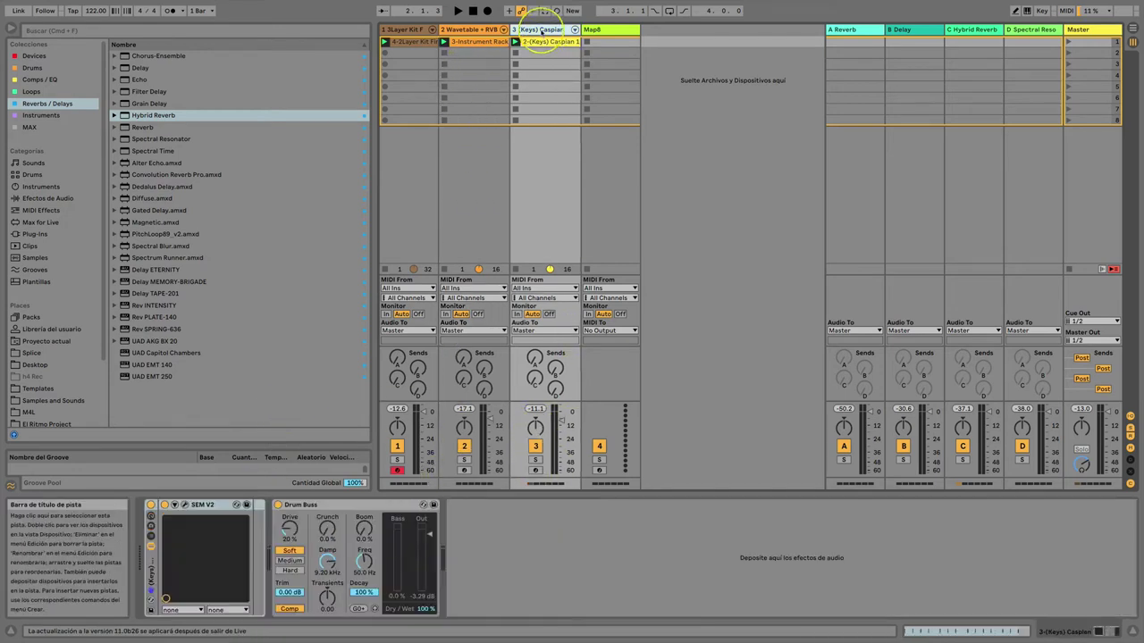
pyautogui.click(535, 459)
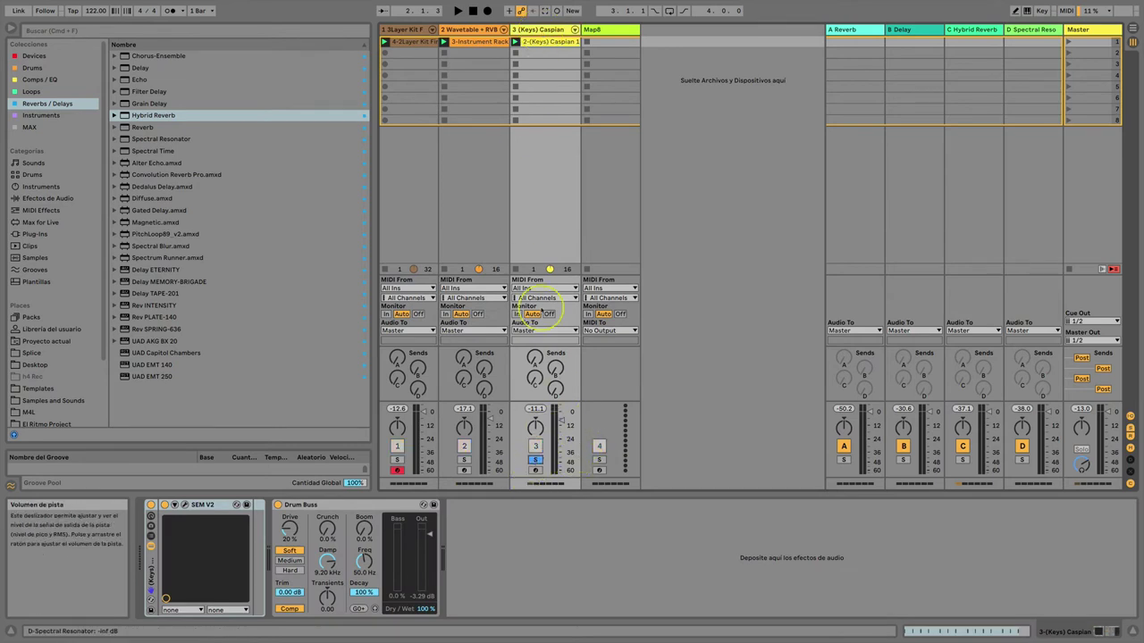
pyautogui.press('space')
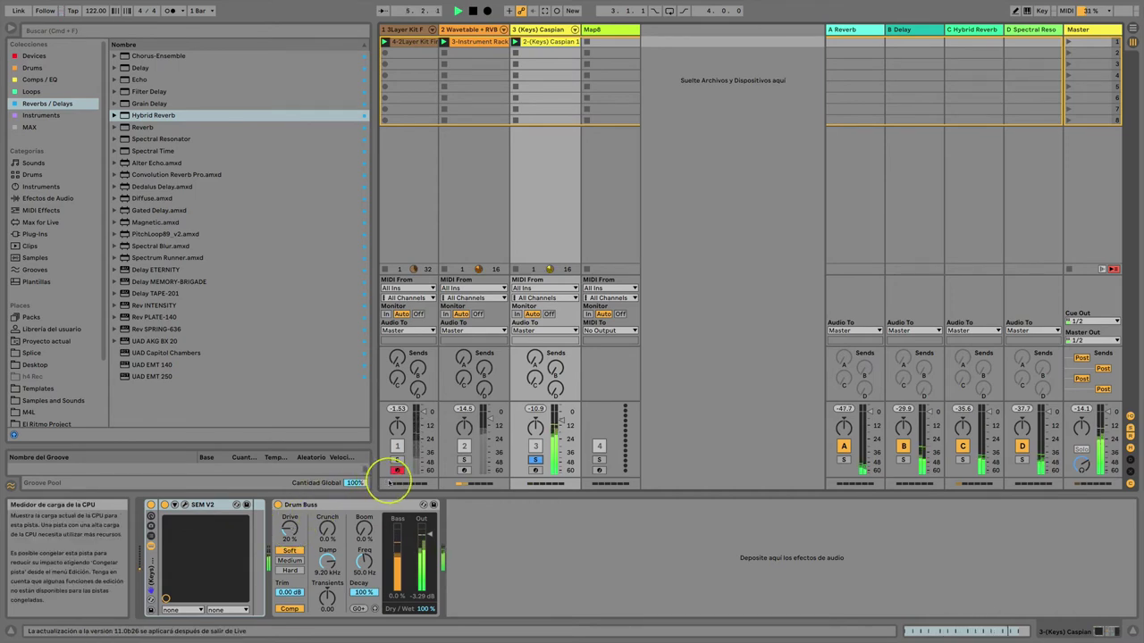
pyautogui.press('space')
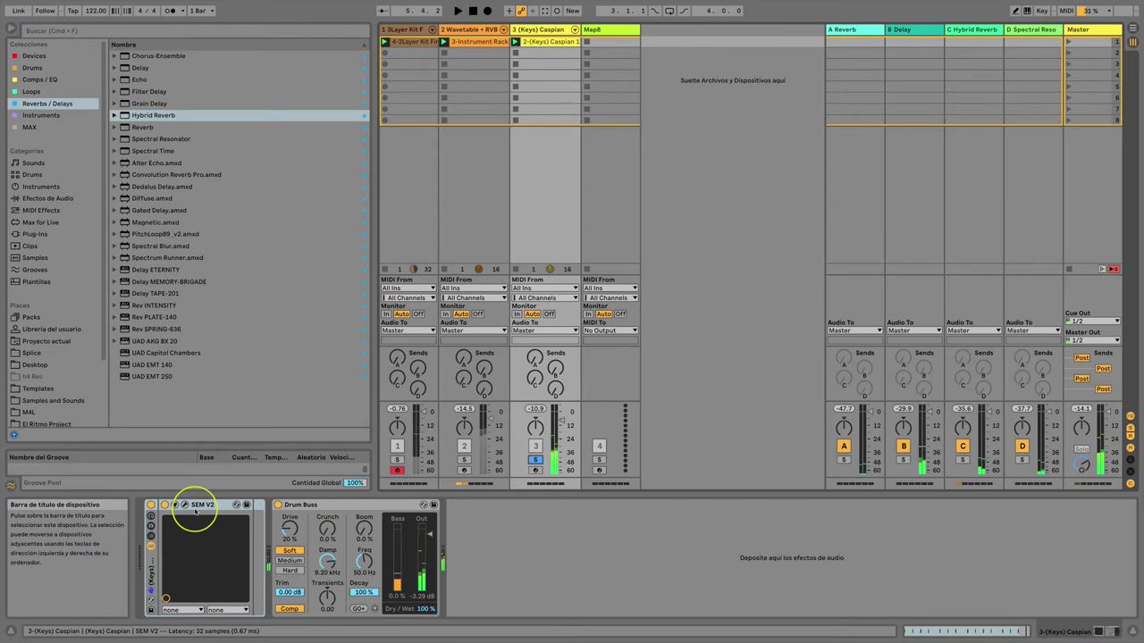
# Step: Open the SEM V2 plug-in window, move it clear of the device chain and unfold the device's parameters
pyautogui.click(185, 505)
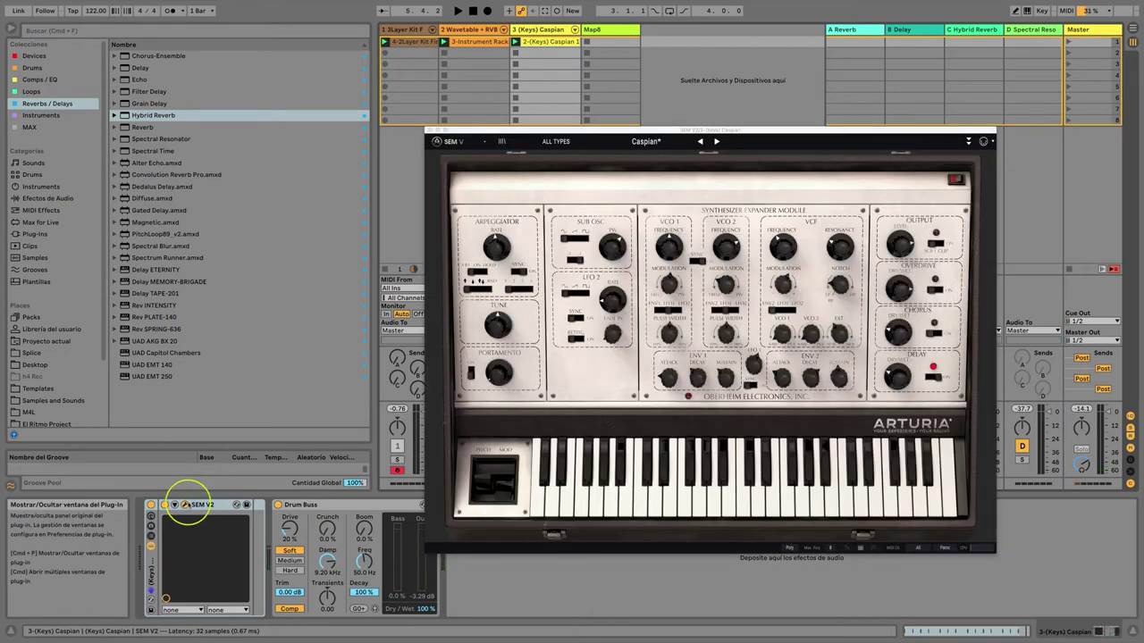
pyautogui.moveTo(479, 133); pyautogui.dragTo(518, 90)
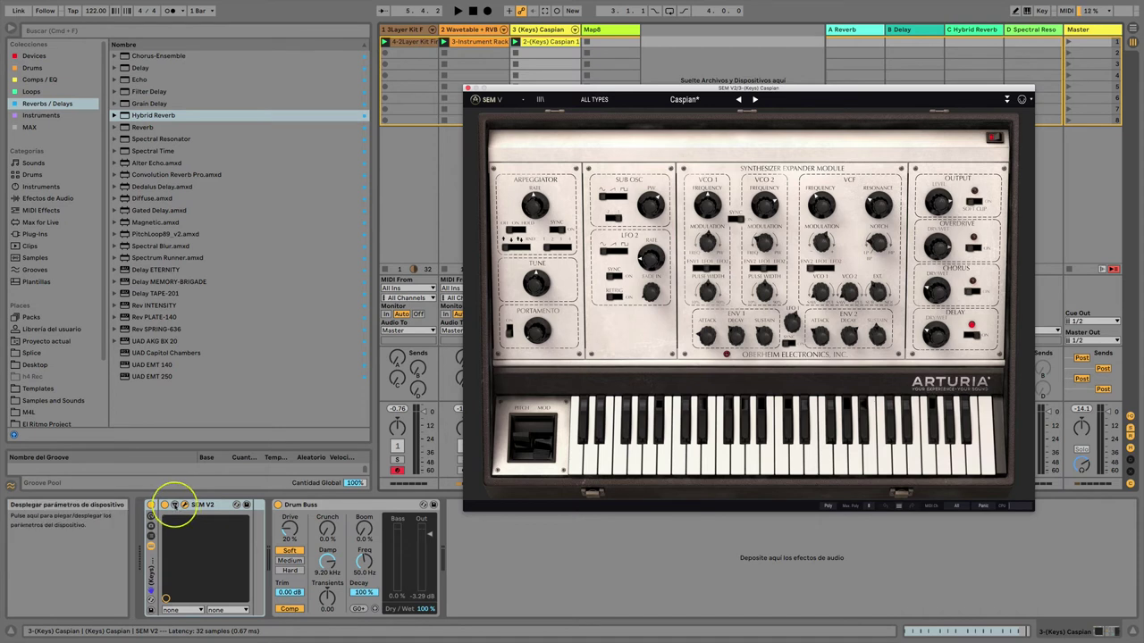
pyautogui.click(174, 506)
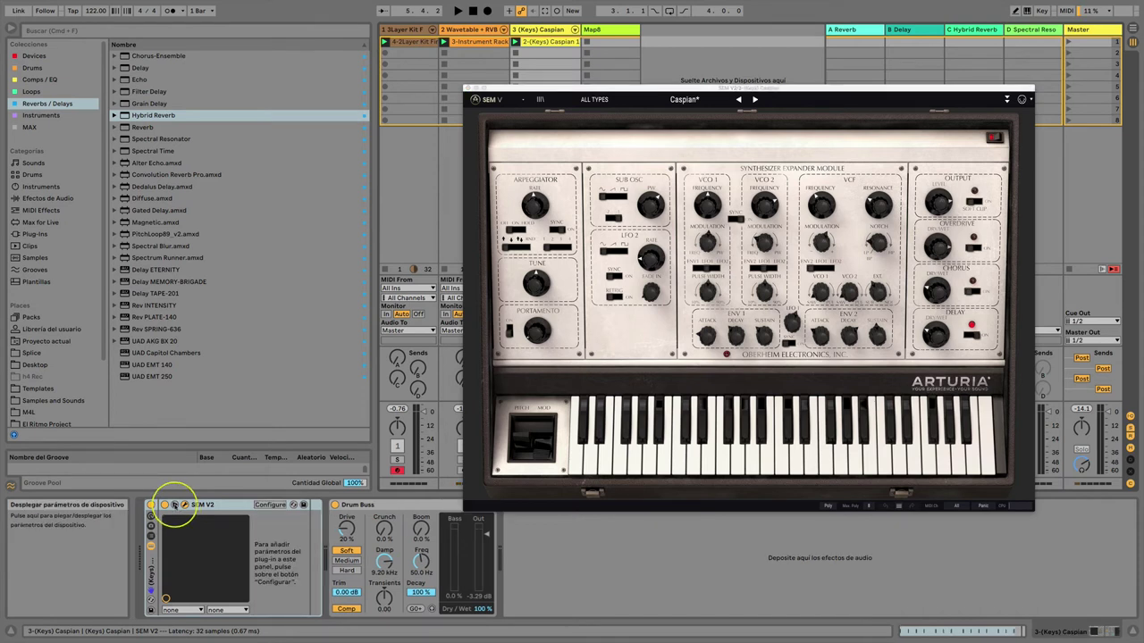
# Step: Put the SEM V2 device in Configure mode and add the plug-in's VCF Freq, VCF Res, VCO1 Mix and VCO2 Mix parameters
pyautogui.click(174, 505)
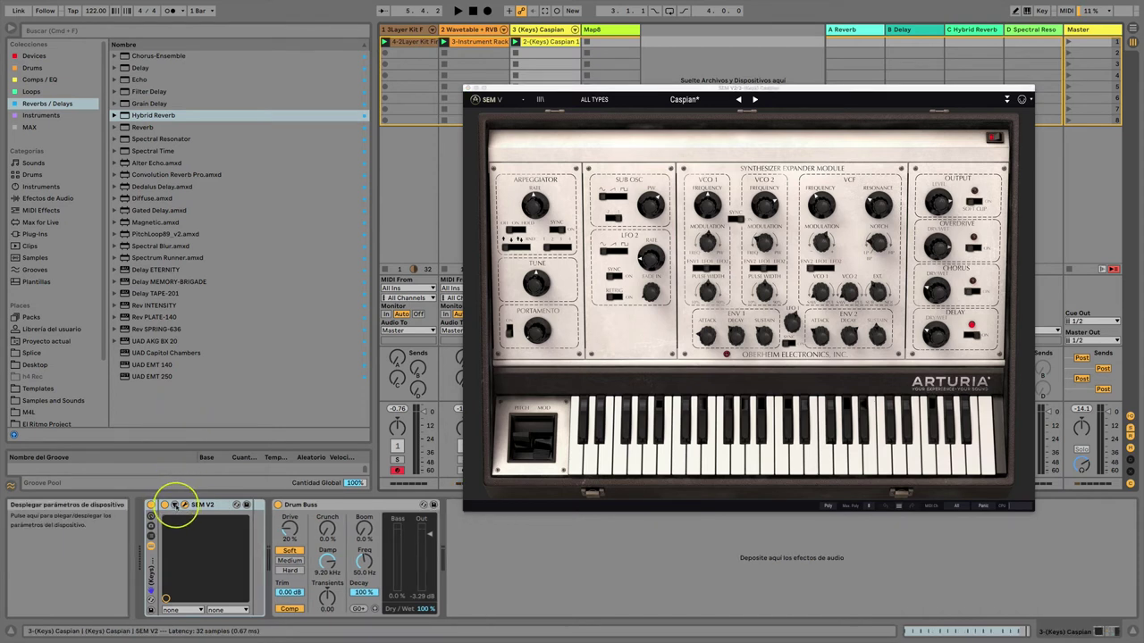
pyautogui.click(175, 506)
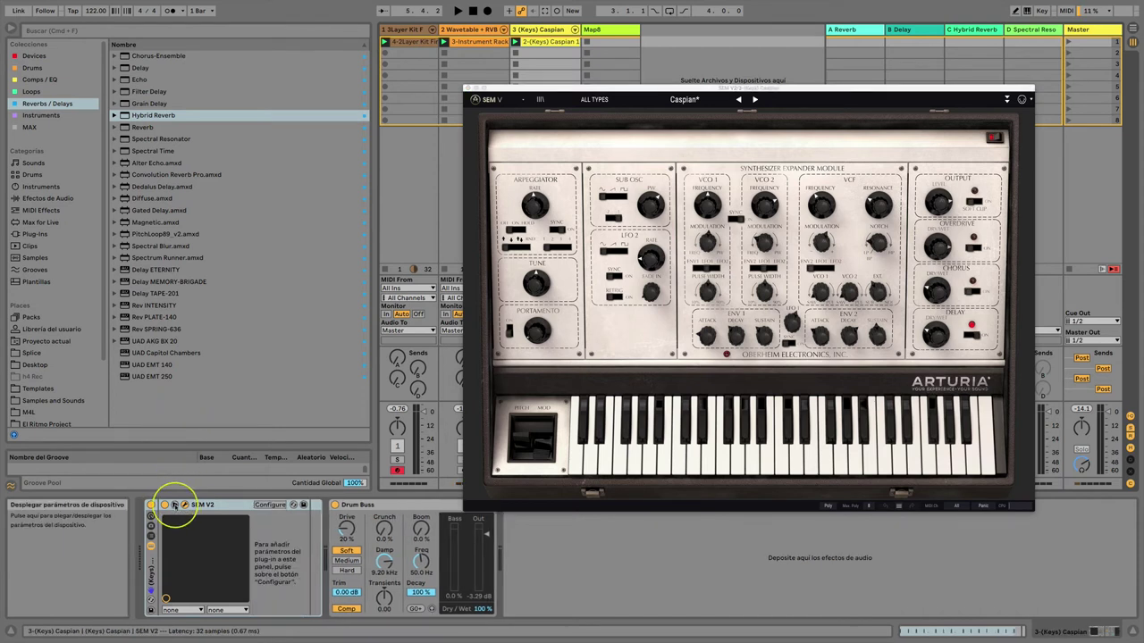
pyautogui.click(268, 505)
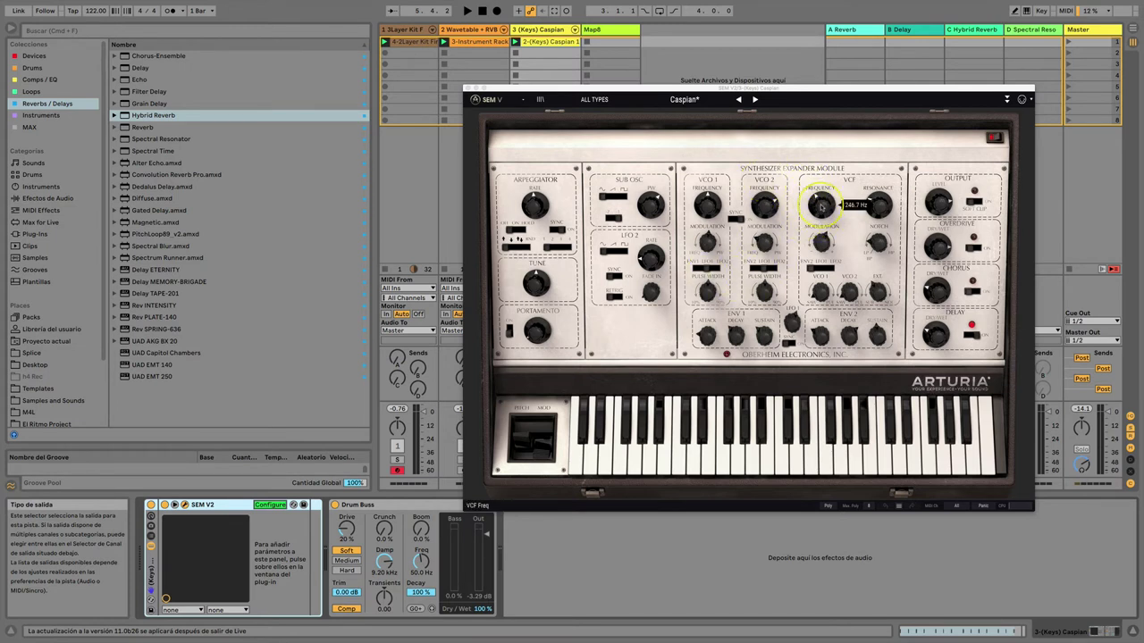
pyautogui.click(820, 207)
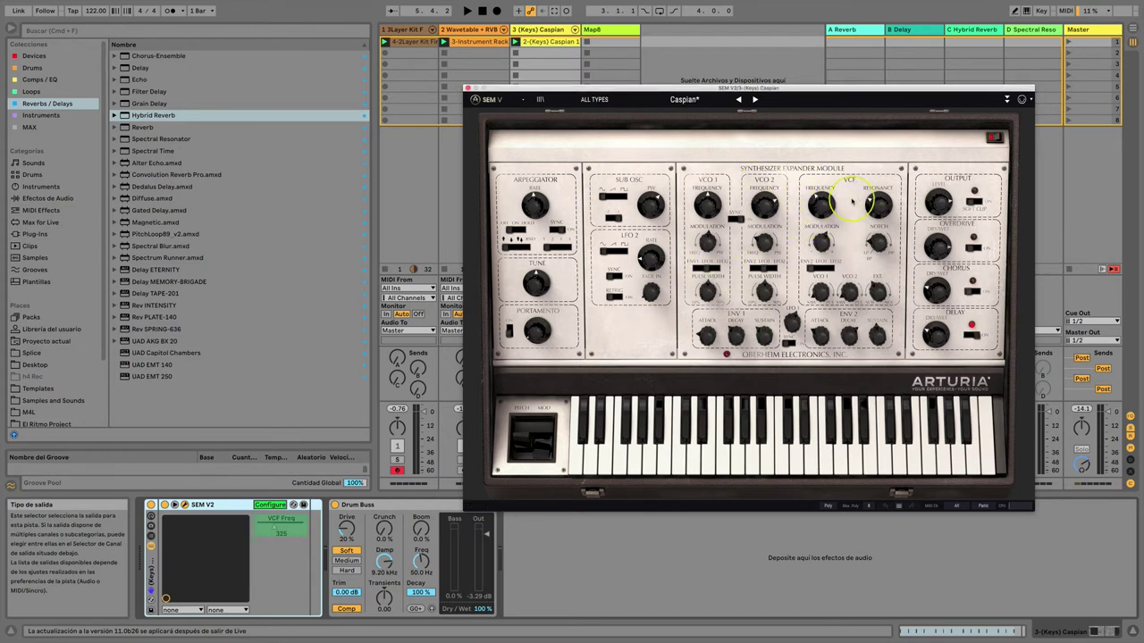
pyautogui.click(879, 207)
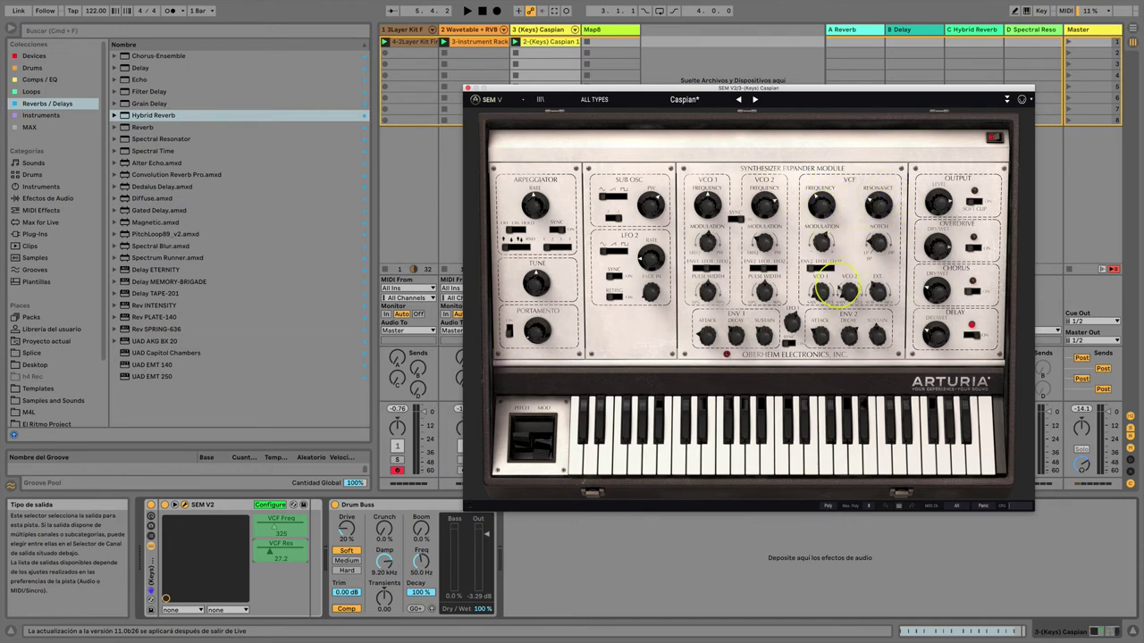
pyautogui.moveTo(823, 293)
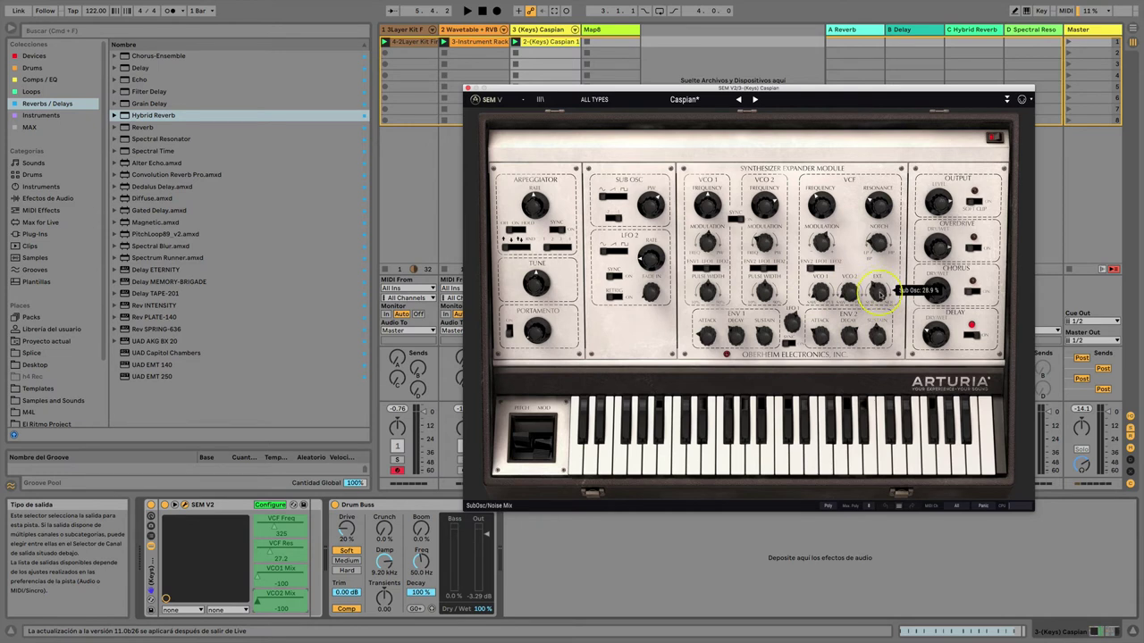
# Step: Add SubOsc/Noise Mix, ENV2 and ENV1 Sustain and Decay, LFO1 and LFO2 Freq and VCF Modulation Amount, and leave Configure mode
pyautogui.click(879, 293)
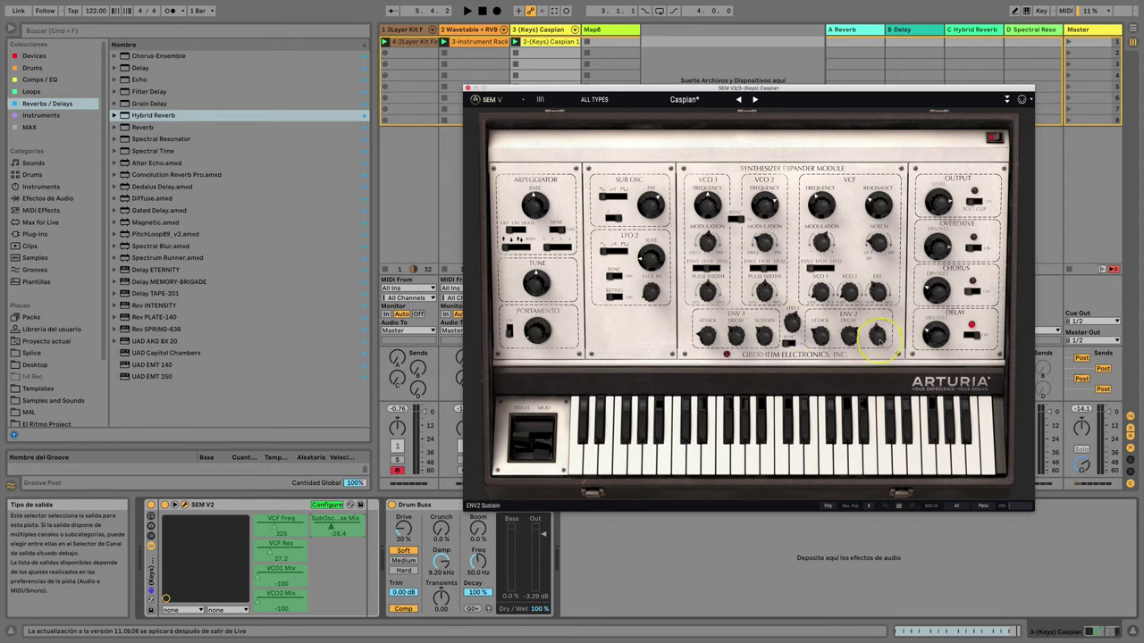
pyautogui.click(878, 335)
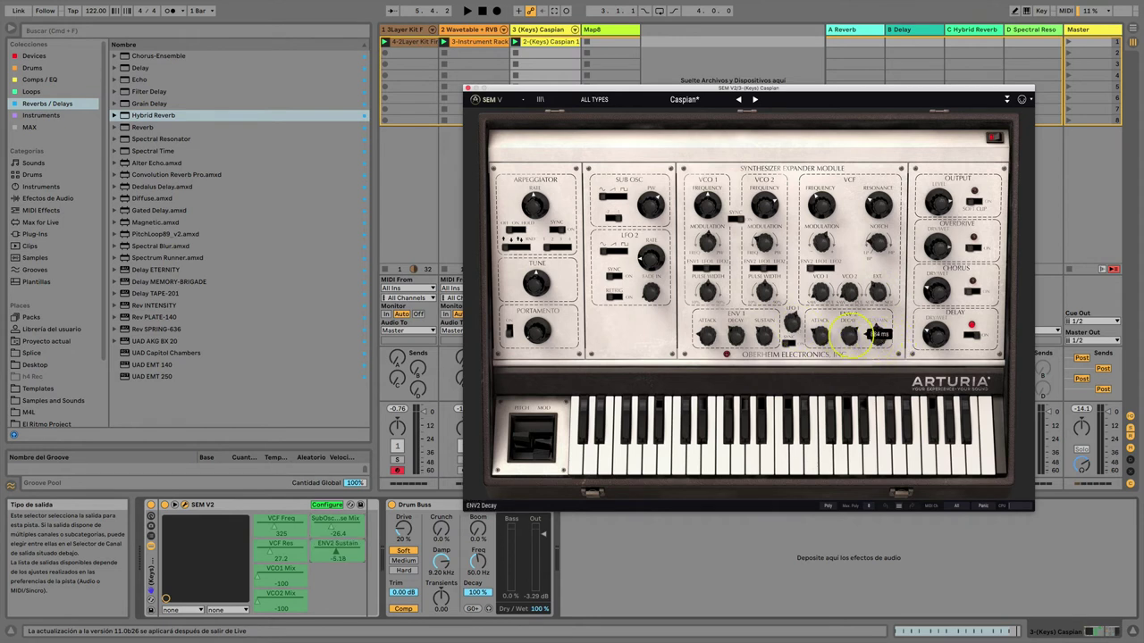
pyautogui.click(849, 335)
pyautogui.click(766, 336)
pyautogui.click(737, 336)
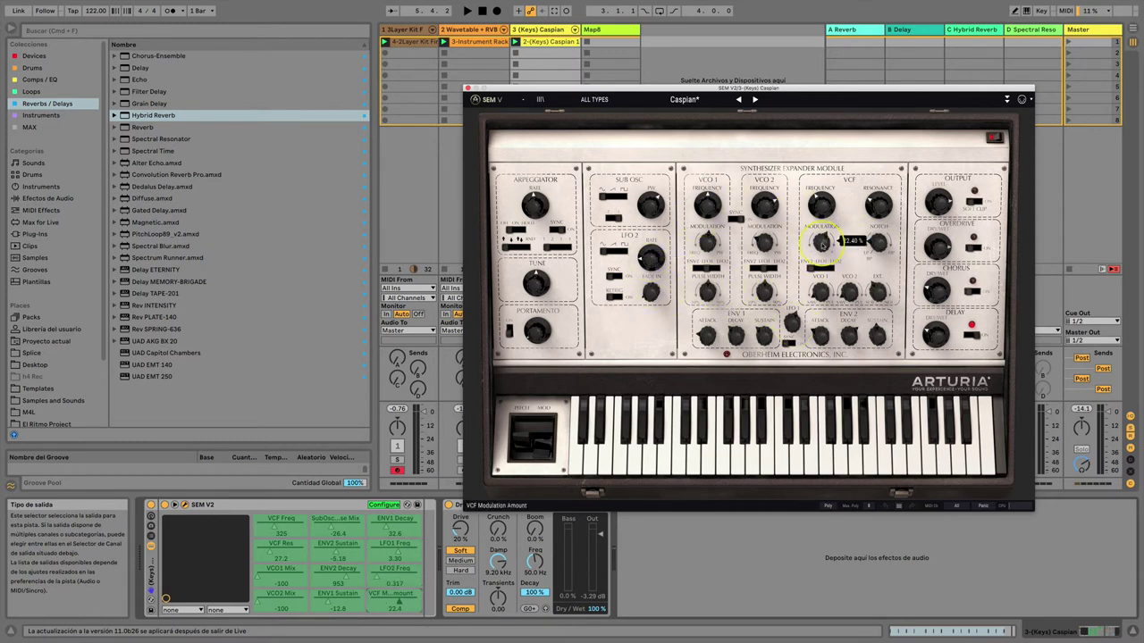
pyautogui.click(383, 504)
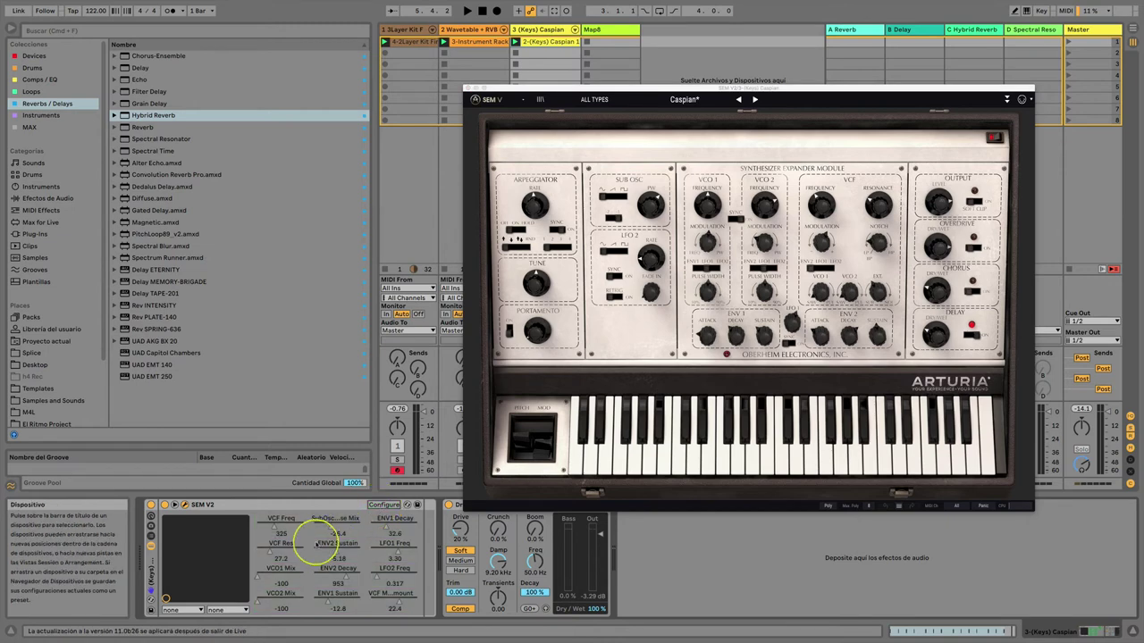
# Step: Map VCF Freq, VCF Res, VCO1 Mix and VCO2 Mix to Macros 1 to 4 and close the SEM V2 plug-in window
pyautogui.rightClick(273, 527)
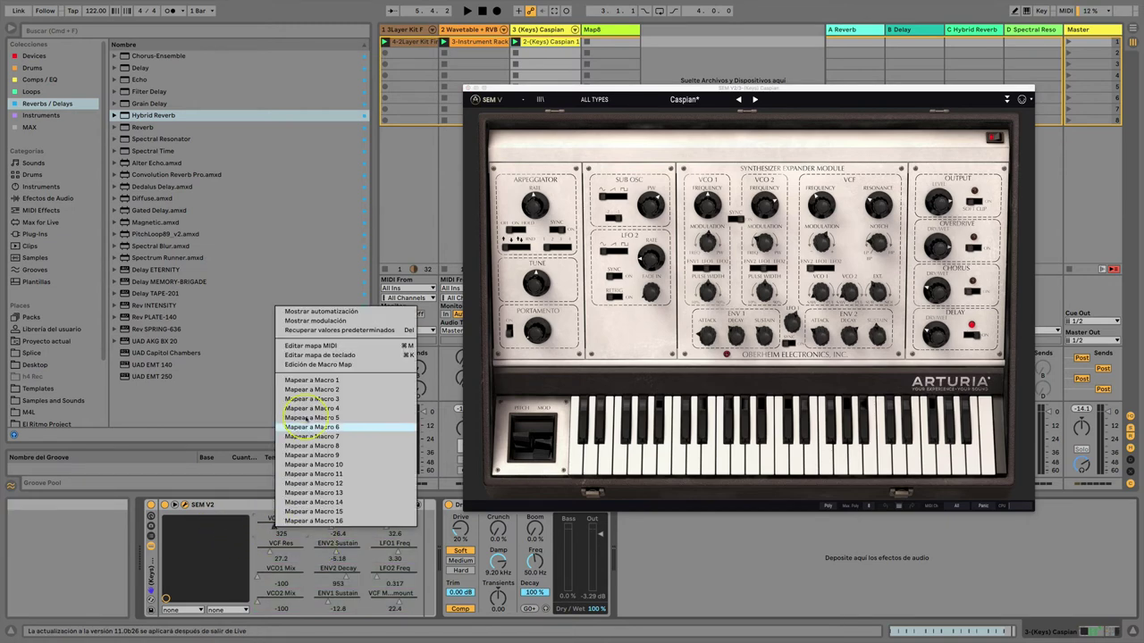
pyautogui.click(295, 378)
pyautogui.rightClick(403, 546)
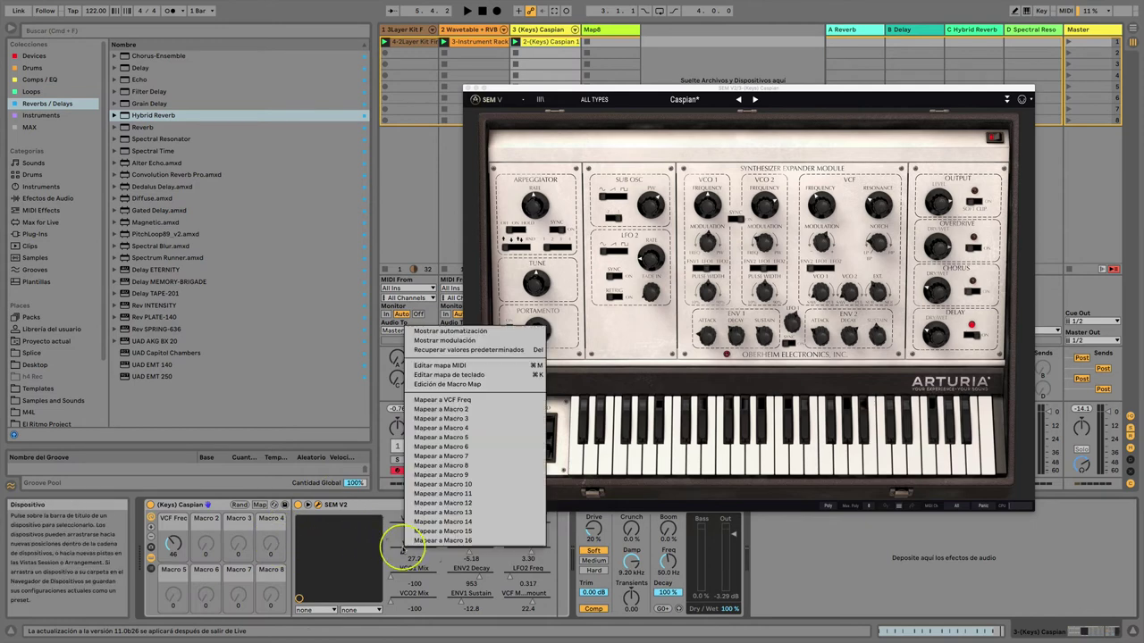
pyautogui.click(447, 420)
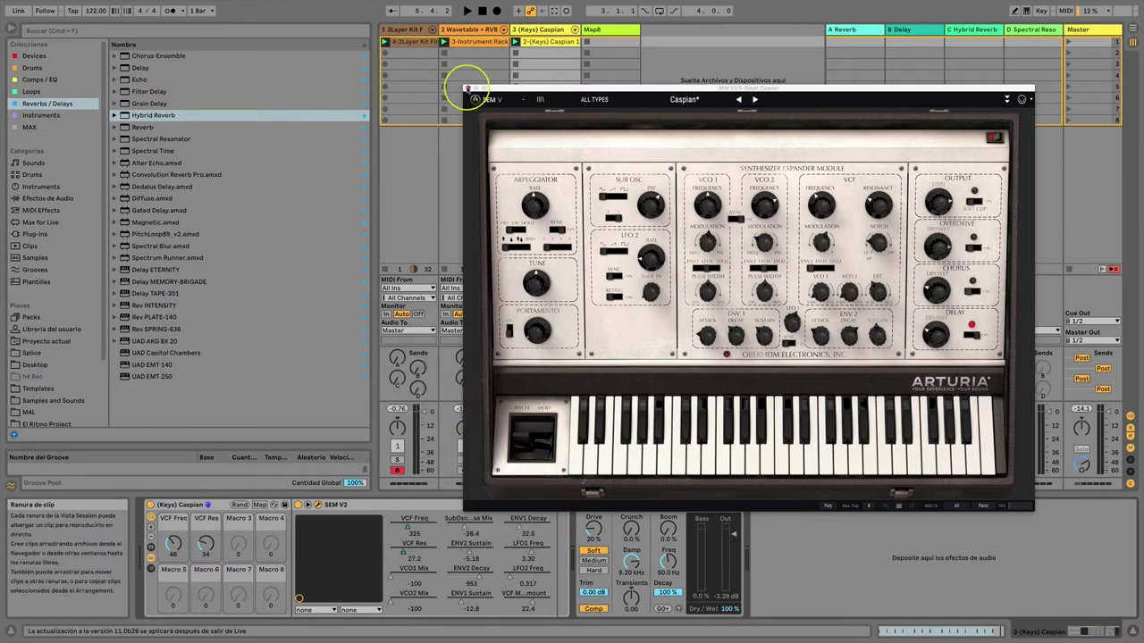
pyautogui.click(472, 90)
pyautogui.rightClick(400, 577)
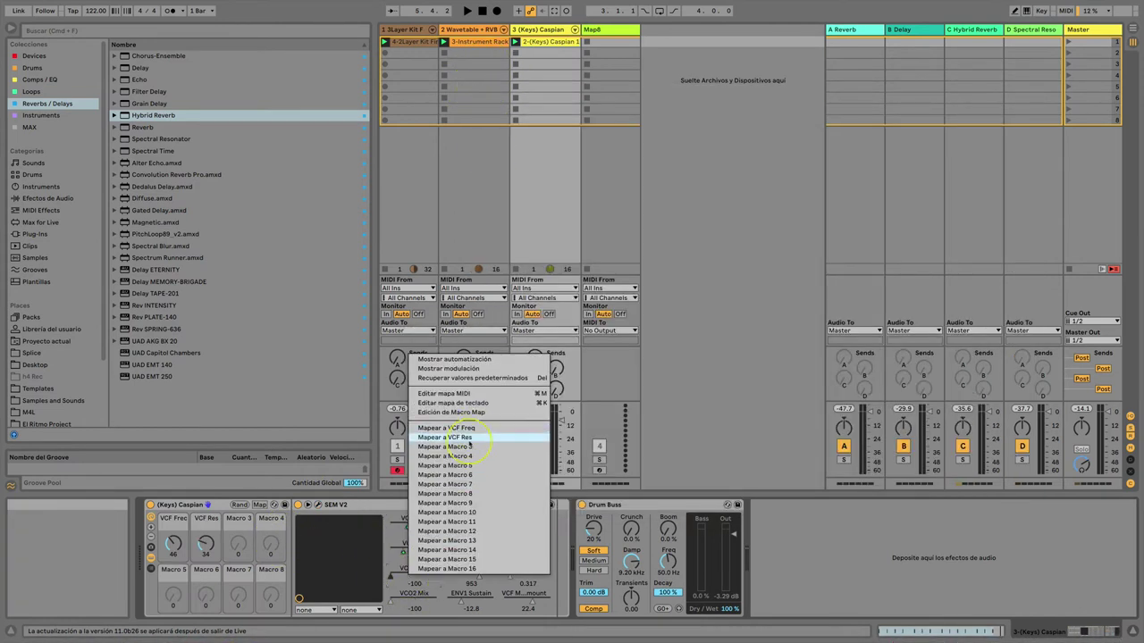
pyautogui.click(447, 446)
pyautogui.rightClick(408, 604)
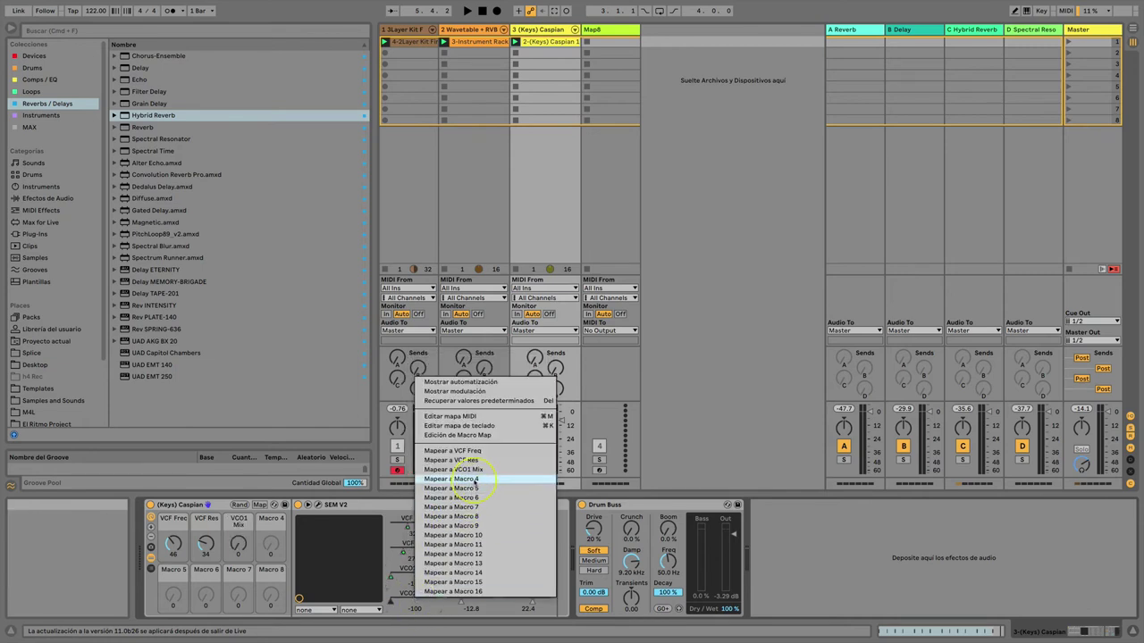
pyautogui.click(451, 478)
# Step: Map SubOsc/Noise Mix, ENV2 Sustain, ENV2 Decay and ENV1 Sustain to Macros 5 to 8
pyautogui.rightClick(461, 525)
pyautogui.click(527, 415)
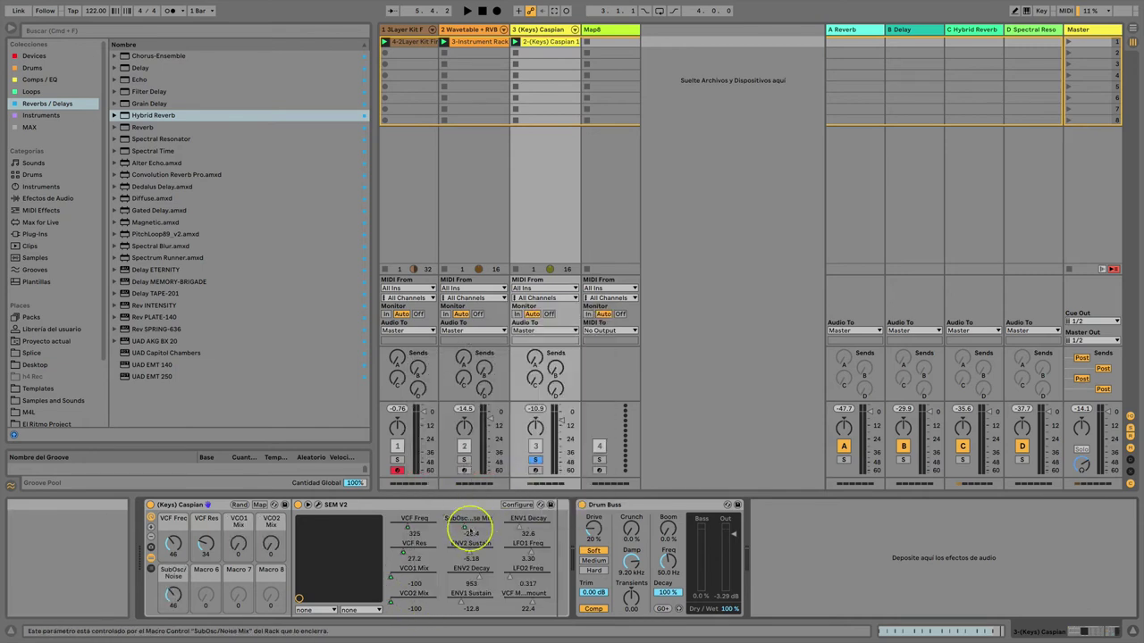
pyautogui.rightClick(464, 547)
pyautogui.click(521, 447)
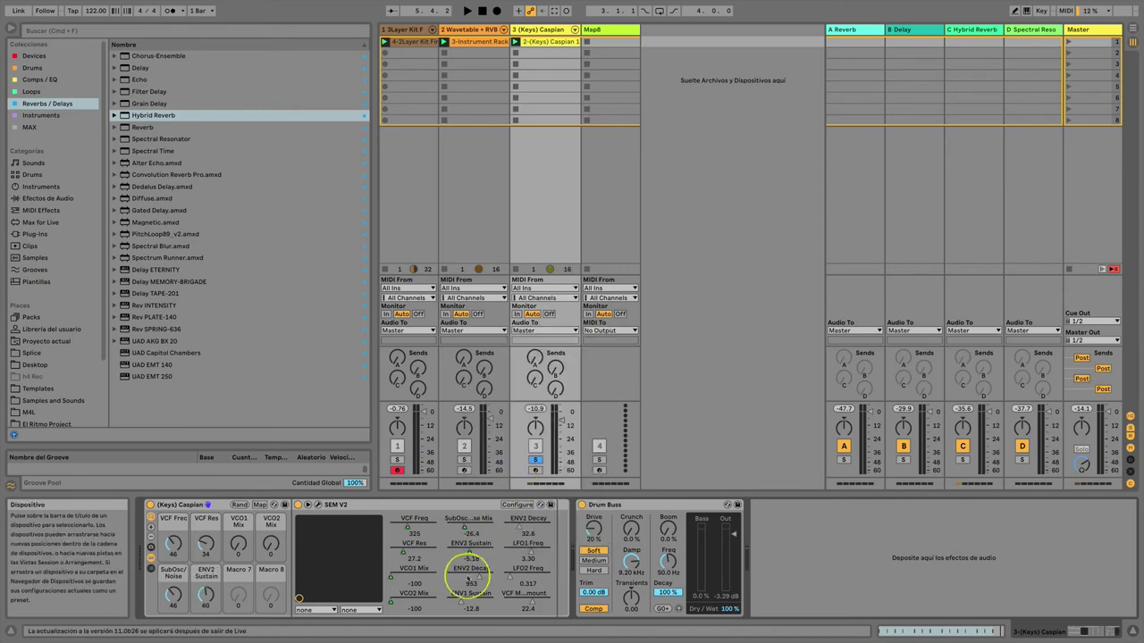
pyautogui.rightClick(471, 576)
pyautogui.click(502, 457)
pyautogui.rightClick(476, 593)
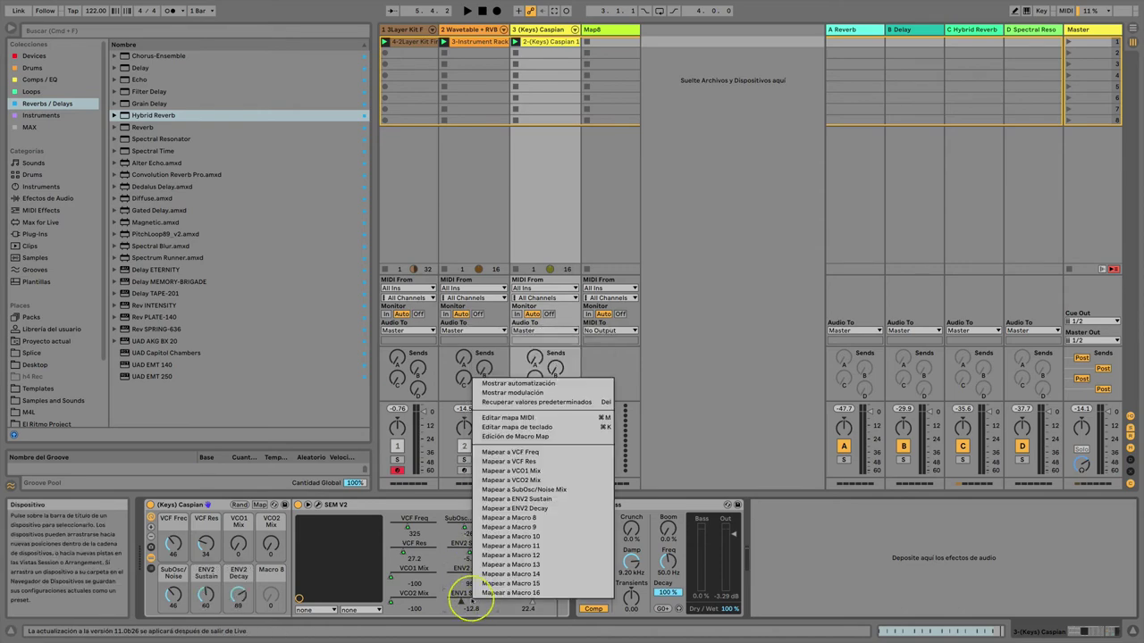
pyautogui.click(527, 524)
# Step: Map ENV1 Decay to Macro 9, LFO1 Freq to Macro 10, and LFO2 Freq and VCF Modulation Amount to the next free macros
pyautogui.rightClick(527, 527)
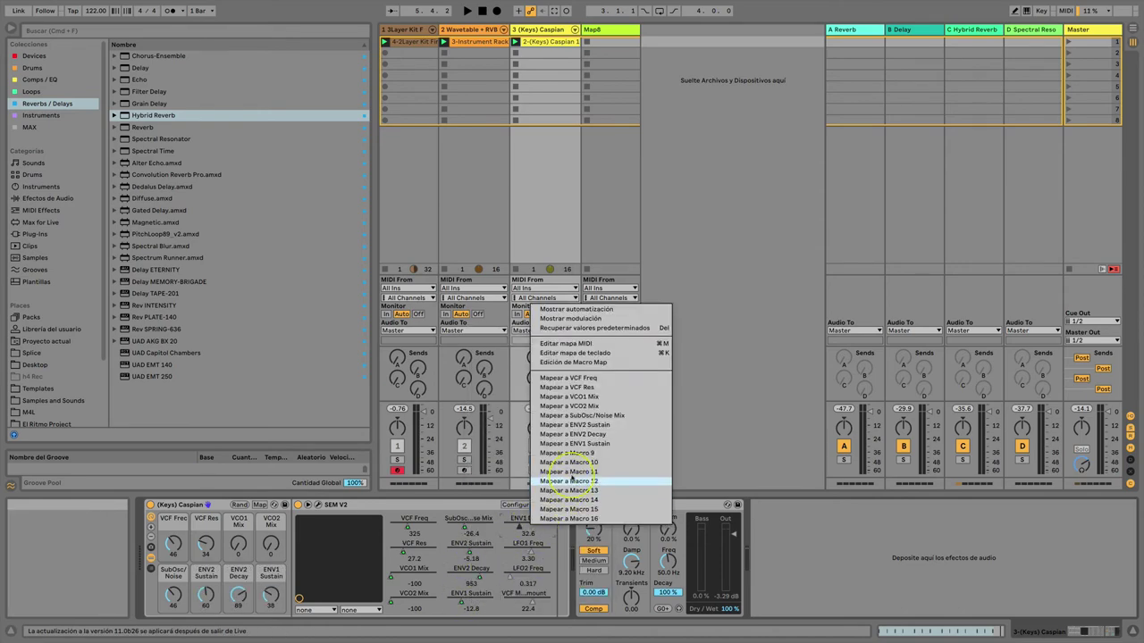
pyautogui.click(561, 453)
pyautogui.rightClick(530, 547)
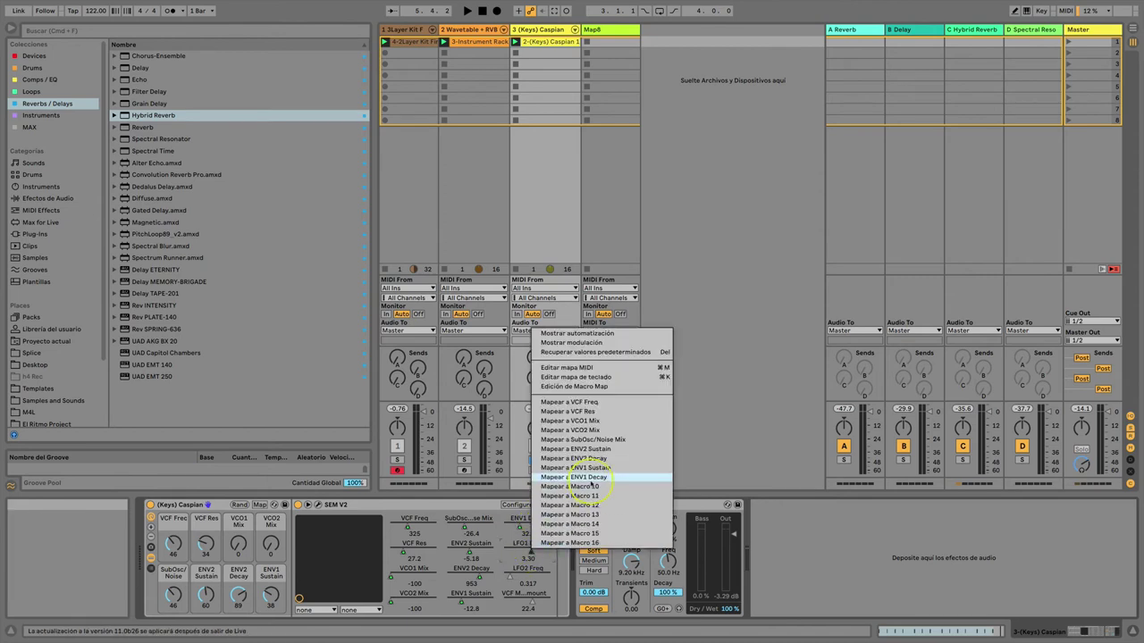
pyautogui.click(570, 486)
pyautogui.rightClick(525, 569)
pyautogui.click(563, 518)
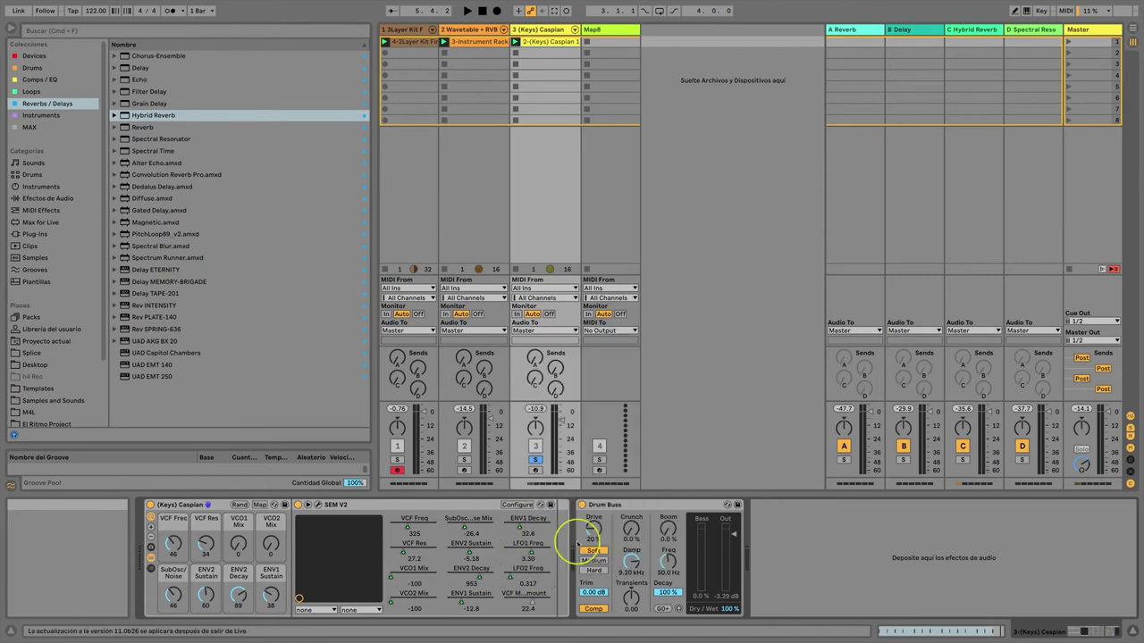
pyautogui.rightClick(521, 597)
pyautogui.click(581, 554)
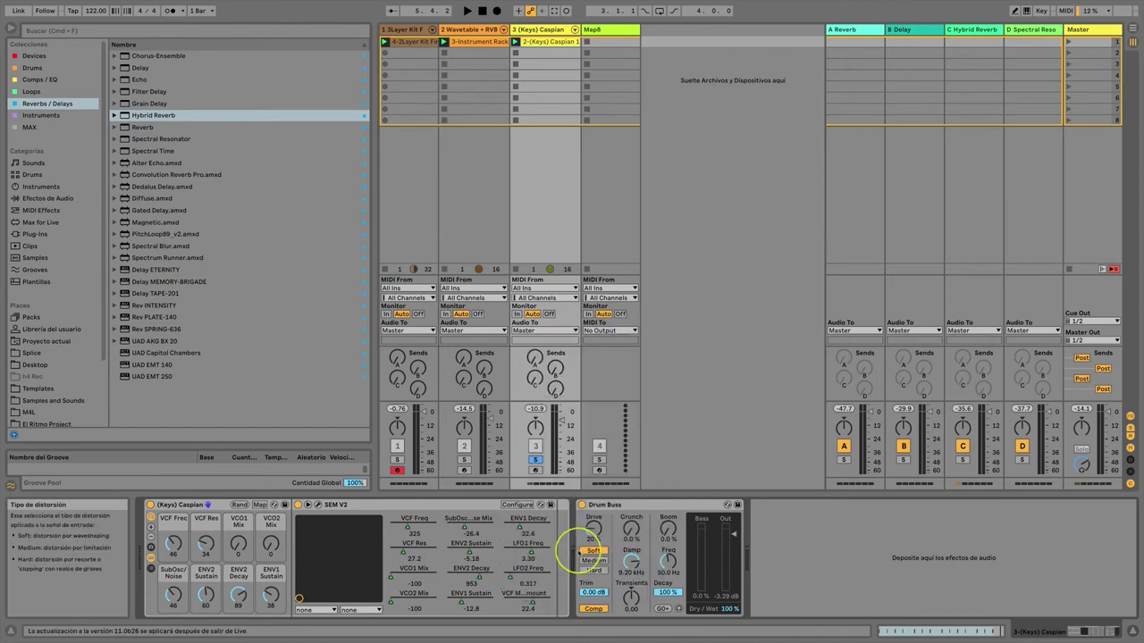
# Step: Audition the (Keys) Caspian clip, show the rack's macro variations and store the current settings as a variation named Original
pyautogui.press('space')
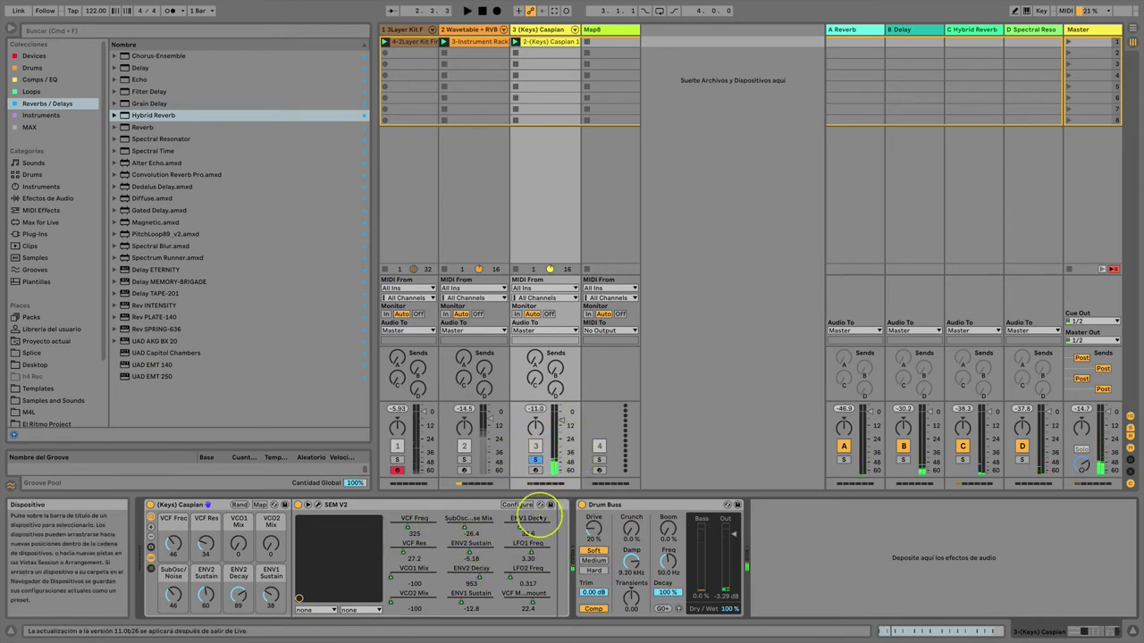
pyautogui.click(150, 546)
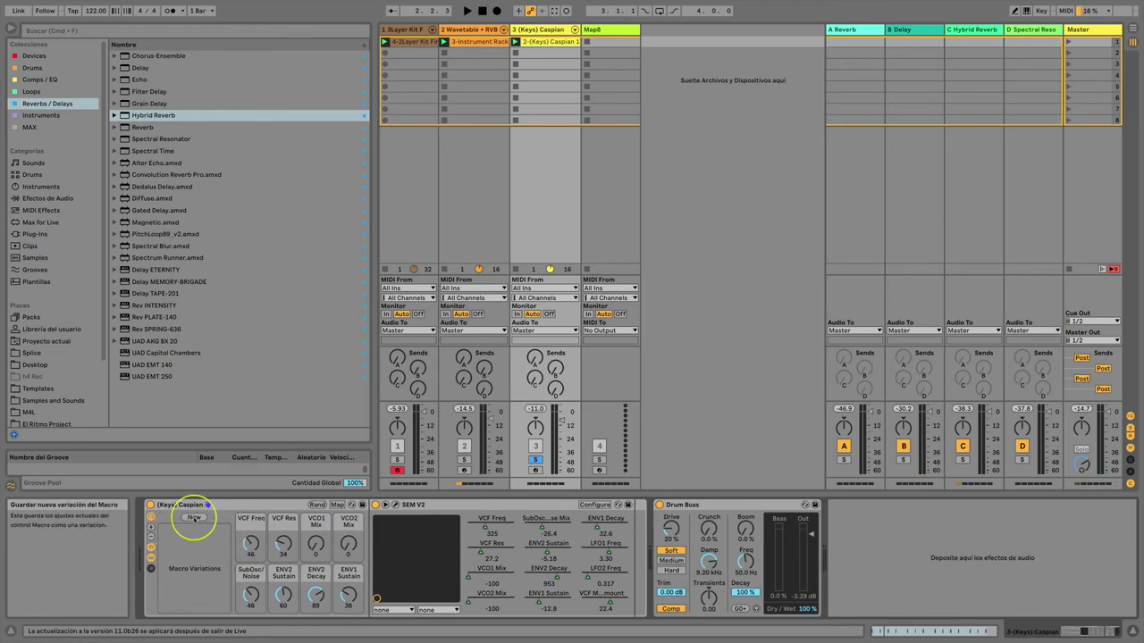
pyautogui.click(194, 517)
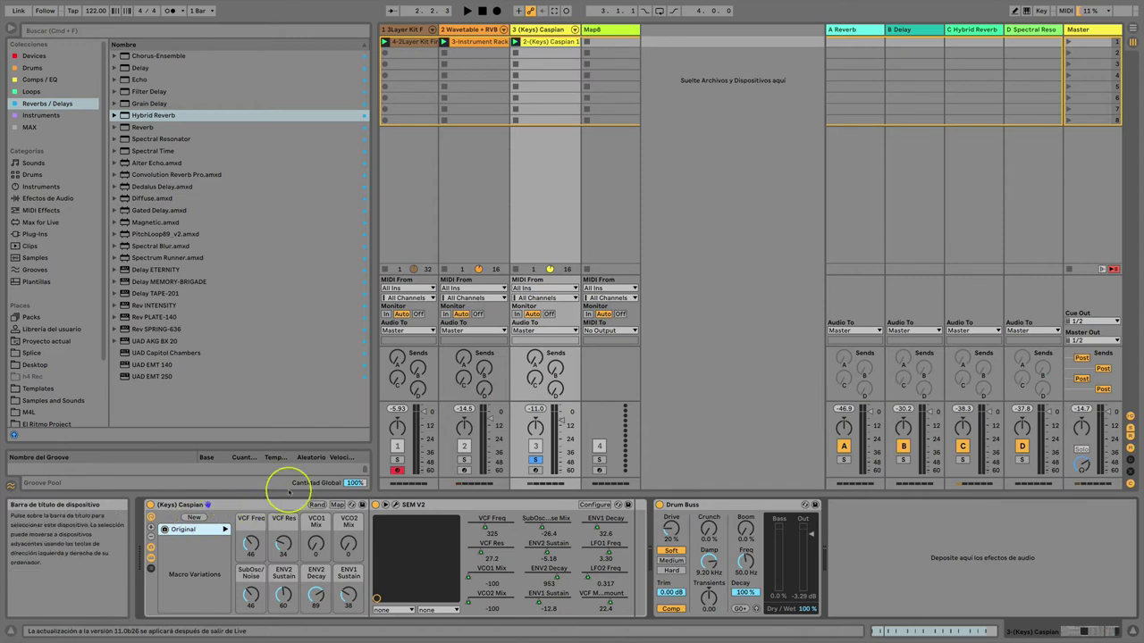
# Step: Randomize the (Keys) Caspian rack's macros several times during playback and store one result as the second variation
pyautogui.click(319, 505)
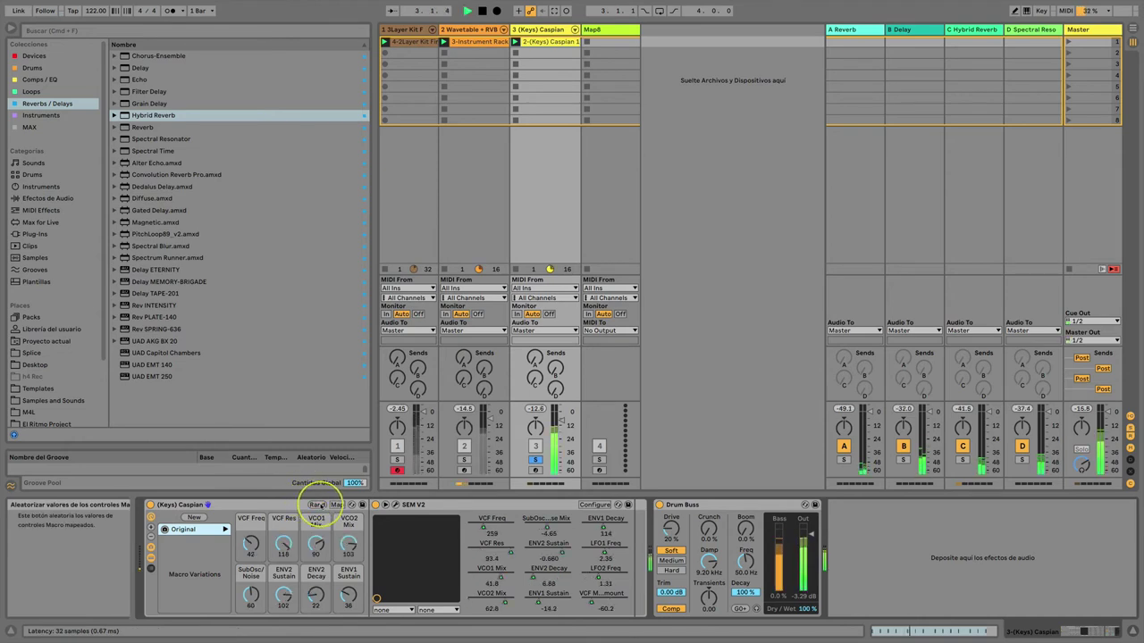
pyautogui.click(319, 506)
pyautogui.click(319, 506)
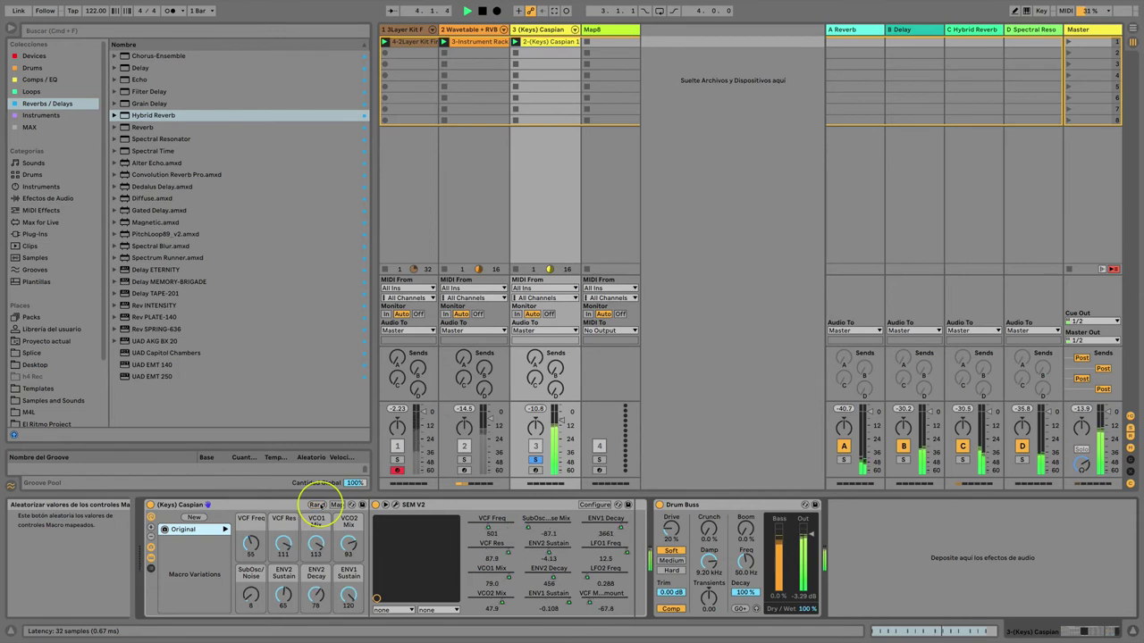
pyautogui.click(319, 506)
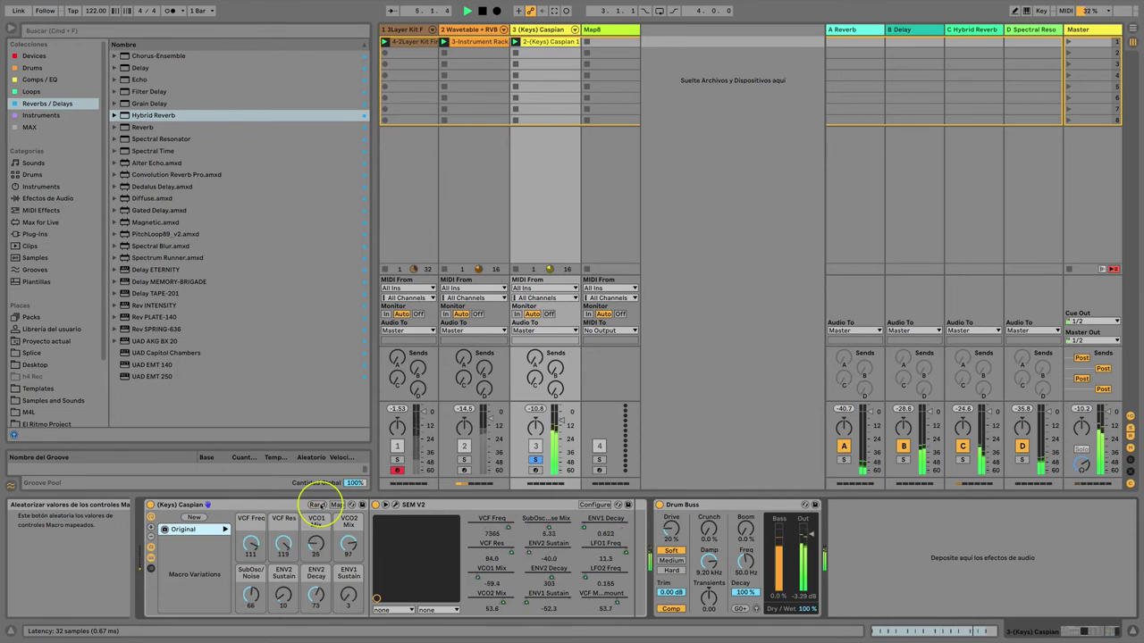
pyautogui.click(319, 506)
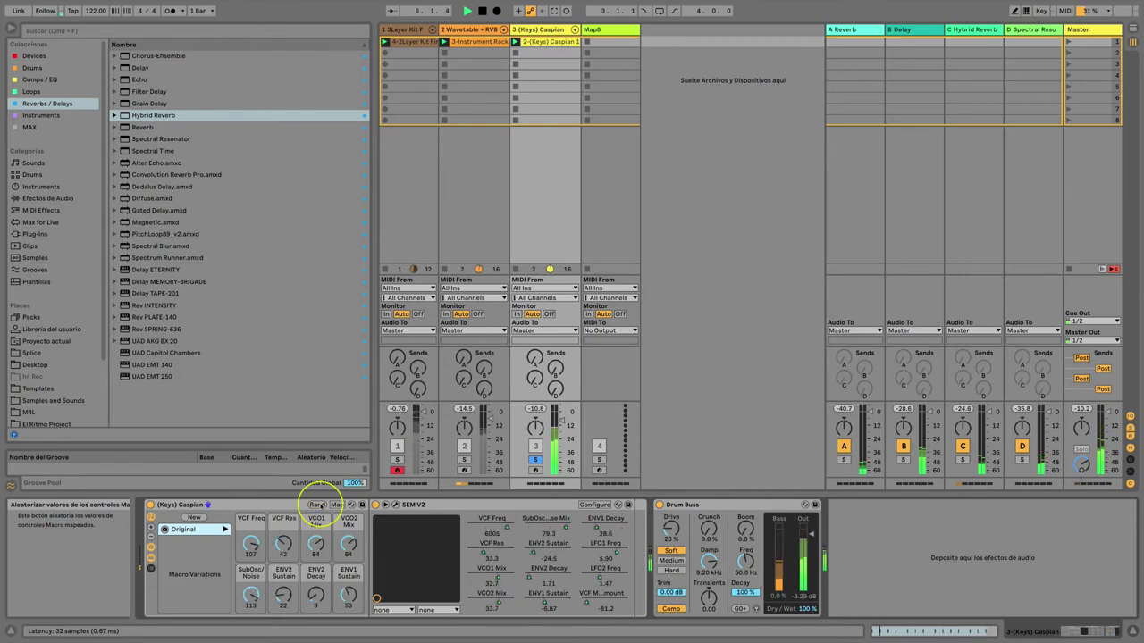
pyautogui.click(194, 518)
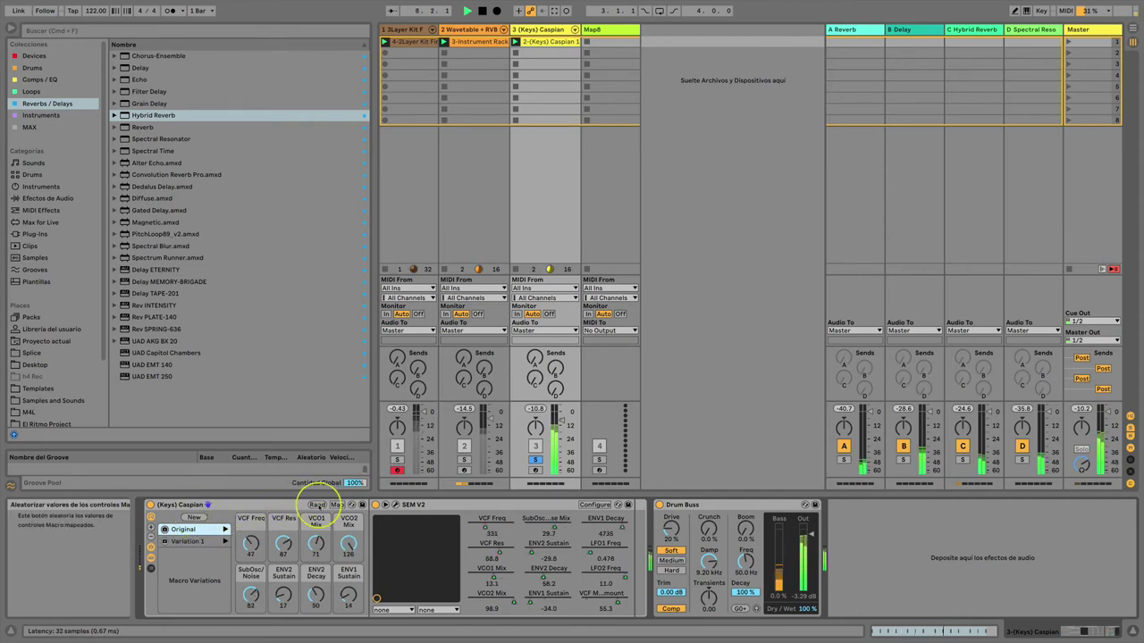
# Step: Reopen the SEM V2 window clear of the device chain, randomize the macros during playback and store the result as the third variation
pyautogui.click(396, 505)
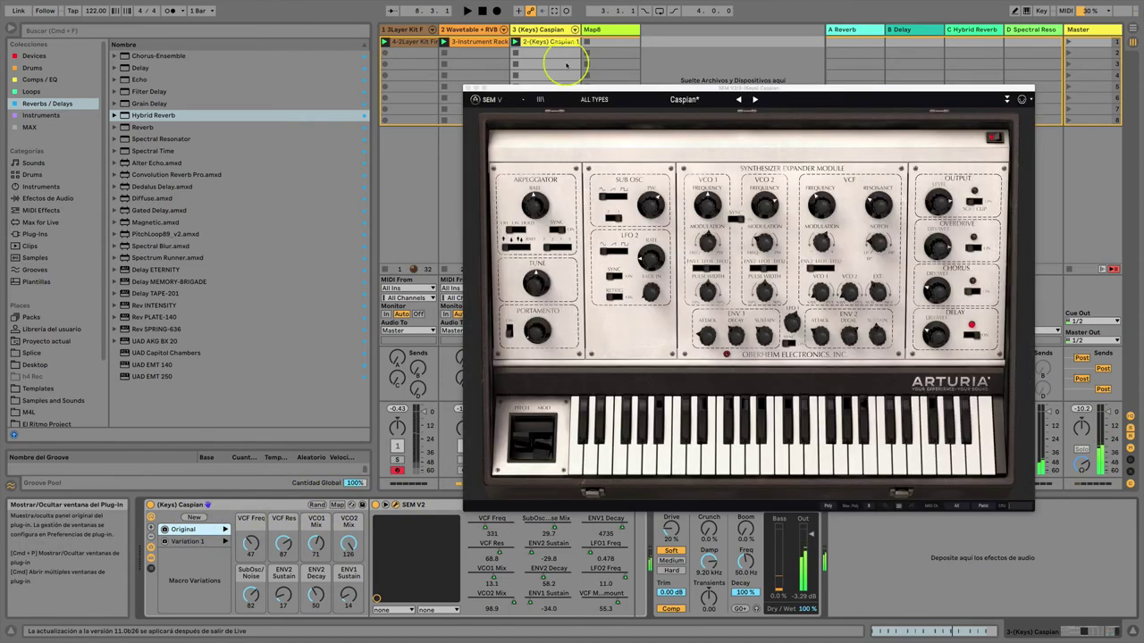
pyautogui.moveTo(603, 88); pyautogui.dragTo(579, 46)
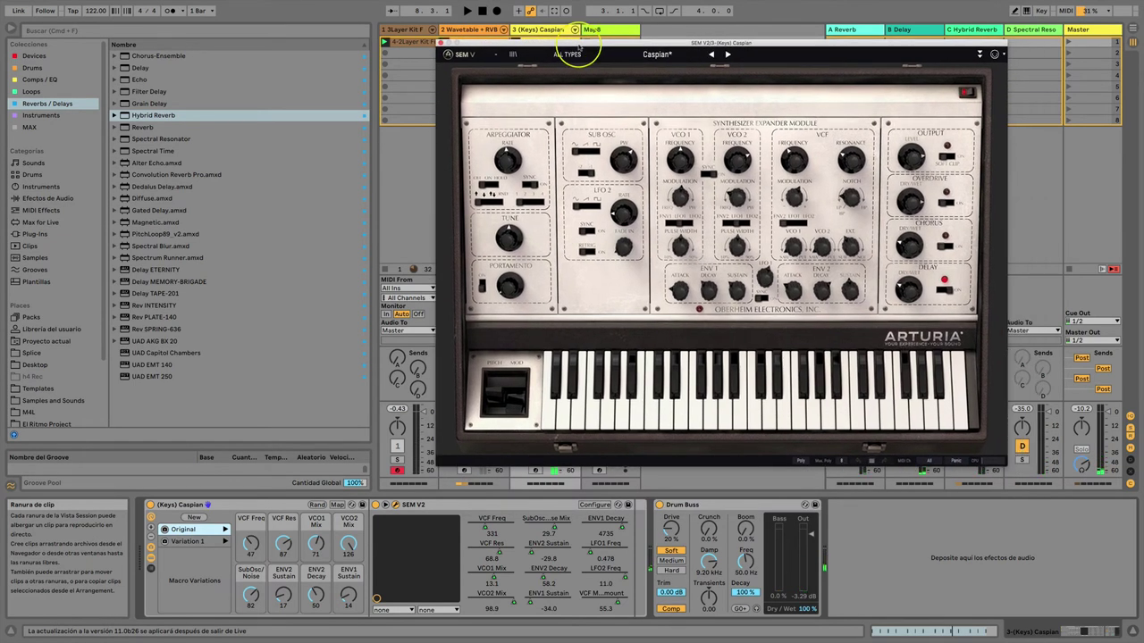
pyautogui.press('space')
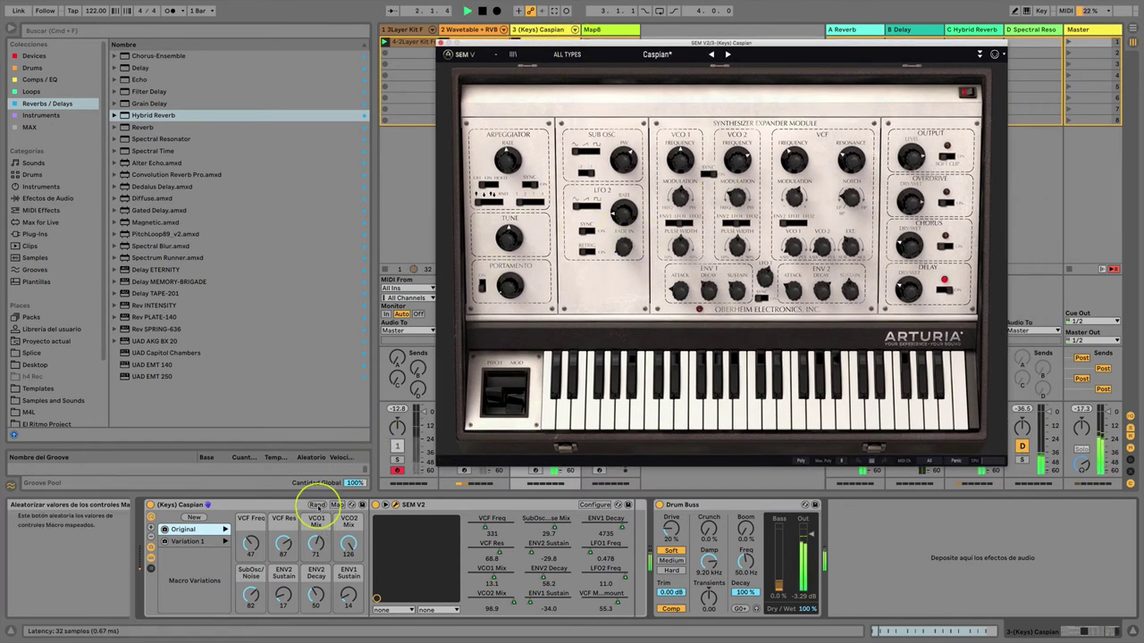
pyautogui.click(318, 505)
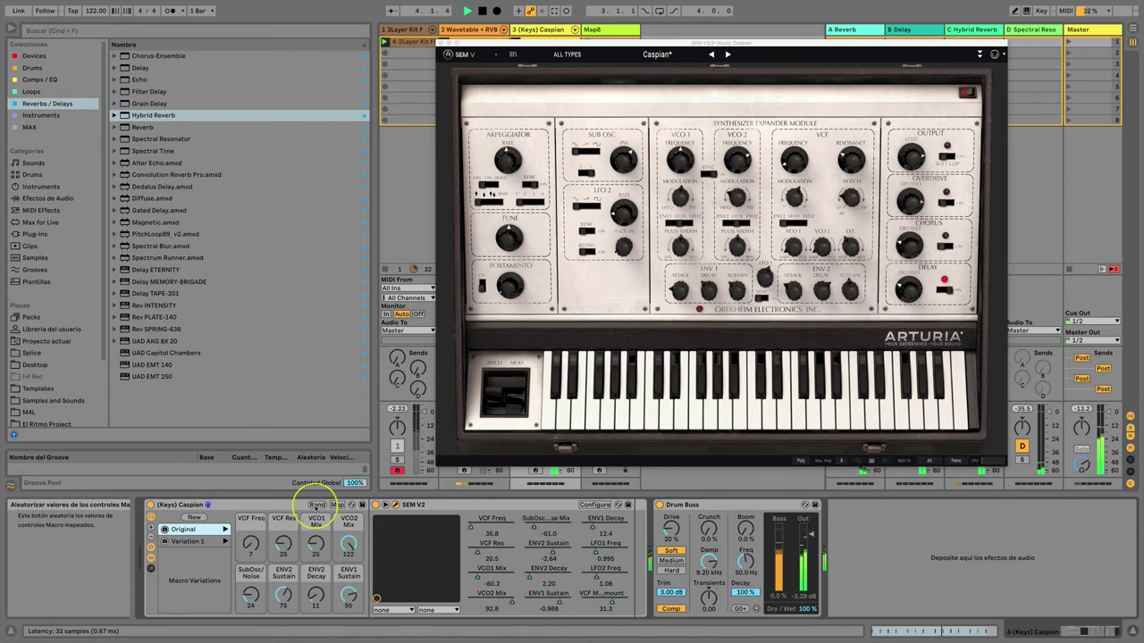
pyautogui.click(194, 518)
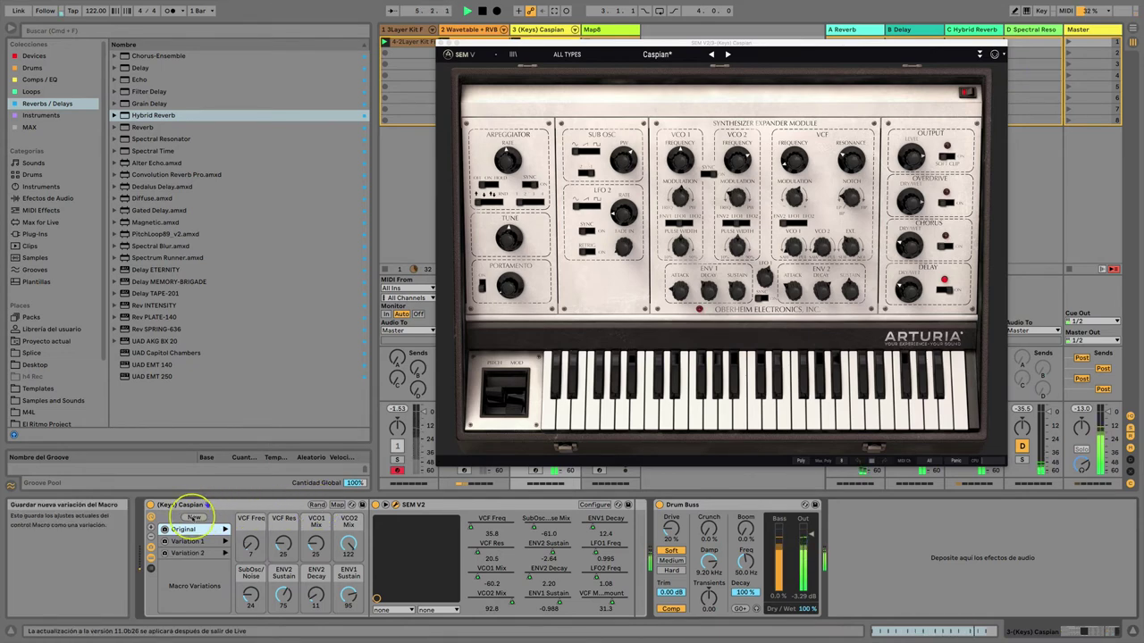
# Step: Randomize the (Keys) Caspian rack's macros repeatedly during playback, storing two of the results as the fourth and fifth variations
pyautogui.click(317, 505)
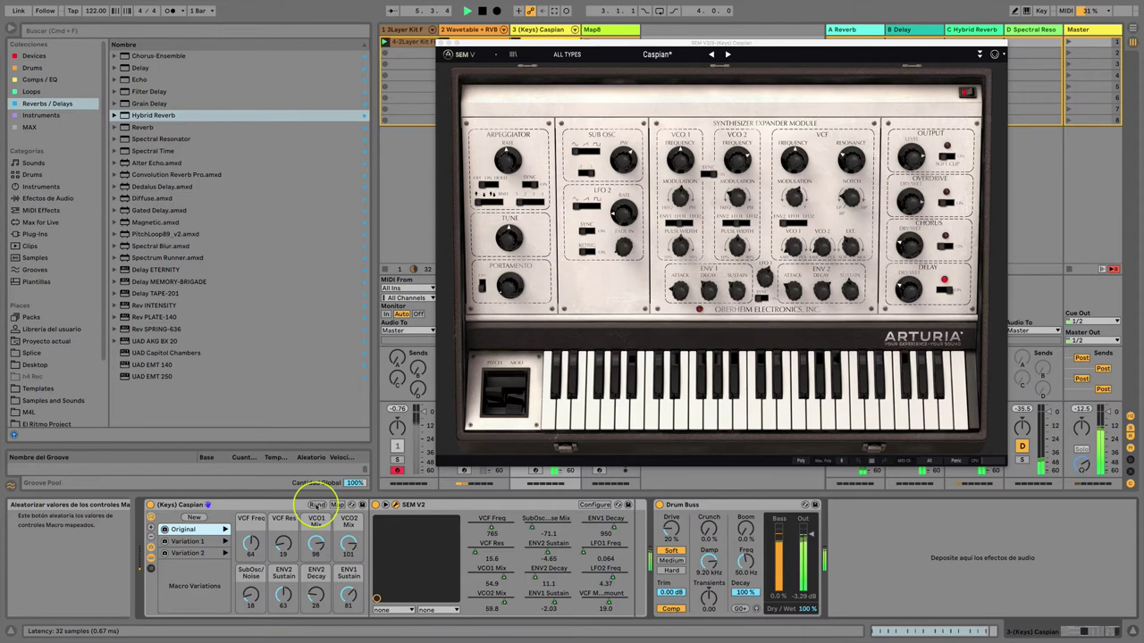
pyautogui.click(194, 518)
pyautogui.click(317, 506)
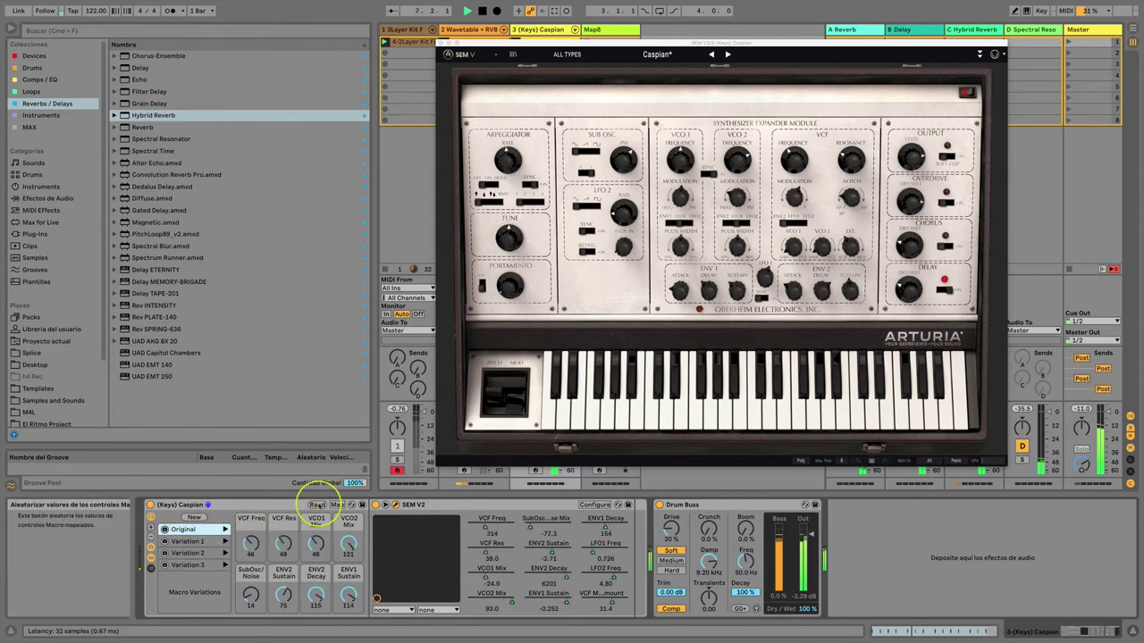
pyautogui.click(317, 506)
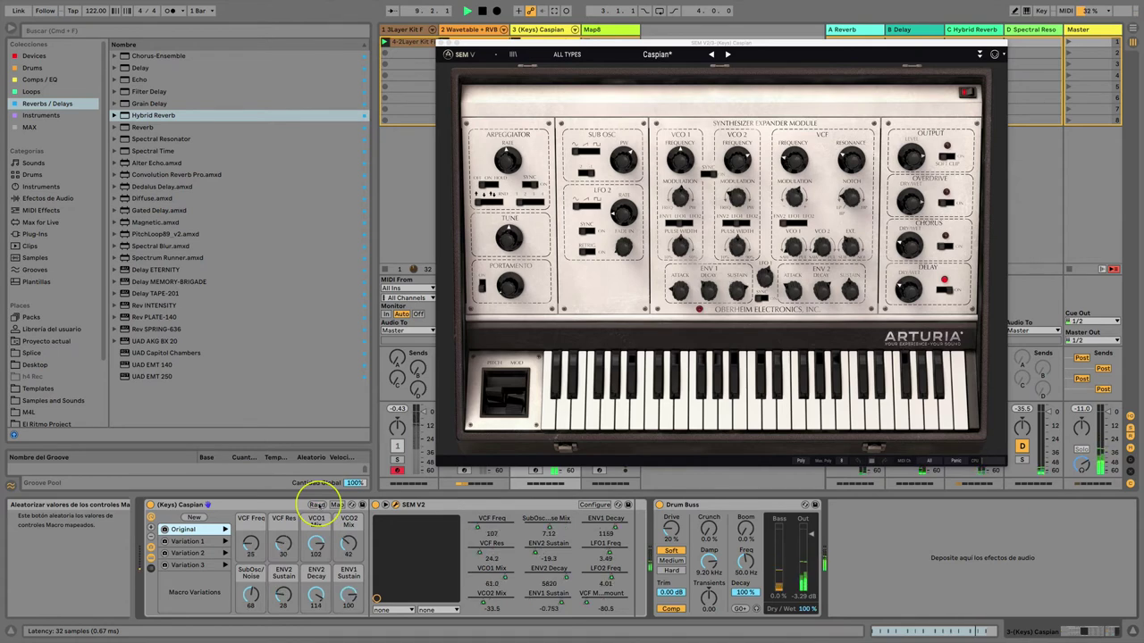
pyautogui.click(317, 506)
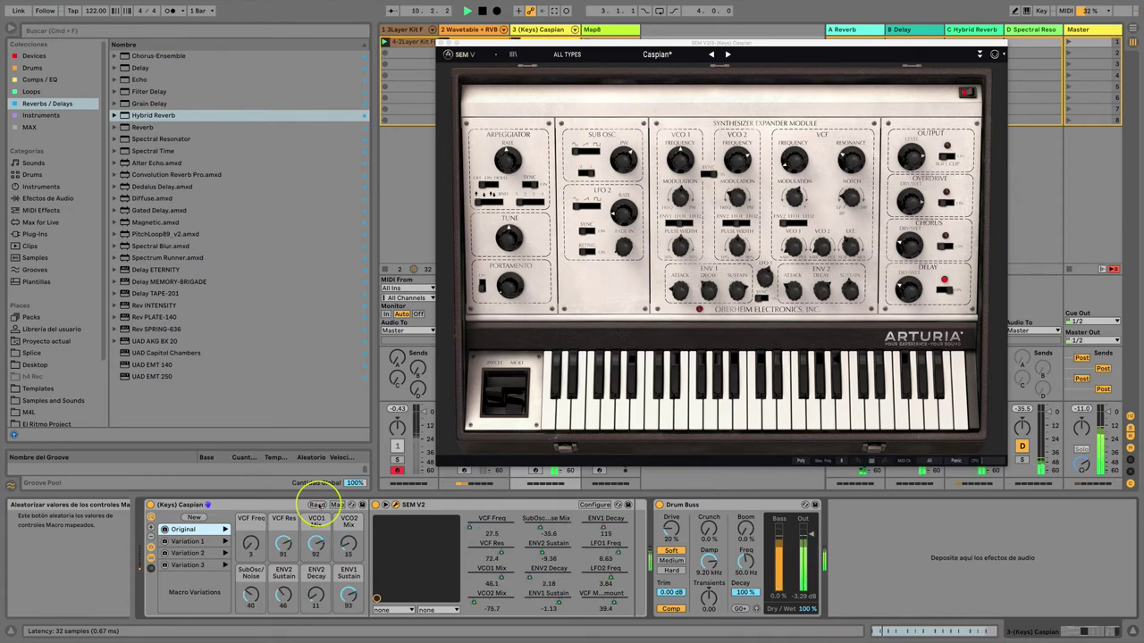
pyautogui.click(317, 506)
pyautogui.click(317, 506)
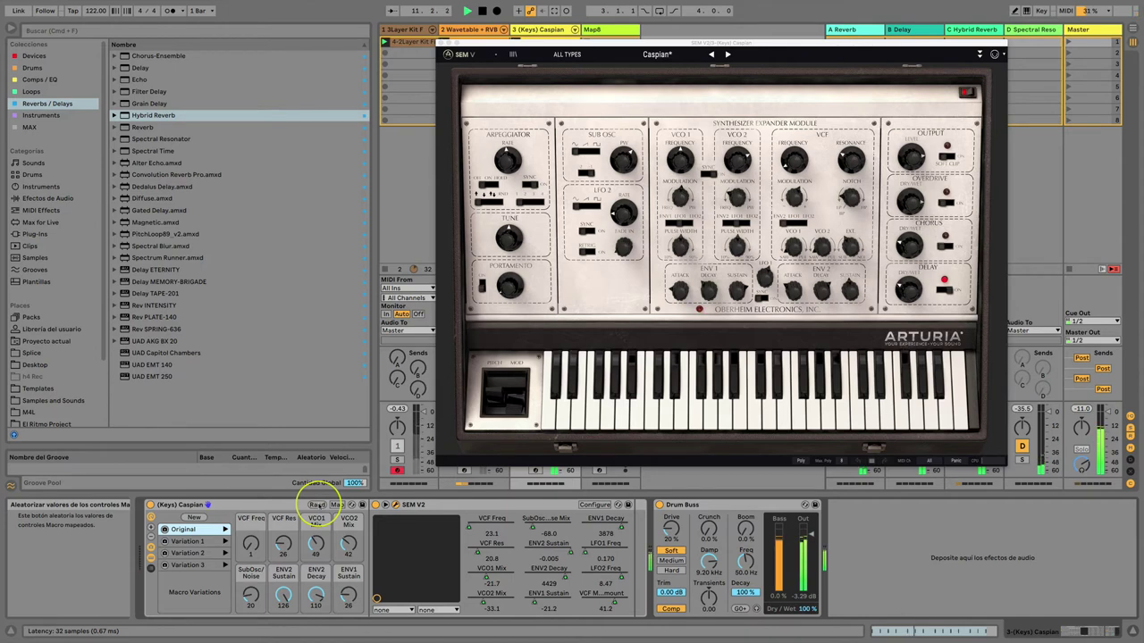
pyautogui.click(317, 505)
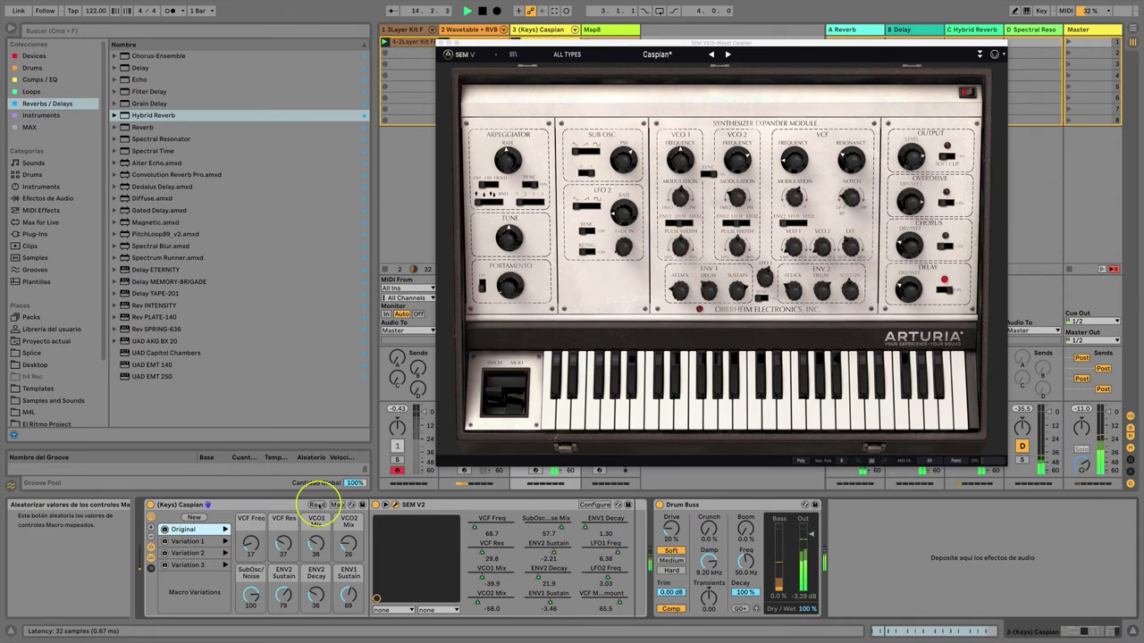
pyautogui.click(317, 506)
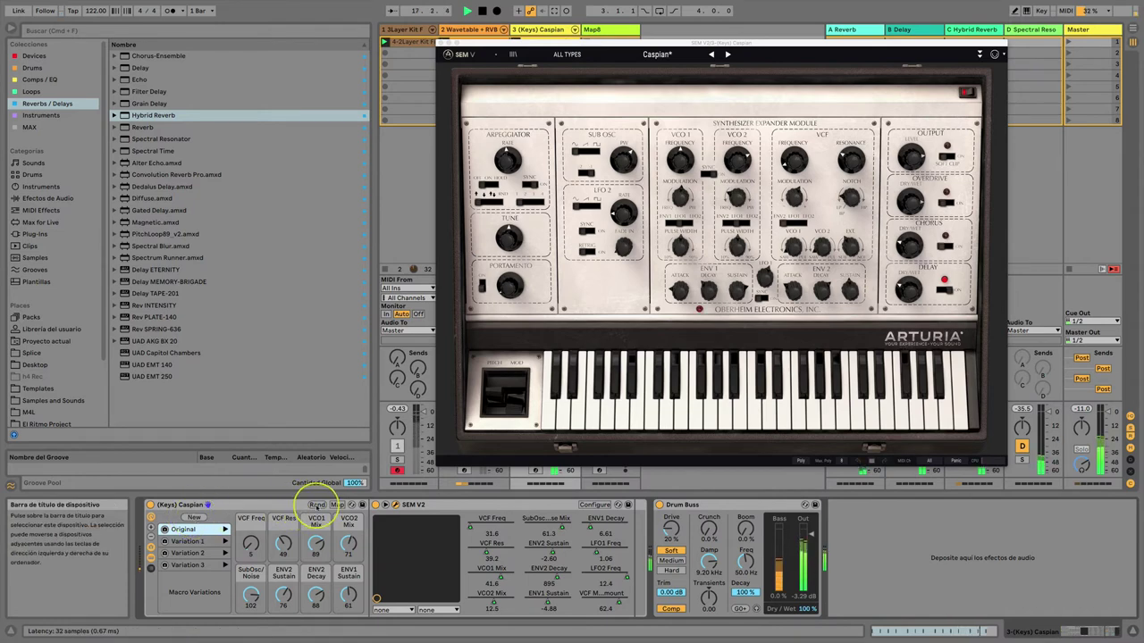
pyautogui.click(318, 505)
pyautogui.click(317, 506)
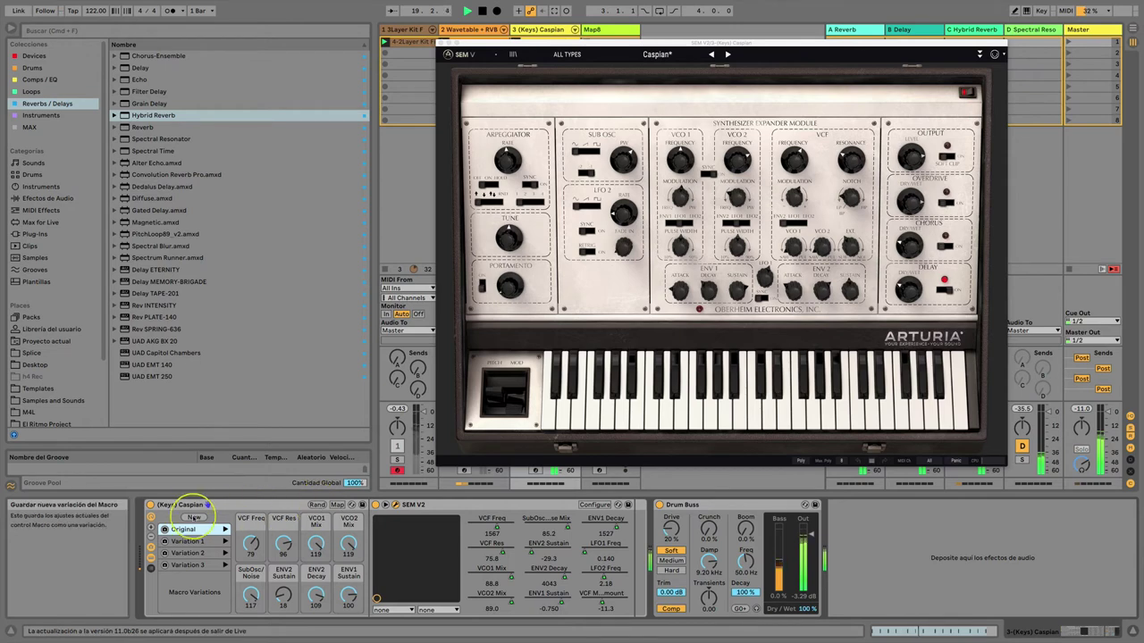
pyautogui.click(193, 516)
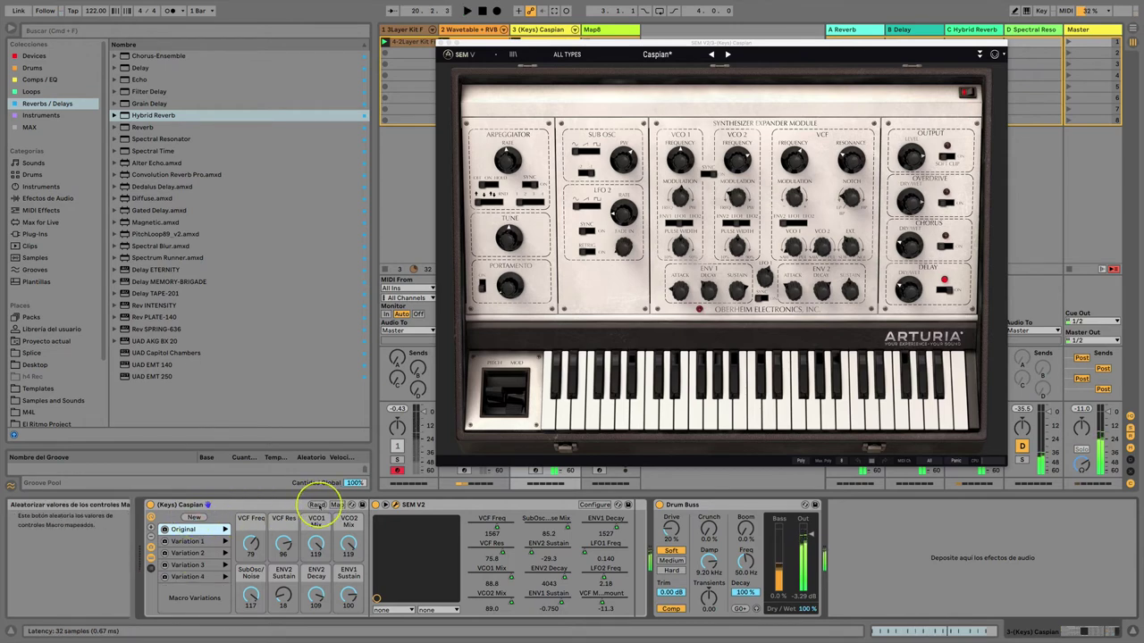
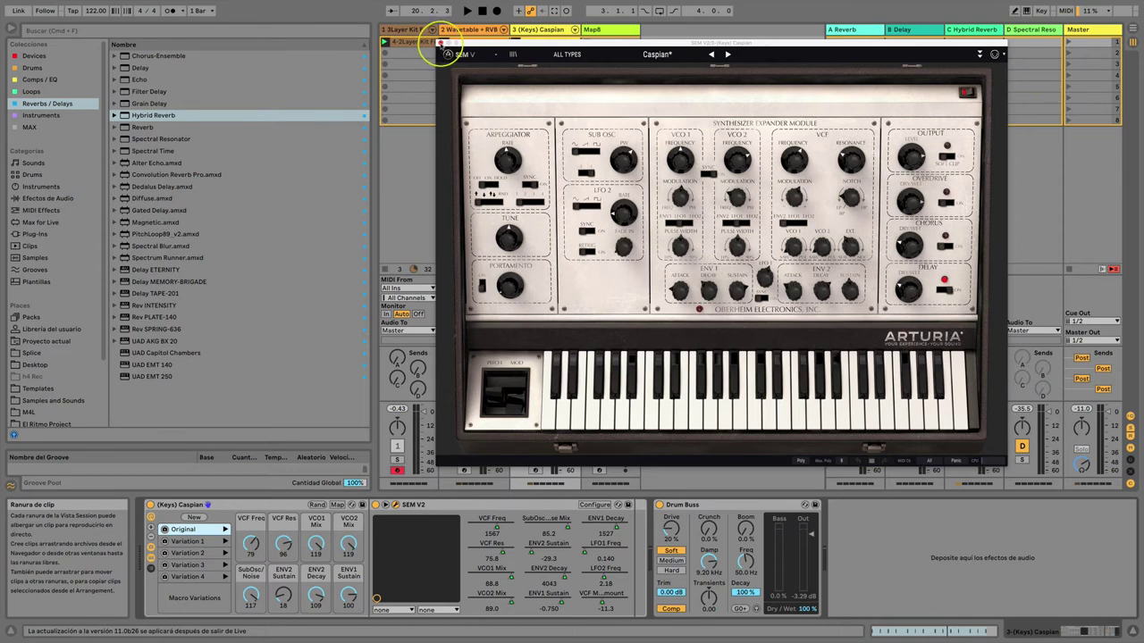
# Step: Close the SEM V2 window, then solo and select the 3Layer Kit track
pyautogui.click(440, 43)
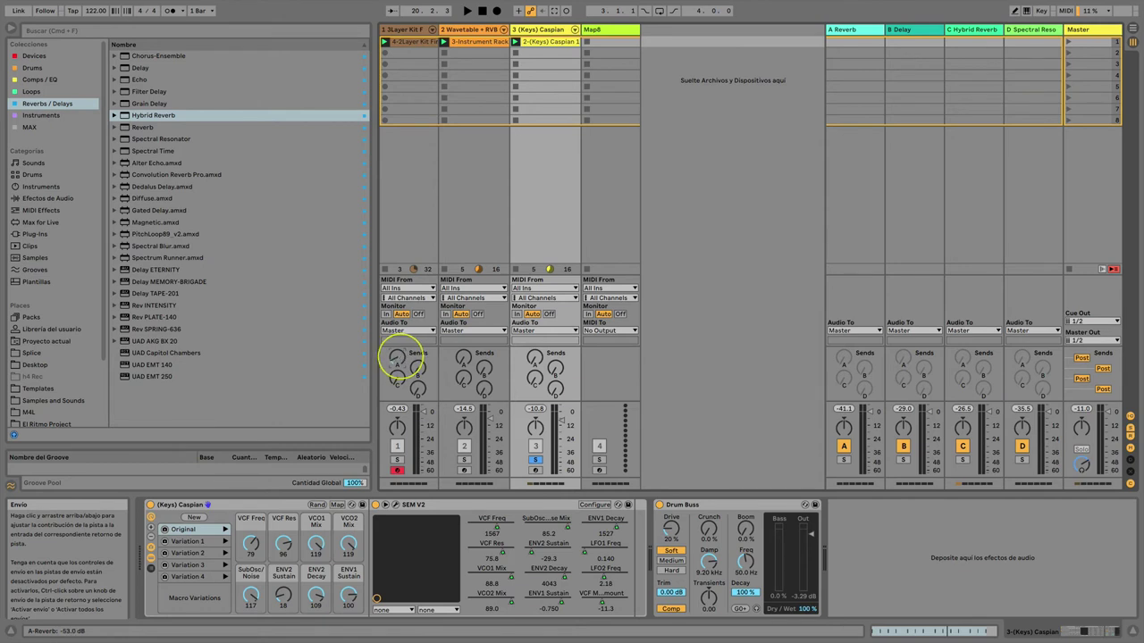
pyautogui.moveTo(396, 359)
pyautogui.mouseDown()
pyautogui.moveTo(411, 364)
pyautogui.moveTo(396, 361)
pyautogui.mouseUp()
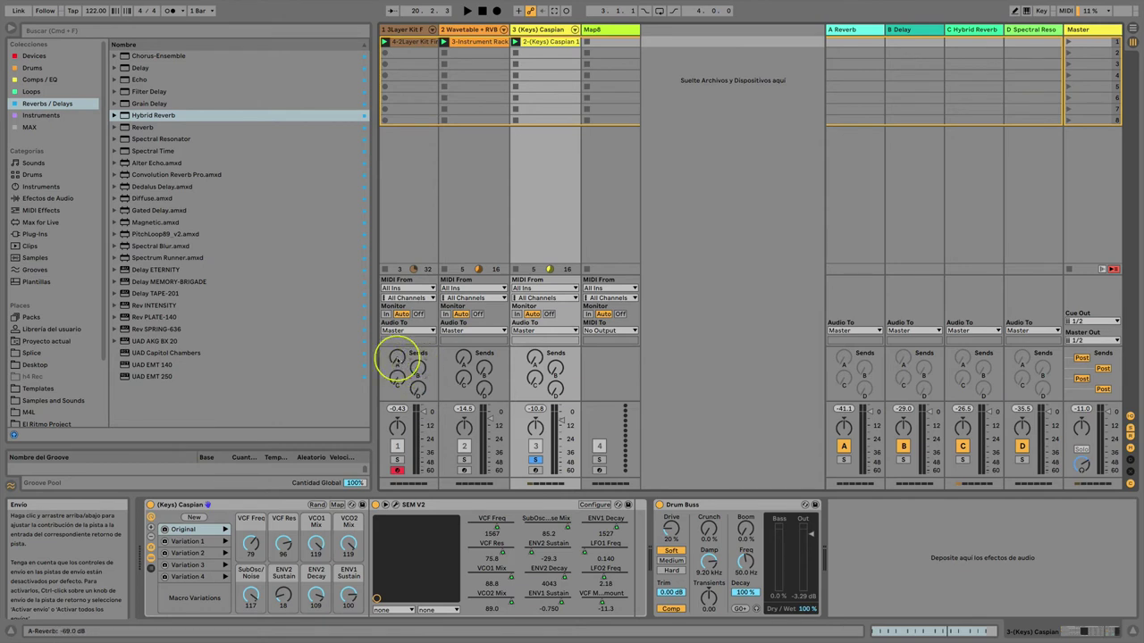
pyautogui.click(397, 459)
pyautogui.click(408, 29)
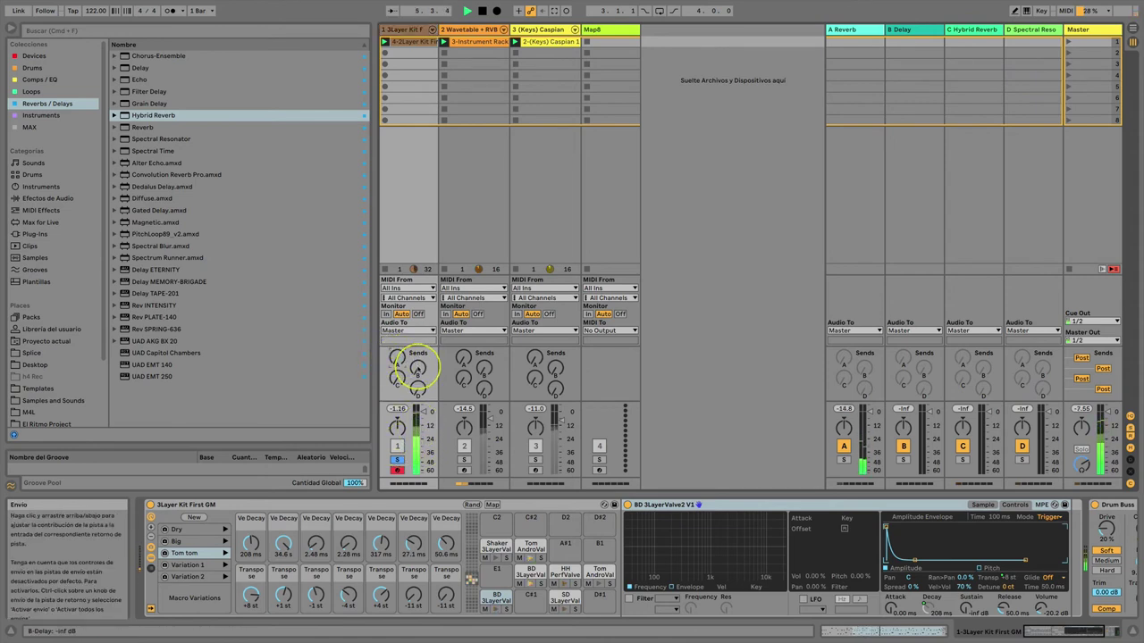
# Step: Audition the 3Layer Kit track's sends to Delay, Hybrid Reverb and Spectral Resonator during playback, then reset them
pyautogui.moveTo(417, 367); pyautogui.dragTo(418, 366)
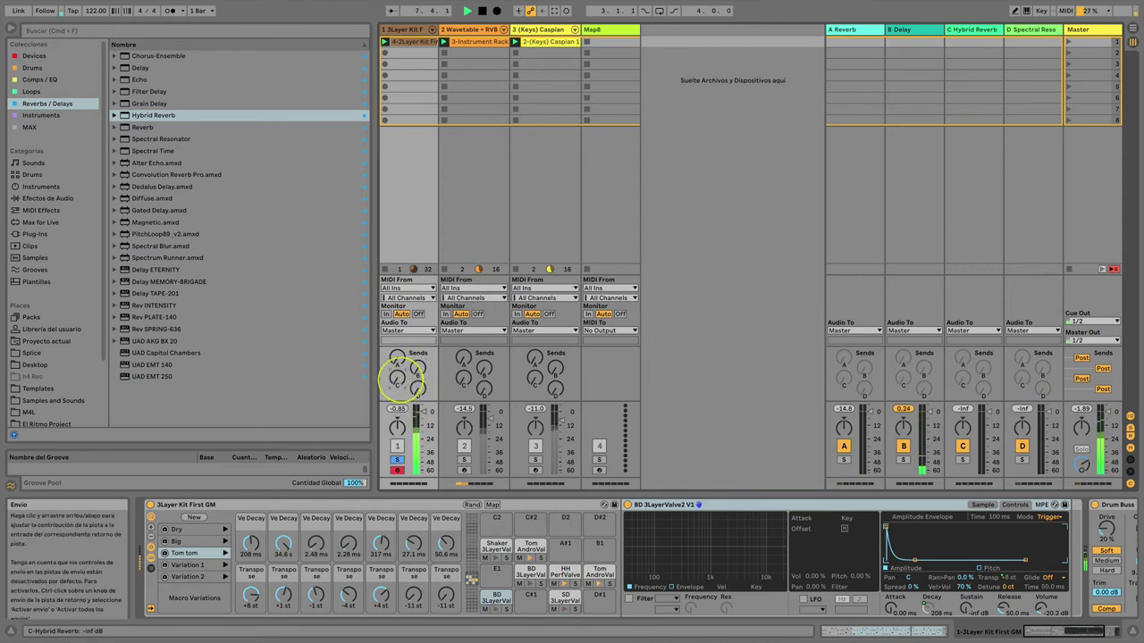
pyautogui.moveTo(396, 378); pyautogui.dragTo(396, 376)
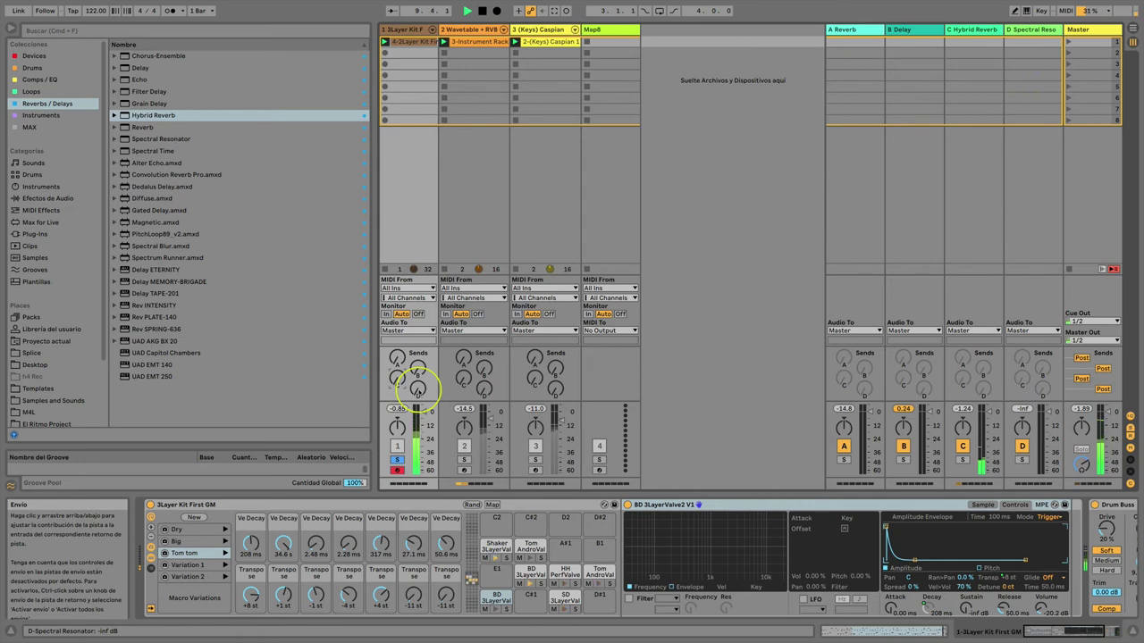
pyautogui.moveTo(417, 389); pyautogui.dragTo(417, 387)
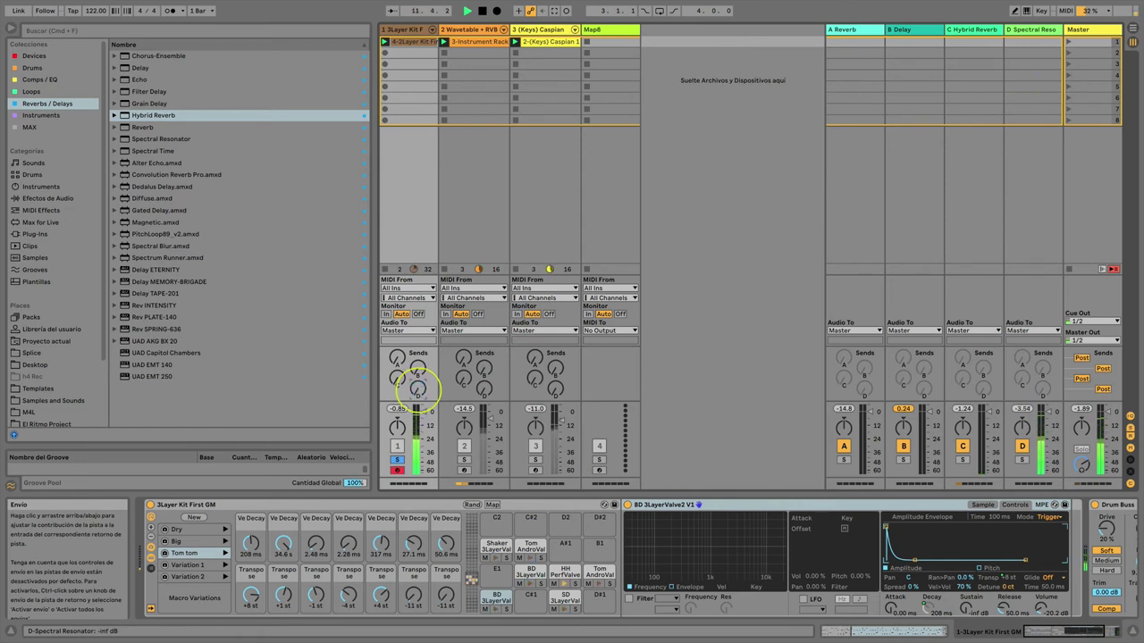
pyautogui.moveTo(417, 389); pyautogui.dragTo(417, 386)
pyautogui.press('space')
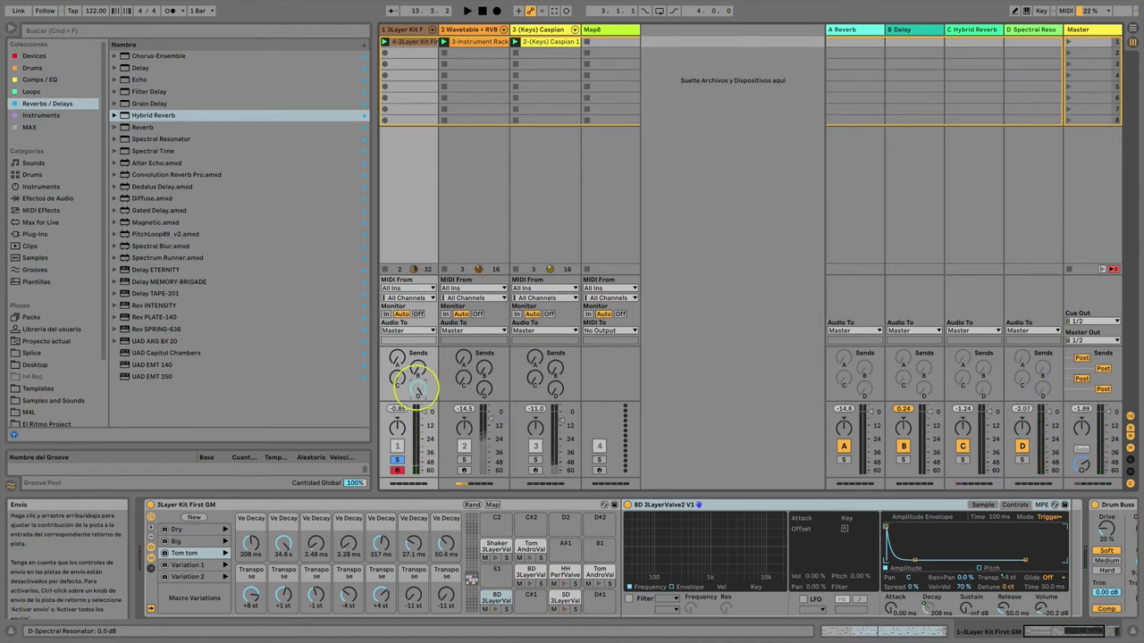
pyautogui.press('space')
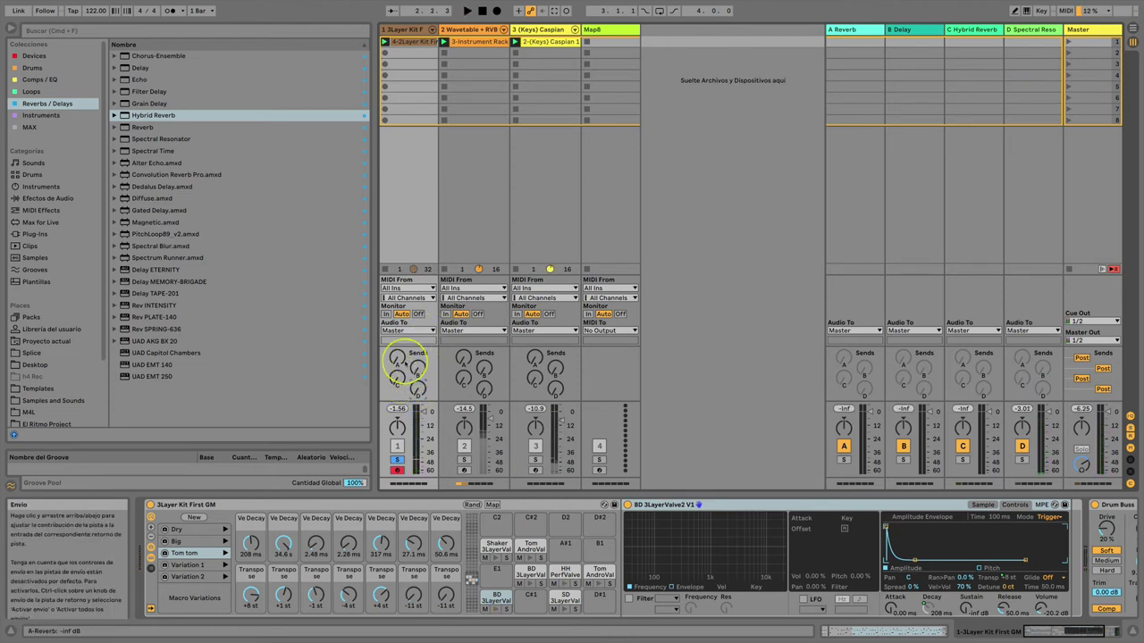
# Step: Search the Max for Live devices for map8 and load the Map8 audio effect onto the Map8 track
pyautogui.click(597, 29)
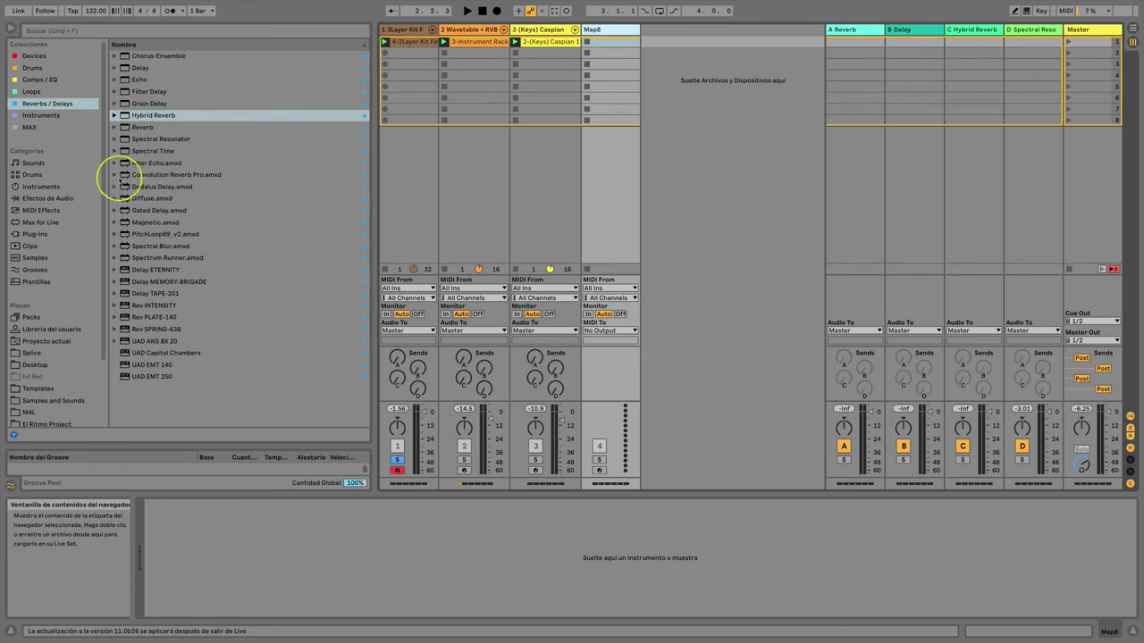
pyautogui.click(39, 222)
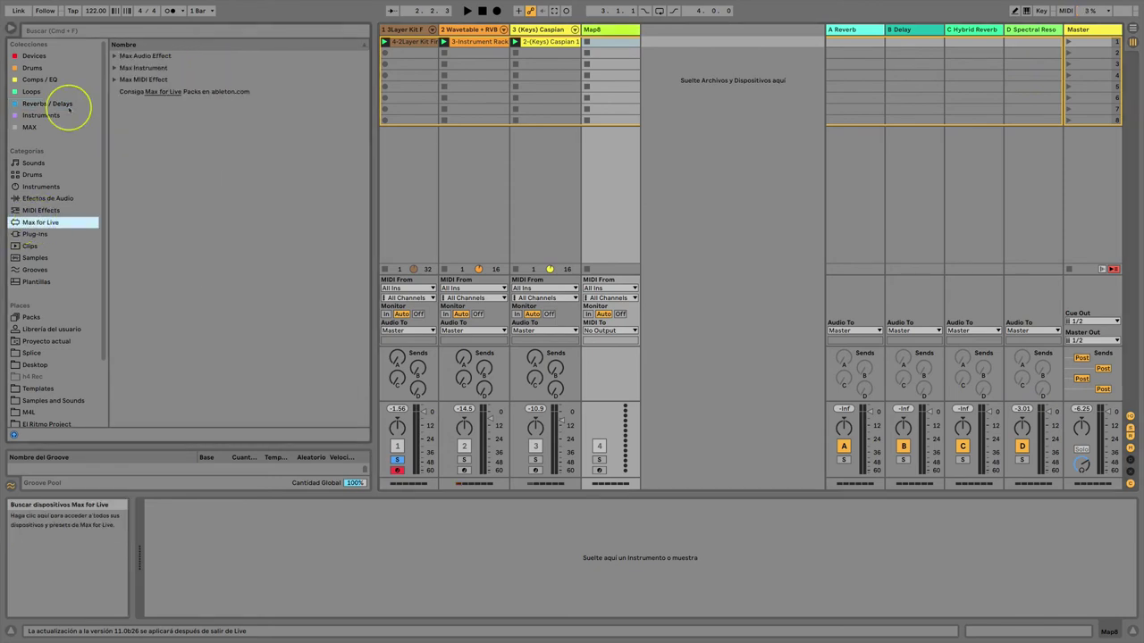
pyautogui.click(106, 27)
pyautogui.write('map8')
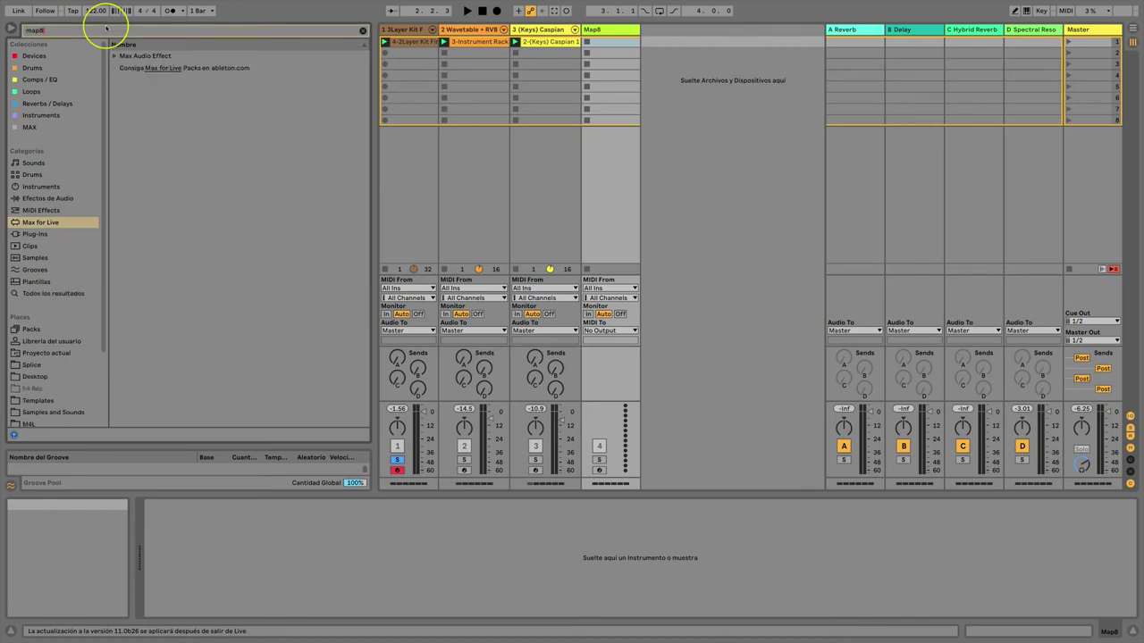
pyautogui.click(116, 55)
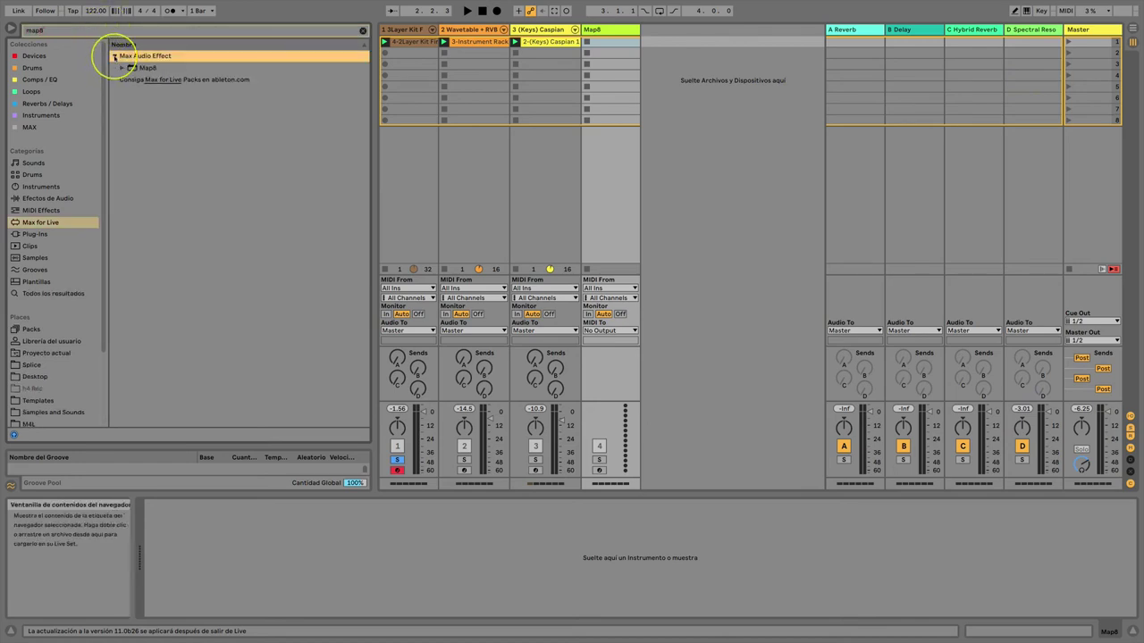
pyautogui.click(143, 68)
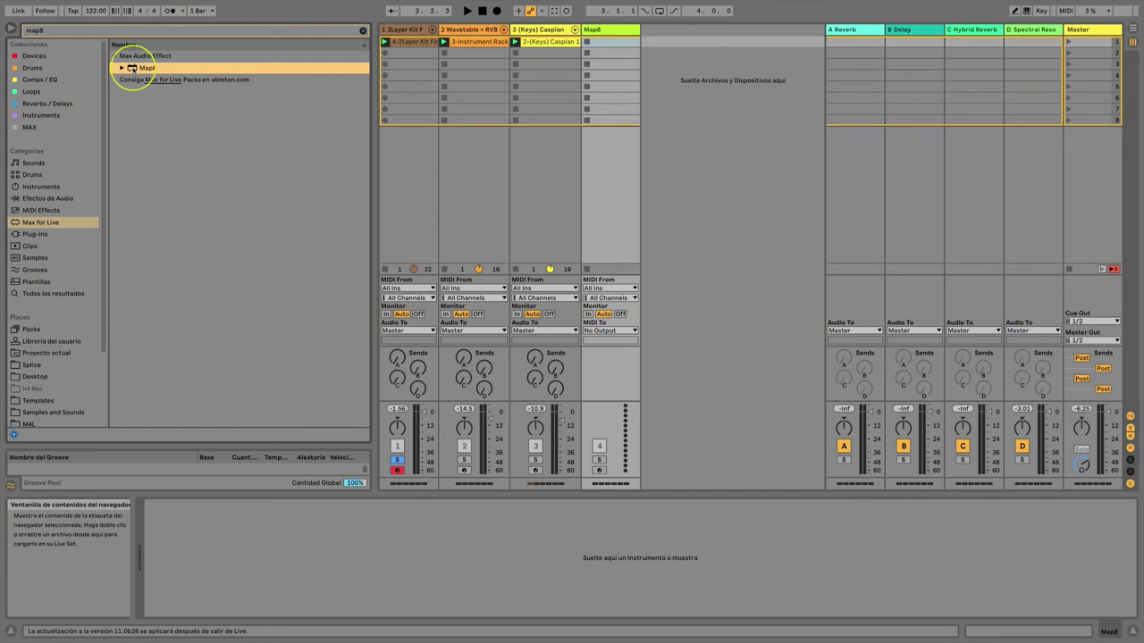
pyautogui.moveTo(133, 69); pyautogui.dragTo(615, 90)
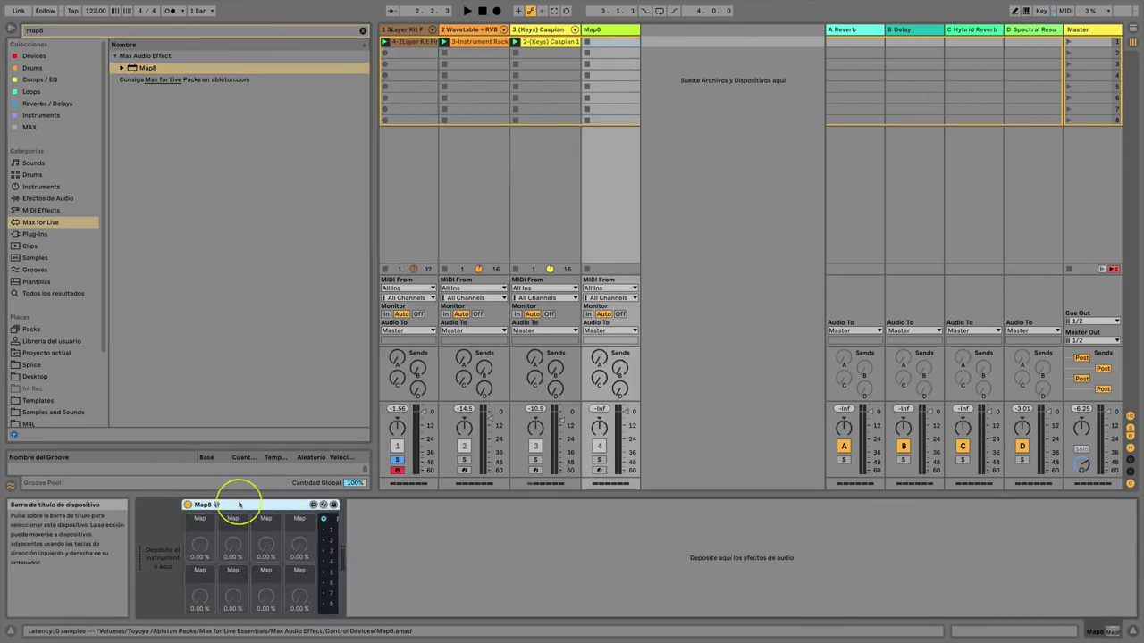
# Step: Show Map8's parameter list and map slots 1 to 4 to the 3Layer Kit track's sends A to D
pyautogui.click(324, 519)
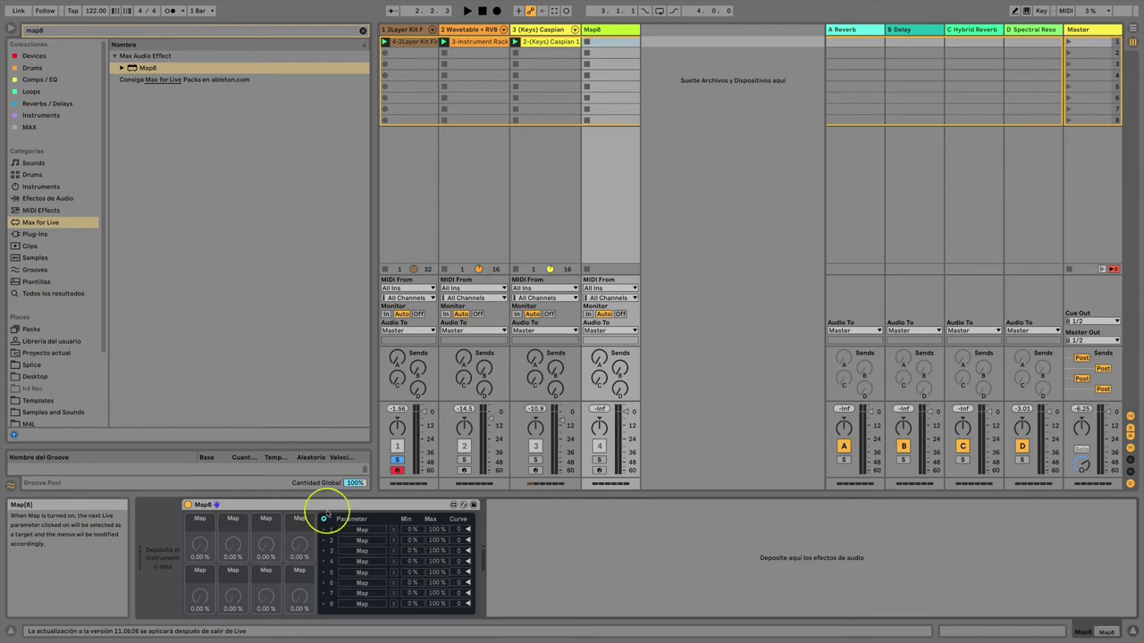
pyautogui.click(362, 532)
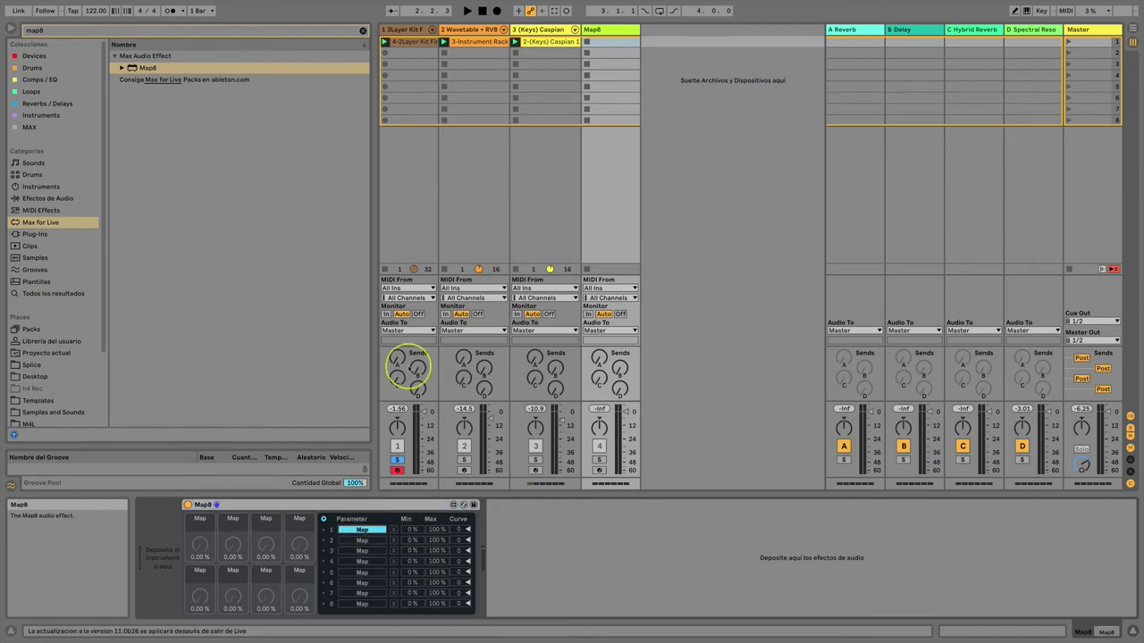
pyautogui.click(397, 359)
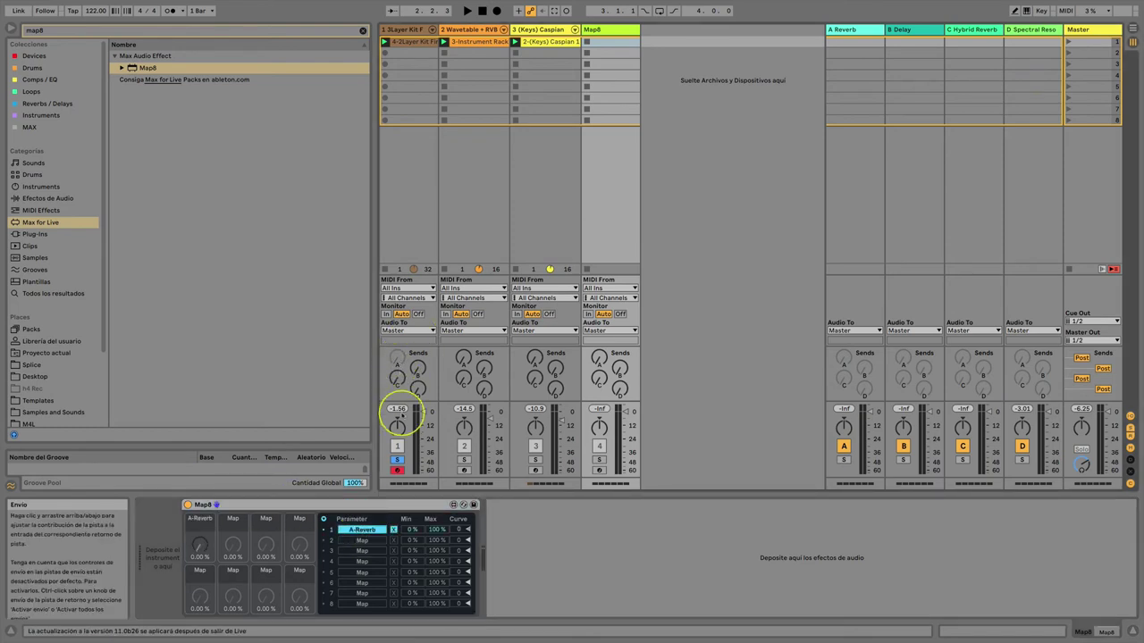
pyautogui.click(362, 541)
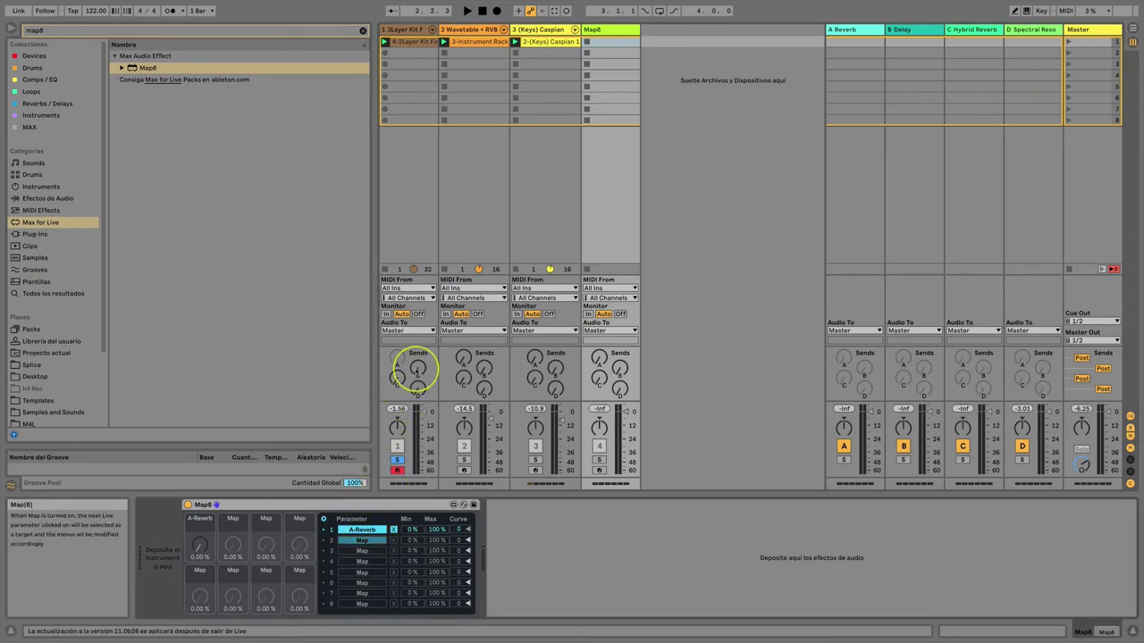
pyautogui.click(418, 368)
pyautogui.click(361, 551)
pyautogui.click(397, 379)
pyautogui.click(362, 561)
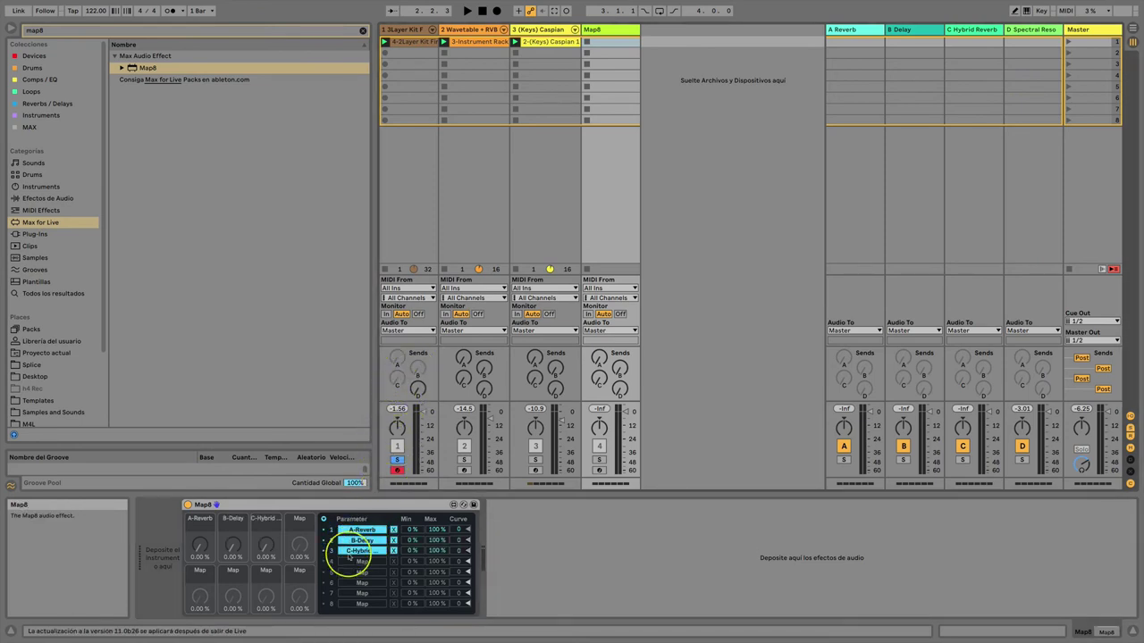
pyautogui.click(417, 390)
# Step: Map Map8 slots 5 to 8 to the Wavetable + RVB track's sends A to D
pyautogui.click(362, 571)
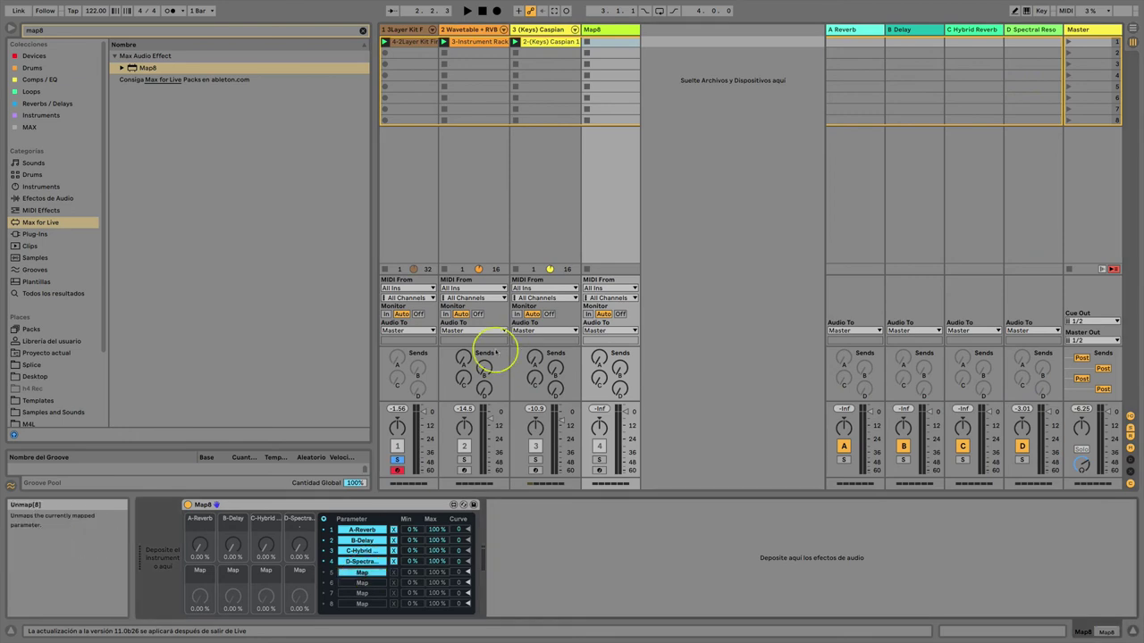
pyautogui.click(463, 357)
pyautogui.click(362, 582)
pyautogui.click(484, 368)
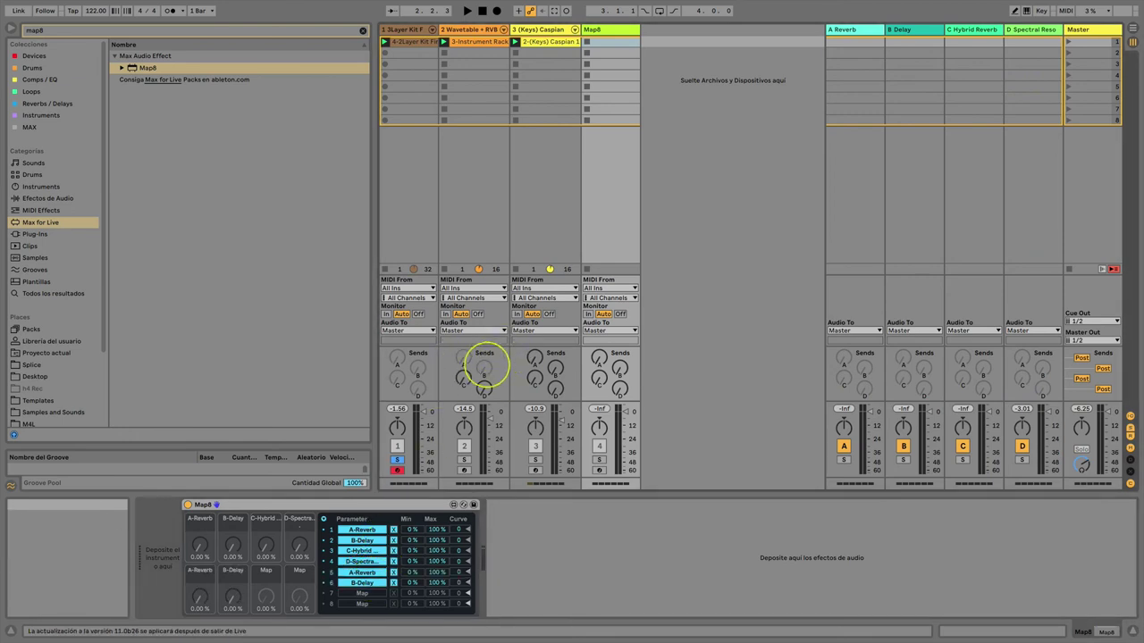
pyautogui.click(362, 593)
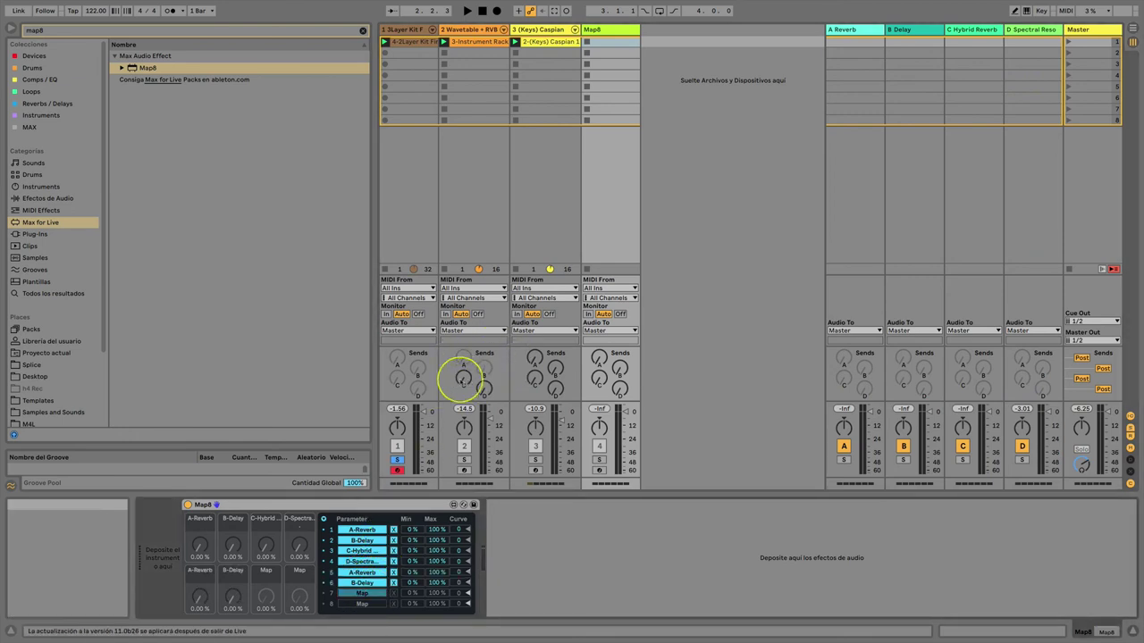
pyautogui.click(463, 379)
pyautogui.click(362, 604)
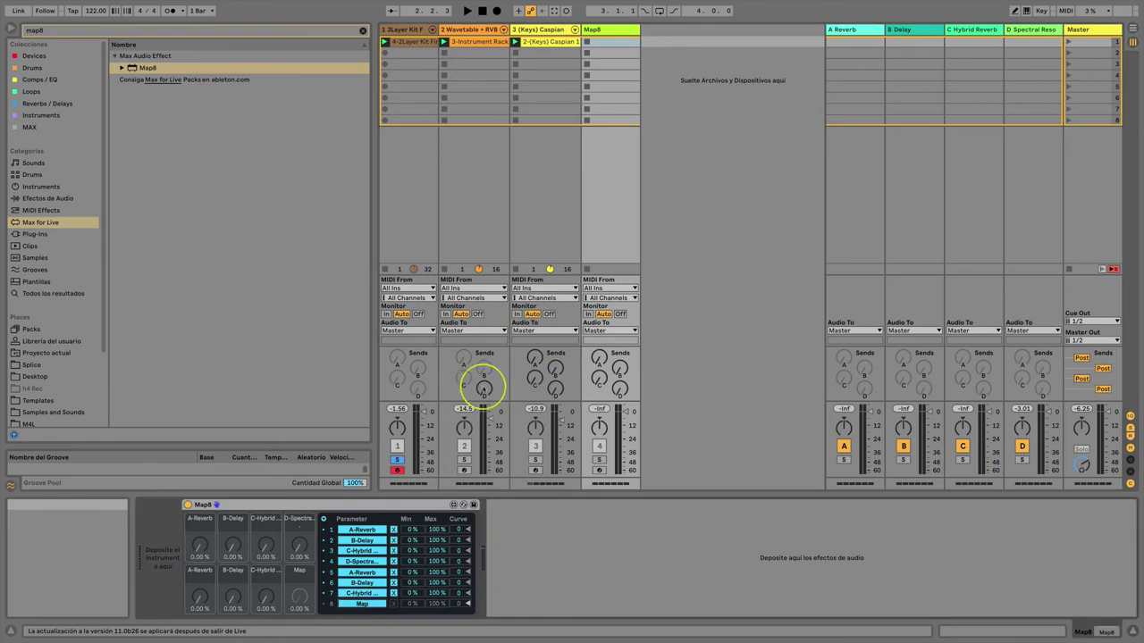
pyautogui.click(484, 389)
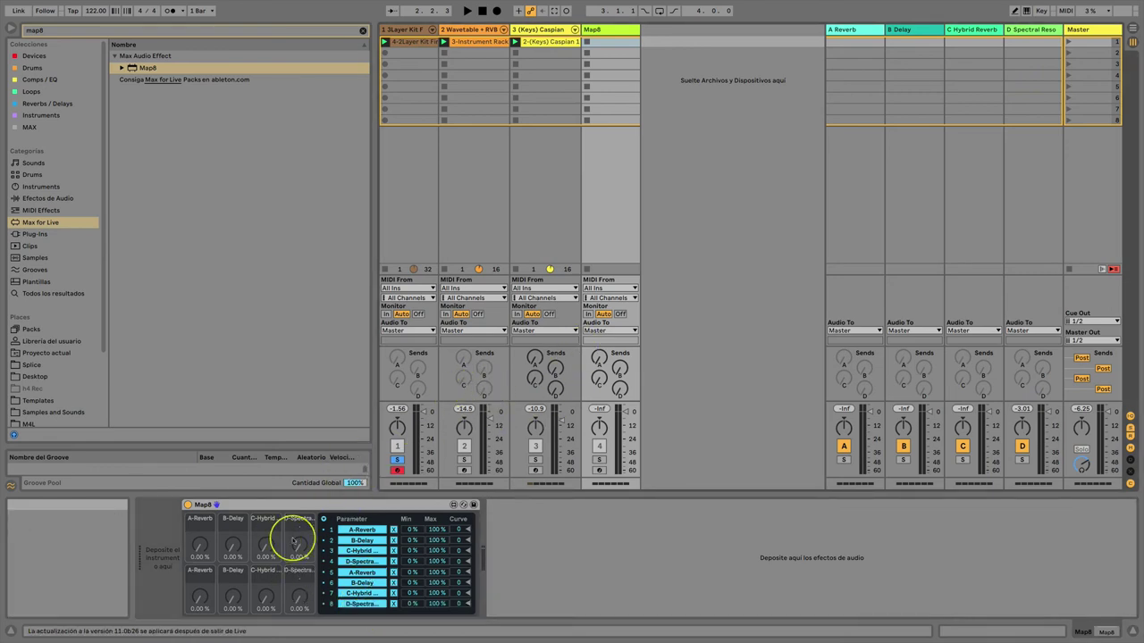
# Step: Add a second Map8 after the first and map its slots 1 to 4 to the (Keys) Caspian track's sends A to D
pyautogui.moveTo(140, 67); pyautogui.dragTo(525, 546)
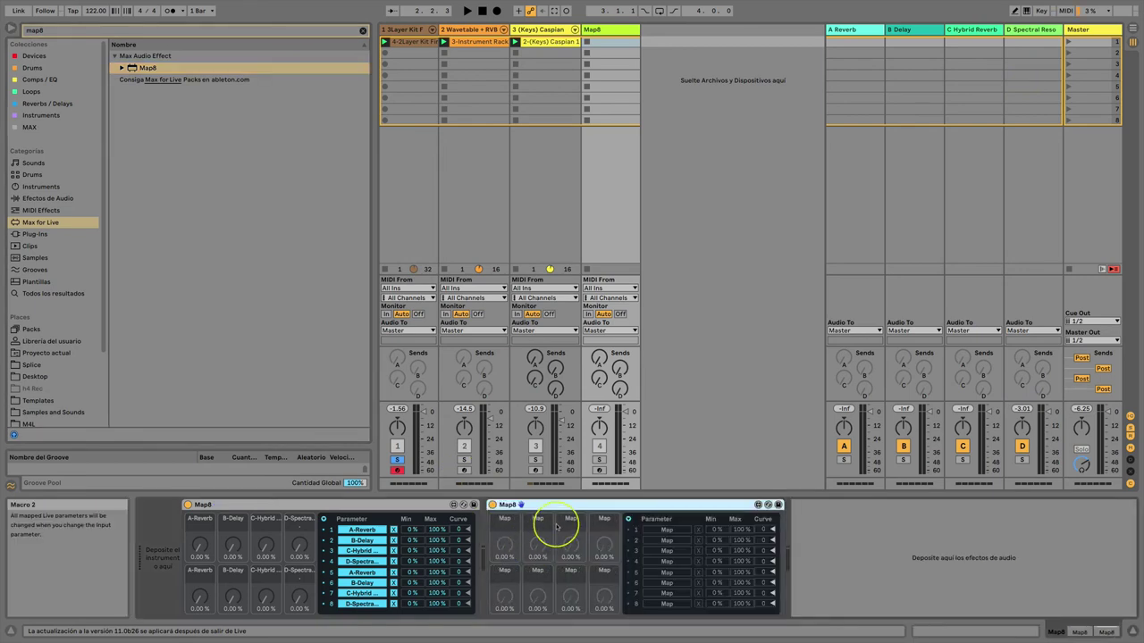
pyautogui.click(666, 531)
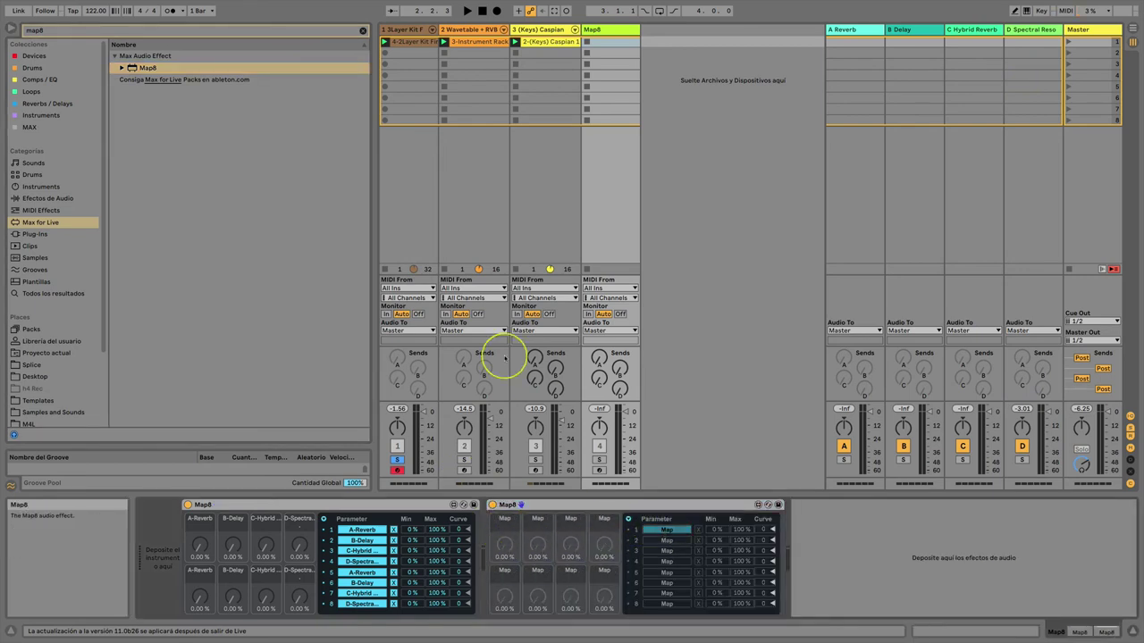
pyautogui.click(534, 359)
pyautogui.click(666, 540)
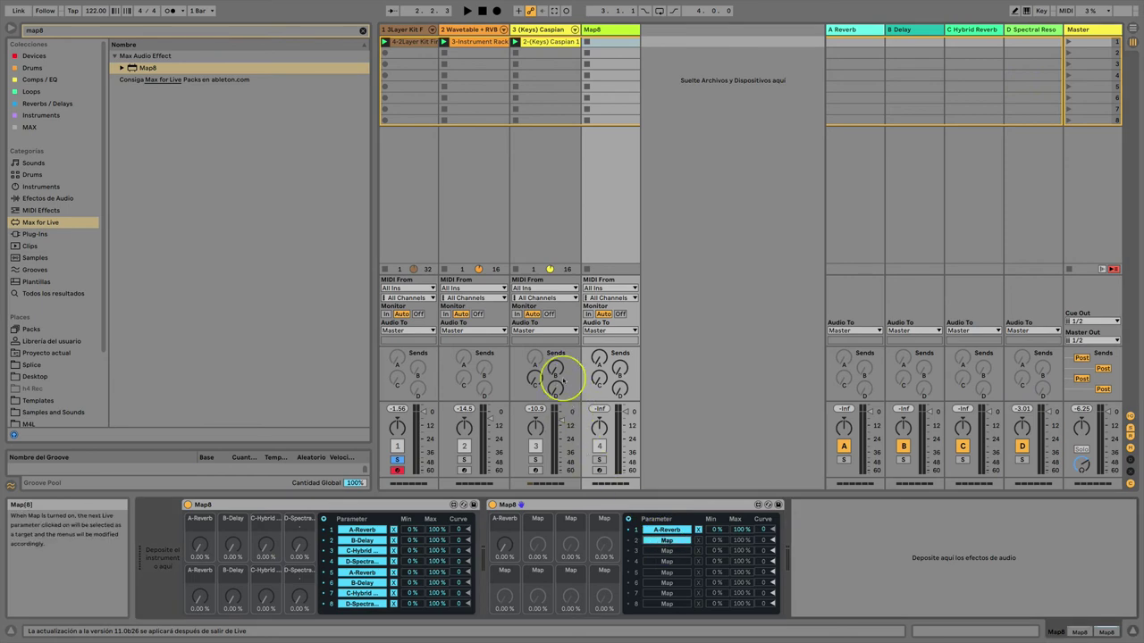
pyautogui.click(555, 367)
pyautogui.click(666, 551)
pyautogui.click(534, 378)
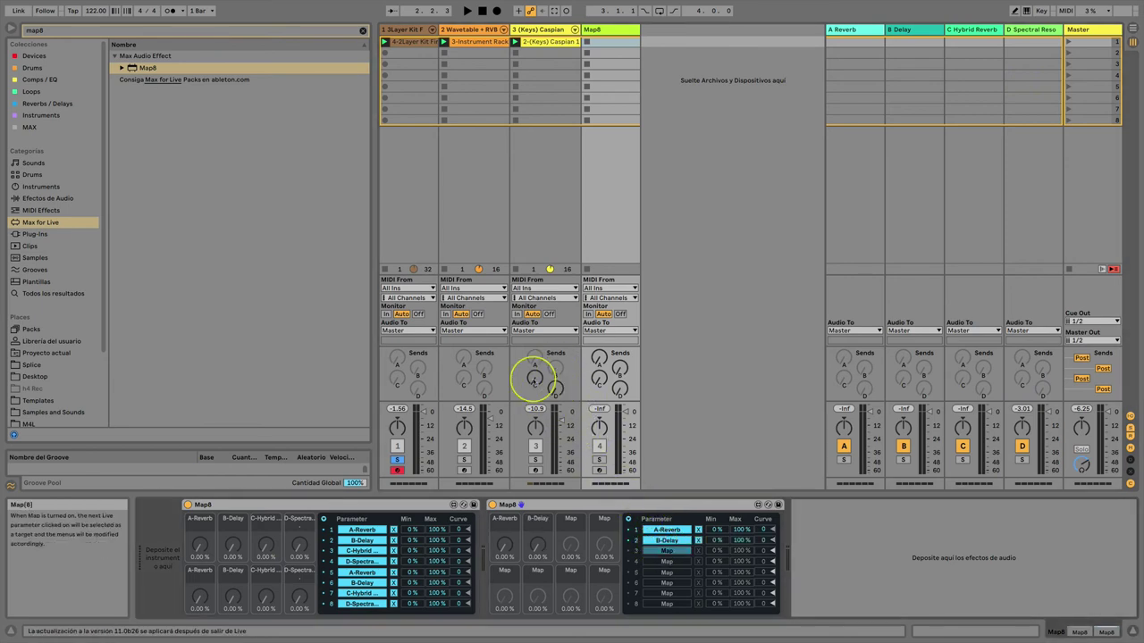
pyautogui.click(666, 561)
pyautogui.click(555, 389)
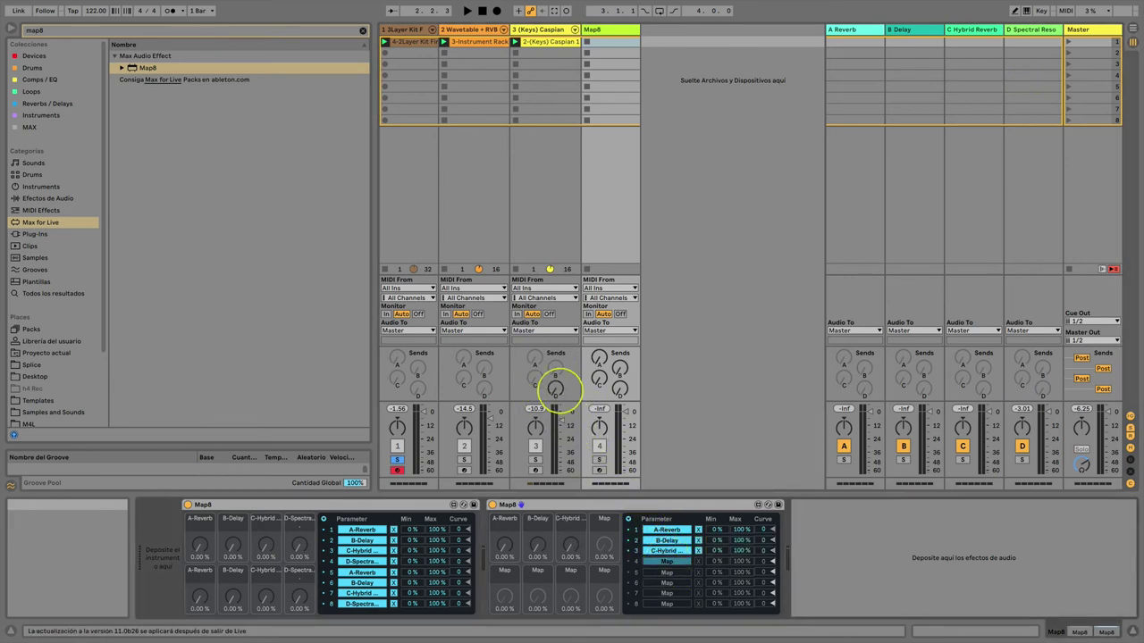
# Step: Group the two Map8 devices into an Audio Effect Rack and show its macro controls
pyautogui.click(297, 506)
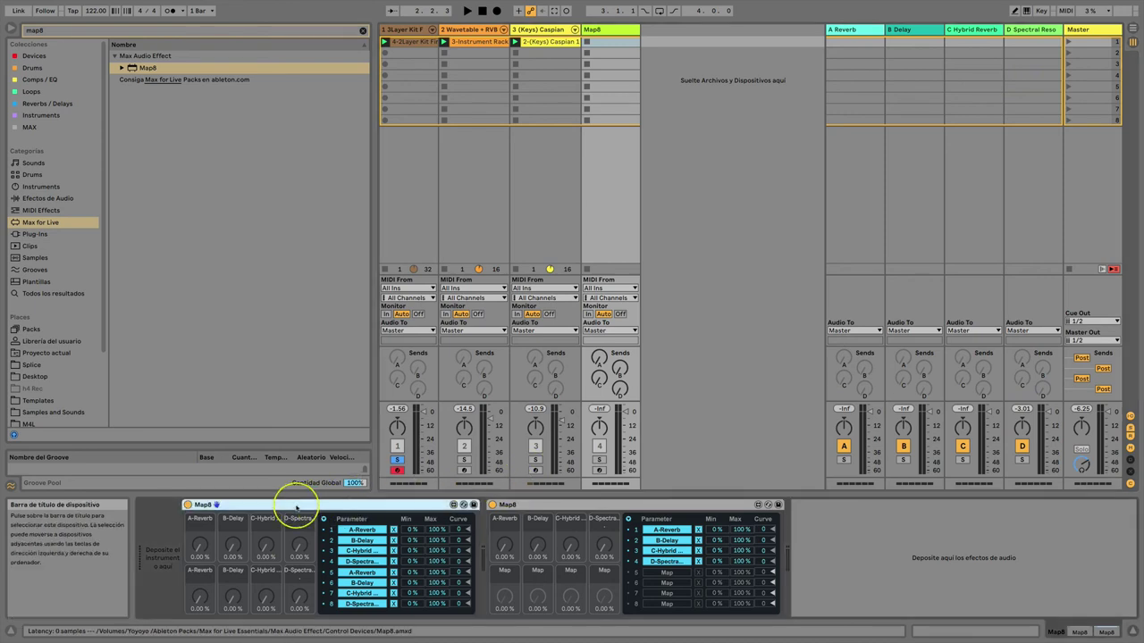
pyautogui.keyDown('shift'); pyautogui.click(528, 507); pyautogui.keyUp('shift')
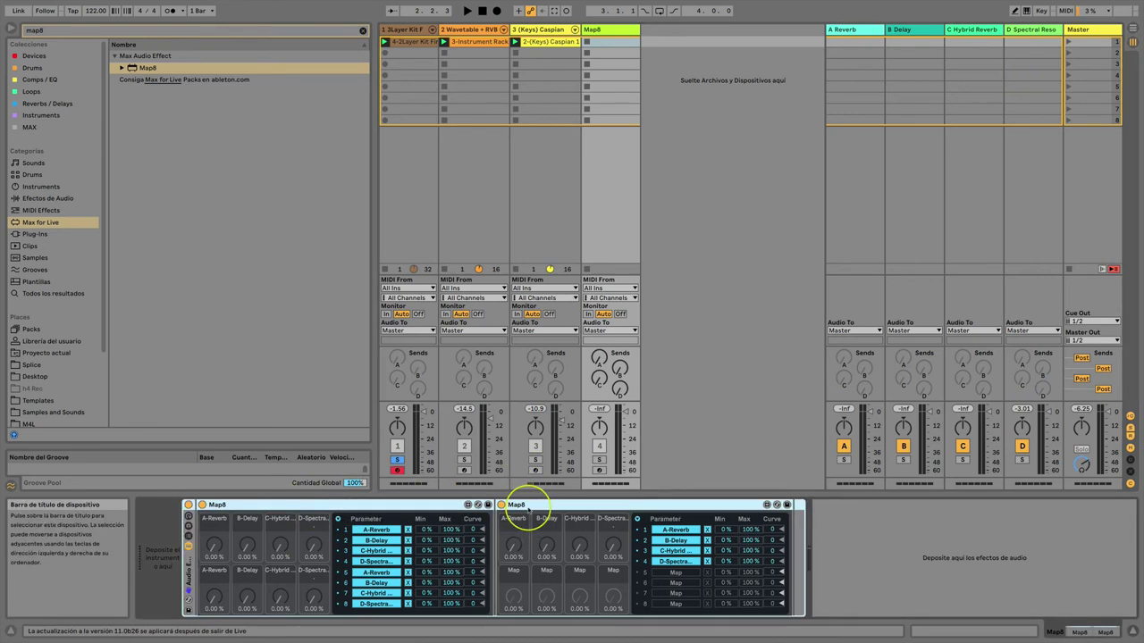
pyautogui.press('super+g')
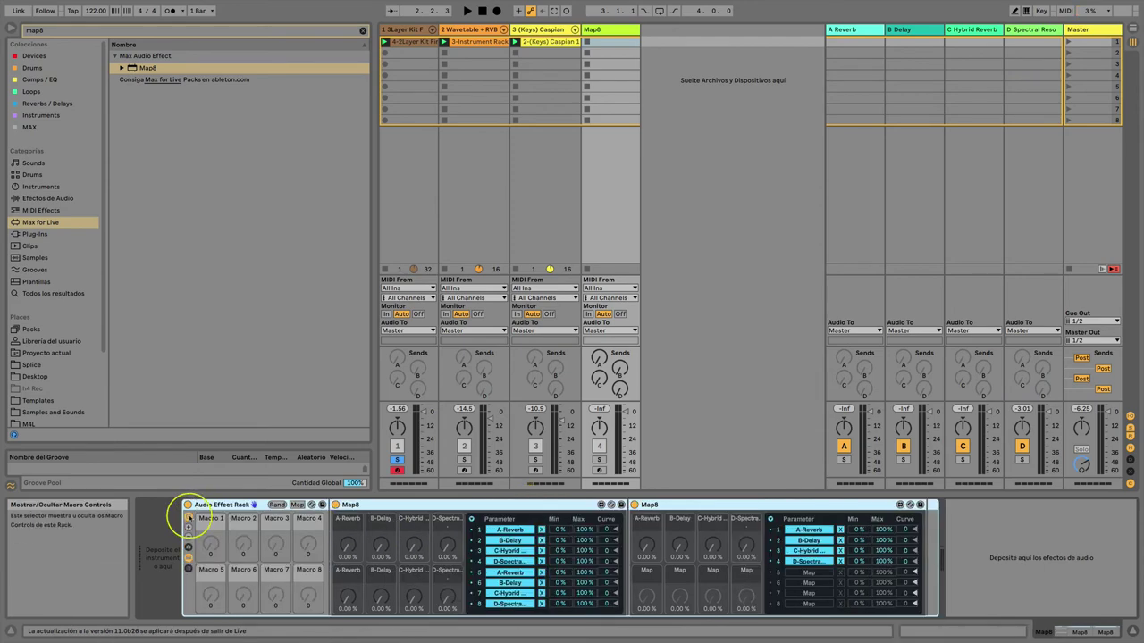
pyautogui.click(189, 517)
pyautogui.click(188, 518)
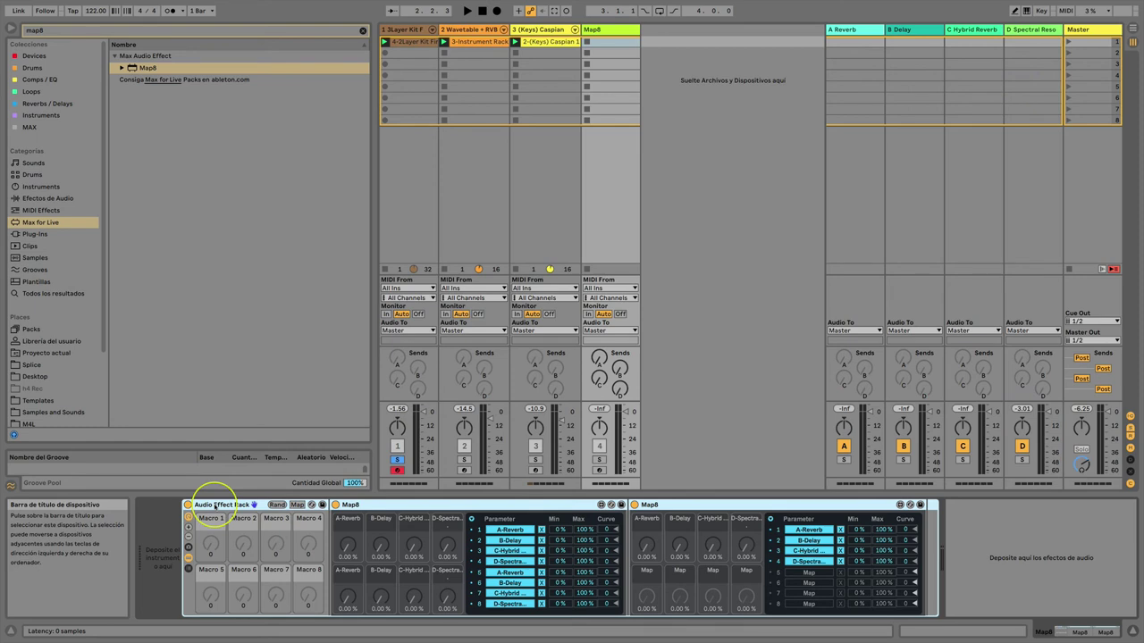
# Step: Map the first Map8's four upper knobs, A-Reverb to D-Spectral Resonator, to Macros 1 to 4 of the rack
pyautogui.rightClick(348, 544)
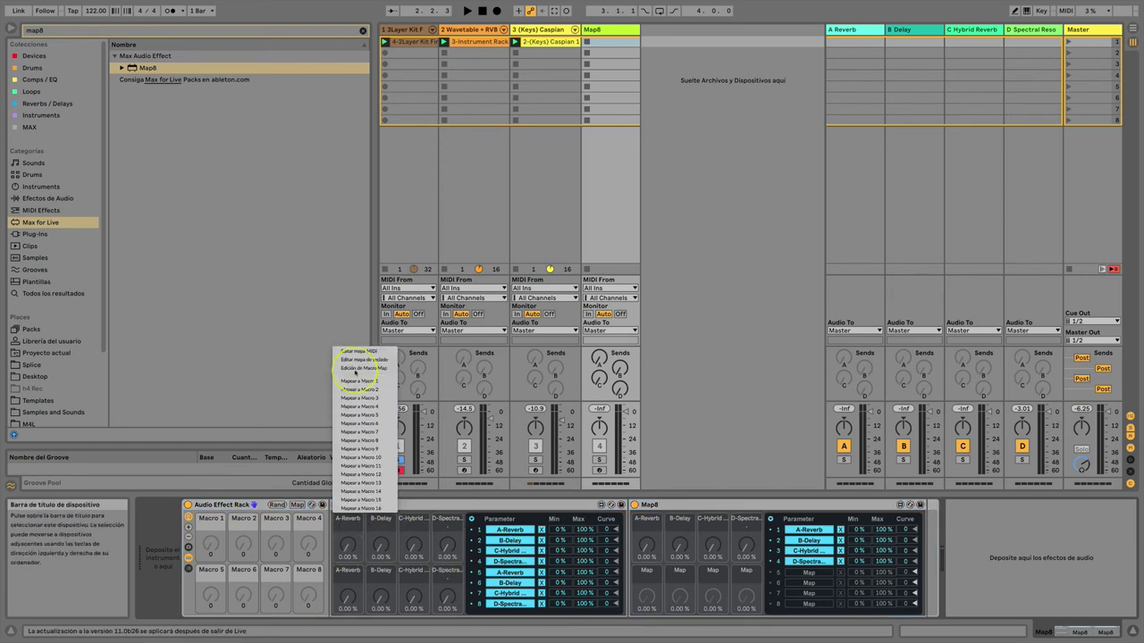
pyautogui.click(358, 380)
pyautogui.rightClick(381, 544)
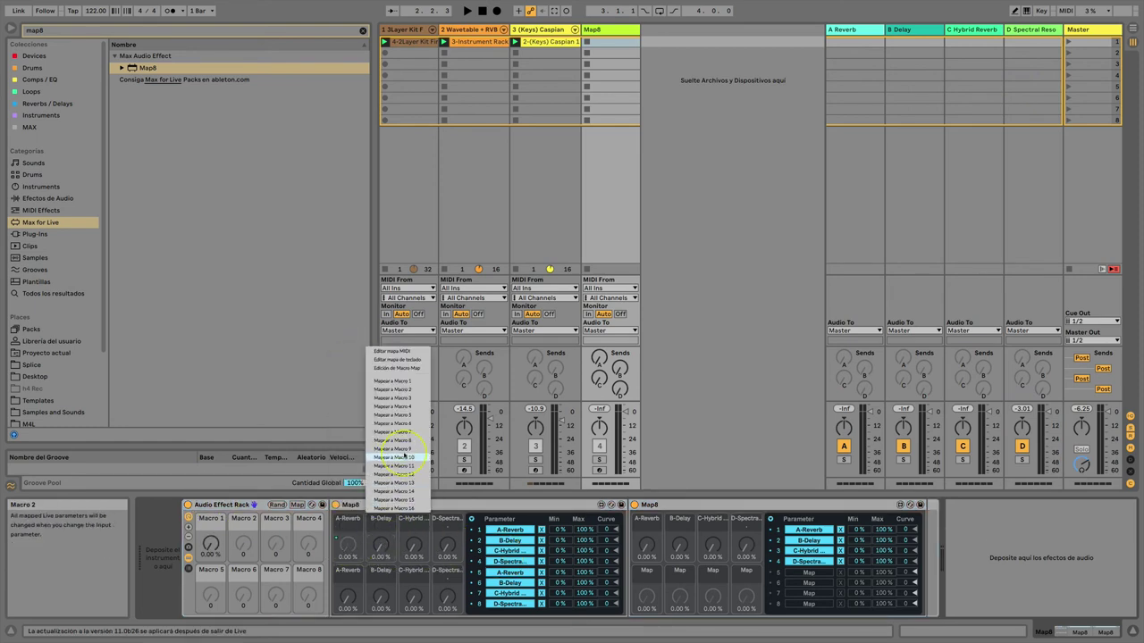
pyautogui.click(407, 391)
pyautogui.rightClick(415, 541)
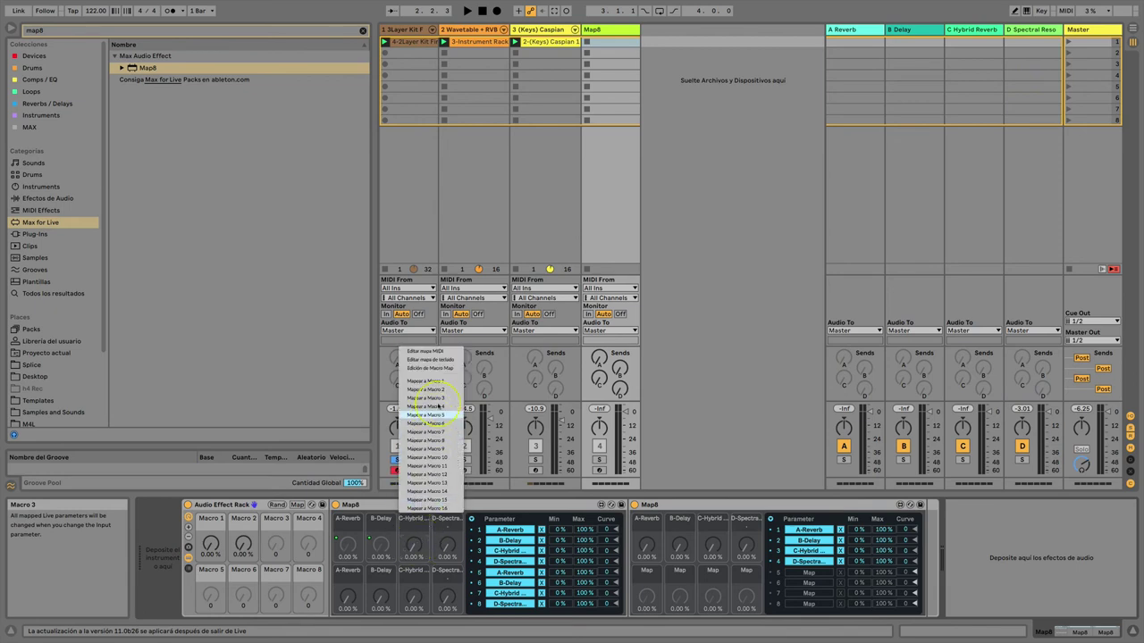
pyautogui.click(429, 398)
pyautogui.rightClick(444, 544)
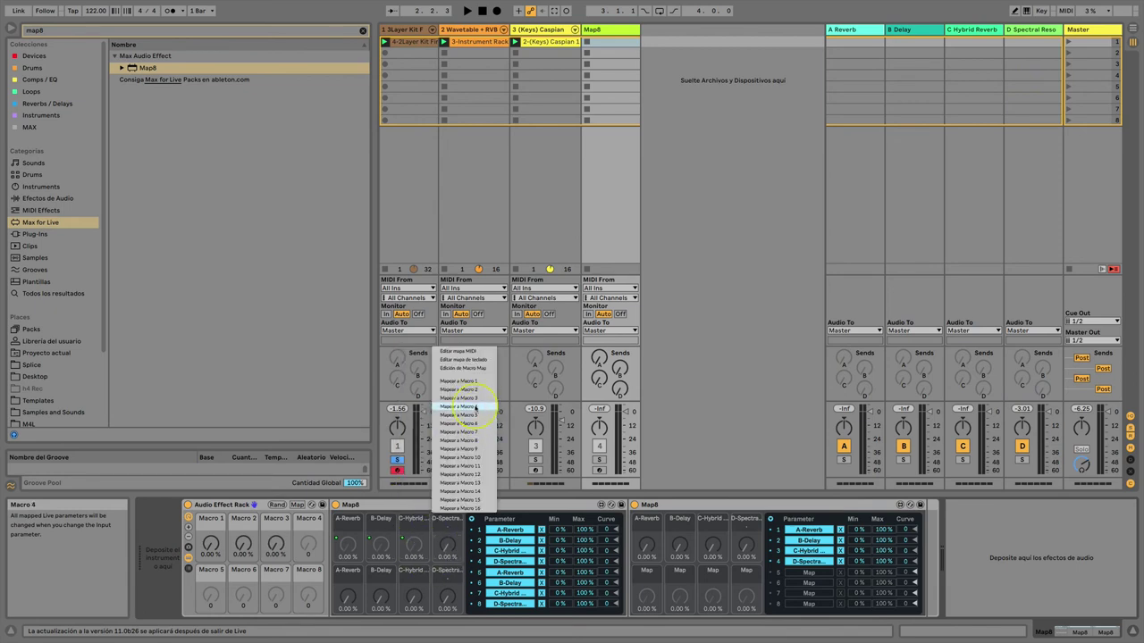
pyautogui.click(475, 407)
# Step: Map the first Map8's four lower knobs to Macros 5 to 8 of the rack
pyautogui.rightClick(348, 595)
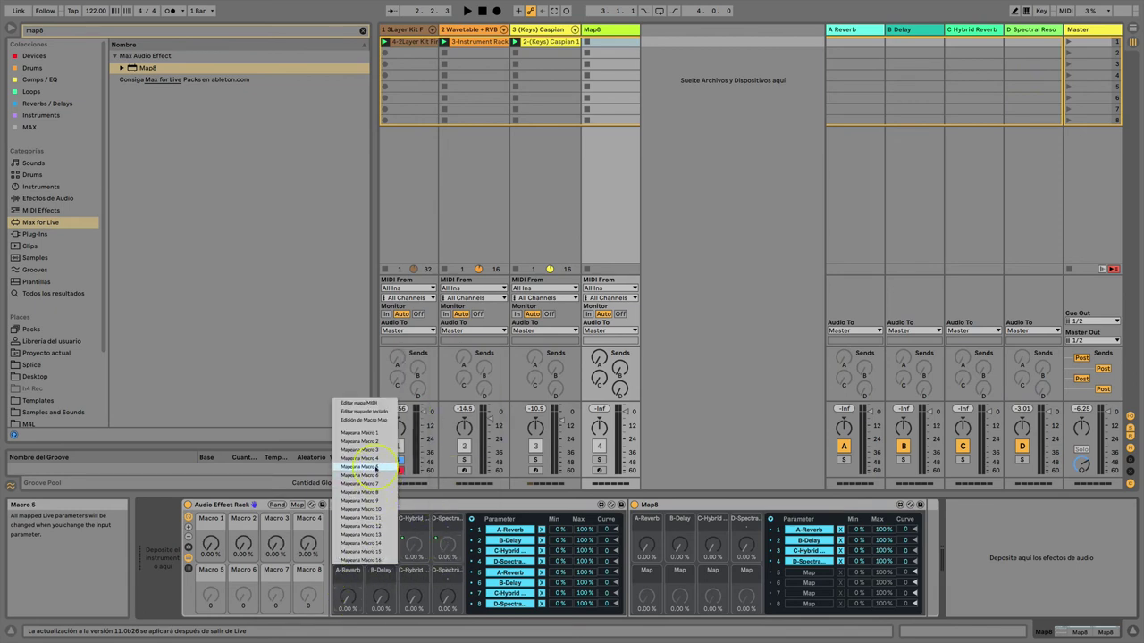
pyautogui.click(375, 467)
pyautogui.rightClick(381, 595)
pyautogui.click(402, 475)
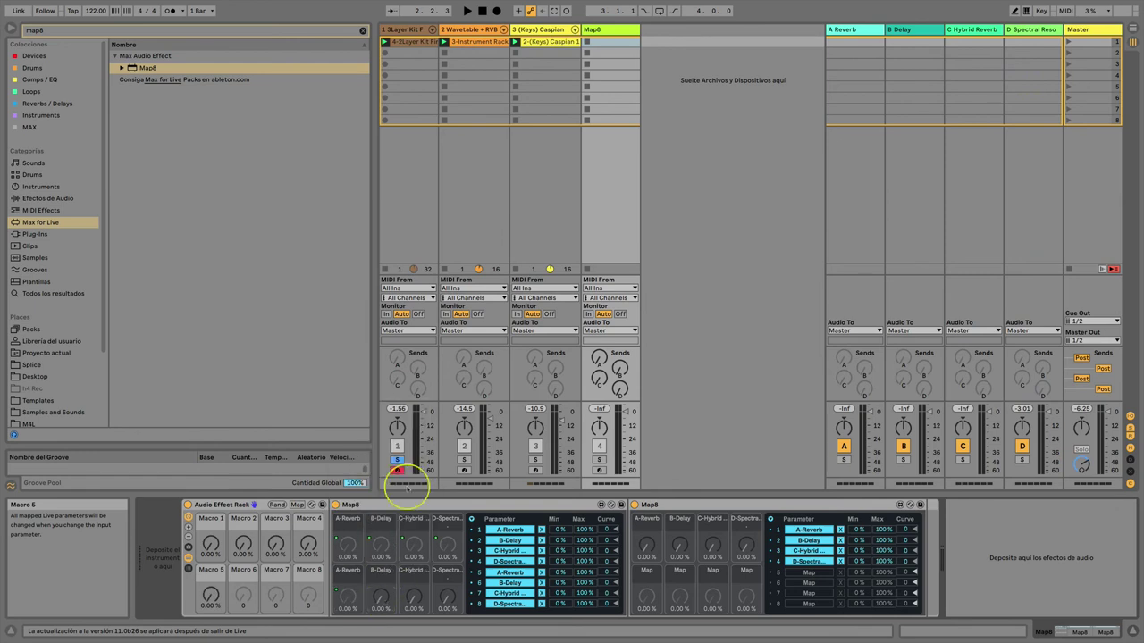
pyautogui.rightClick(411, 595)
pyautogui.click(413, 483)
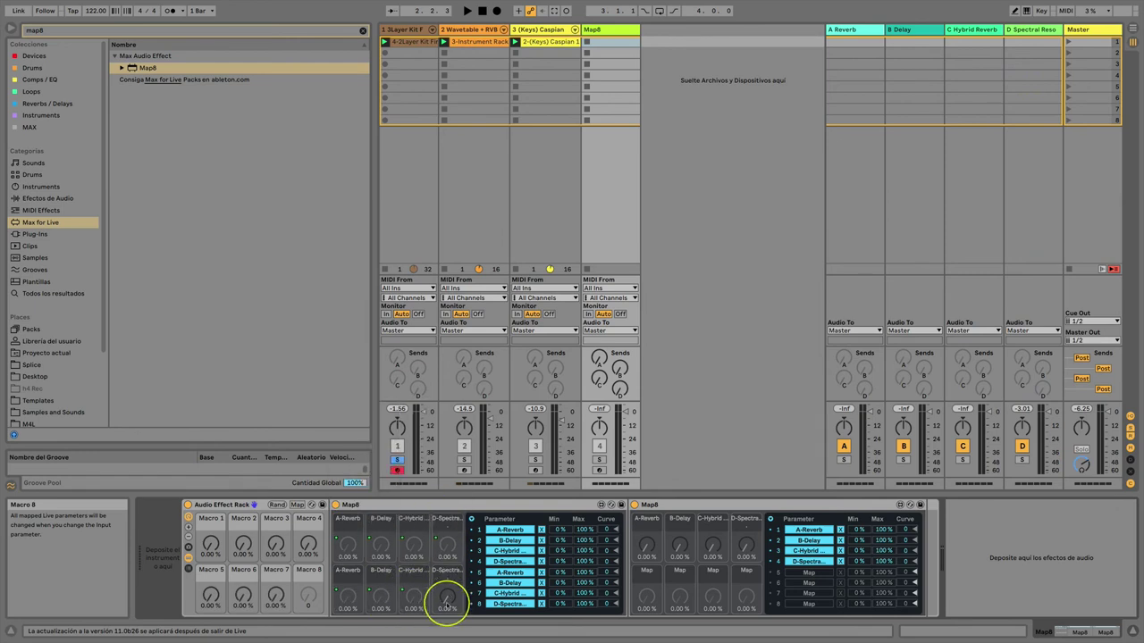
pyautogui.rightClick(445, 596)
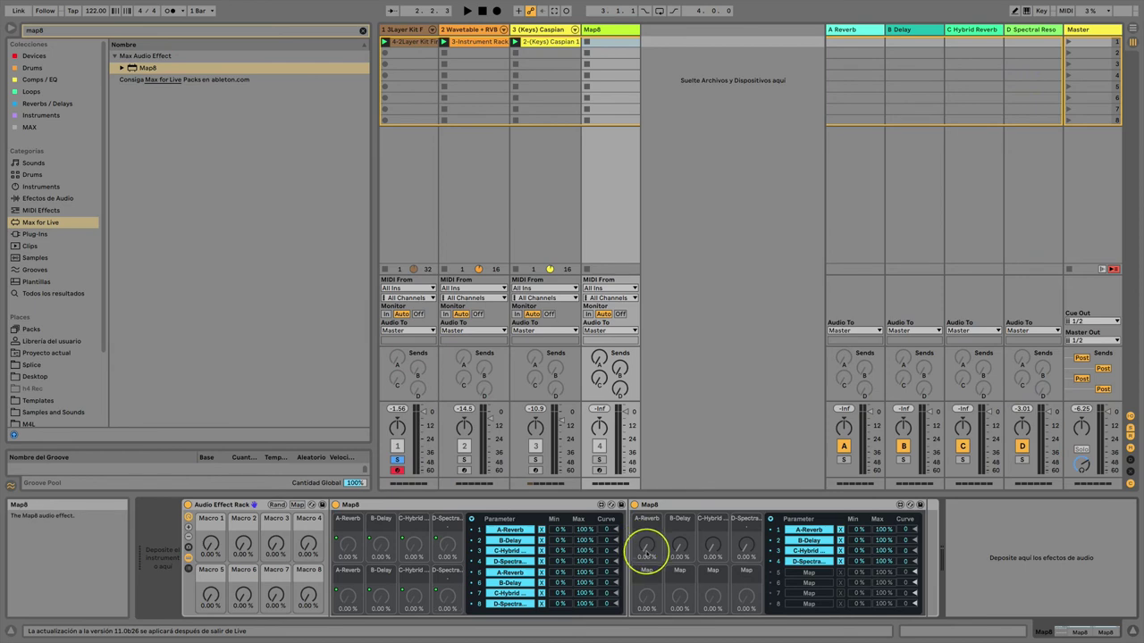
# Step: Map the second Map8's A-Reverb, B-Delay, C-Hybrid Reverb and D-Spectral Resonator knobs to Macros 9 to 12
pyautogui.rightClick(648, 548)
pyautogui.click(667, 452)
pyautogui.rightClick(679, 545)
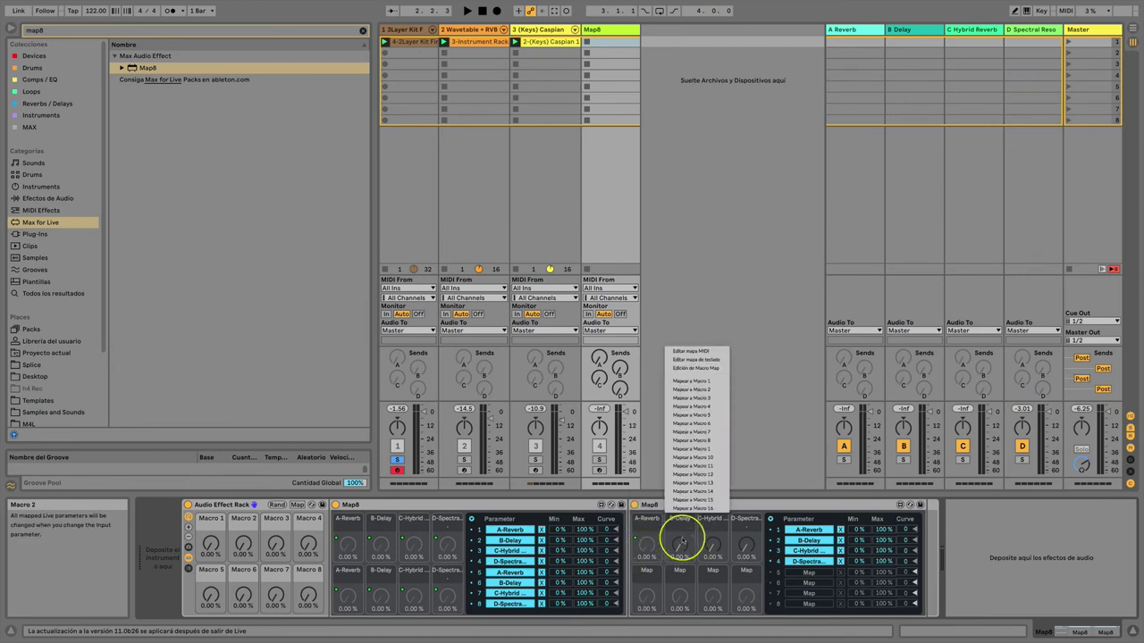
pyautogui.click(701, 465)
pyautogui.rightClick(712, 547)
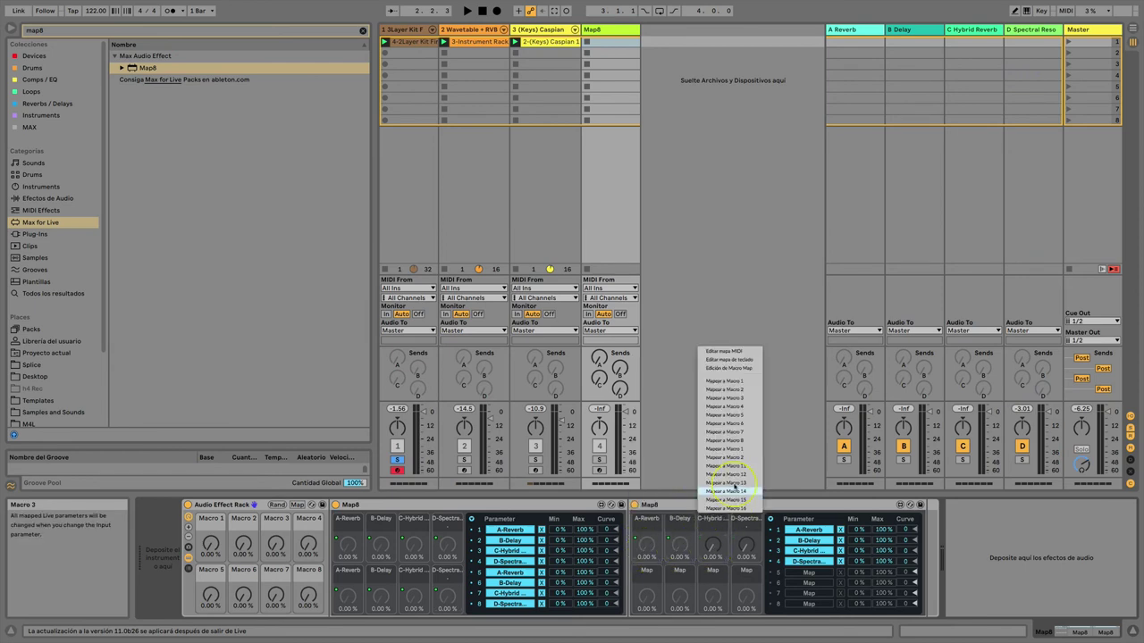
pyautogui.click(728, 465)
pyautogui.rightClick(746, 547)
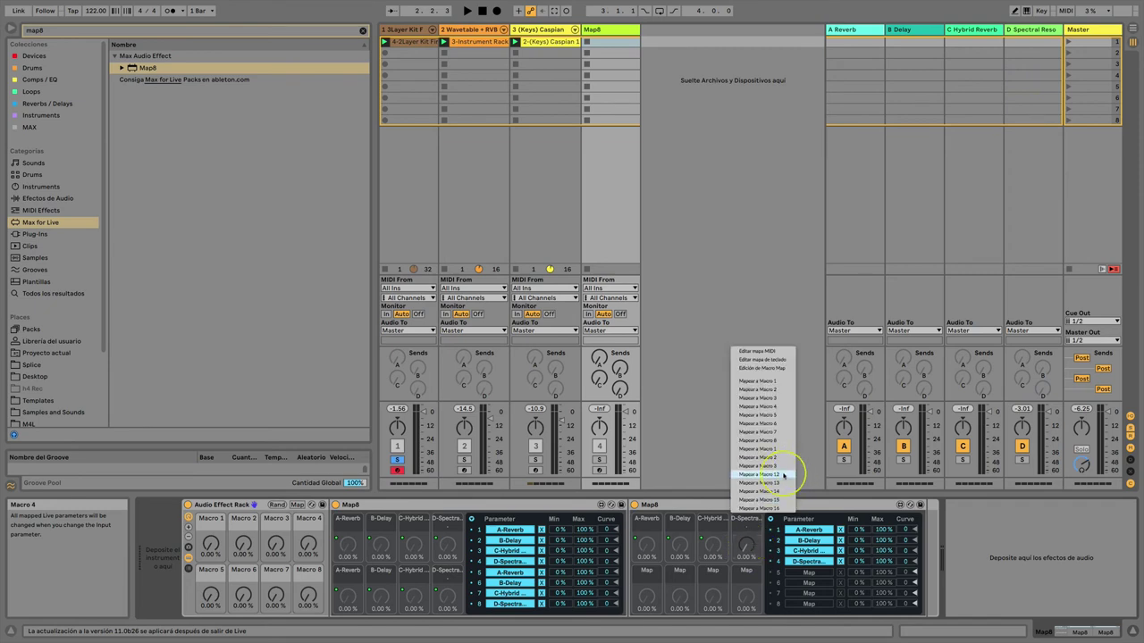
pyautogui.click(775, 479)
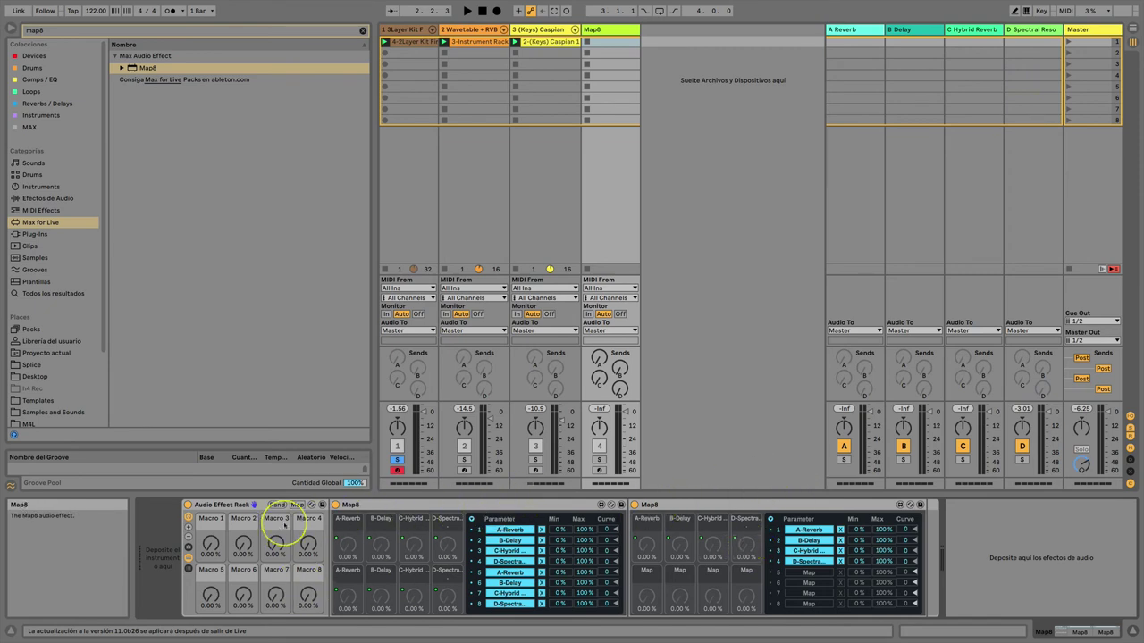
# Step: Select the Audio Effect Rack and randomize its macros several times, starting playback to hear the send changes
pyautogui.click(218, 502)
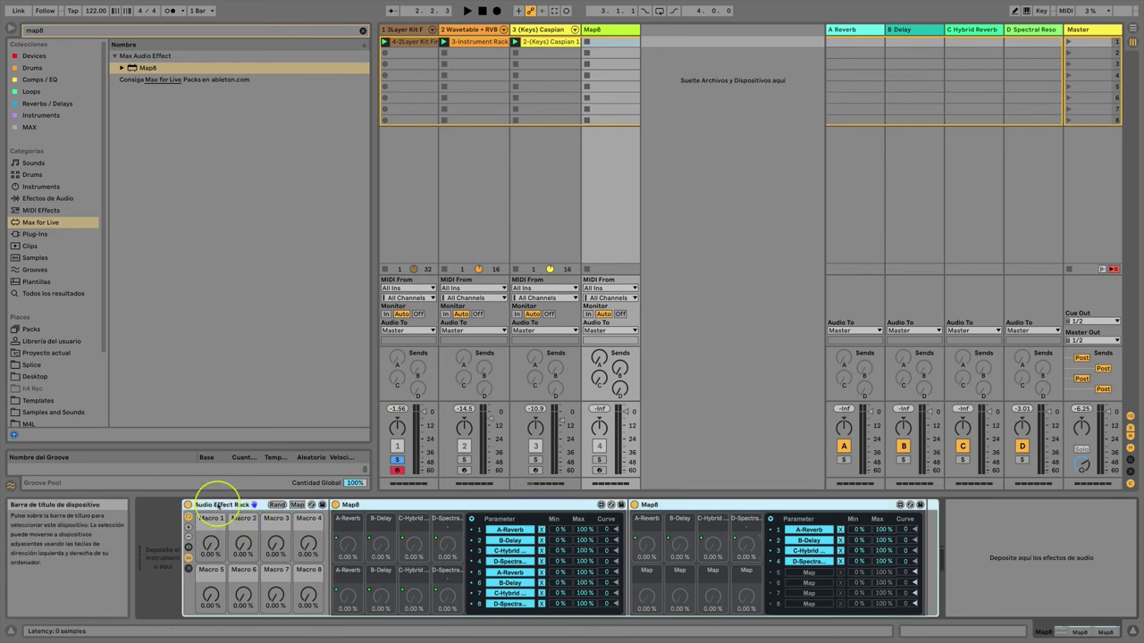
pyautogui.click(277, 506)
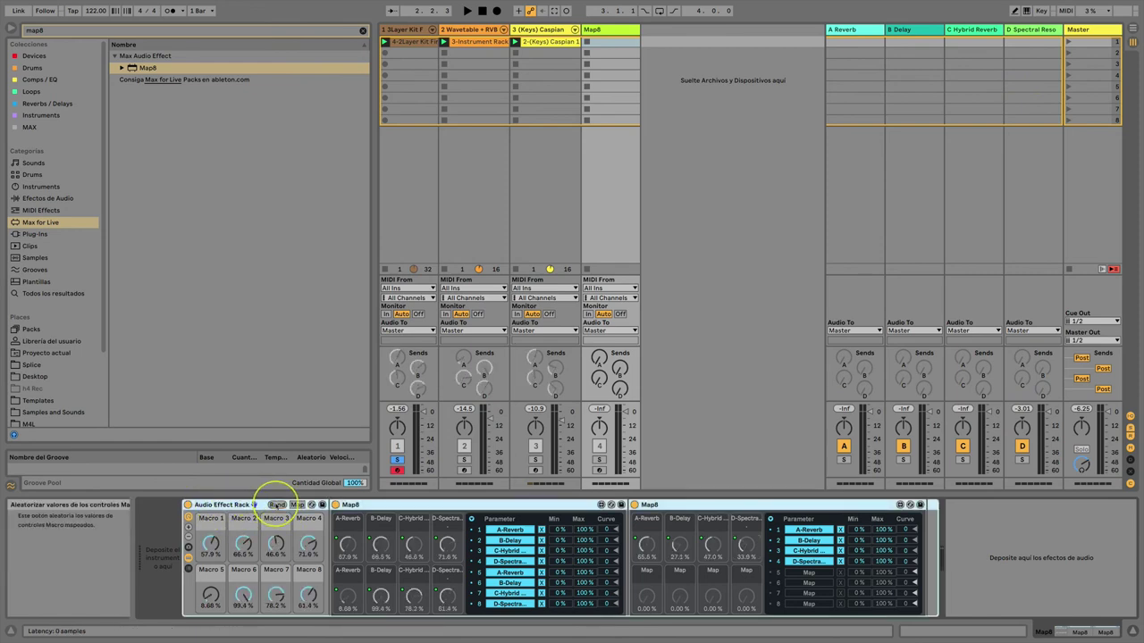
pyautogui.click(277, 505)
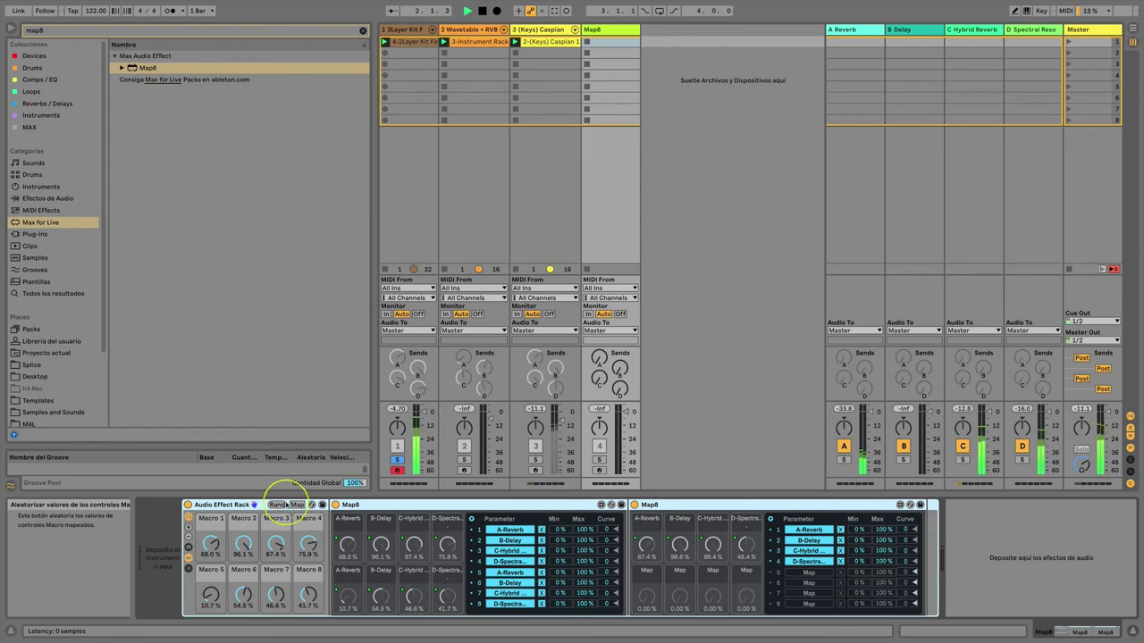
pyautogui.press('space')
pyautogui.click(277, 506)
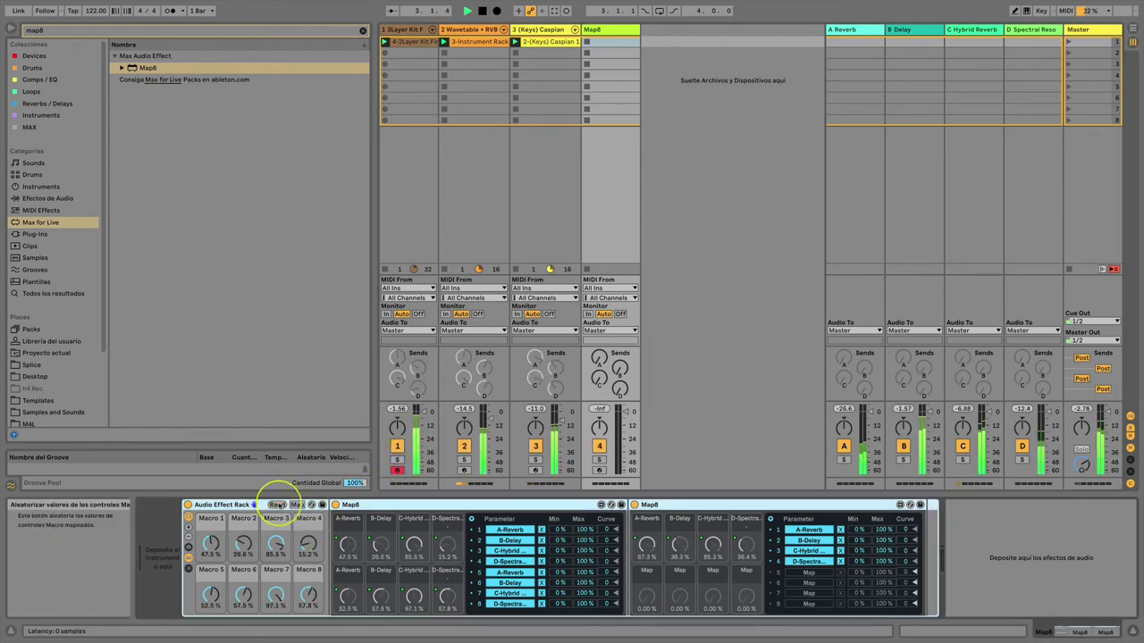
# Step: View the Wavetable + RVB and 3Layer Kit tracks' devices during playback and toggle the 3Layer Kit track's solo on and off
pyautogui.click(469, 29)
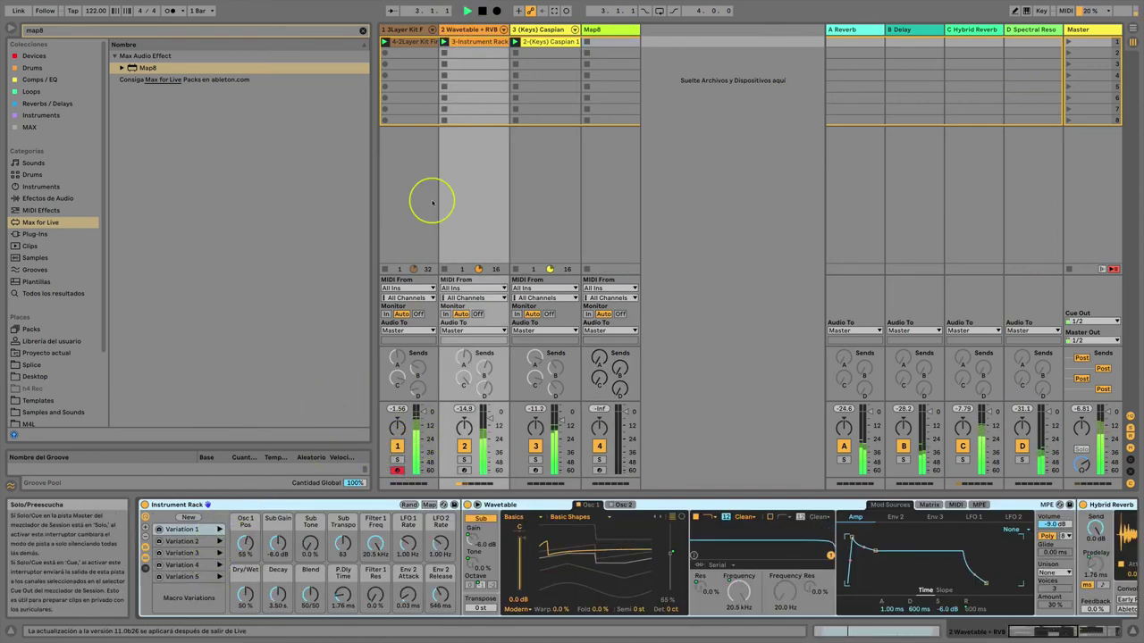
pyautogui.click(416, 29)
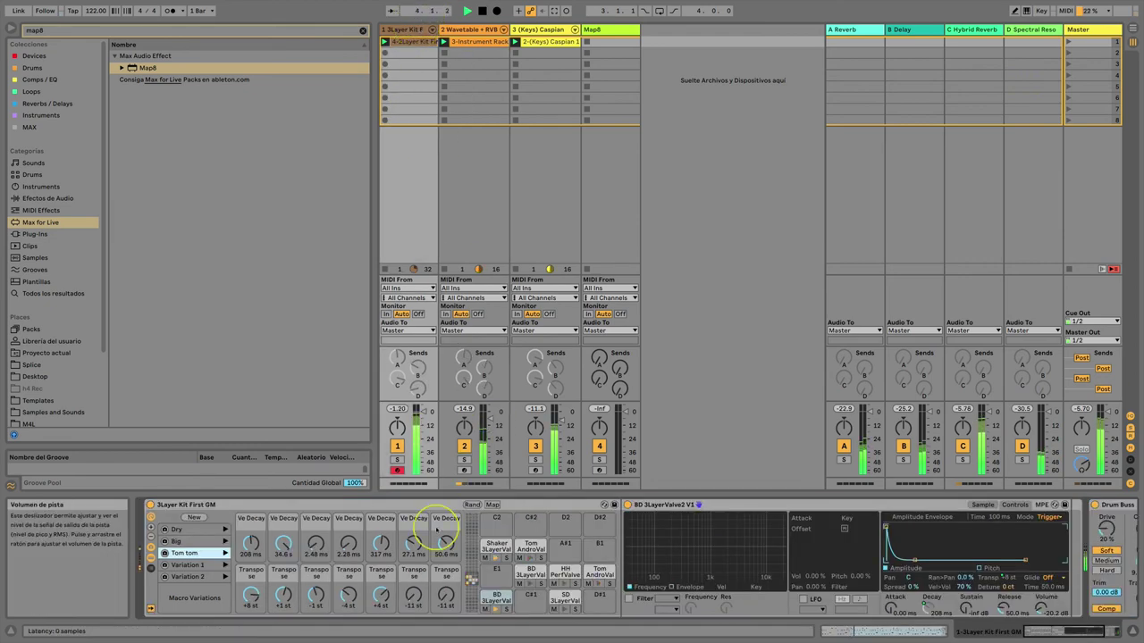
pyautogui.click(398, 459)
pyautogui.click(398, 459)
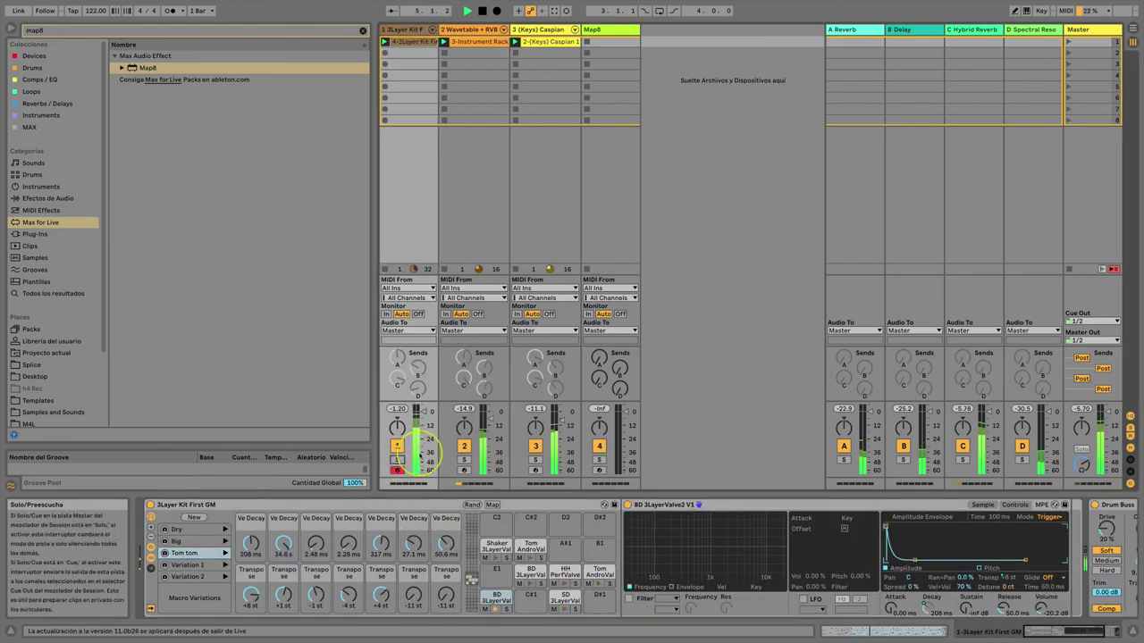
# Step: Return to the Map8 track and keep randomizing its rack's macros during playback
pyautogui.click(615, 35)
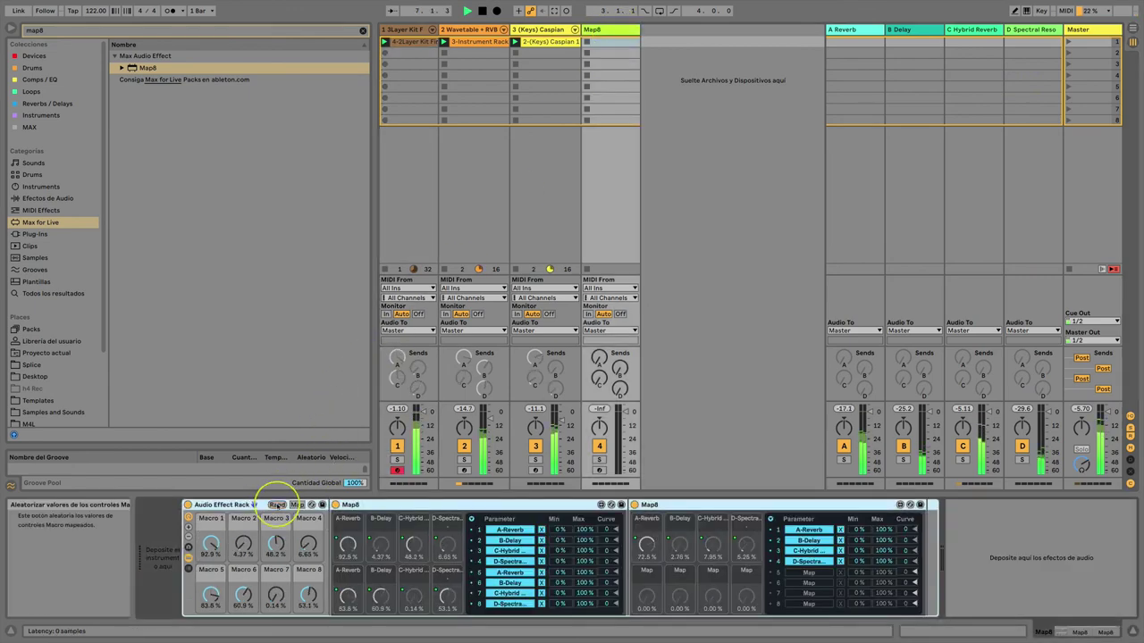
pyautogui.click(277, 505)
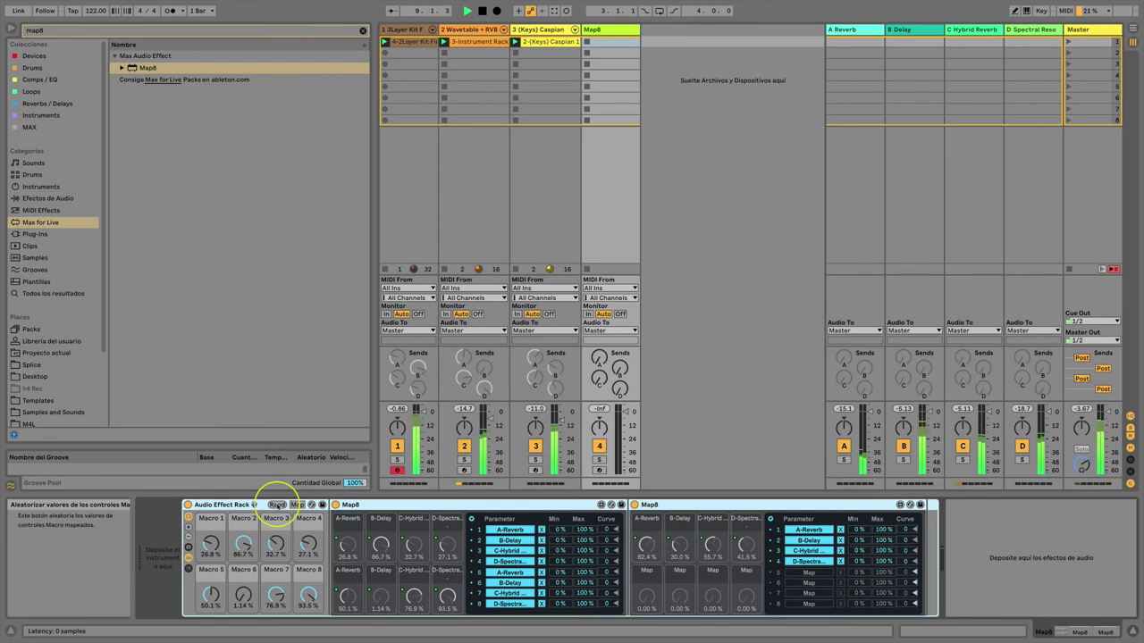
pyautogui.click(278, 504)
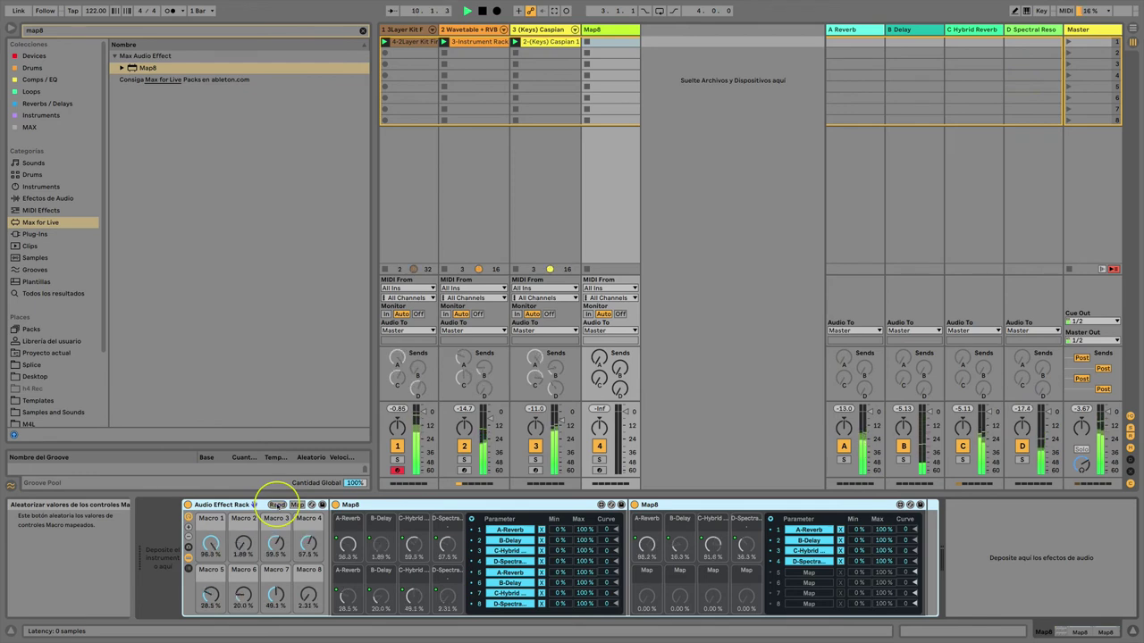
pyautogui.click(277, 504)
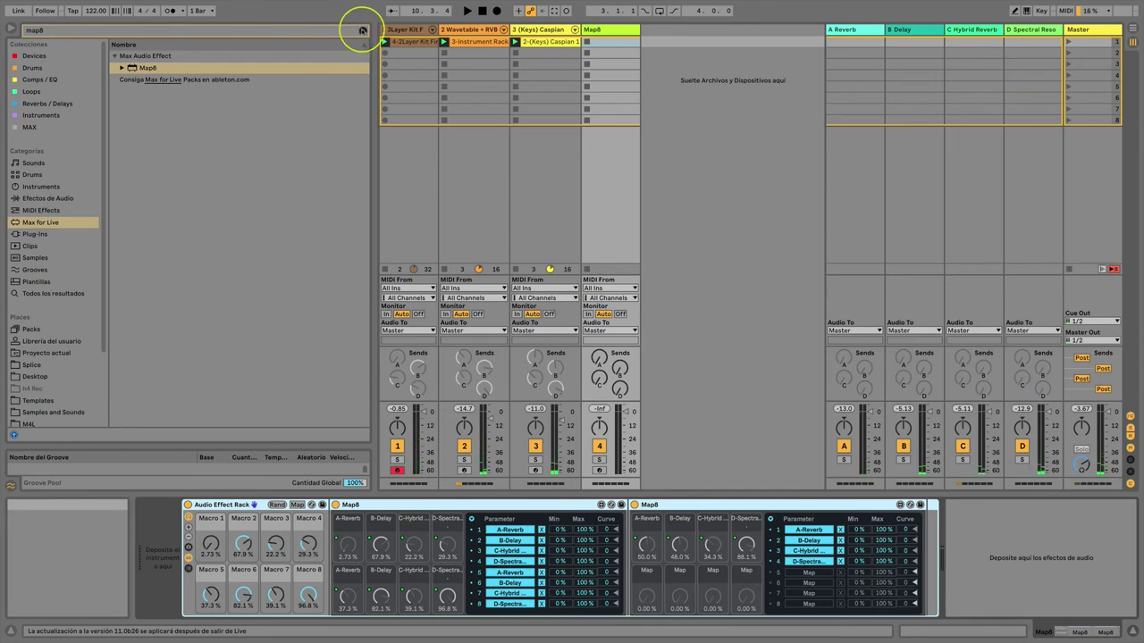
# Step: Clear the browser search and assign the Q key to launching the Dry variation of the 3Layer Kit track's rack
pyautogui.click(363, 30)
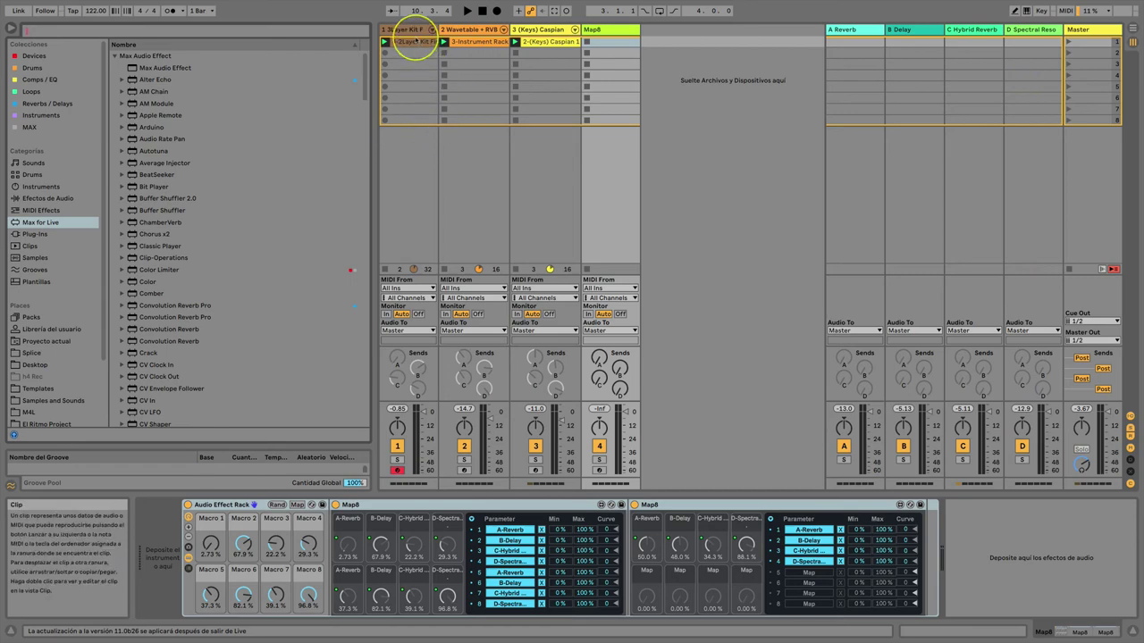
pyautogui.click(411, 32)
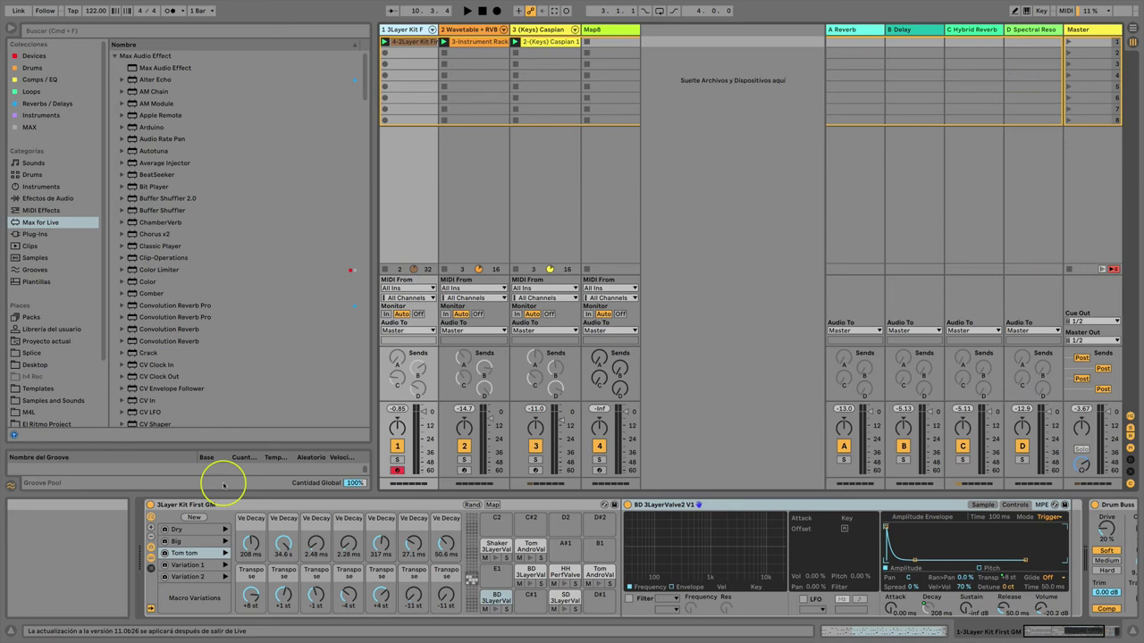
pyautogui.press('super+k')
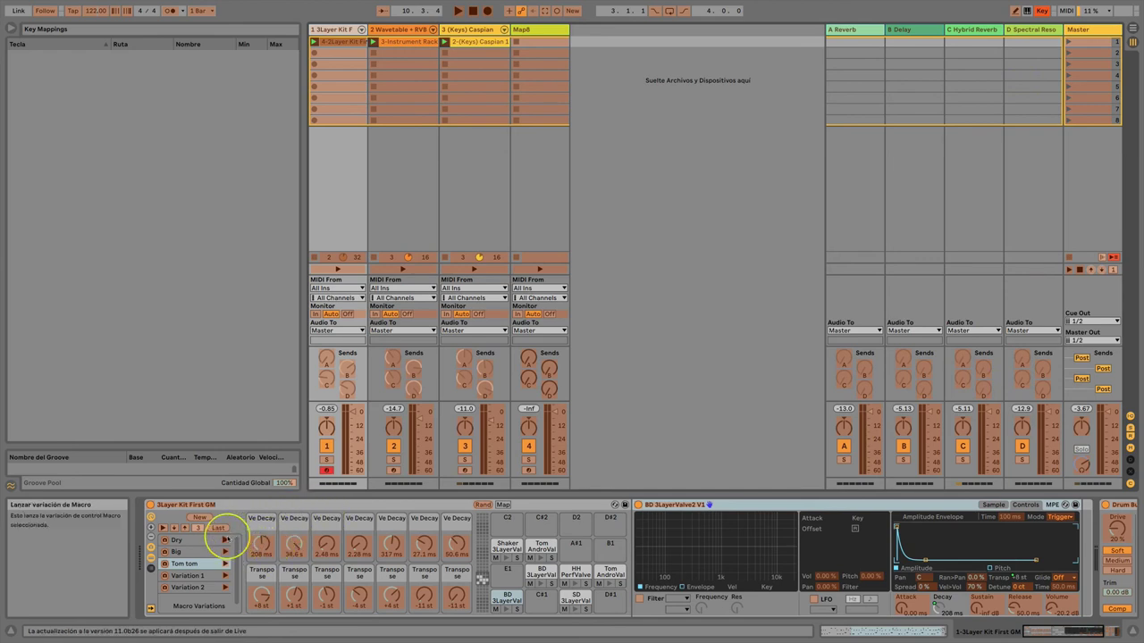
pyautogui.click(227, 539)
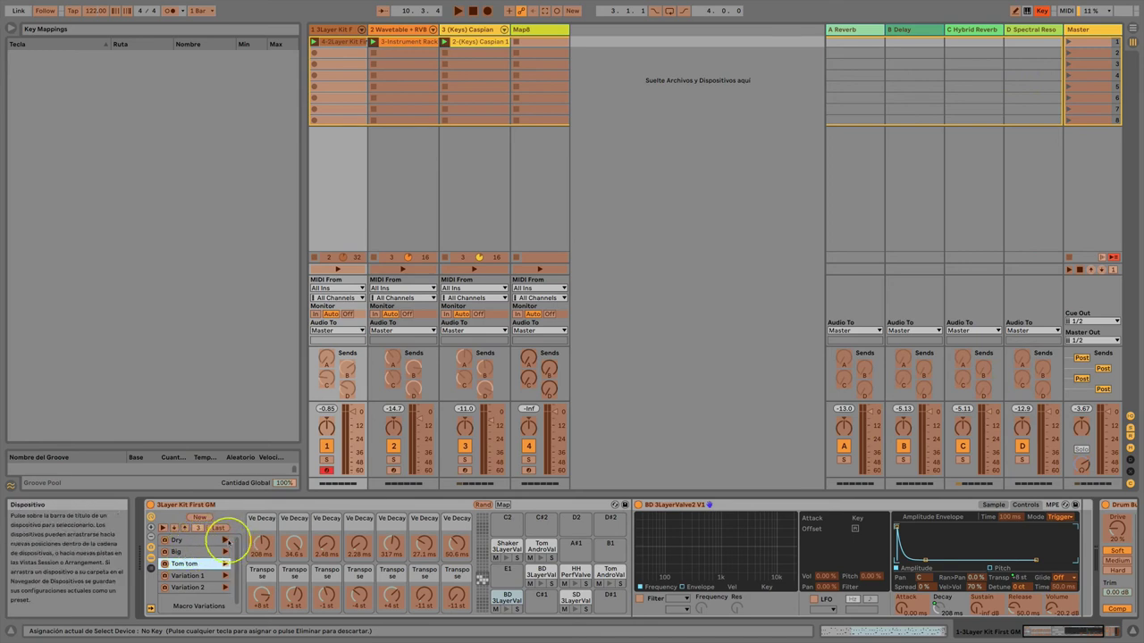
pyautogui.click(225, 540)
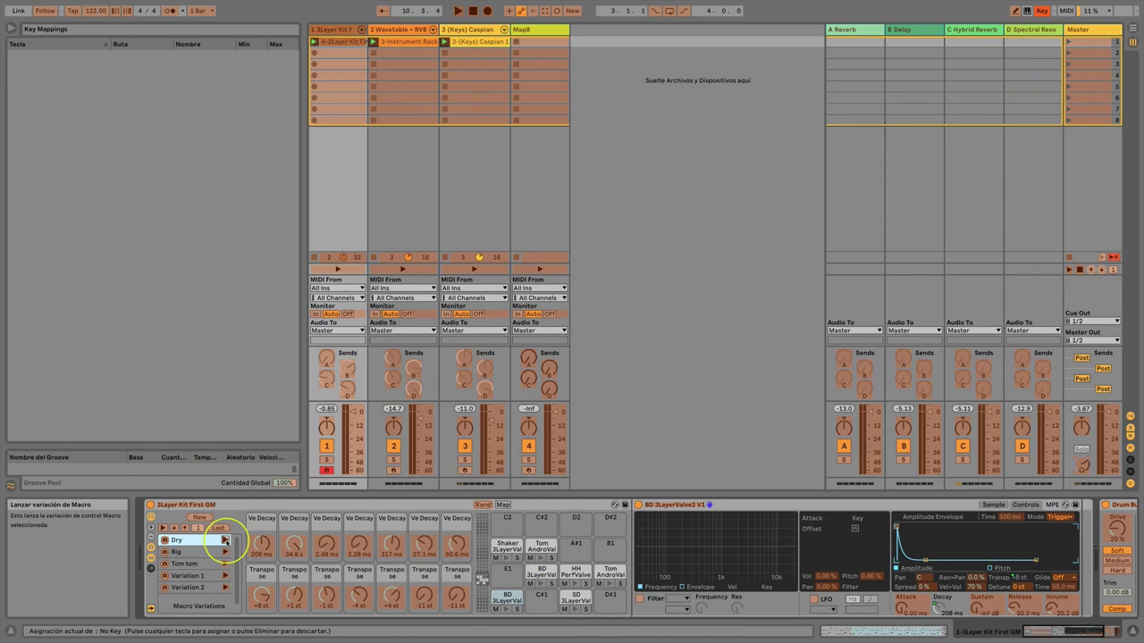
pyautogui.press('q')
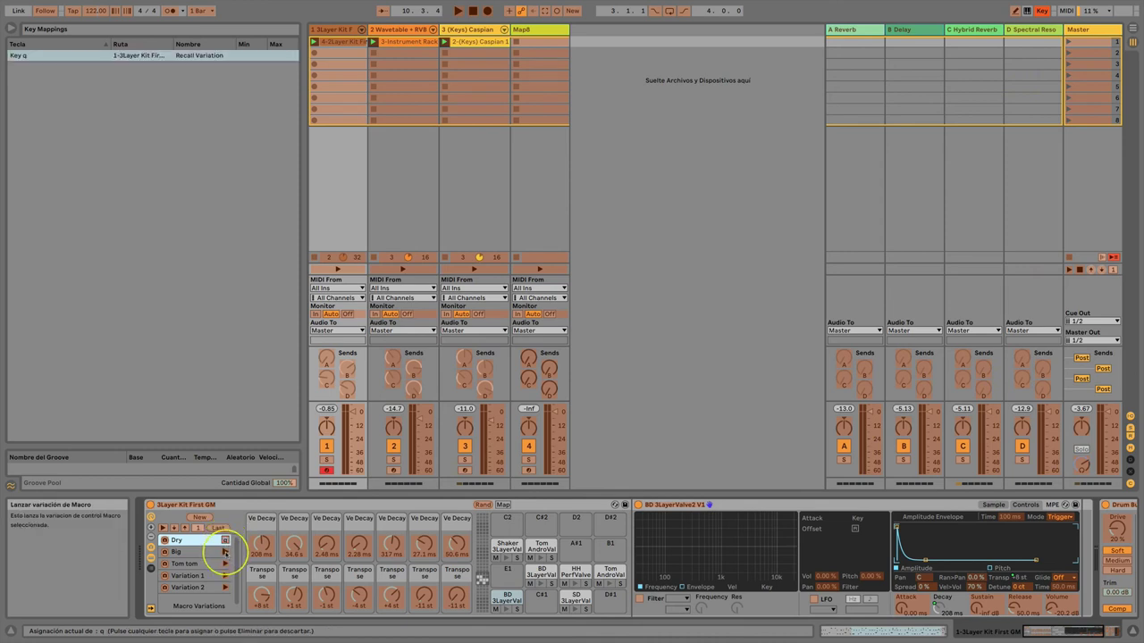
# Step: Assign keys W, E, R and T to launching the rack's Big, Tom tom, Variation 1 and Variation 2 macro variations
pyautogui.click(224, 551)
pyautogui.press('w')
pyautogui.click(225, 563)
pyautogui.press('e')
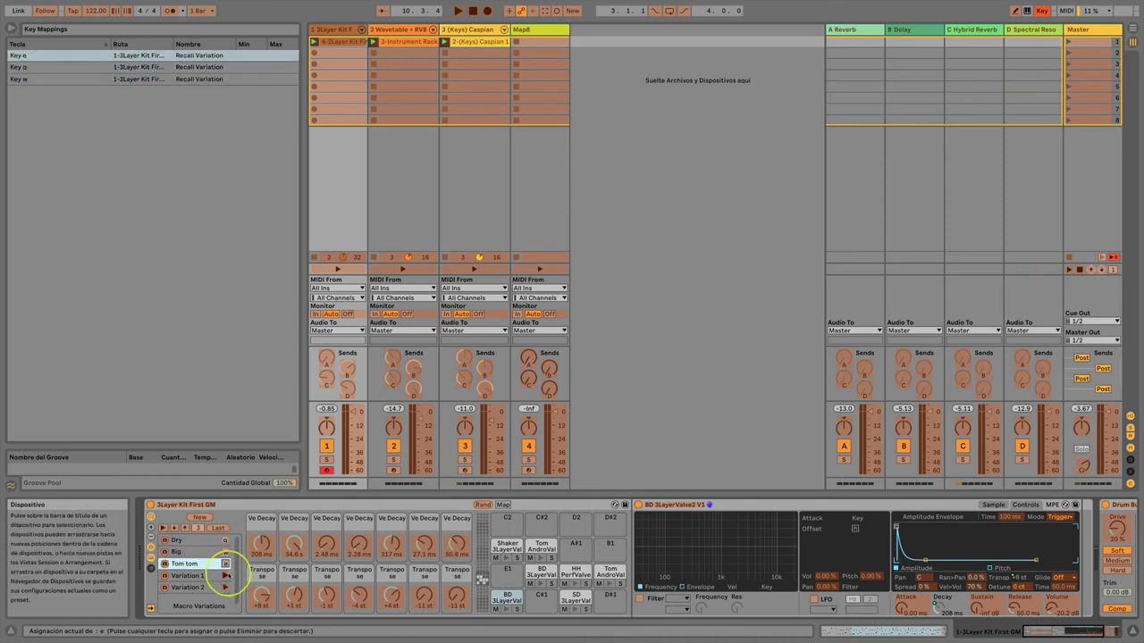
pyautogui.click(225, 575)
pyautogui.press('r')
pyautogui.click(225, 587)
pyautogui.press('t')
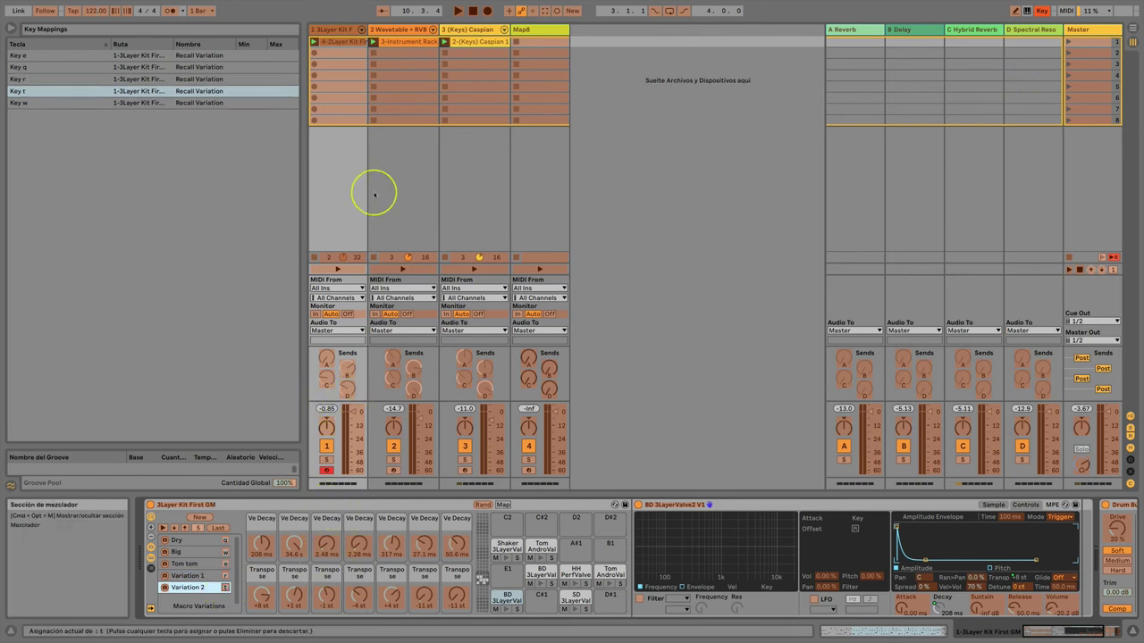
# Step: Assign keys A, S, D, F and G to launching Variations 1 to 5 of the Wavetable + RVB track's Instrument Rack
pyautogui.click(396, 29)
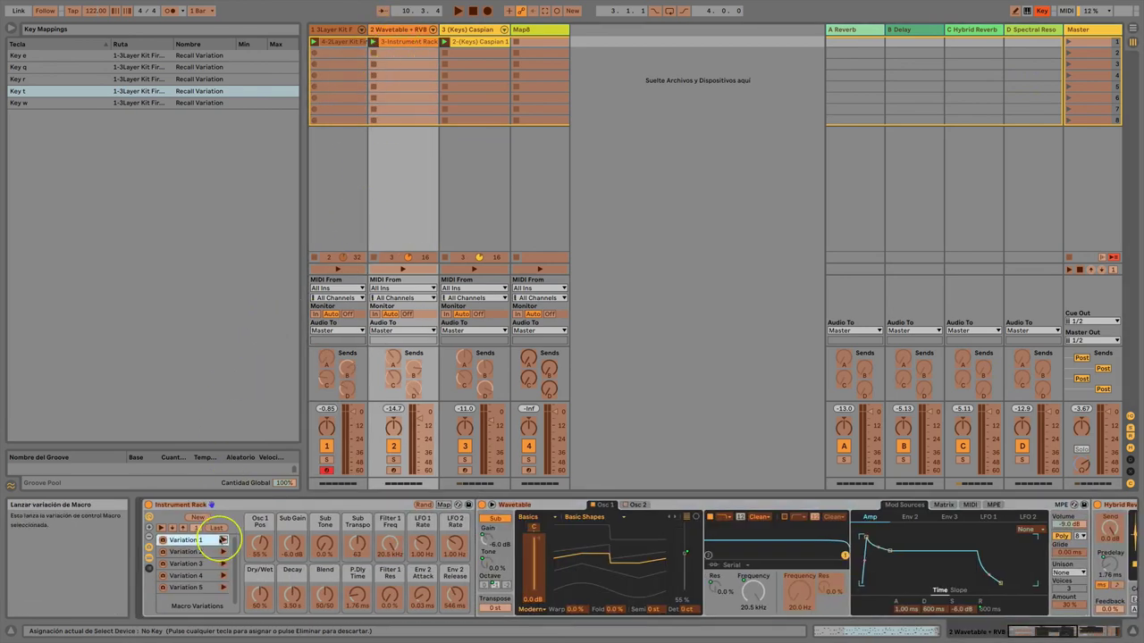
pyautogui.press('a')
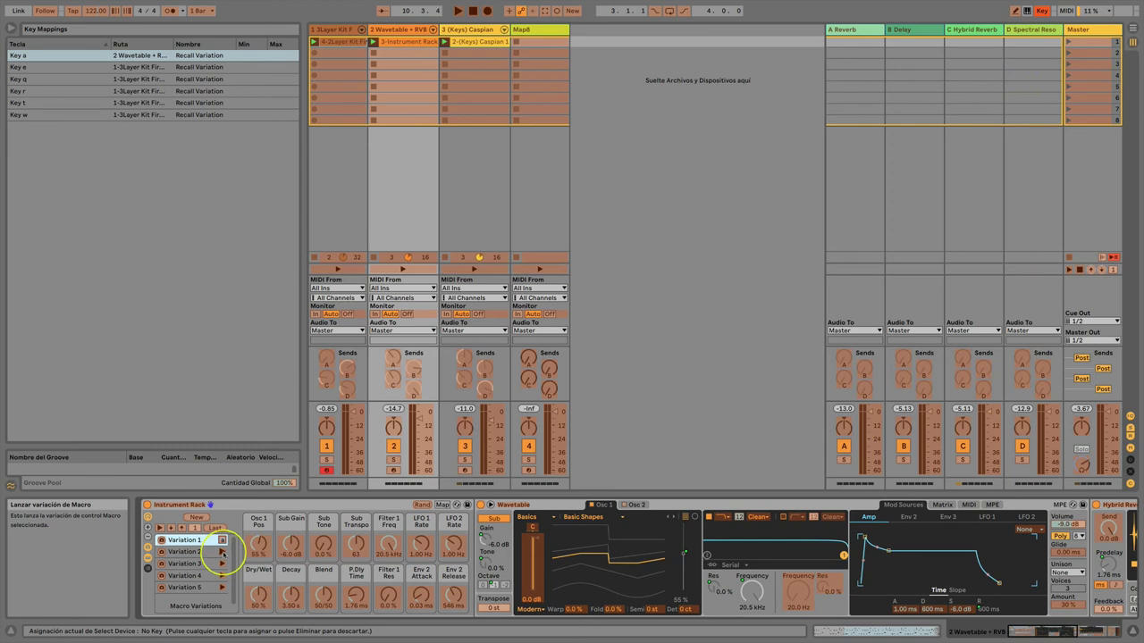
pyautogui.click(222, 551)
pyautogui.press('s')
pyautogui.click(222, 564)
pyautogui.press('d')
pyautogui.click(221, 575)
pyautogui.press('f')
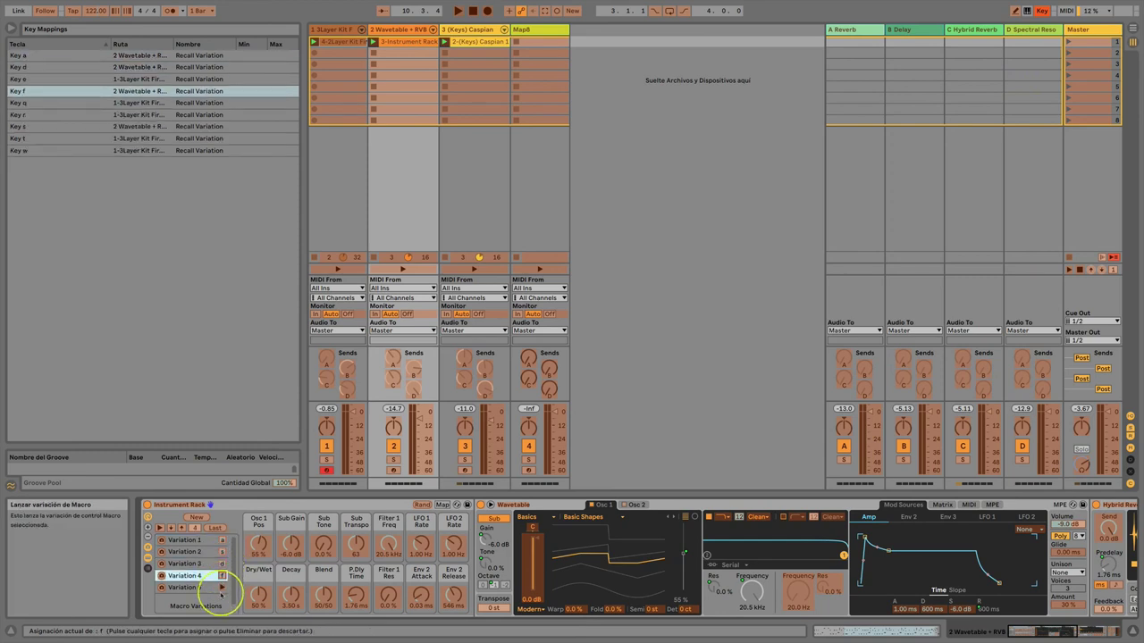
pyautogui.click(221, 587)
pyautogui.press('g')
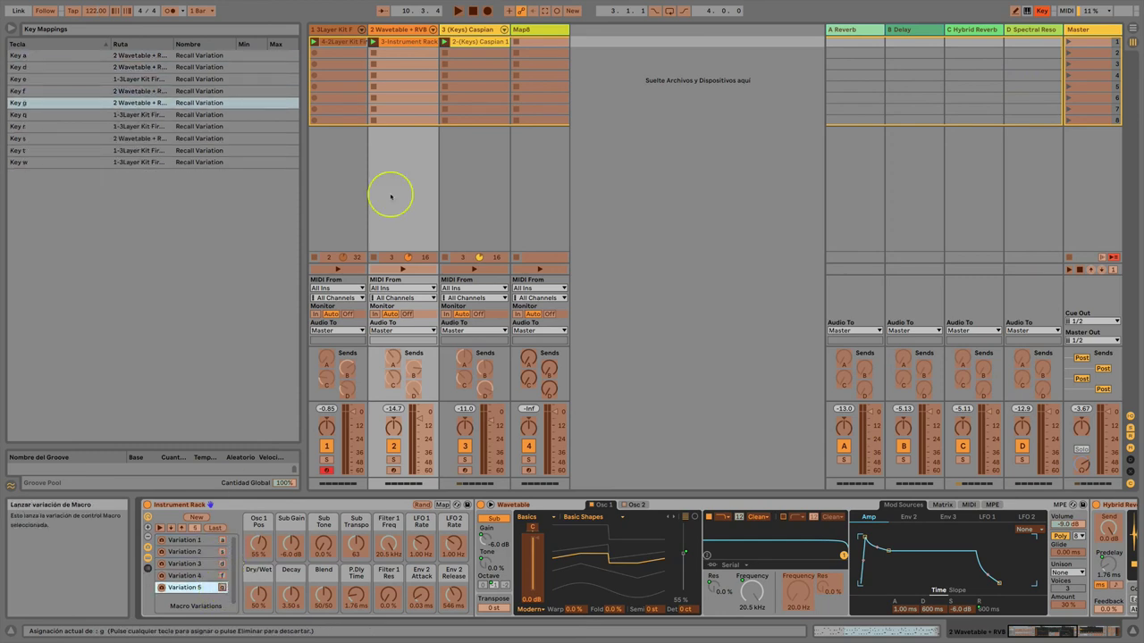
# Step: Assign keys Z, X, C, V and B to the (Keys) Caspian rack's Original variation and Variations 1 to 4
pyautogui.click(478, 30)
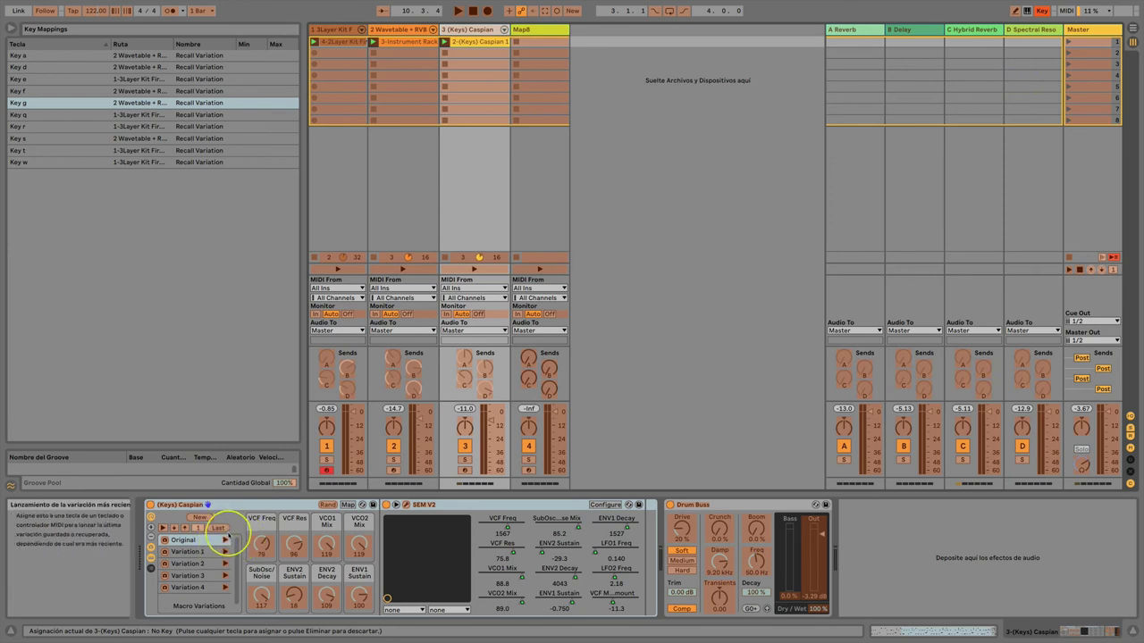
pyautogui.click(225, 540)
pyautogui.press('z')
pyautogui.click(225, 552)
pyautogui.press('x')
pyautogui.click(225, 564)
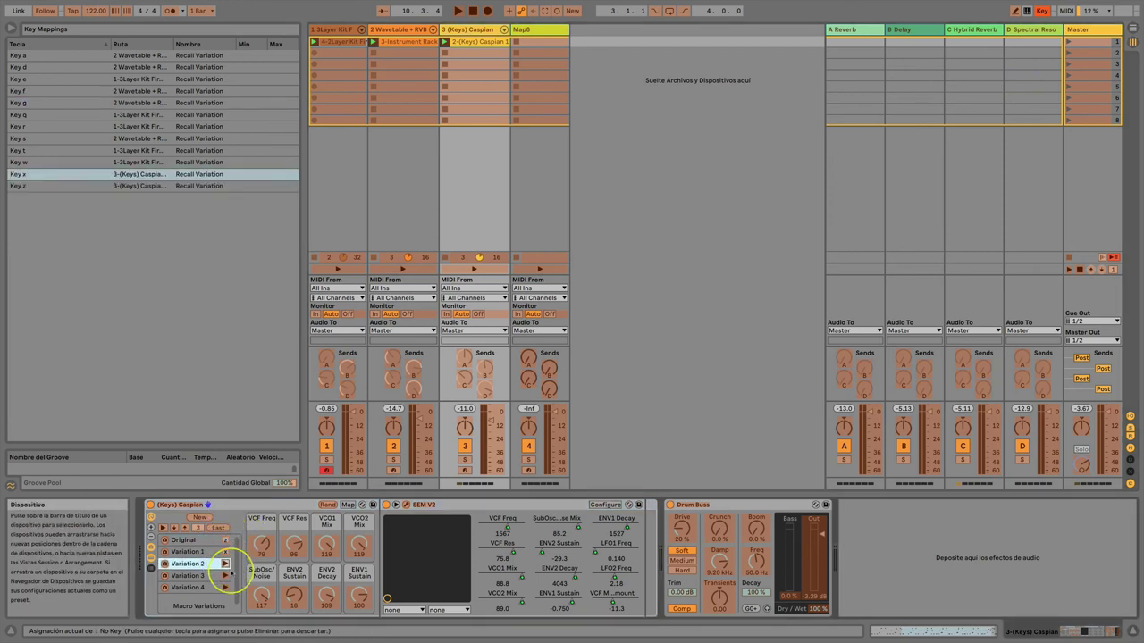
pyautogui.press('c')
pyautogui.click(225, 575)
pyautogui.press('v')
pyautogui.click(225, 587)
pyautogui.press('b')
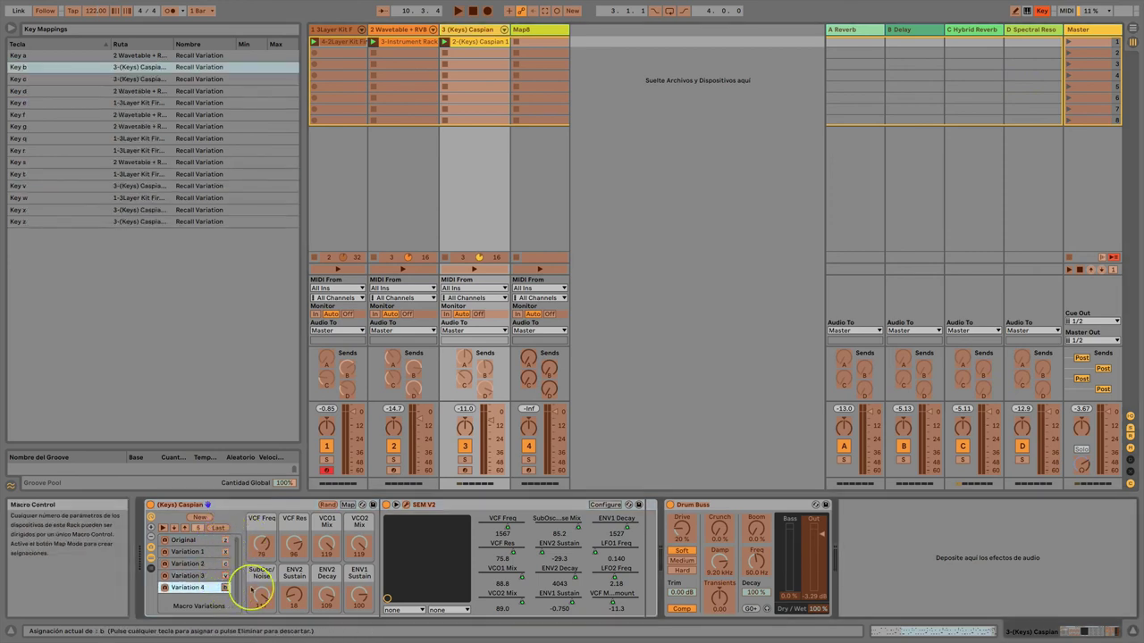
# Step: Show the macro variations of the Map8 track's rack, leave key mapping, and store the current macros as a first variation during playback
pyautogui.click(531, 31)
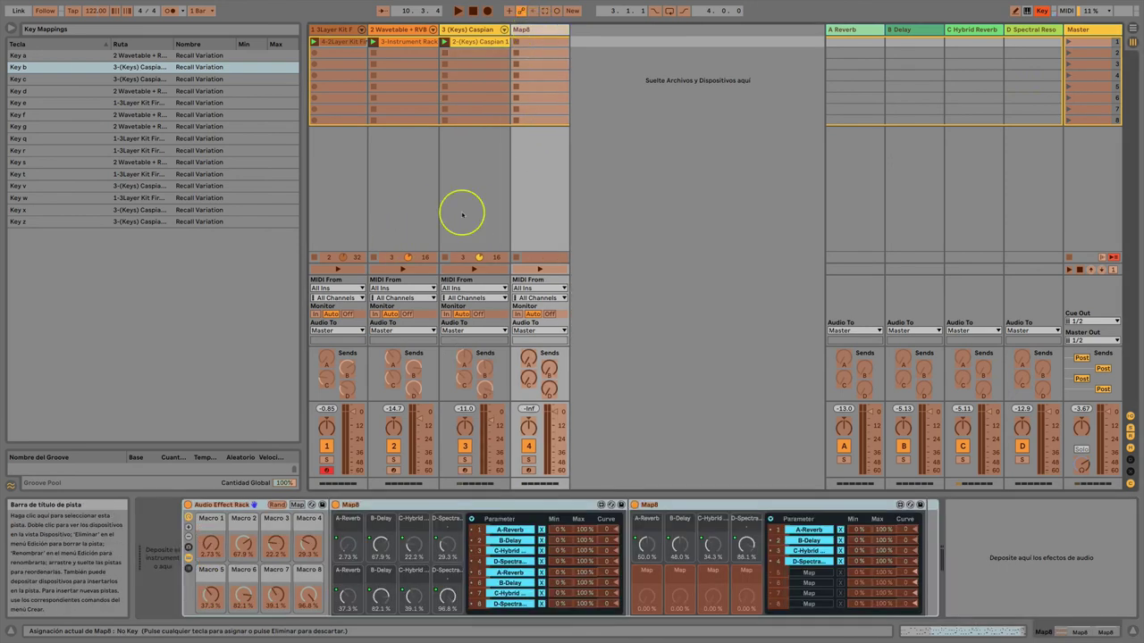
pyautogui.click(188, 547)
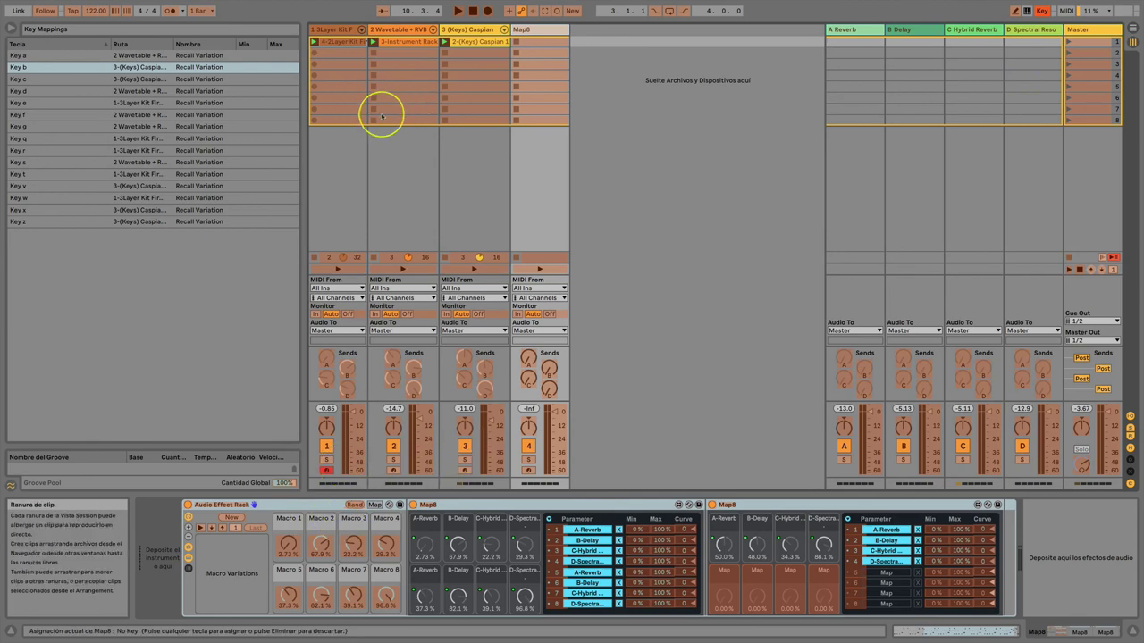
pyautogui.press('super+k')
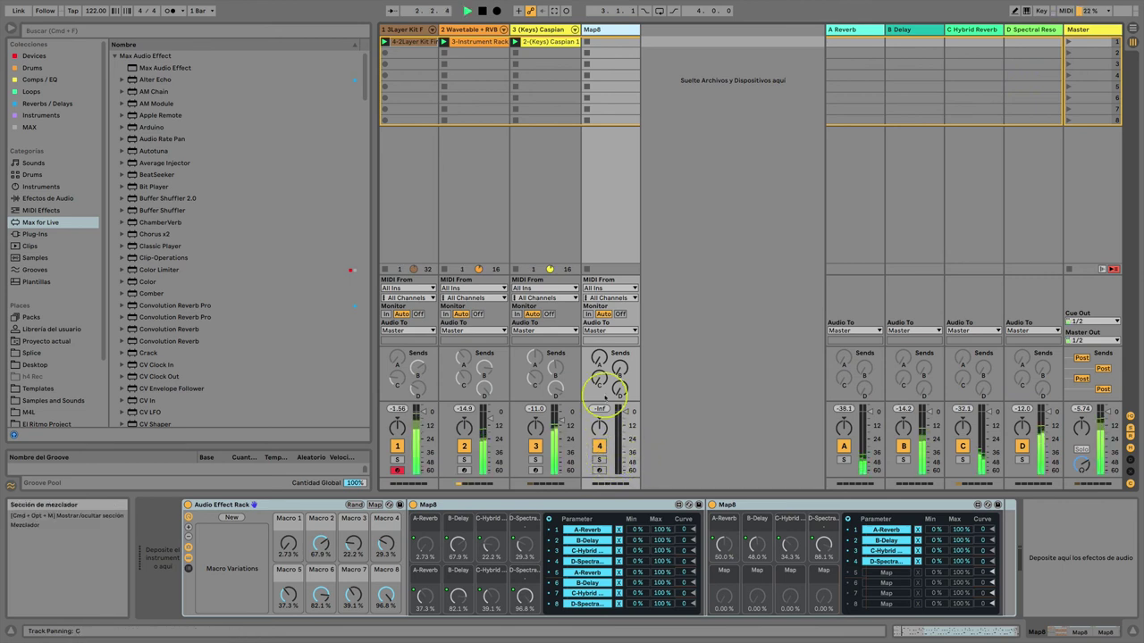
pyautogui.click(231, 517)
# Step: Randomize the Audio Effect Rack's macros repeatedly during playback and store two of the results as Variation 2 and Variation 3
pyautogui.click(355, 505)
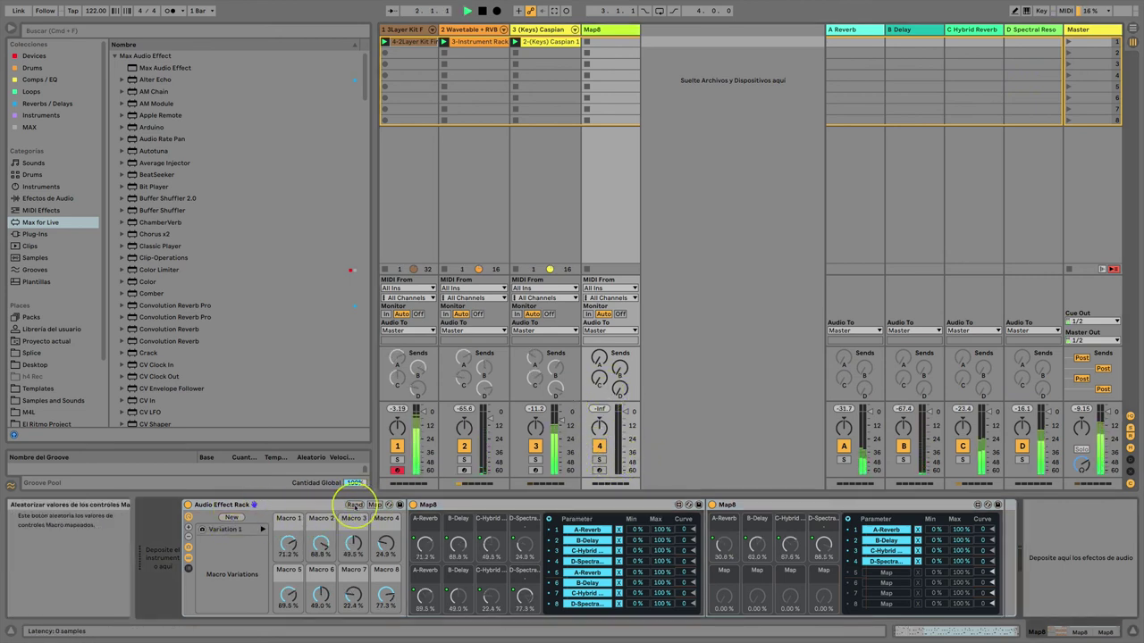
pyautogui.click(355, 506)
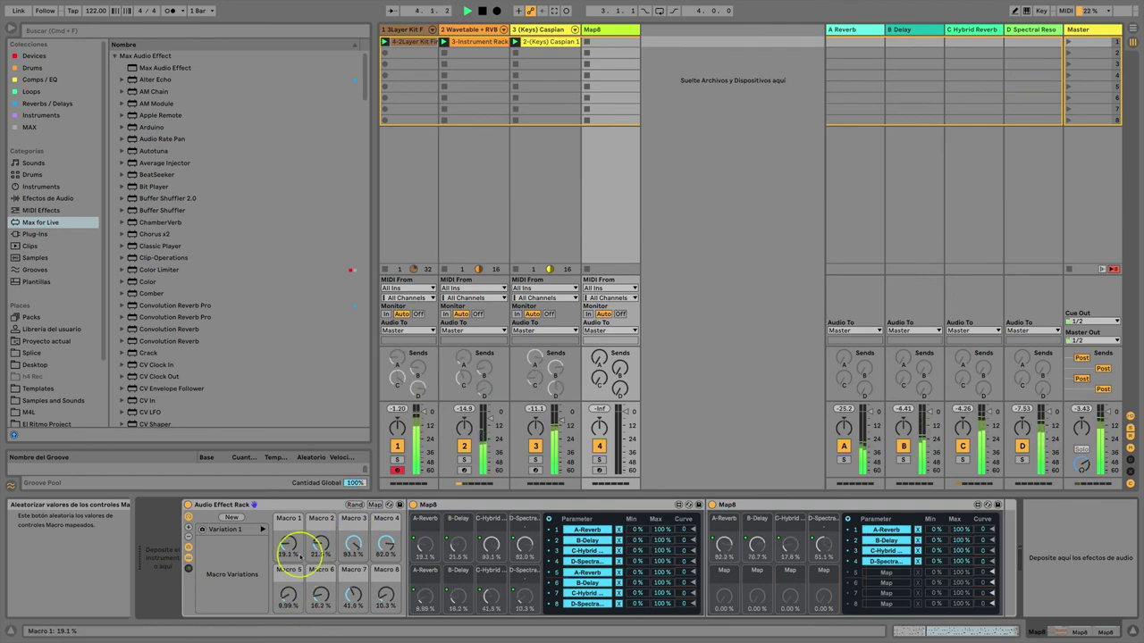
pyautogui.click(355, 505)
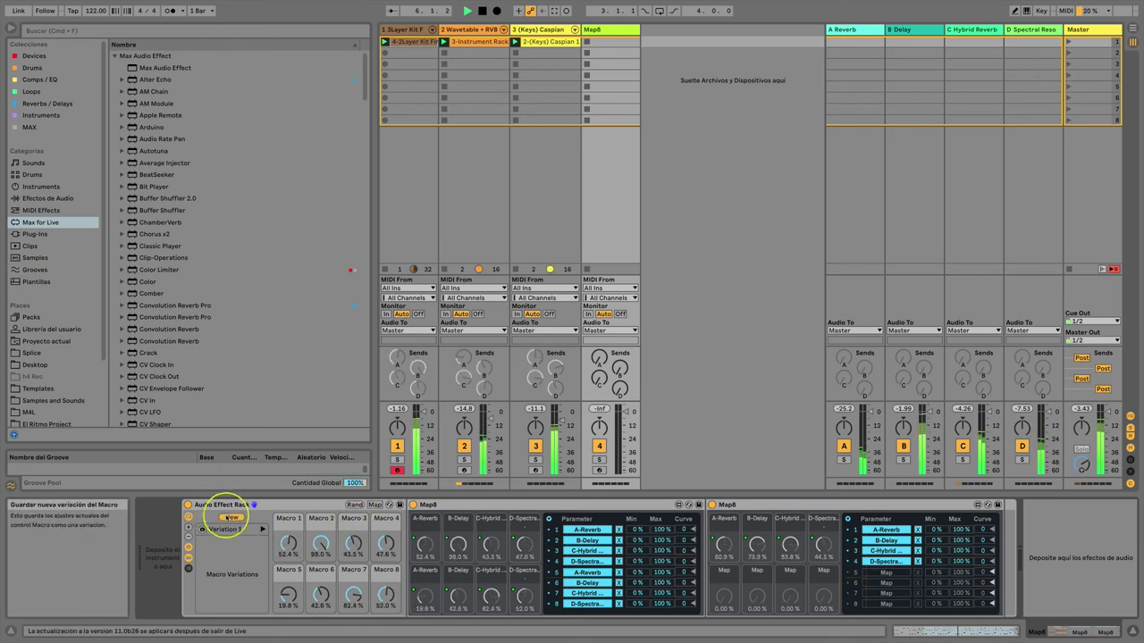
pyautogui.click(231, 517)
pyautogui.click(355, 506)
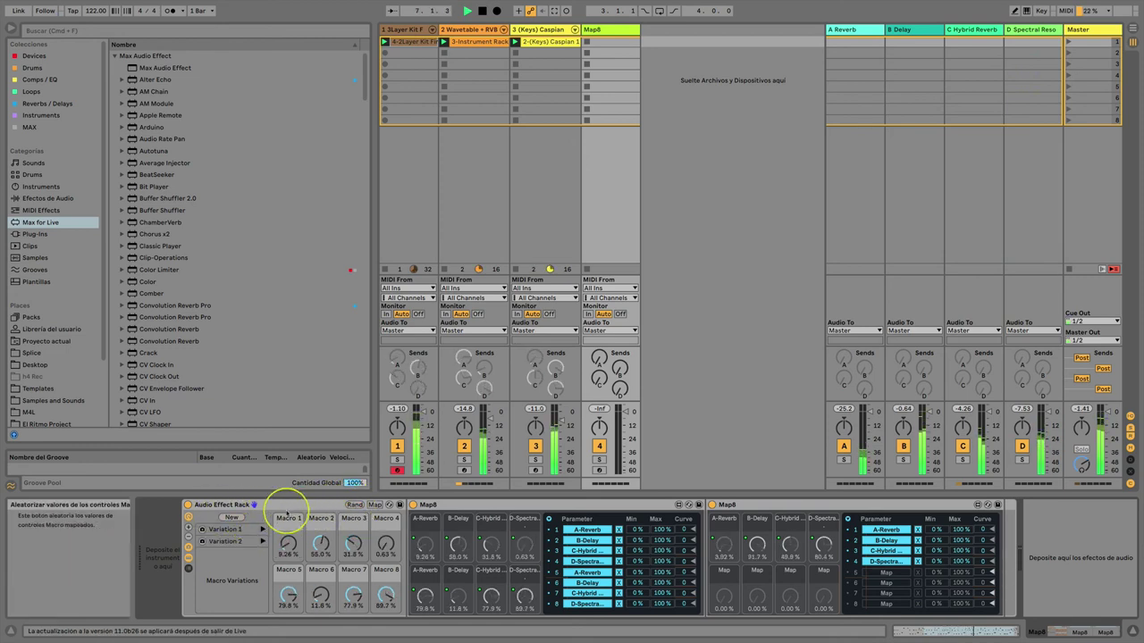
pyautogui.click(232, 517)
# Step: Randomize the rack's macros once more and extend the macro display to 14 macros
pyautogui.click(354, 506)
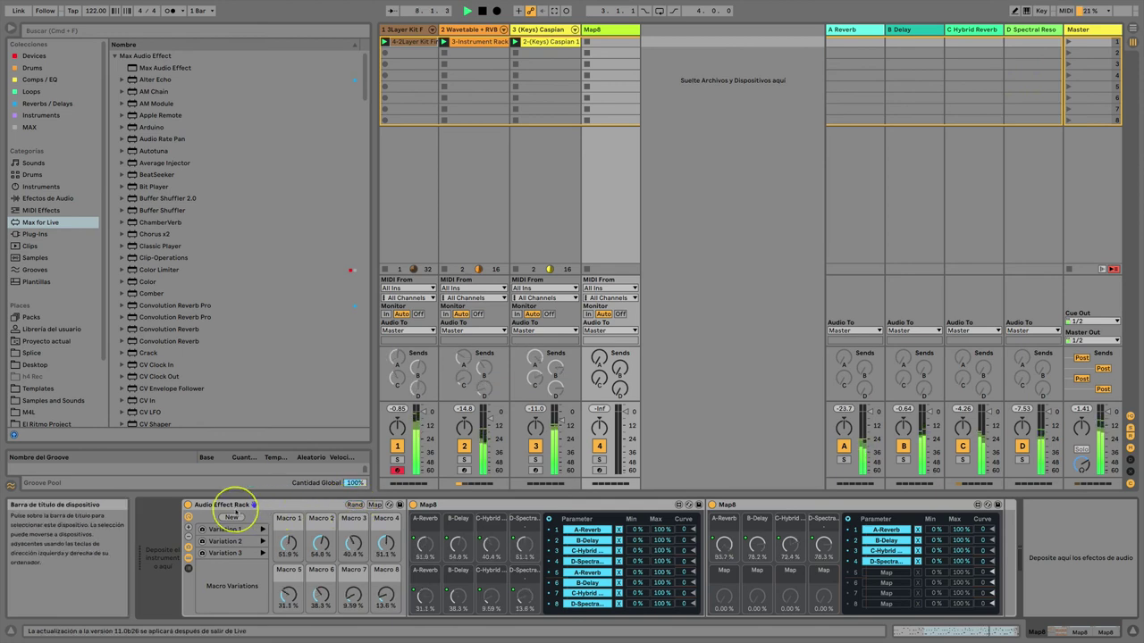
pyautogui.moveTo(328, 534); pyautogui.dragTo(319, 602)
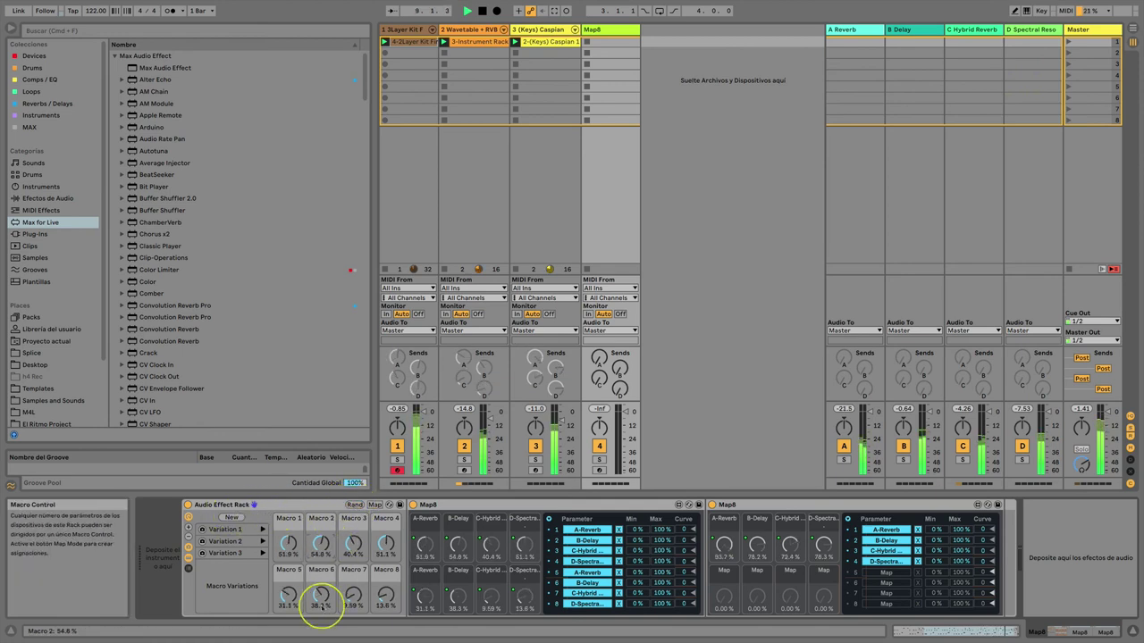
pyautogui.click(188, 528)
# Step: Lower Macros 1, 2, 4 and 6 to about 16.5, 0, 5.5 and 9.5 %, reduce the second Map8's macros, and store a new variation
pyautogui.moveTo(417, 592); pyautogui.dragTo(415, 604)
pyautogui.moveTo(388, 592); pyautogui.dragTo(352, 595)
pyautogui.moveTo(323, 591); pyautogui.dragTo(322, 598)
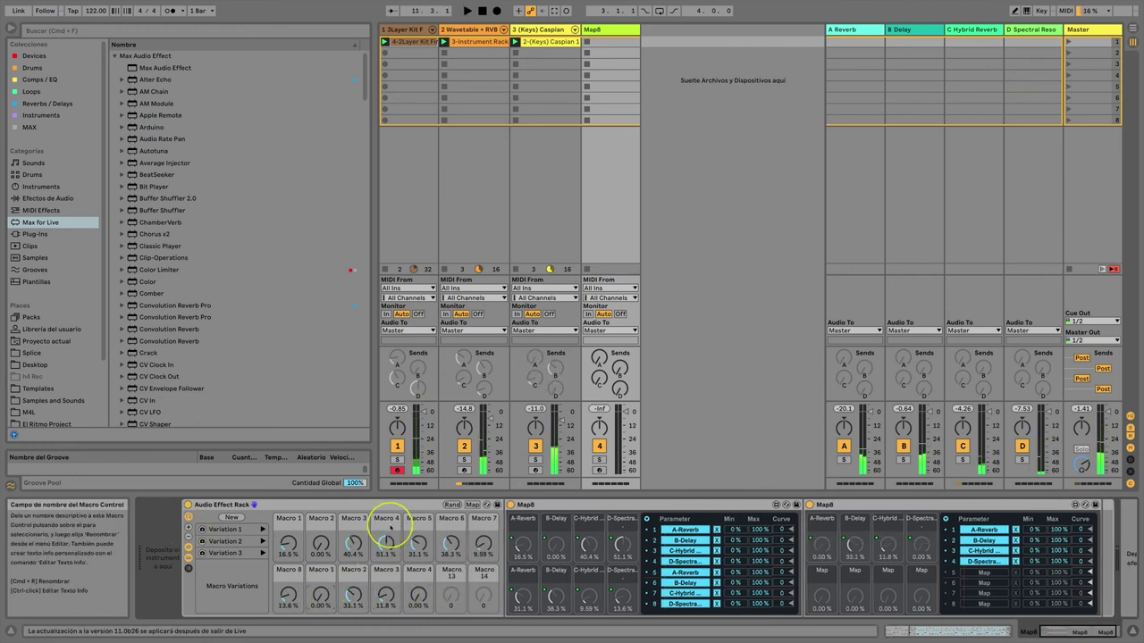
pyautogui.moveTo(388, 538); pyautogui.dragTo(453, 547)
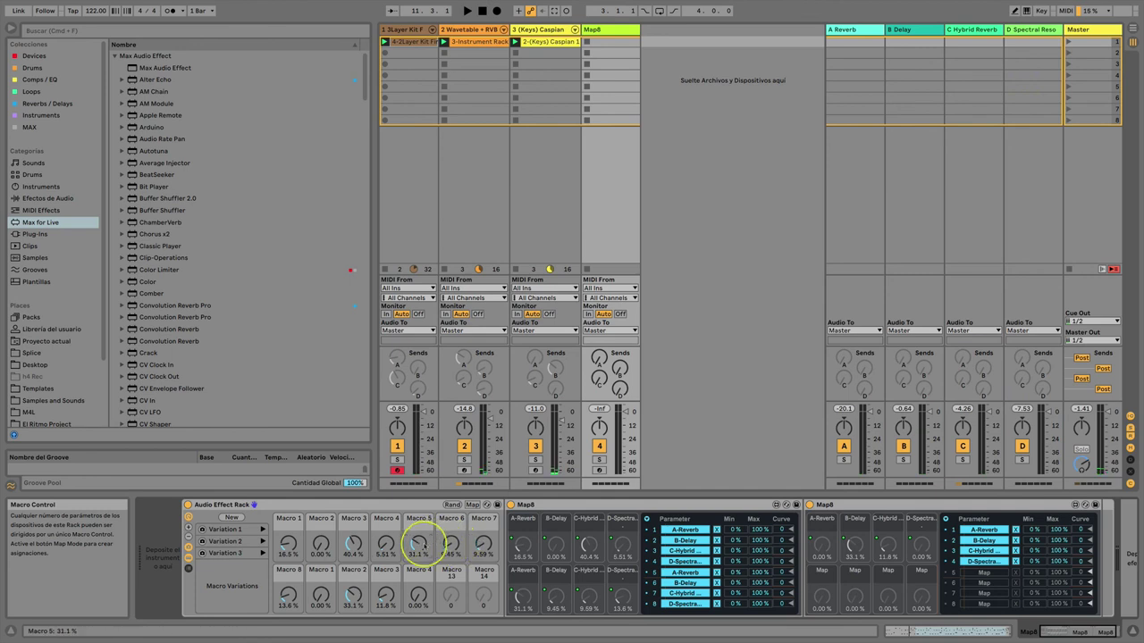
pyautogui.click(230, 518)
# Step: Randomize the rack during playback, set Macros 1 and 4 to 0 % and the twelfth macro to 59.8 %, and store a fifth variation
pyautogui.press('space')
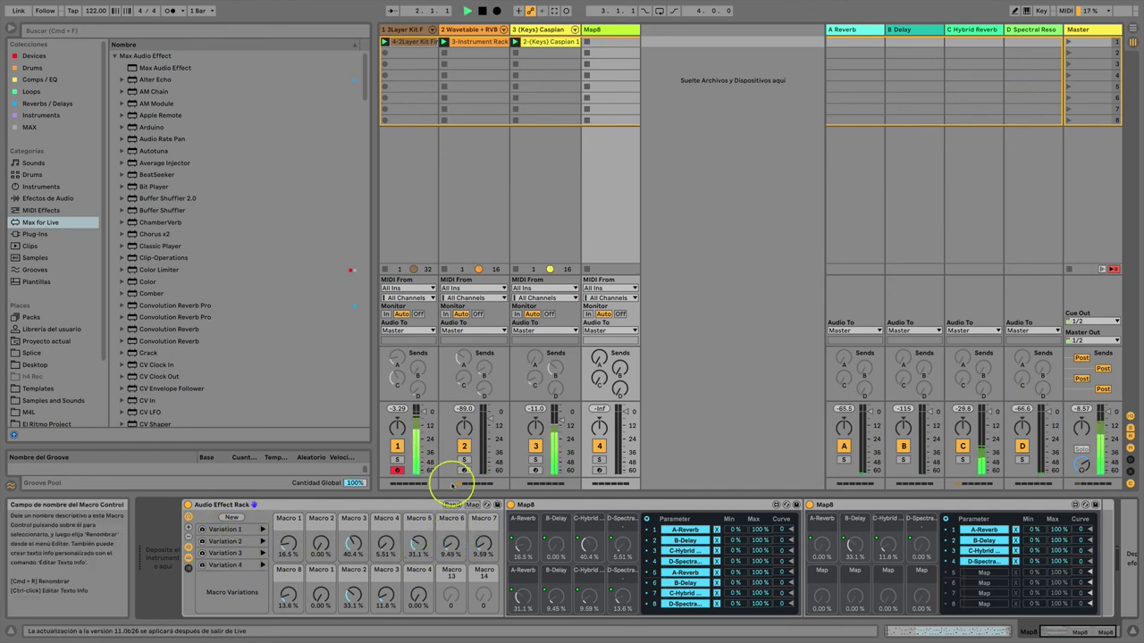
pyautogui.click(452, 505)
pyautogui.moveTo(386, 540); pyautogui.dragTo(288, 551)
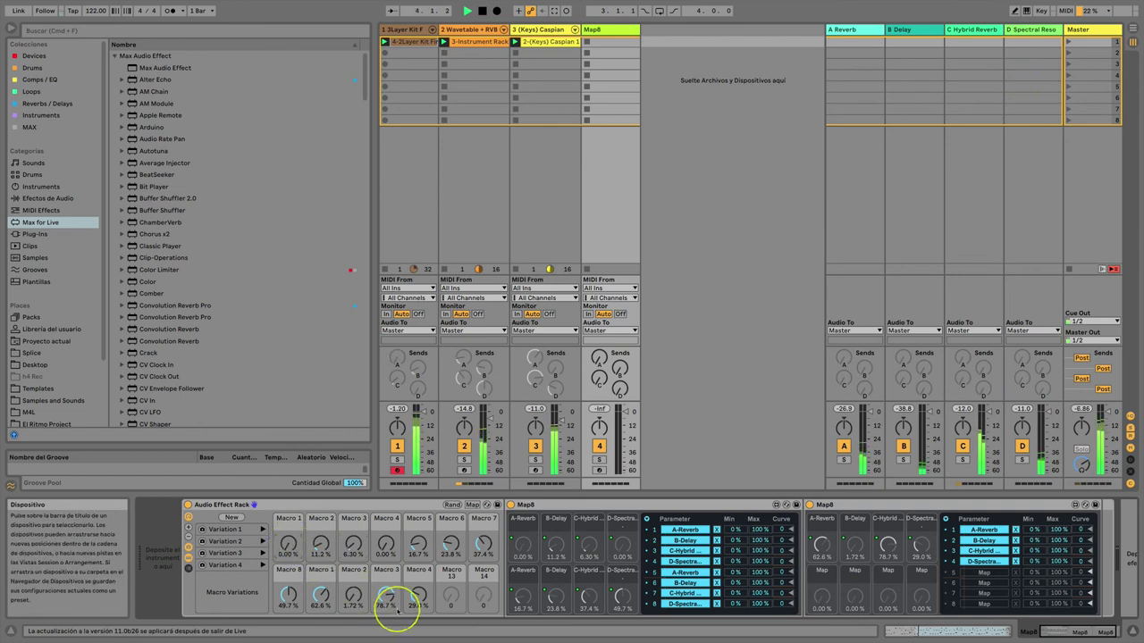
pyautogui.moveTo(416, 604); pyautogui.dragTo(414, 597)
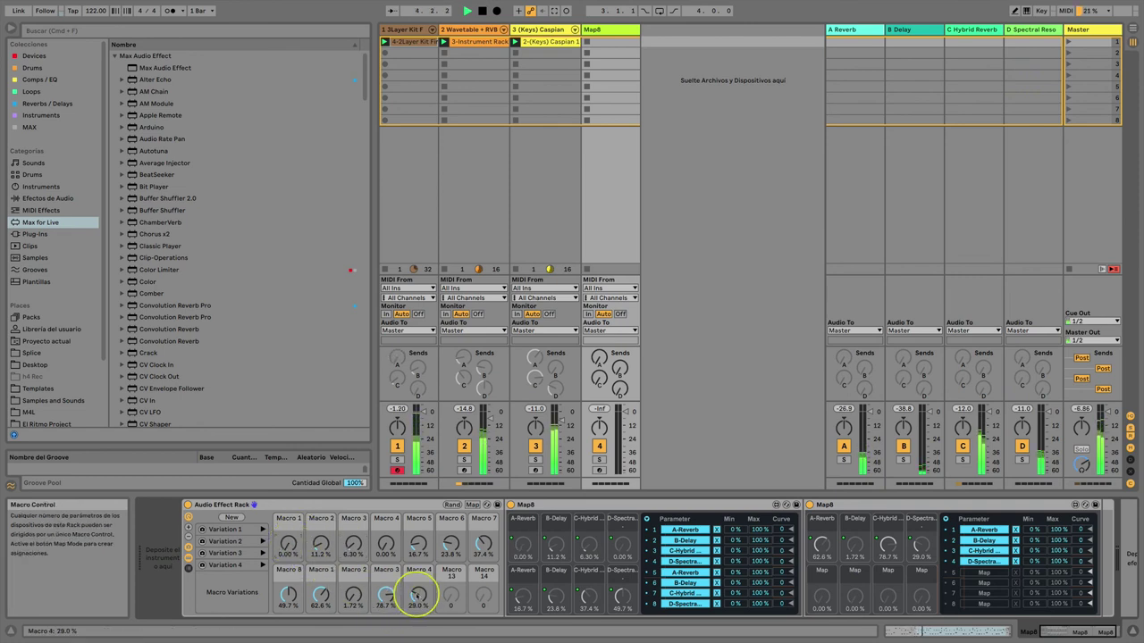
pyautogui.click(230, 518)
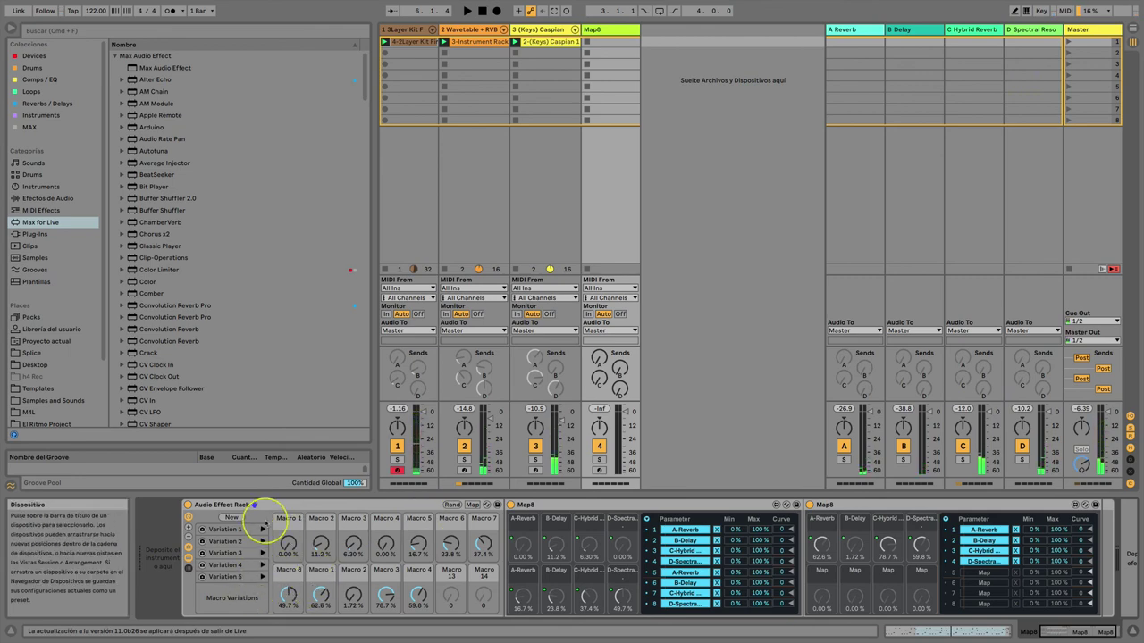
# Step: Assign keys H, J, K, L and § to launching Variations 1 to 5 of the Map8 track's Audio Effect Rack, and leave key mapping
pyautogui.press('super+k')
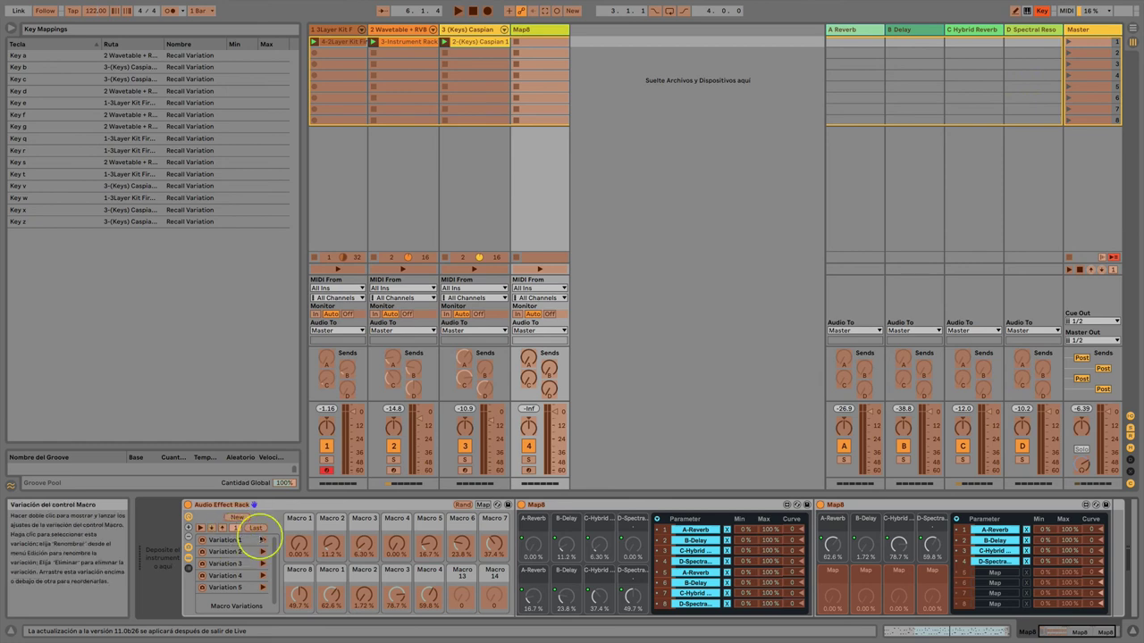
pyautogui.click(263, 539)
pyautogui.press('h')
pyautogui.click(262, 551)
pyautogui.press('j')
pyautogui.click(263, 563)
pyautogui.press('k')
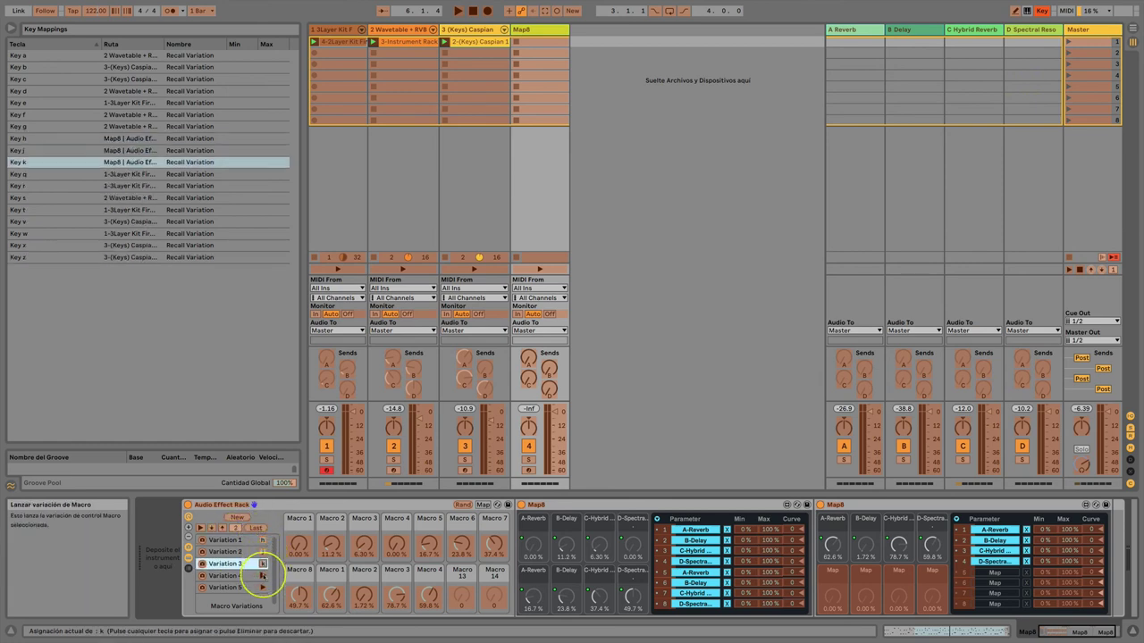
pyautogui.click(263, 575)
pyautogui.press('l')
pyautogui.click(263, 587)
pyautogui.press('ntilde')
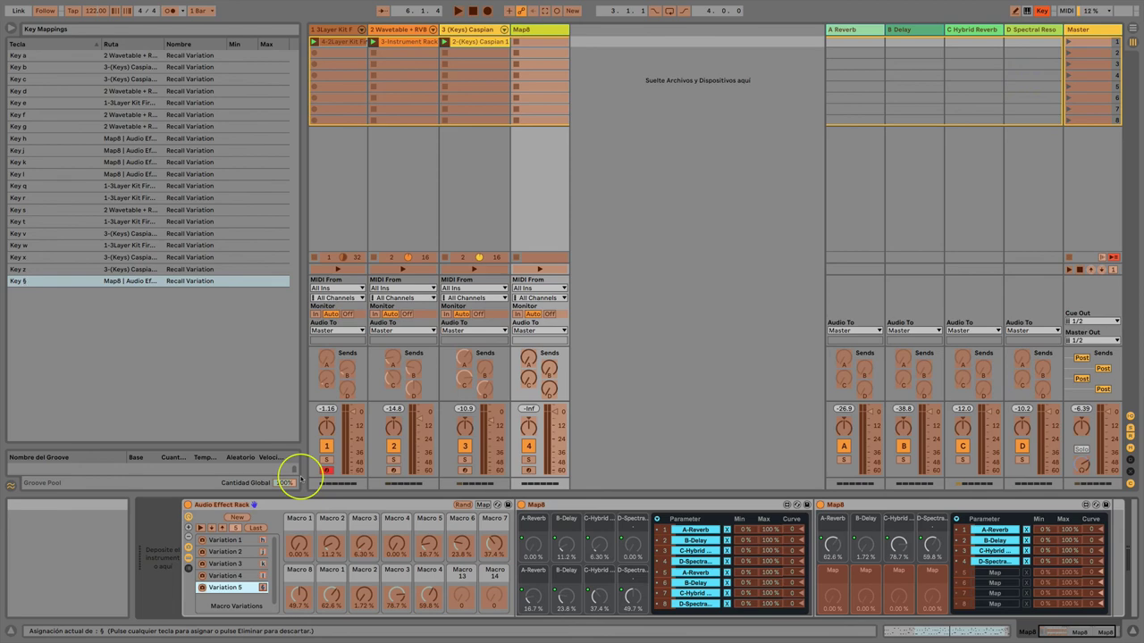
pyautogui.click(455, 214)
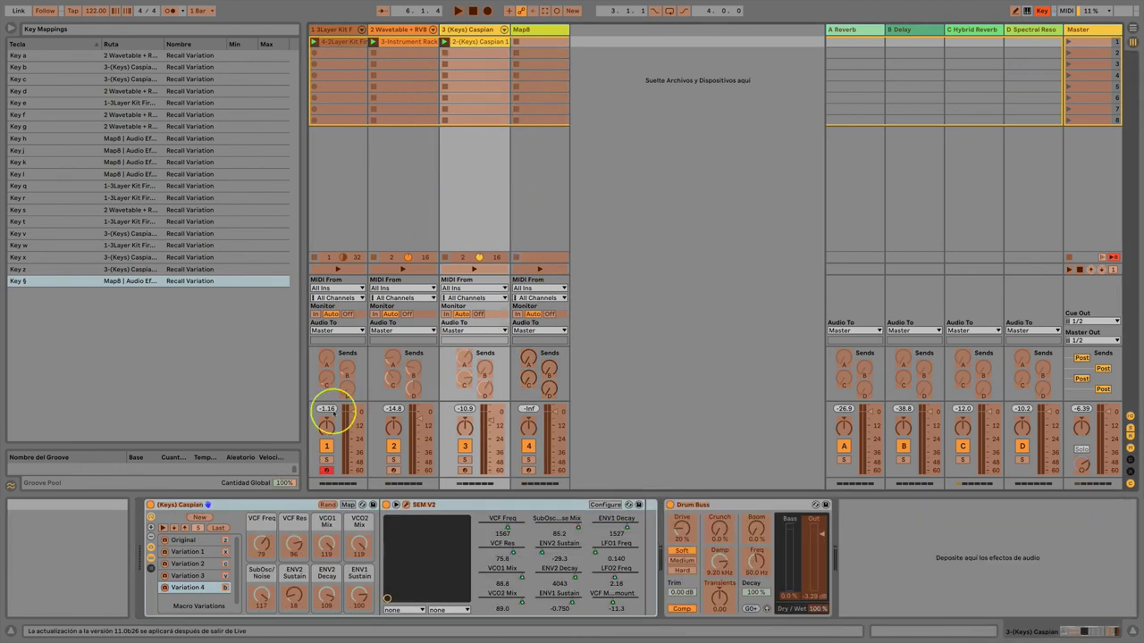
pyautogui.hotkey('ctrl', 'k')
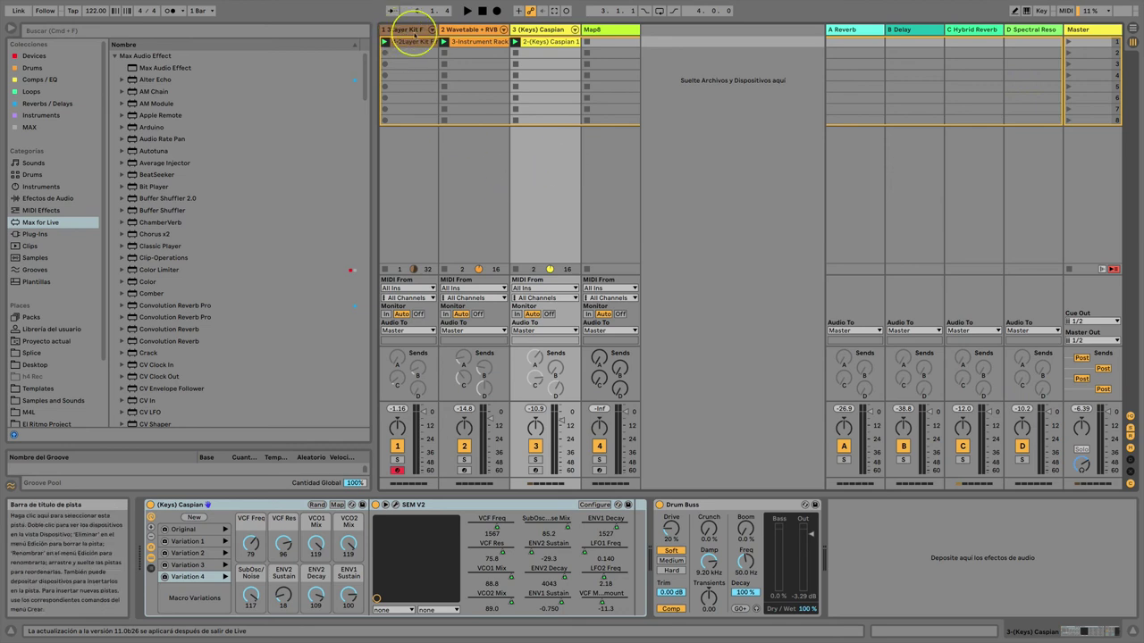
# Step: Play the session clips, reset the transport to the start, and record a performance of about 14 bars into the arrangement
pyautogui.press('space')
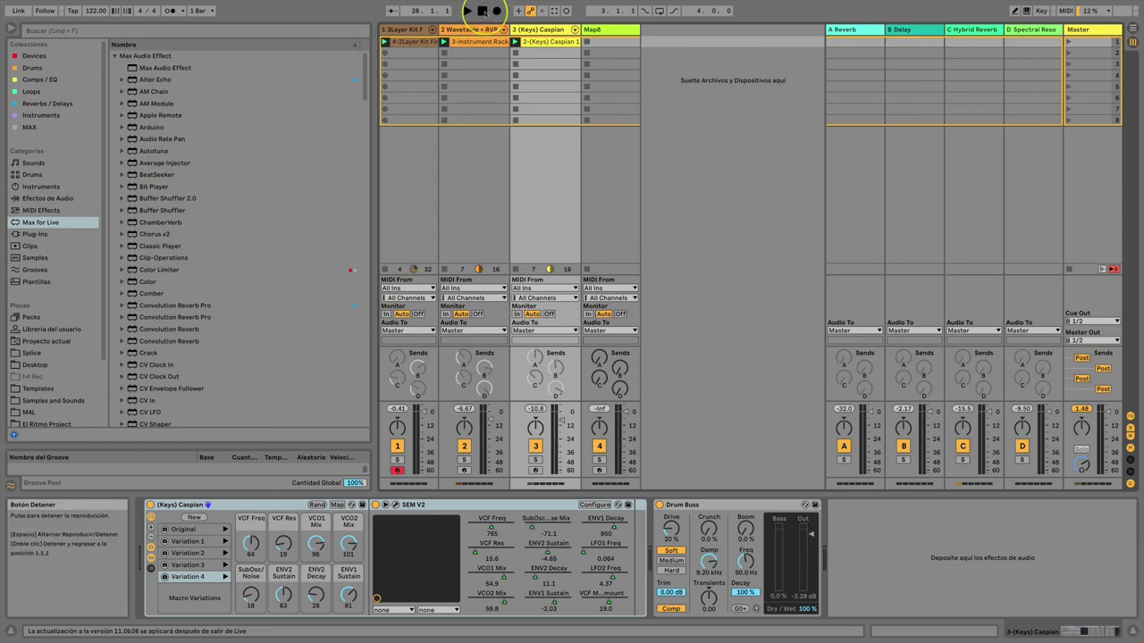
pyautogui.click(482, 11)
pyautogui.click(497, 11)
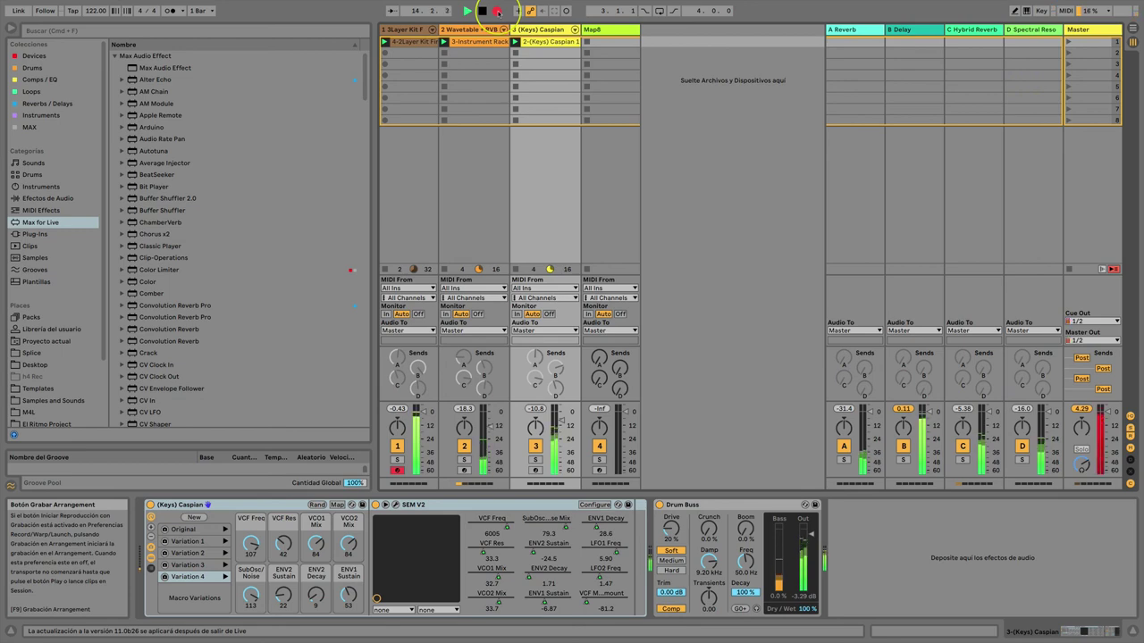
pyautogui.click(496, 12)
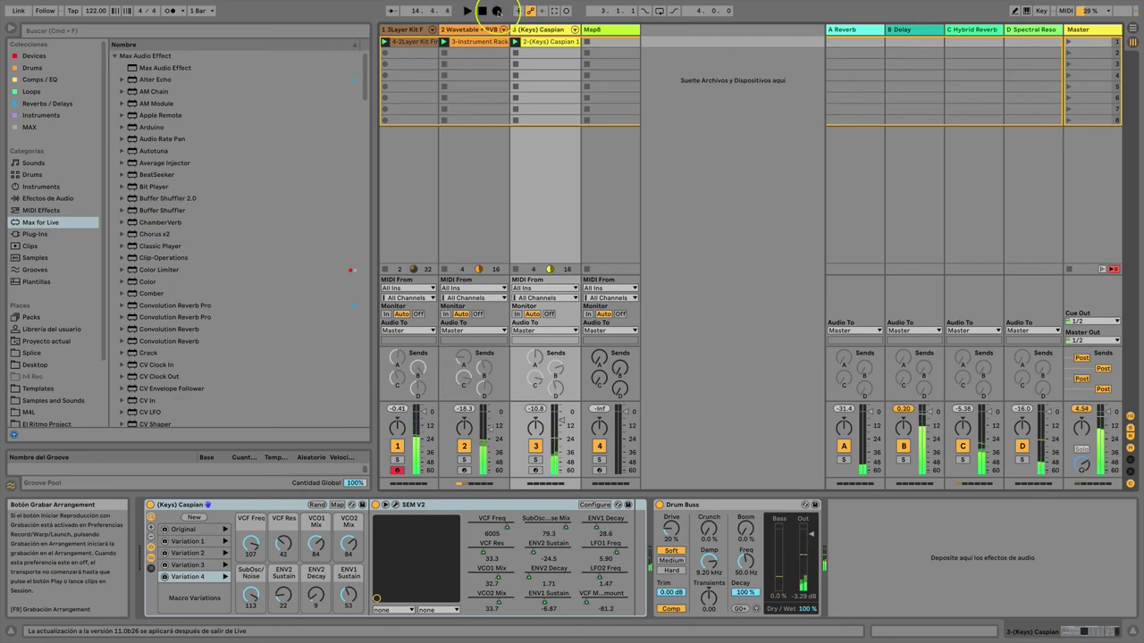
# Step: Re-enable the recorded arrangement on all tracks with Back to Arrangement, and return to Session View
pyautogui.press('Tab')
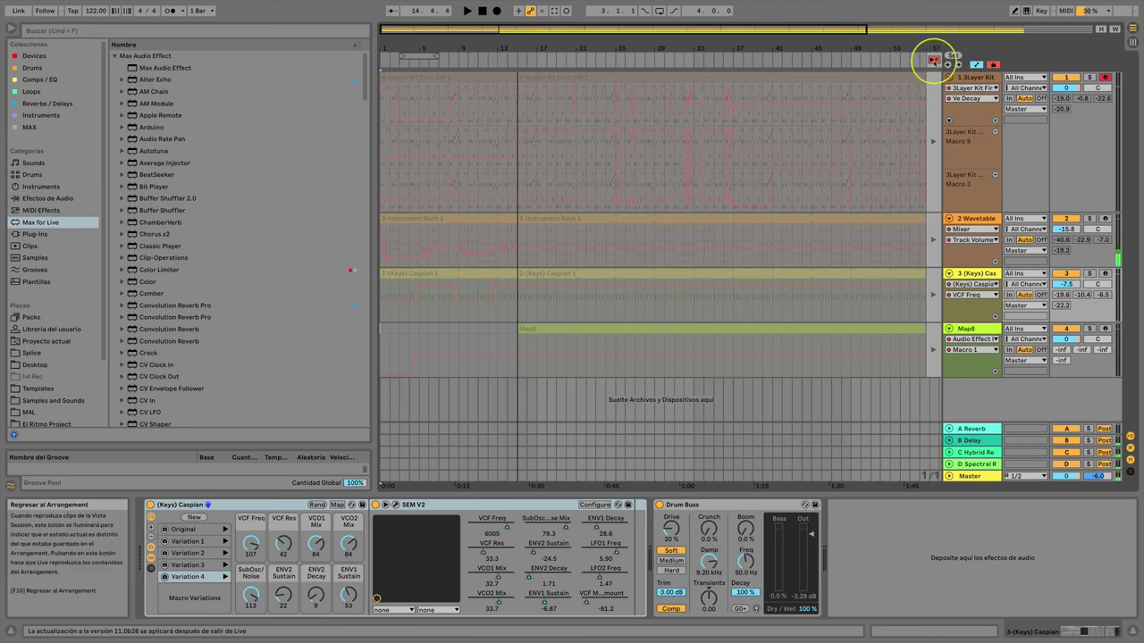
pyautogui.click(933, 60)
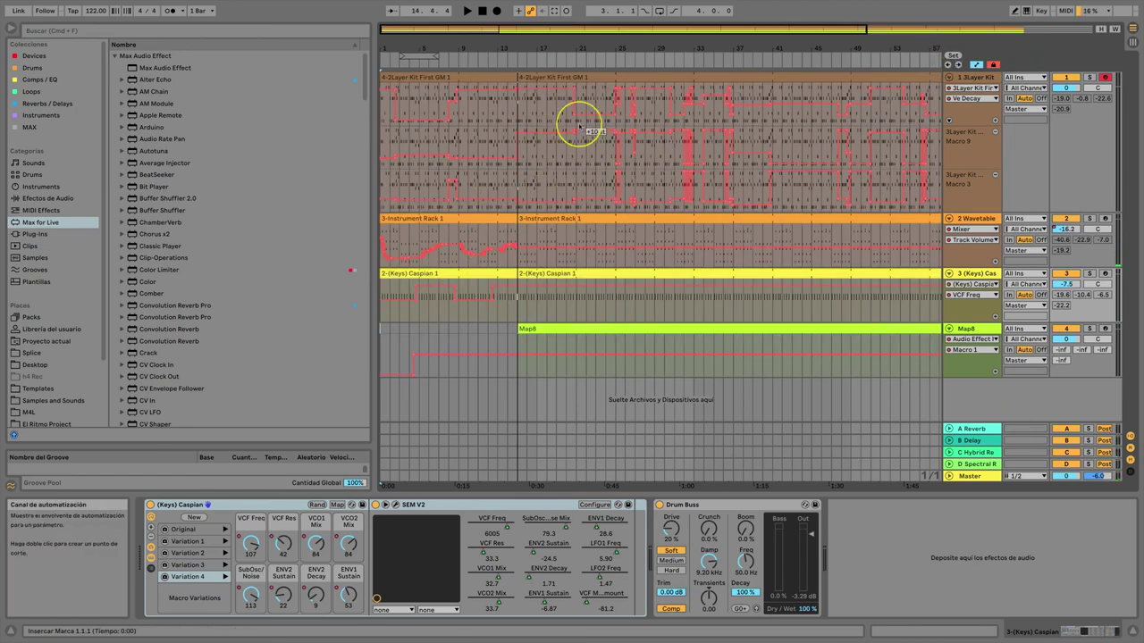
pyautogui.press('Tab')
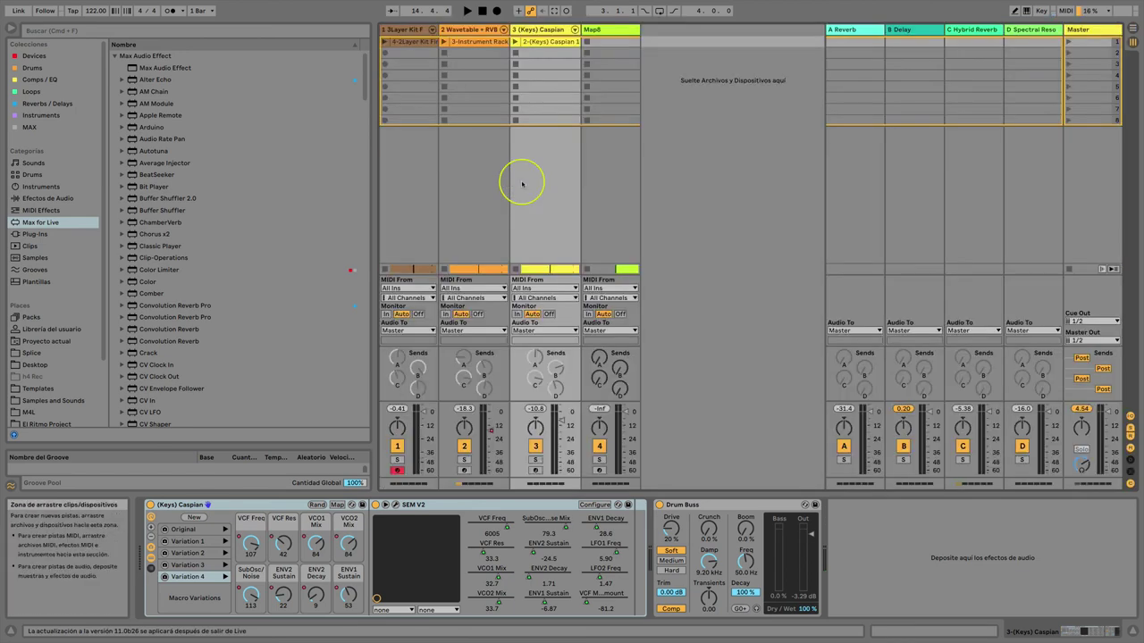